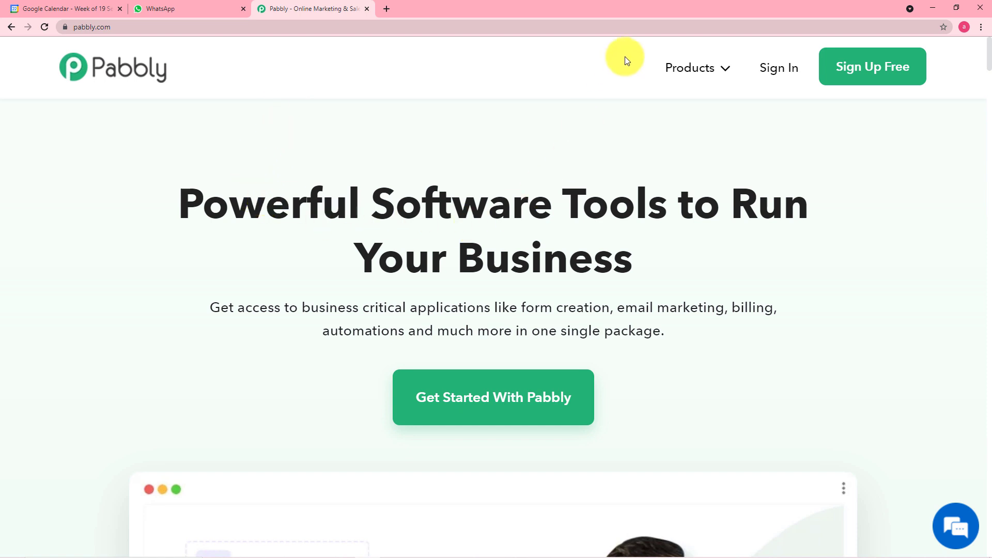
Sign in to Pabbly from the Connect product page and launch Connect from All Apps
{"action": "mouse_move", "coordinate": [669, 69]}
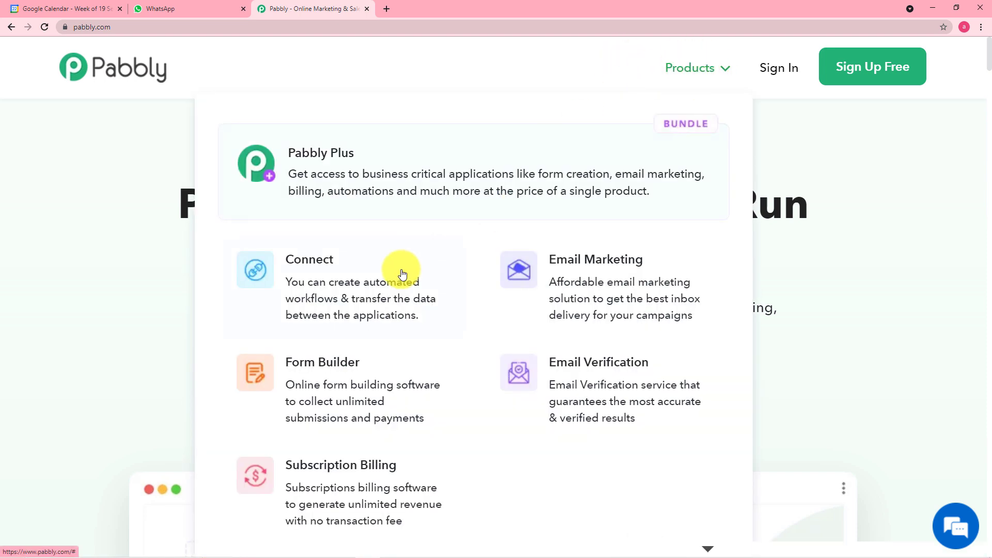
{"action": "left_click", "coordinate": [312, 273]}
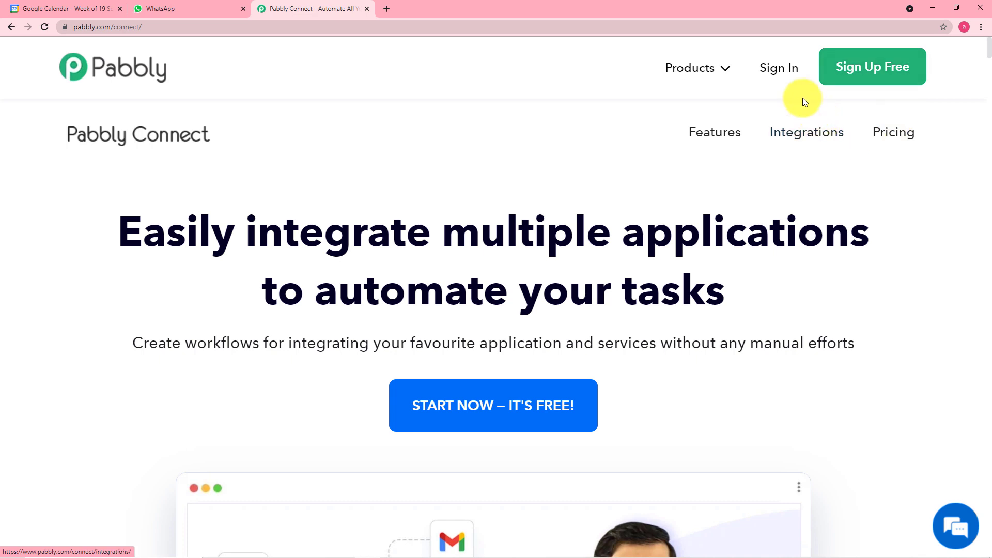
{"action": "left_click", "coordinate": [775, 77]}
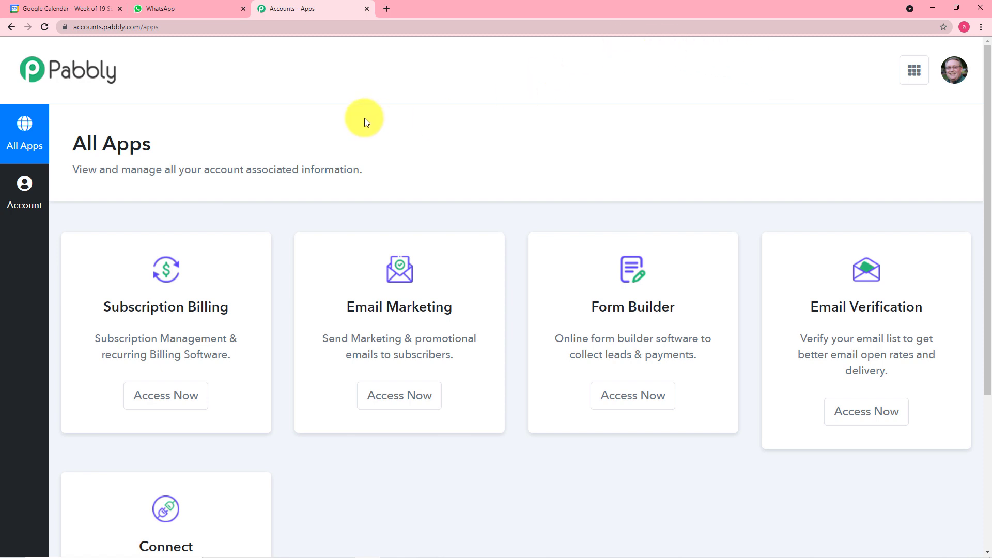
{"action": "scroll", "coordinate": [291, 144], "scroll_direction": "down", "scroll_amount": 5}
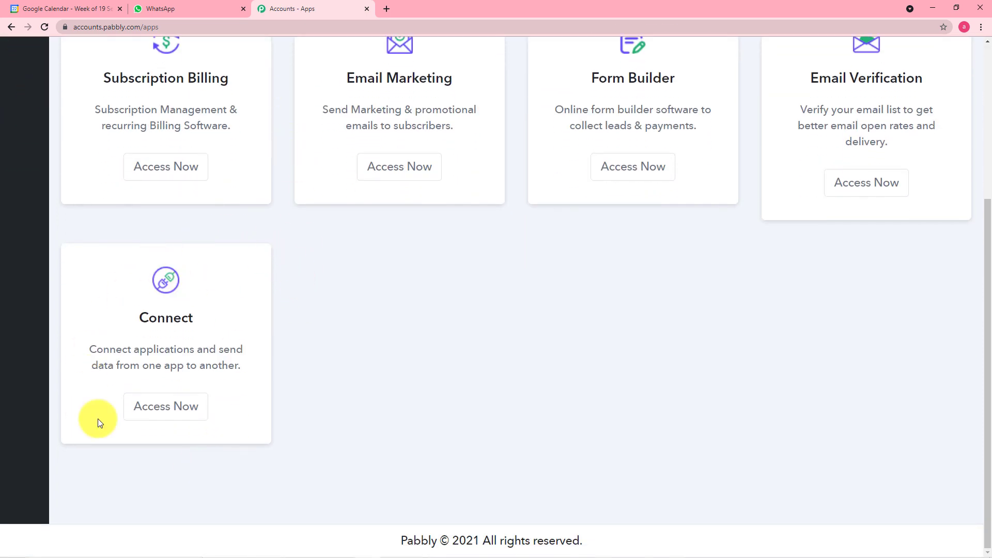
{"action": "left_click", "coordinate": [173, 416]}
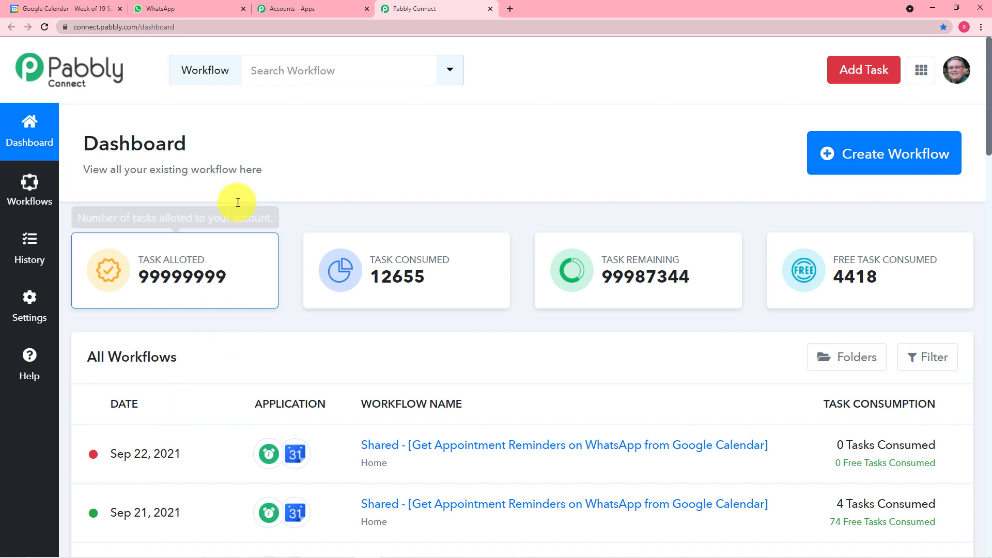
Scroll the dashboard to review the 12655 tasks consumed, tasks remaining and existing workflows
{"action": "scroll", "coordinate": [271, 159], "scroll_direction": "down", "scroll_amount": 1}
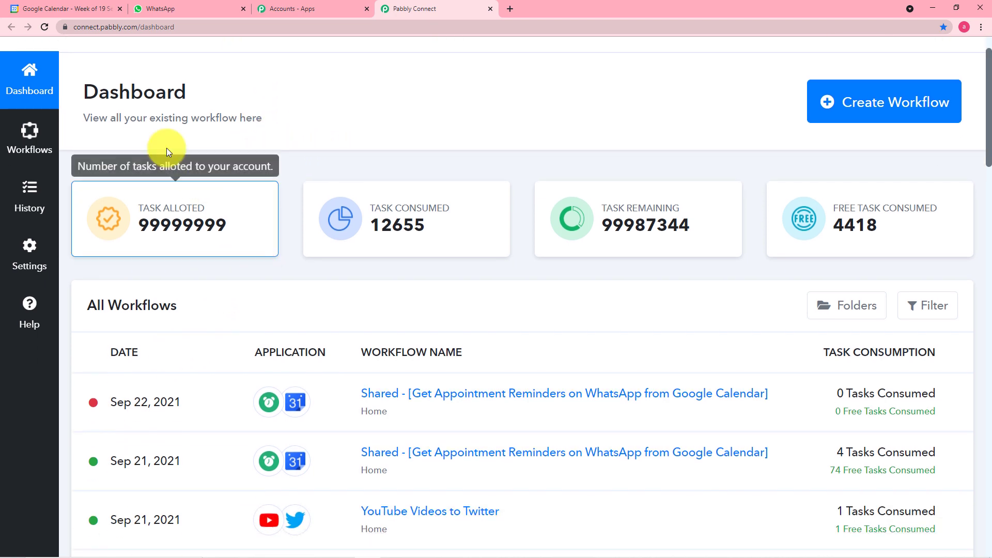
{"action": "scroll", "coordinate": [253, 359], "scroll_direction": "down", "scroll_amount": 1}
{"action": "scroll", "coordinate": [253, 359], "scroll_direction": "down", "scroll_amount": 5}
{"action": "scroll", "coordinate": [254, 360], "scroll_direction": "up", "scroll_amount": 7}
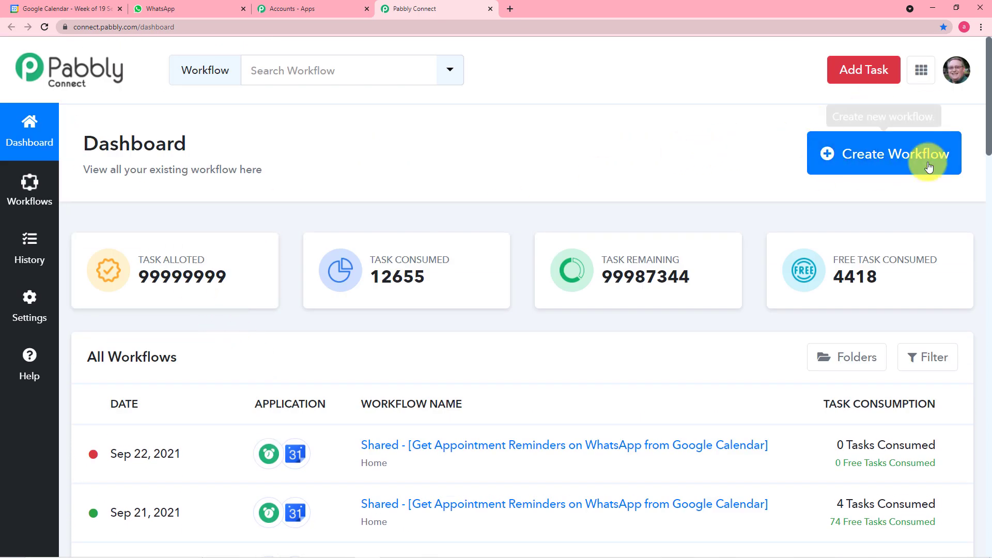
Create a new workflow named 'Google Calendar to Whatsapp Reminders'
{"action": "left_click", "coordinate": [899, 164]}
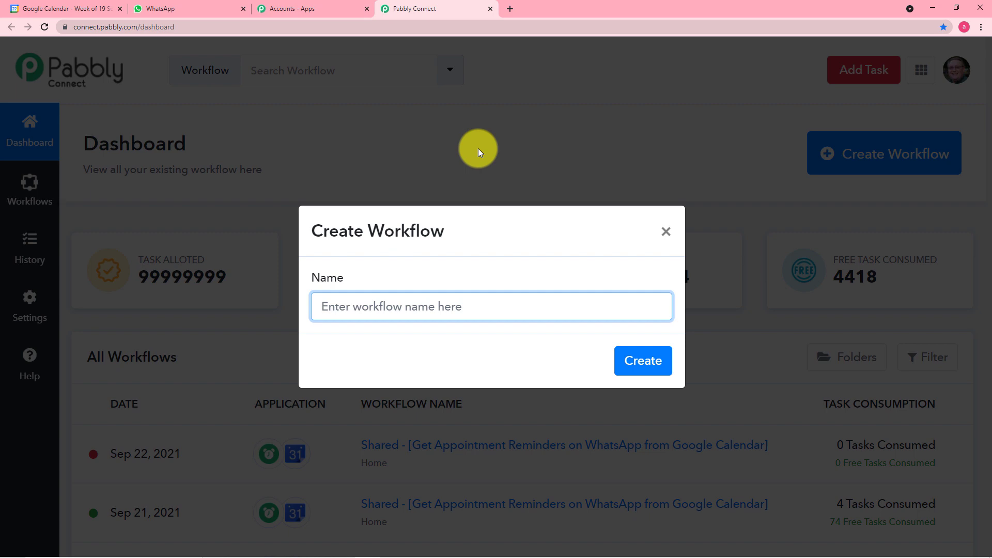
{"action": "type", "text": "Google "}
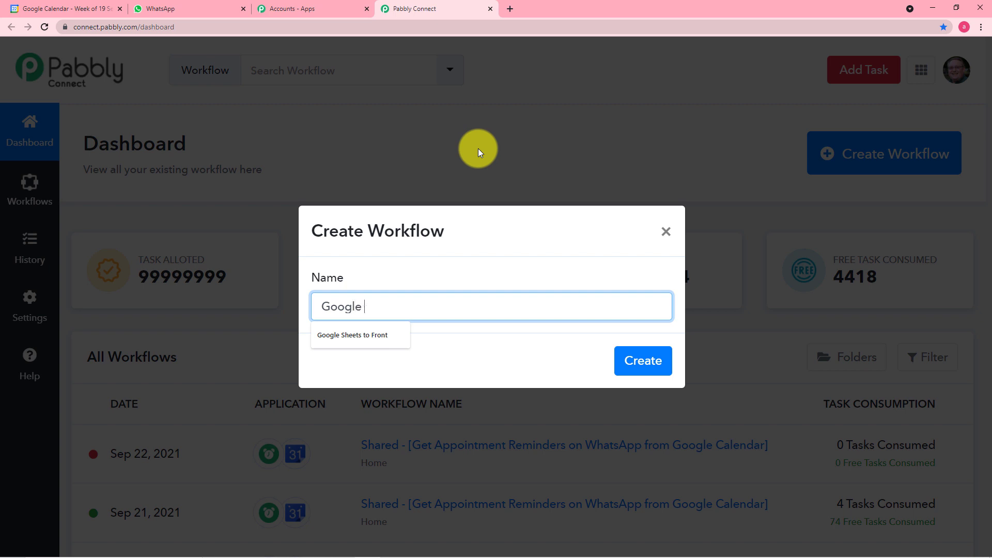
{"action": "type", "text": "Ca"}
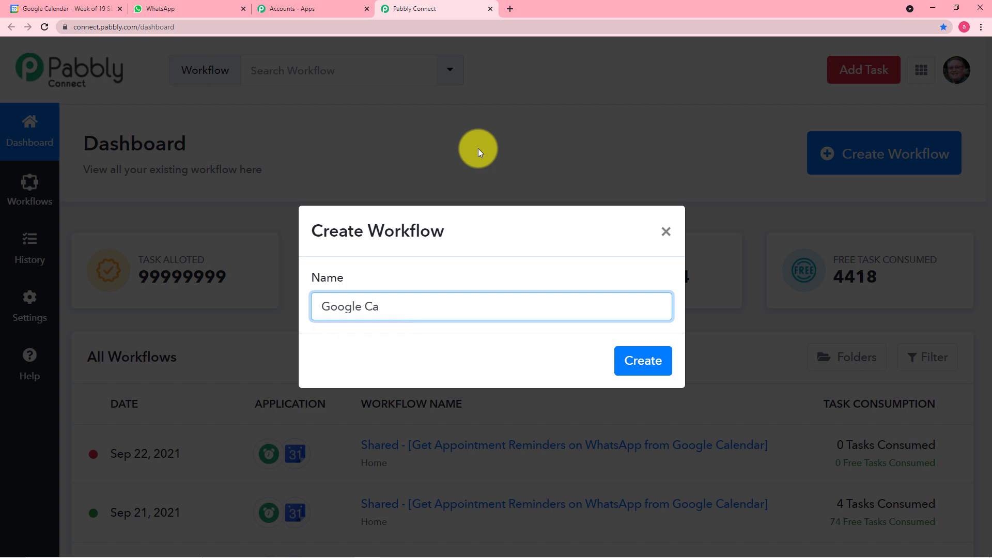
{"action": "type", "text": "lendar to Whatsapp "}
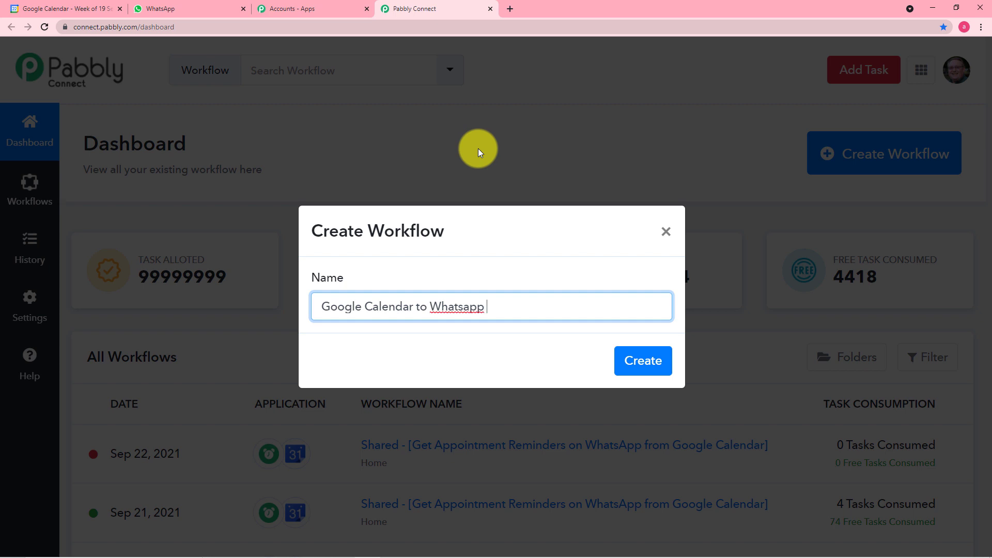
{"action": "type", "text": "Reminders"}
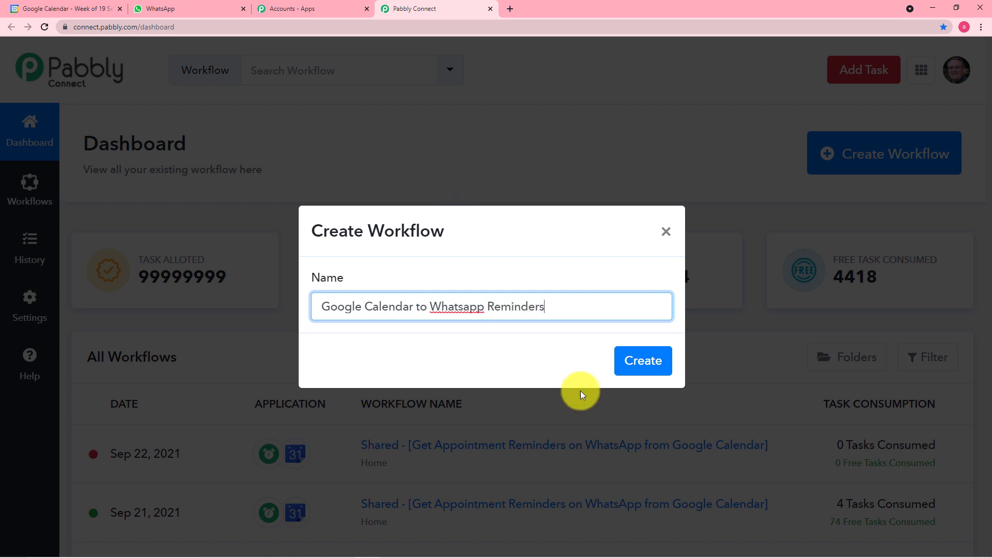
{"action": "left_click", "coordinate": [642, 368]}
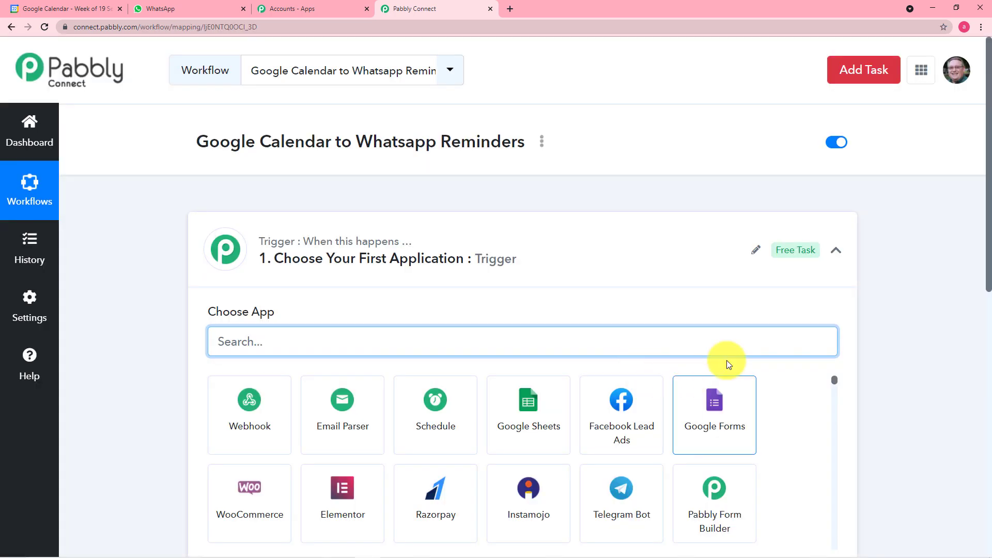
Search 'sch' and choose Schedule by Pabbly as the trigger app
{"action": "left_click", "coordinate": [839, 253]}
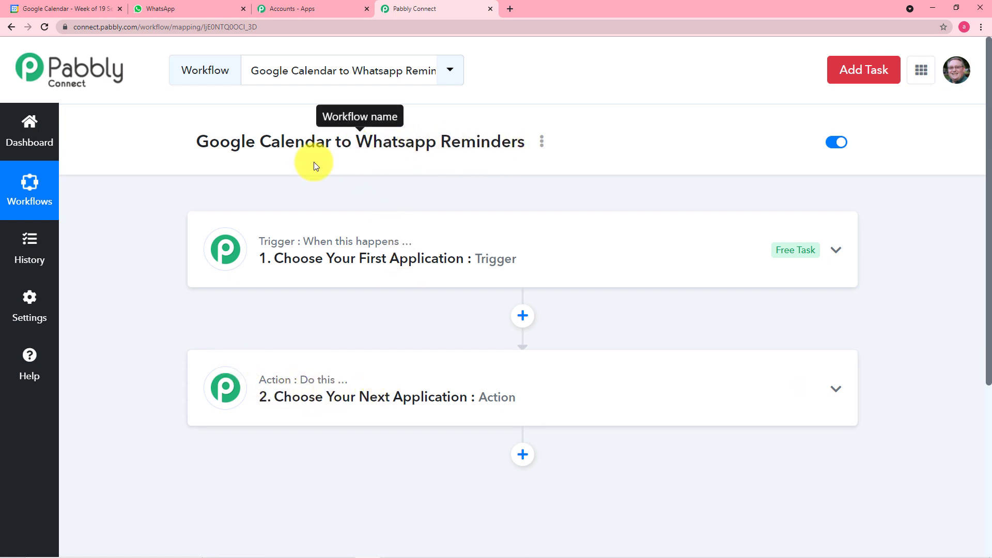
{"action": "left_click", "coordinate": [335, 256]}
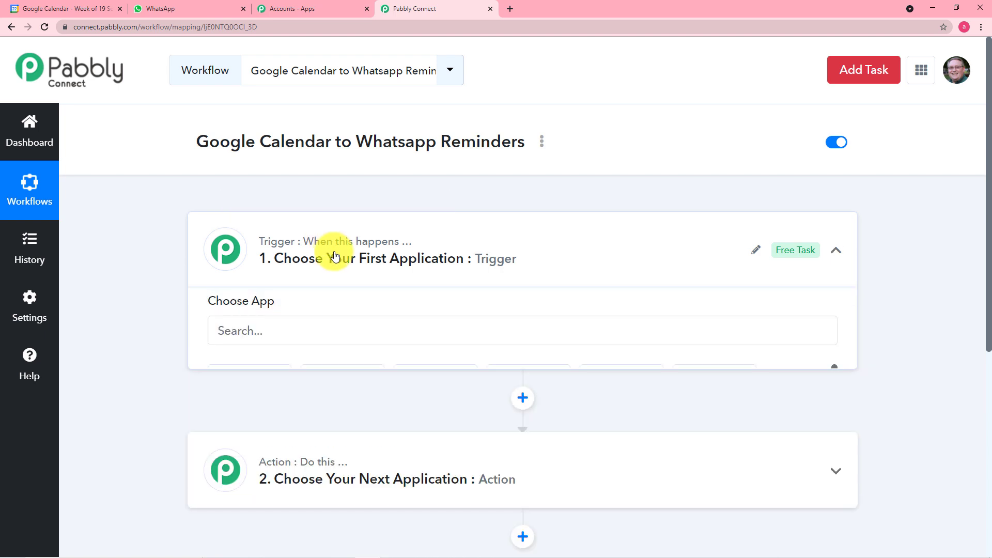
{"action": "scroll", "coordinate": [335, 255], "scroll_direction": "down", "scroll_amount": 1}
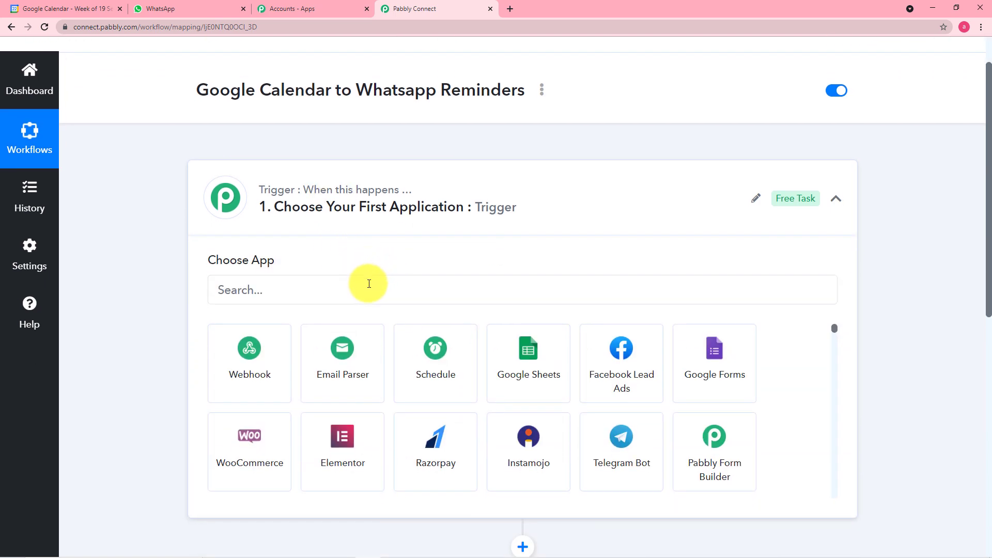
{"action": "left_click", "coordinate": [369, 284]}
{"action": "type", "text": "s"}
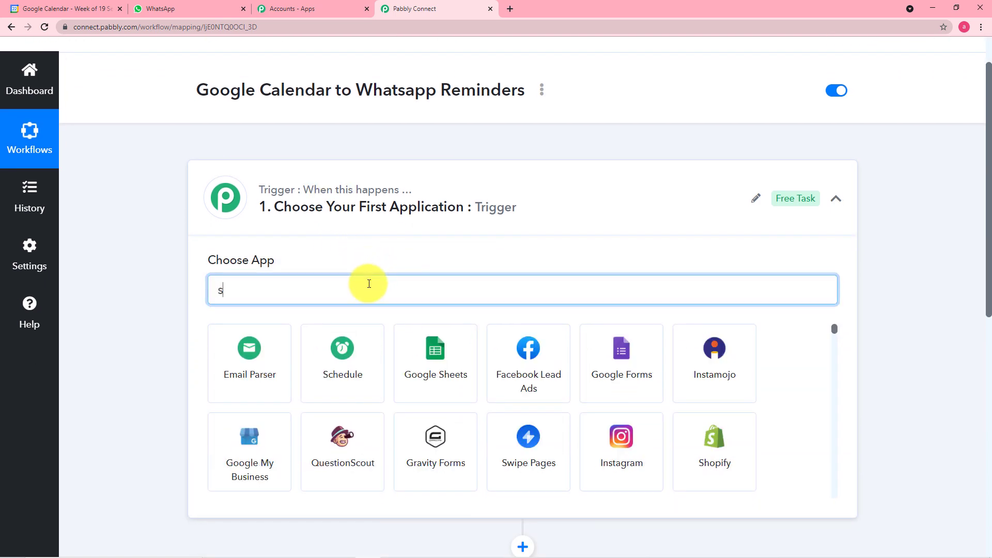
{"action": "type", "text": "he"}
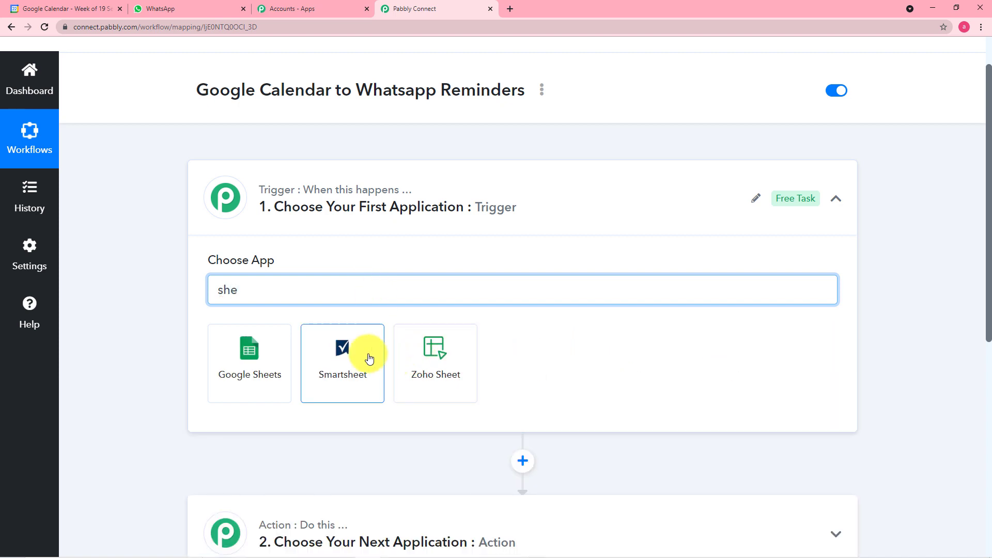
{"action": "key", "text": "BackSpace"}
{"action": "key", "text": "BackSpace"}
{"action": "type", "text": "ch"}
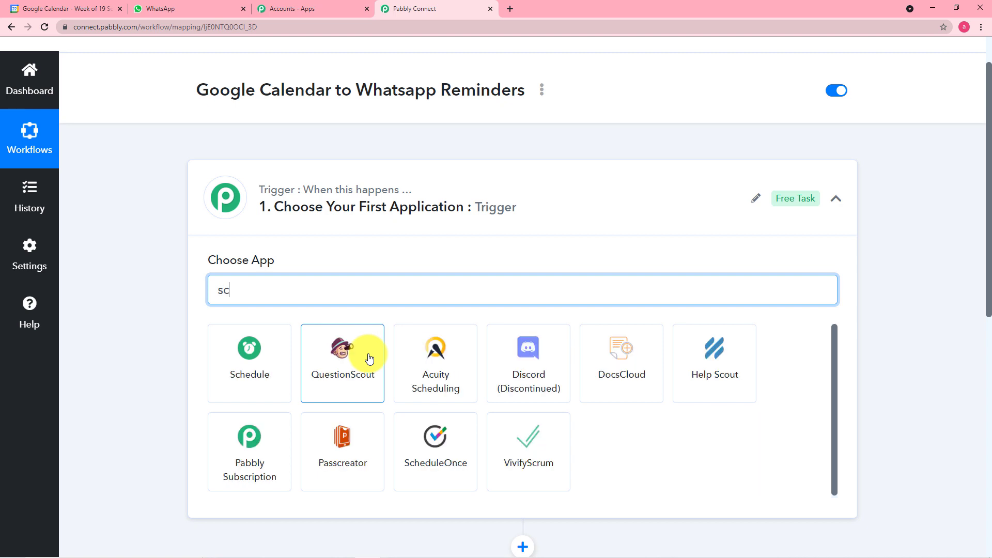
{"action": "left_click", "coordinate": [247, 356]}
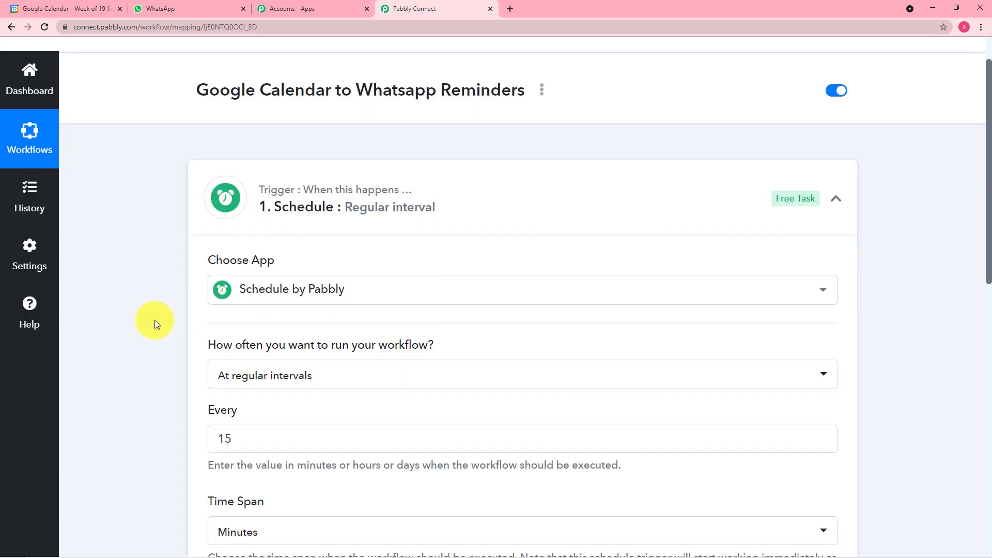
{"action": "scroll", "coordinate": [155, 319], "scroll_direction": "down", "scroll_amount": 1}
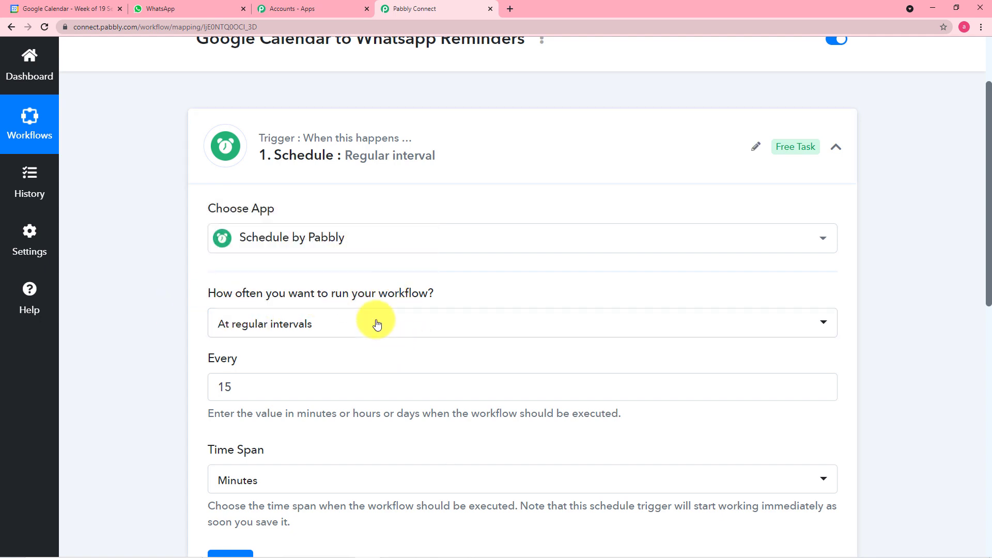
Set the Schedule trigger to run every day at 01:30 UTC and save it
{"action": "left_click", "coordinate": [351, 333]}
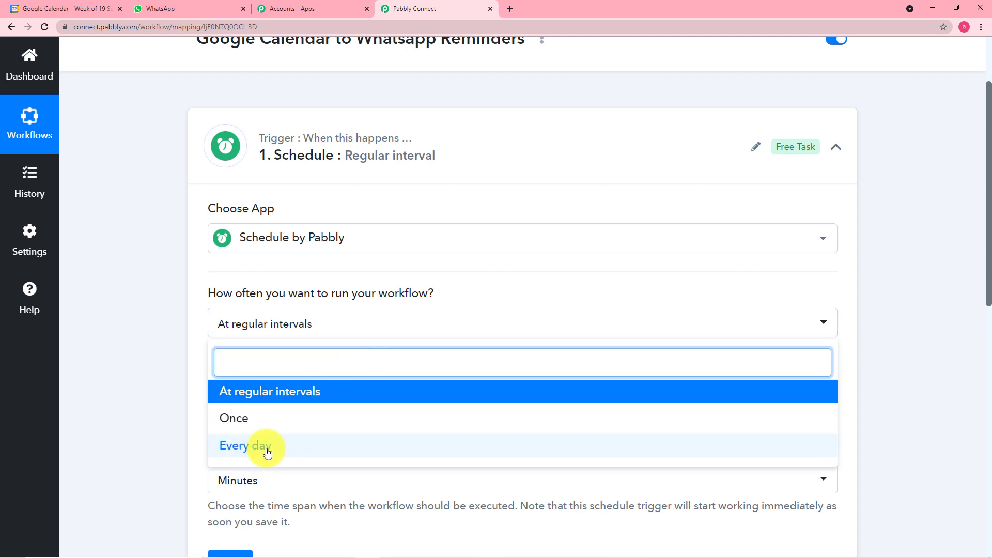
{"action": "left_click", "coordinate": [262, 448]}
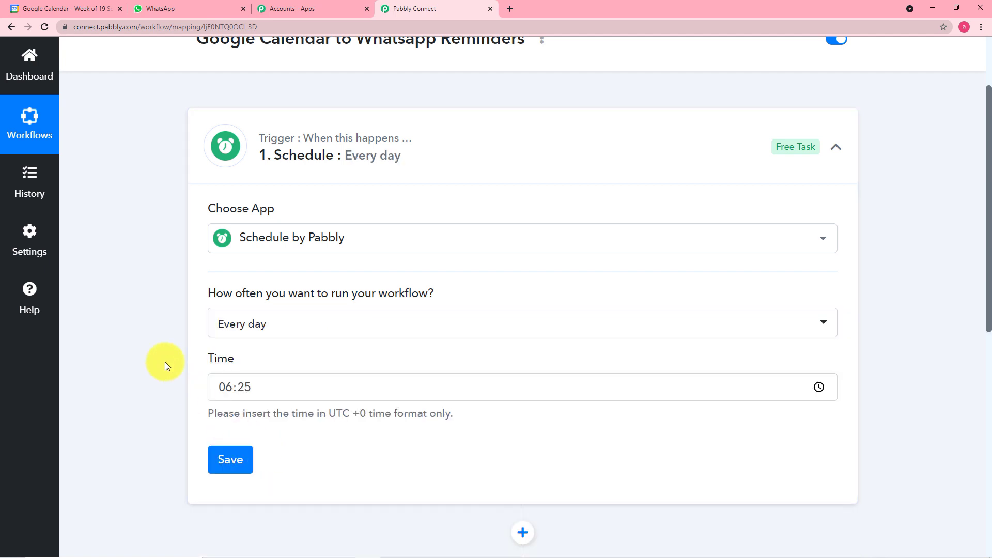
{"action": "scroll", "coordinate": [165, 366], "scroll_direction": "down", "scroll_amount": 1}
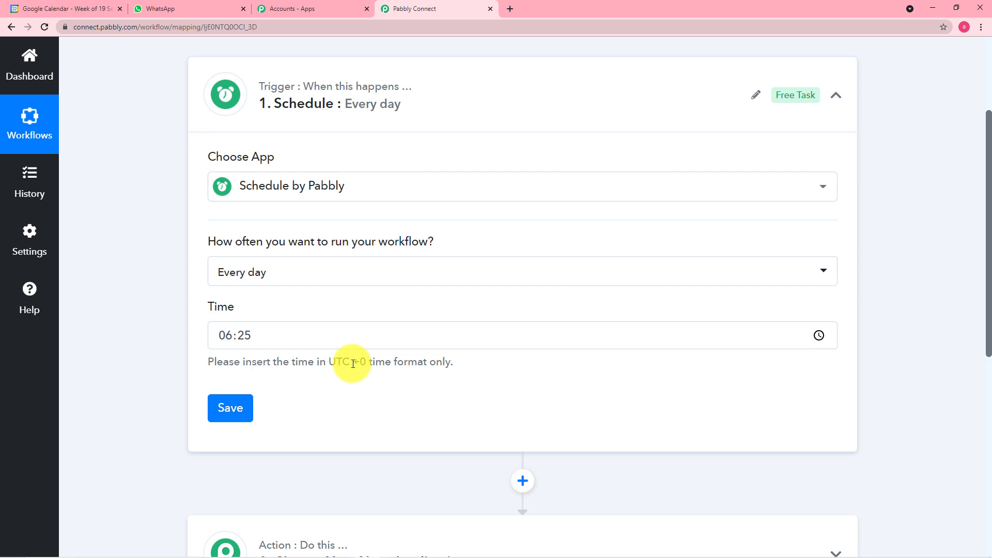
{"action": "left_click", "coordinate": [216, 335]}
{"action": "scroll", "coordinate": [362, 378], "scroll_direction": "down", "scroll_amount": 2}
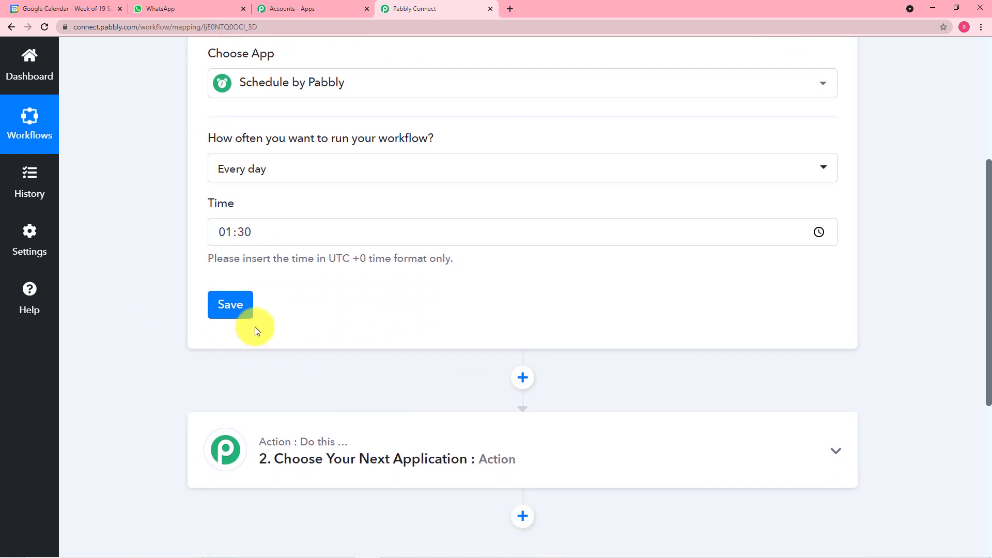
{"action": "left_click", "coordinate": [236, 319]}
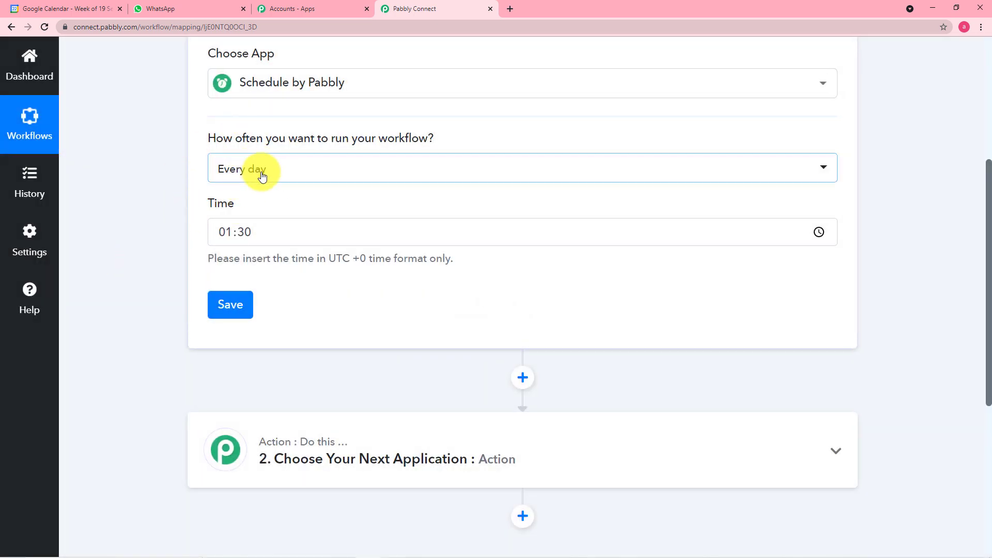
{"action": "scroll", "coordinate": [181, 193], "scroll_direction": "down", "scroll_amount": 3}
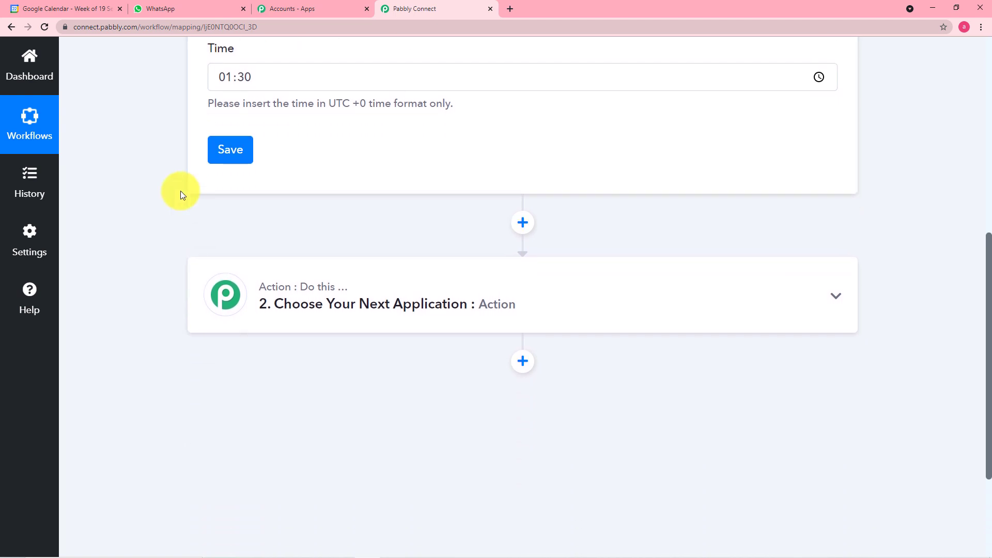
Search 'go' and choose Google Calendar as the action step's app
{"action": "left_click", "coordinate": [381, 300]}
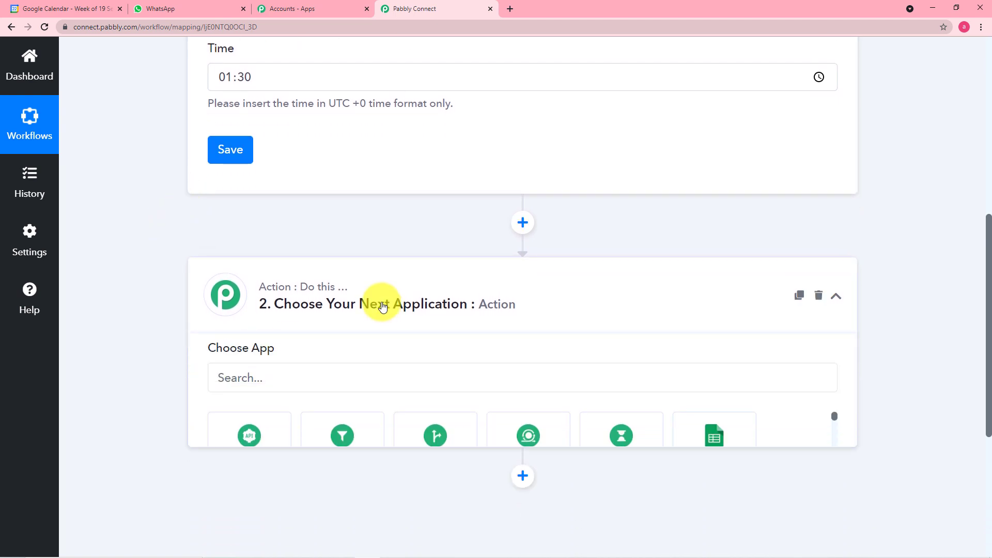
{"action": "scroll", "coordinate": [382, 306], "scroll_direction": "down", "scroll_amount": 1}
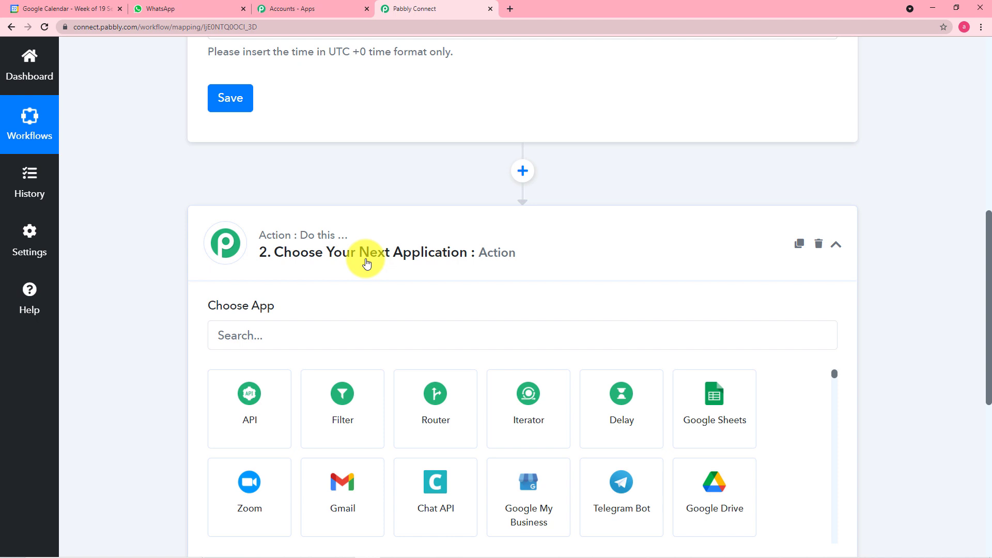
{"action": "scroll", "coordinate": [376, 254], "scroll_direction": "down", "scroll_amount": 1}
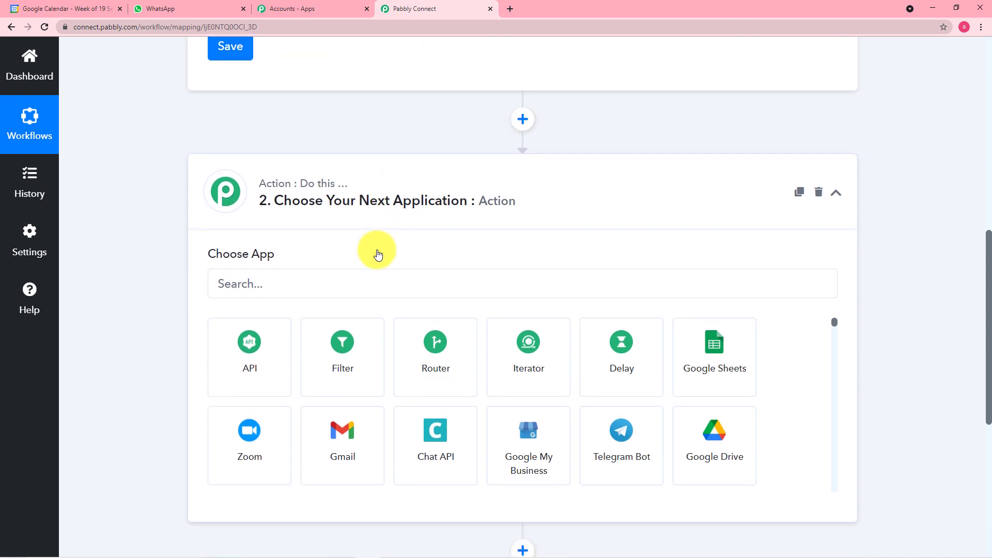
{"action": "left_click", "coordinate": [301, 284]}
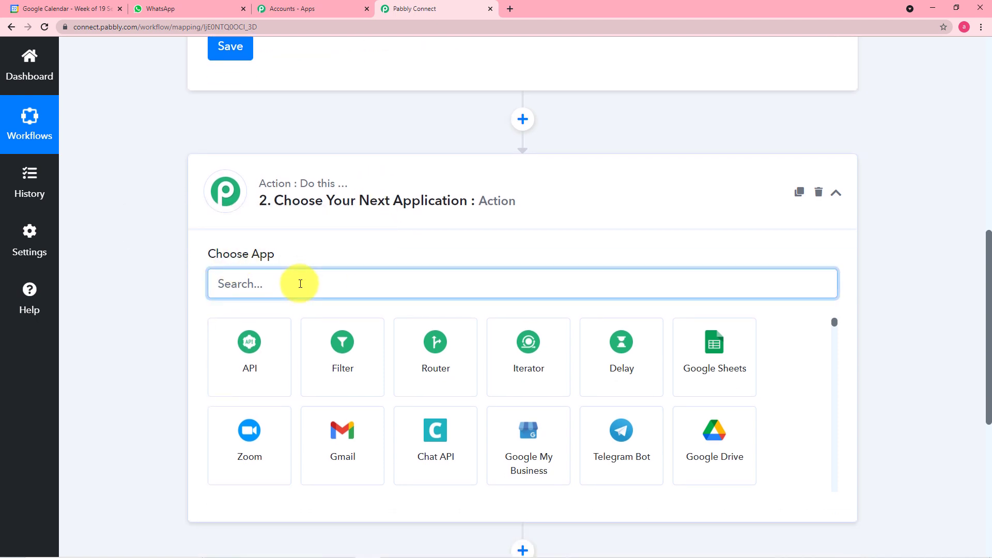
{"action": "type", "text": "go"}
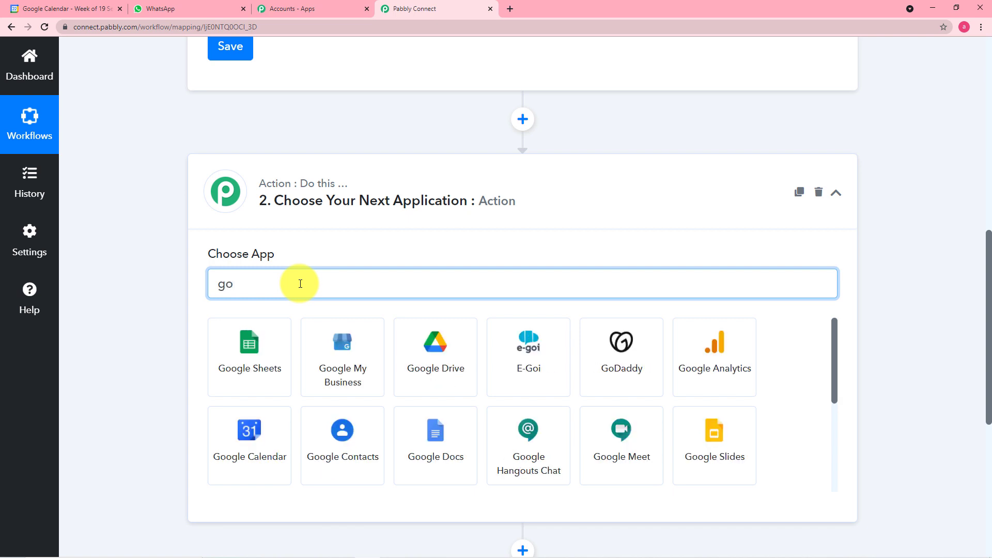
{"action": "left_click", "coordinate": [235, 465]}
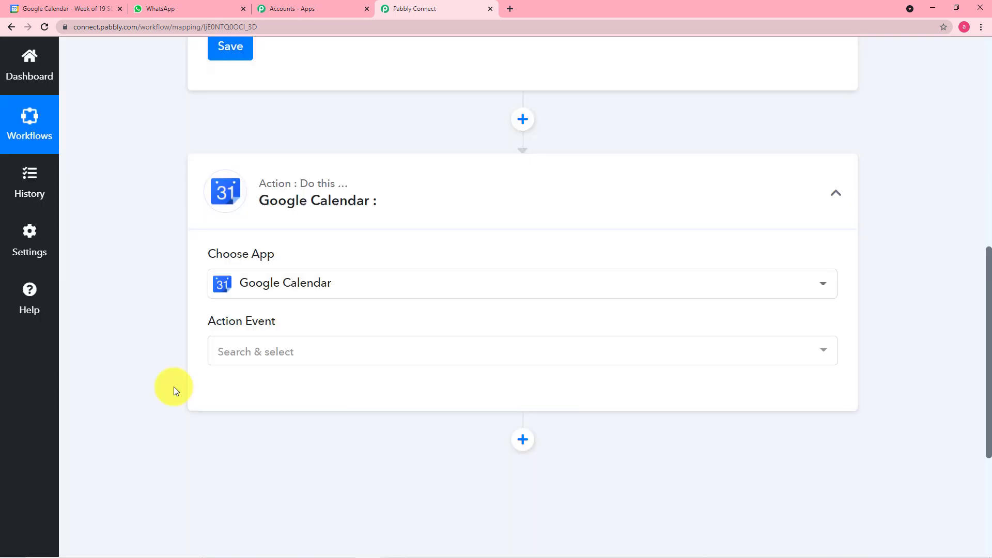
Select the Get All Event action and open the account connection panel
{"action": "left_click", "coordinate": [256, 352]}
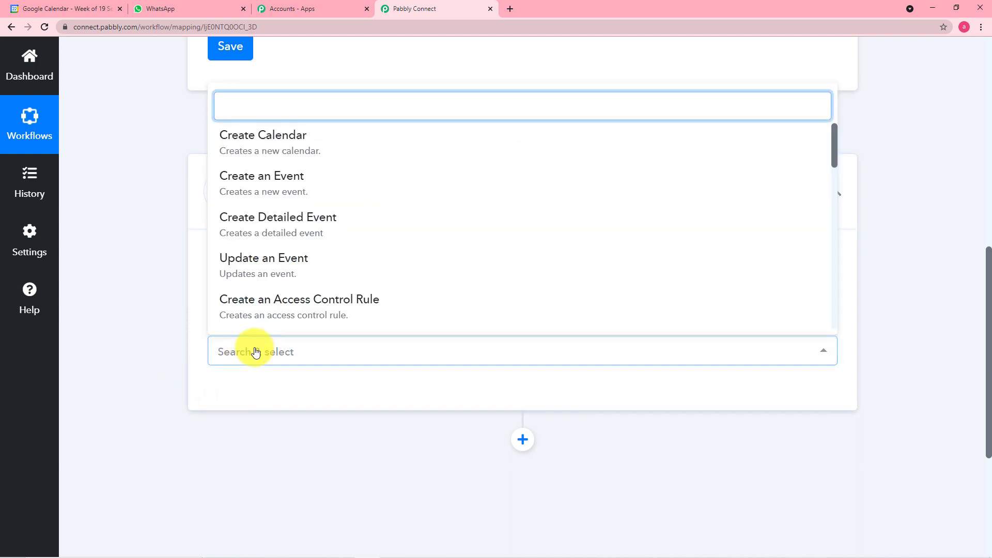
{"action": "type", "text": "g"}
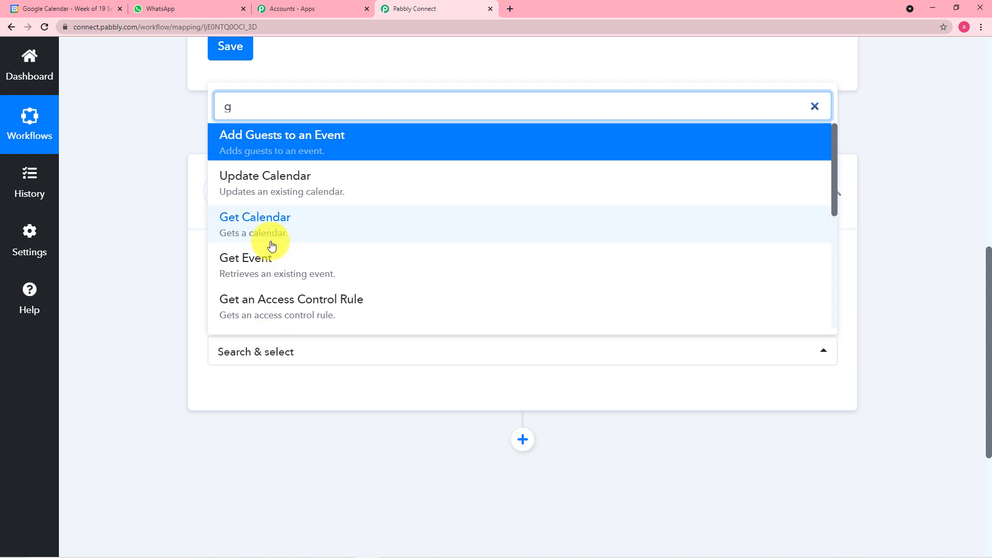
{"action": "type", "text": "e"}
{"action": "scroll", "coordinate": [314, 260], "scroll_direction": "down", "scroll_amount": 3}
{"action": "left_click", "coordinate": [253, 306]}
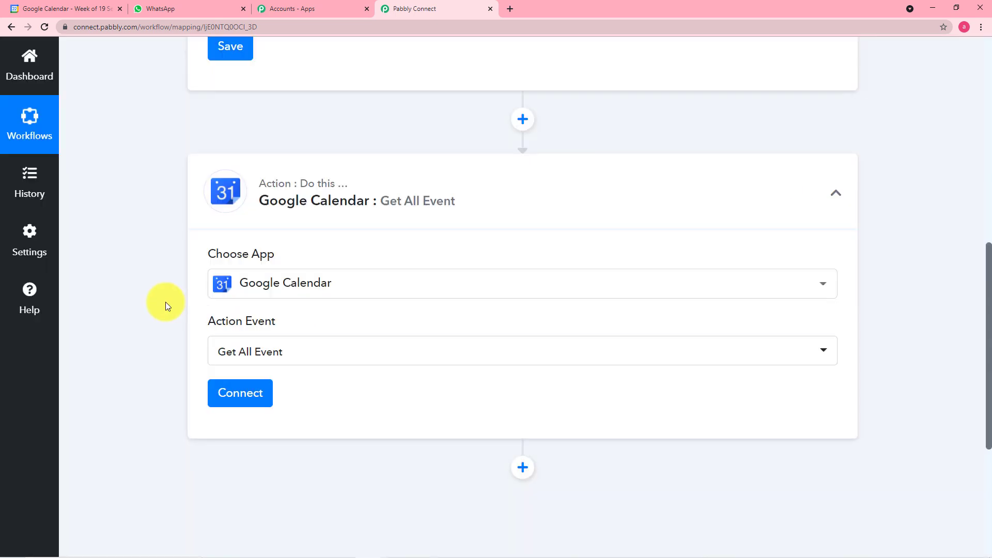
{"action": "left_click", "coordinate": [234, 394]}
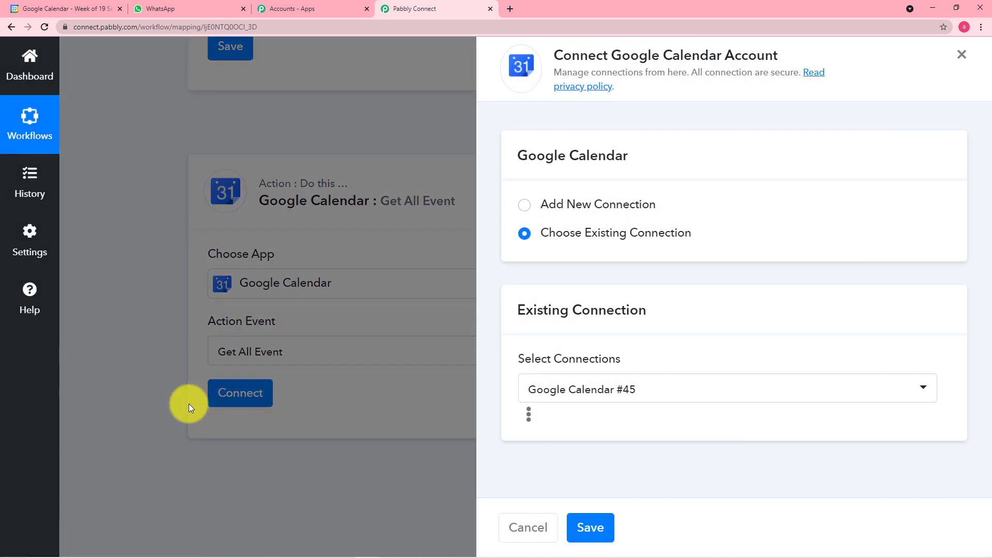
Add a new Google Calendar connection and authorise the Google account's calendar access
{"action": "left_click", "coordinate": [525, 206]}
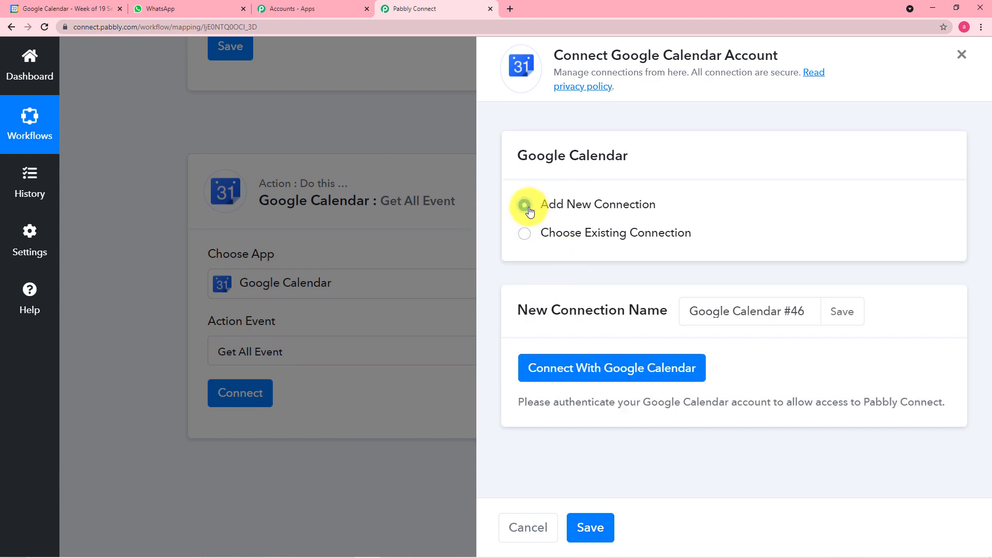
{"action": "left_click", "coordinate": [581, 376]}
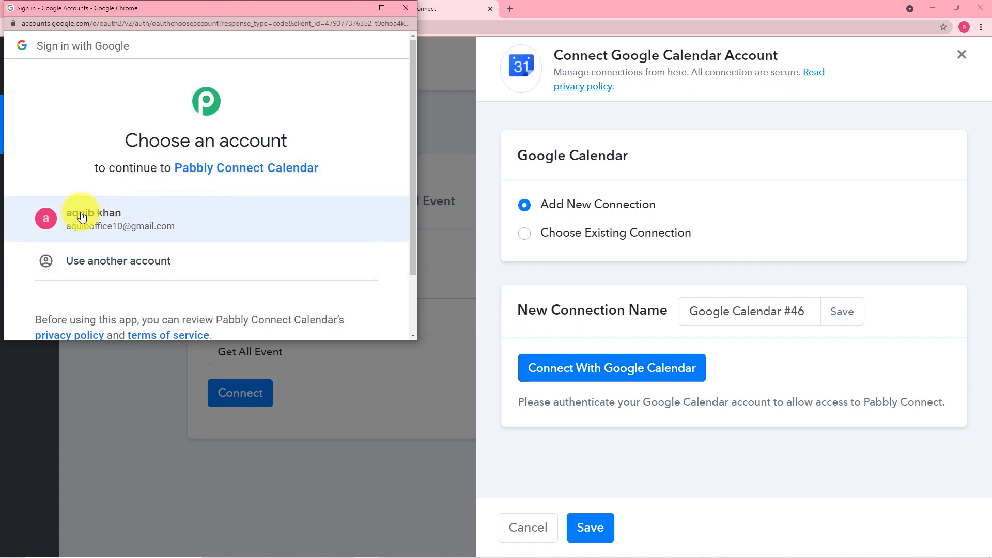
{"action": "left_click", "coordinate": [106, 217]}
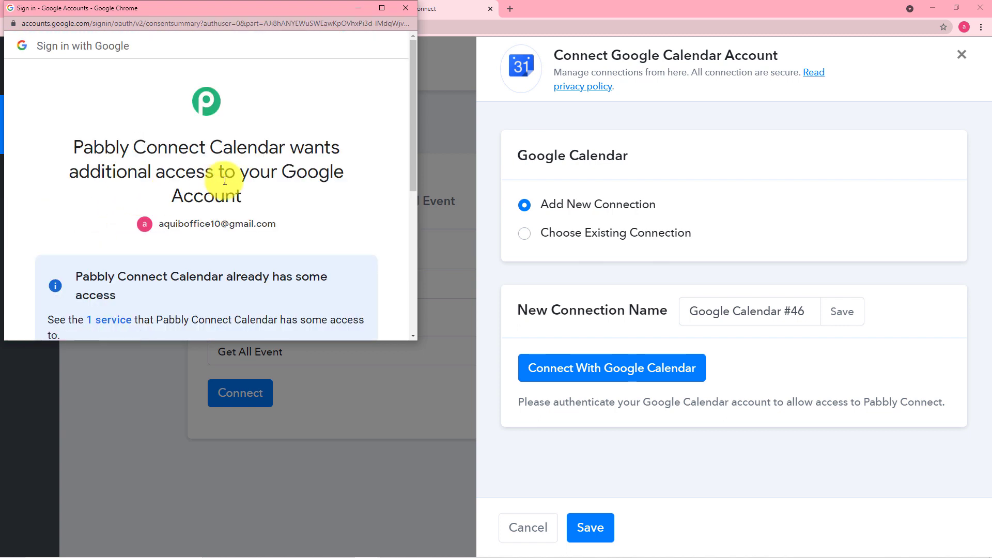
{"action": "scroll", "coordinate": [259, 209], "scroll_direction": "down", "scroll_amount": 3}
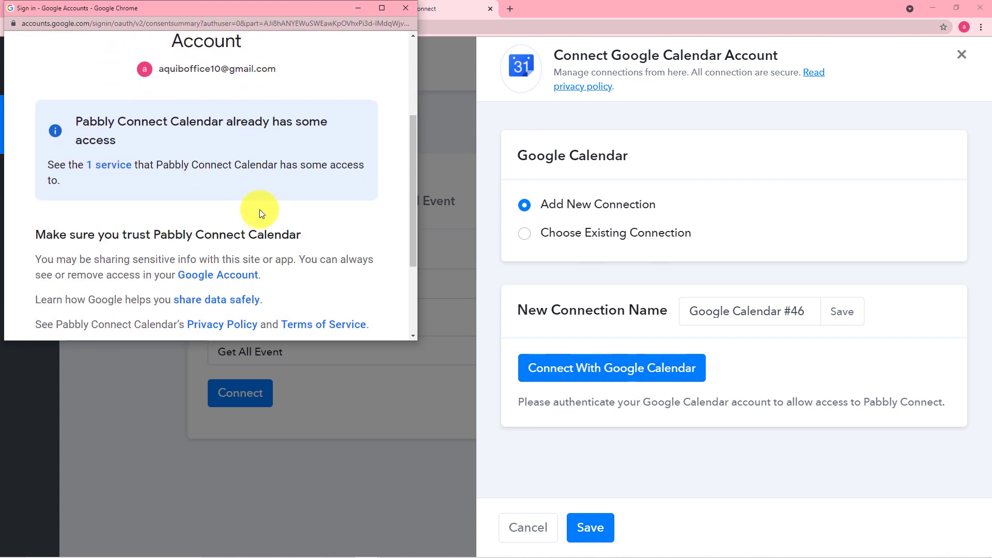
{"action": "scroll", "coordinate": [259, 210], "scroll_direction": "down", "scroll_amount": 2}
{"action": "left_click", "coordinate": [312, 270]}
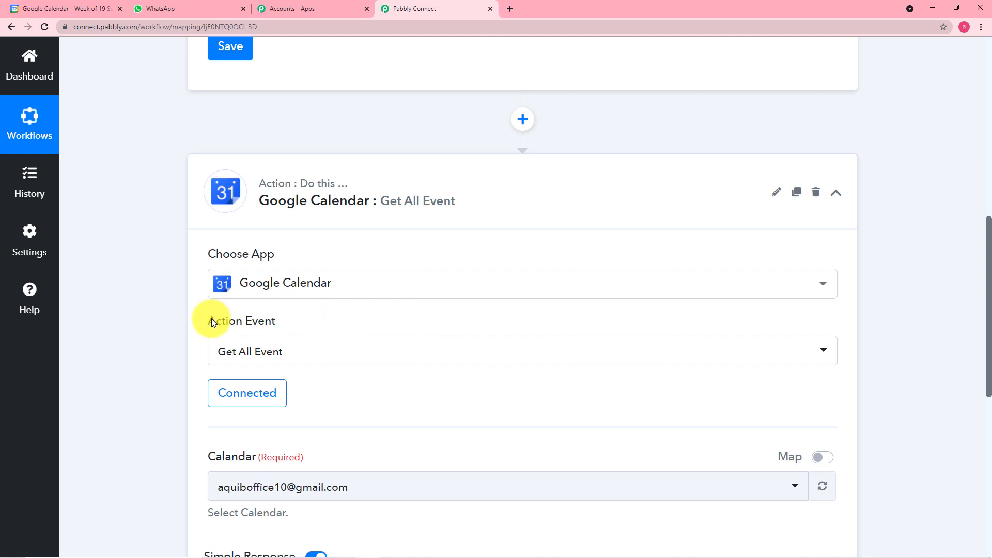
Check the Calendar dropdown choices without changing them, then view the Google Calendar tab
{"action": "scroll", "coordinate": [207, 325], "scroll_direction": "down", "scroll_amount": 1}
{"action": "scroll", "coordinate": [341, 355], "scroll_direction": "down", "scroll_amount": 2}
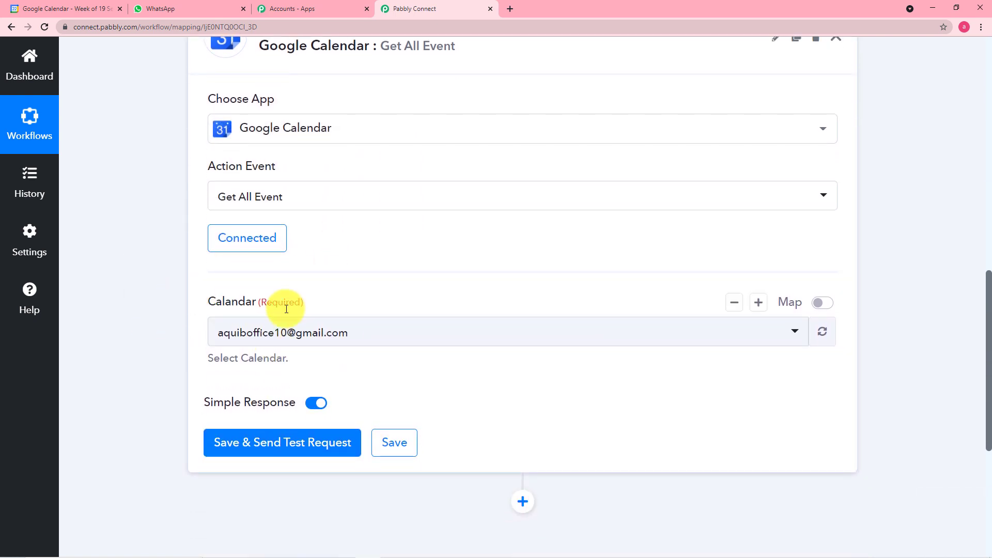
{"action": "left_click", "coordinate": [539, 339]}
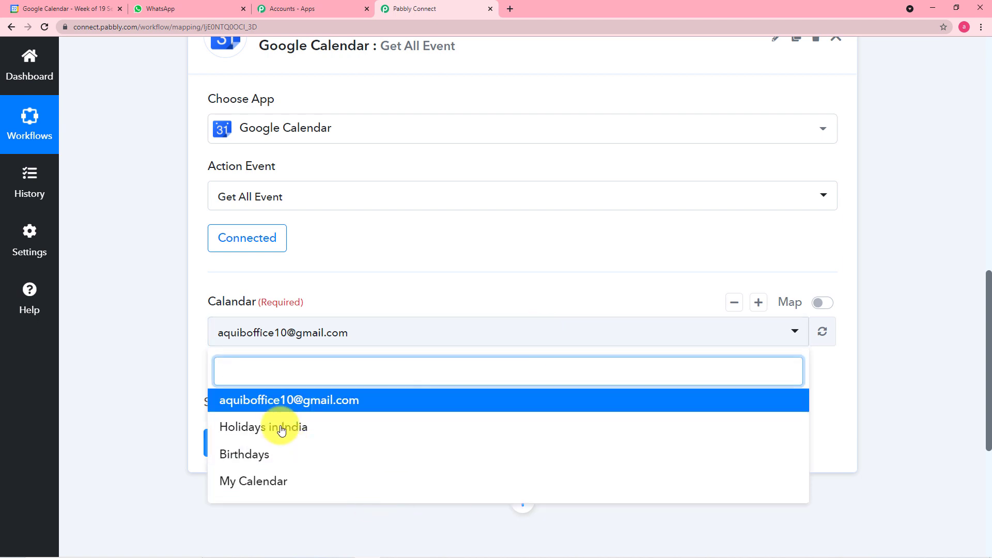
{"action": "left_click", "coordinate": [155, 368]}
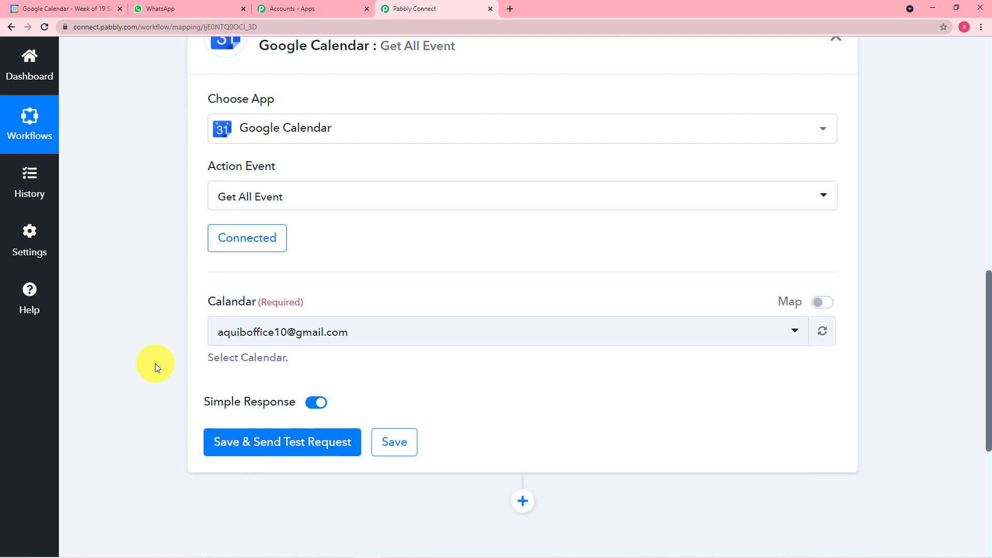
{"action": "left_click", "coordinate": [69, 14]}
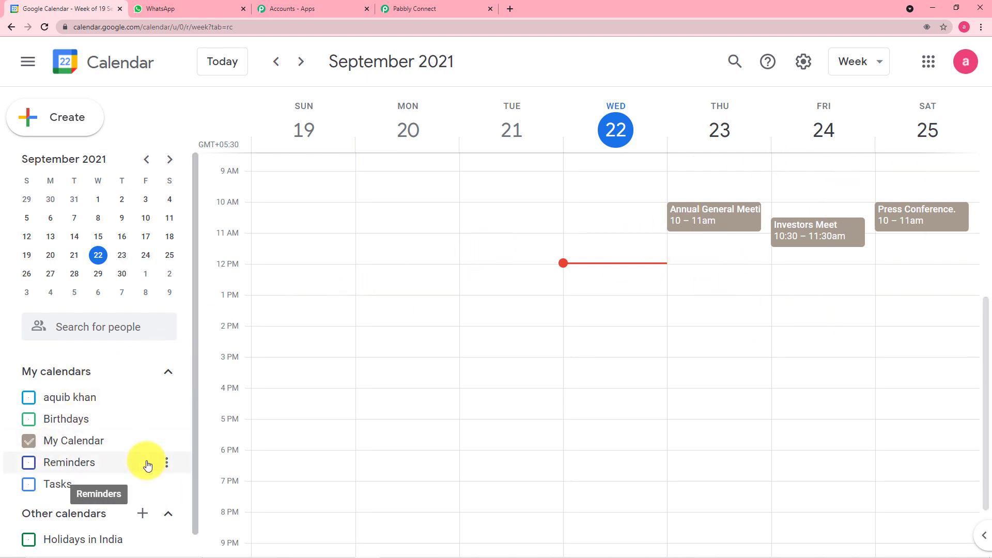
Return to the Pabbly Connect workflow after confirming the events are in My Calendar
{"action": "left_click", "coordinate": [427, 7]}
Set the step's Calendar to My Calendar and turn off Simple Response
{"action": "left_click", "coordinate": [594, 339]}
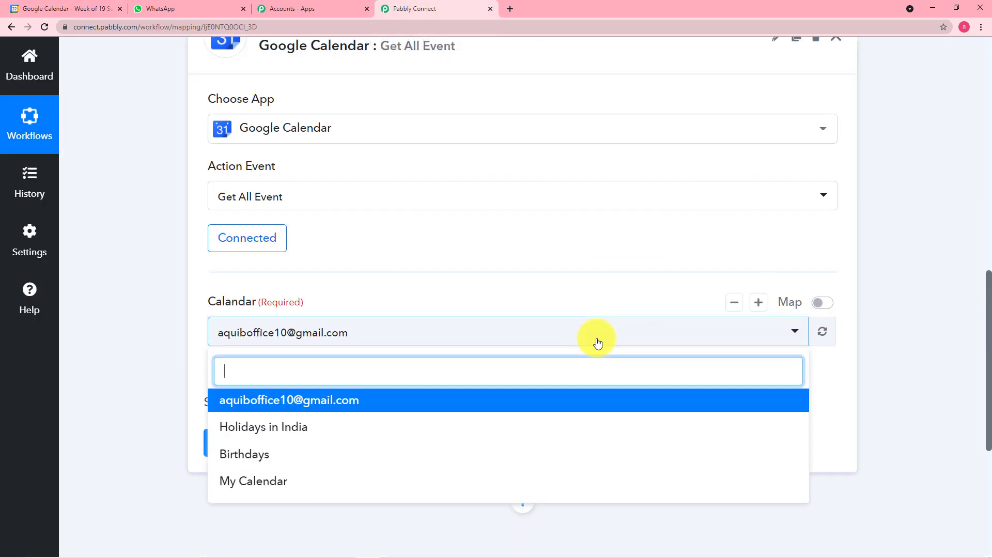
{"action": "left_click", "coordinate": [262, 486]}
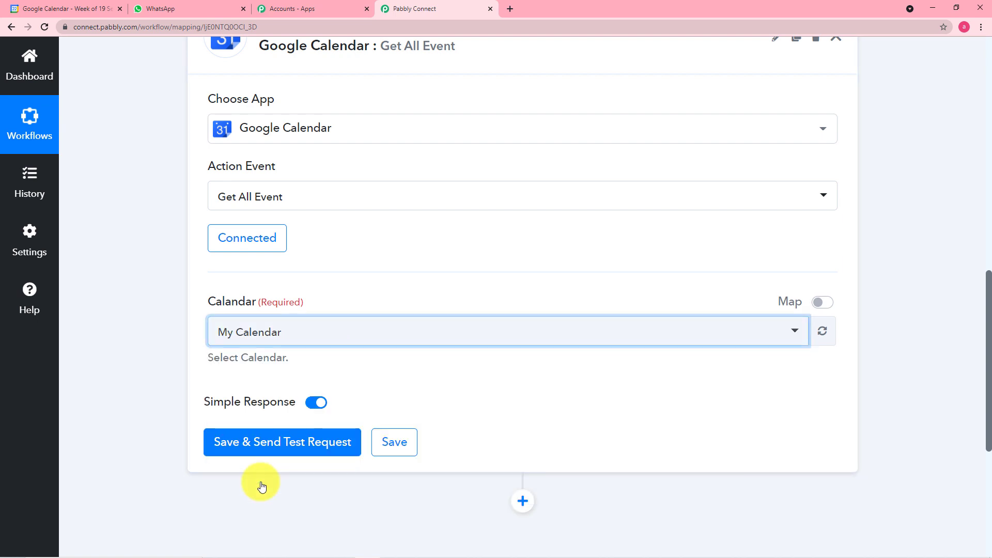
{"action": "left_click", "coordinate": [172, 371]}
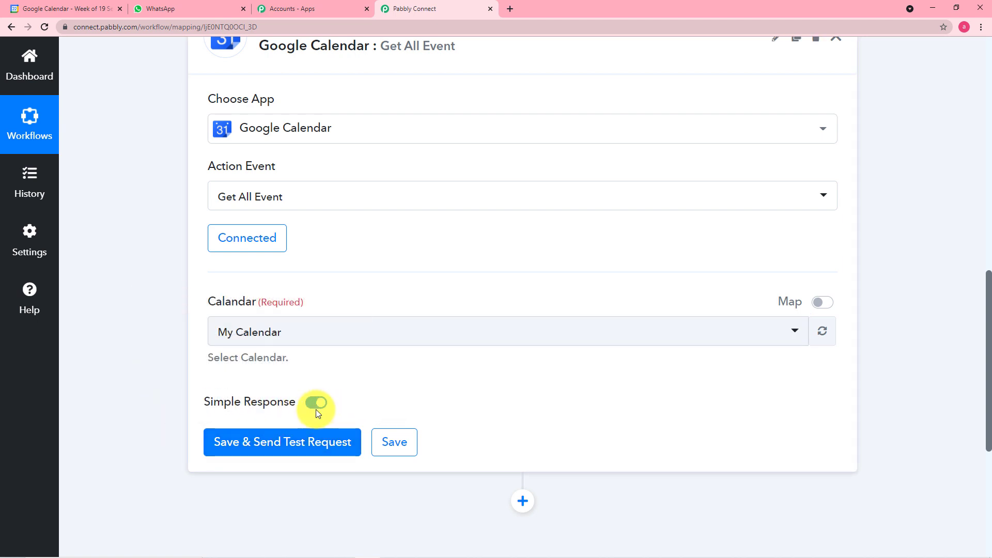
{"action": "scroll", "coordinate": [364, 395], "scroll_direction": "down", "scroll_amount": 2}
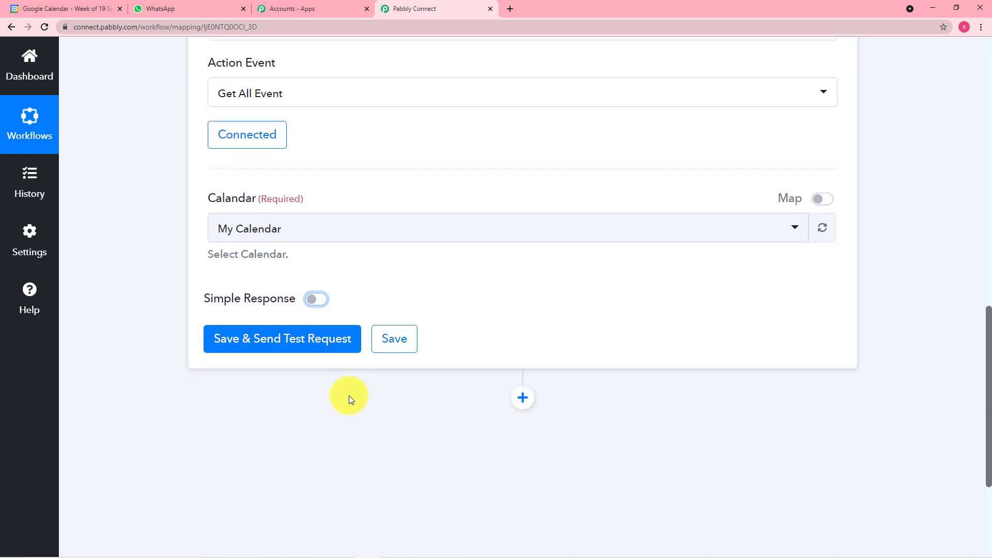
Save and test the Get All Event step, then scroll through its My Calendar response
{"action": "left_click", "coordinate": [279, 343]}
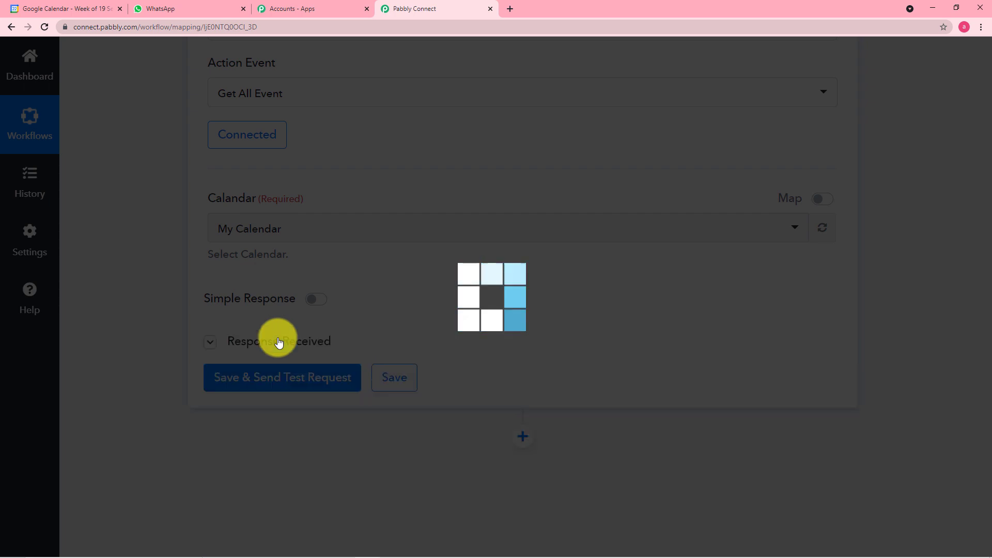
{"action": "scroll", "coordinate": [279, 343], "scroll_direction": "down", "scroll_amount": 1}
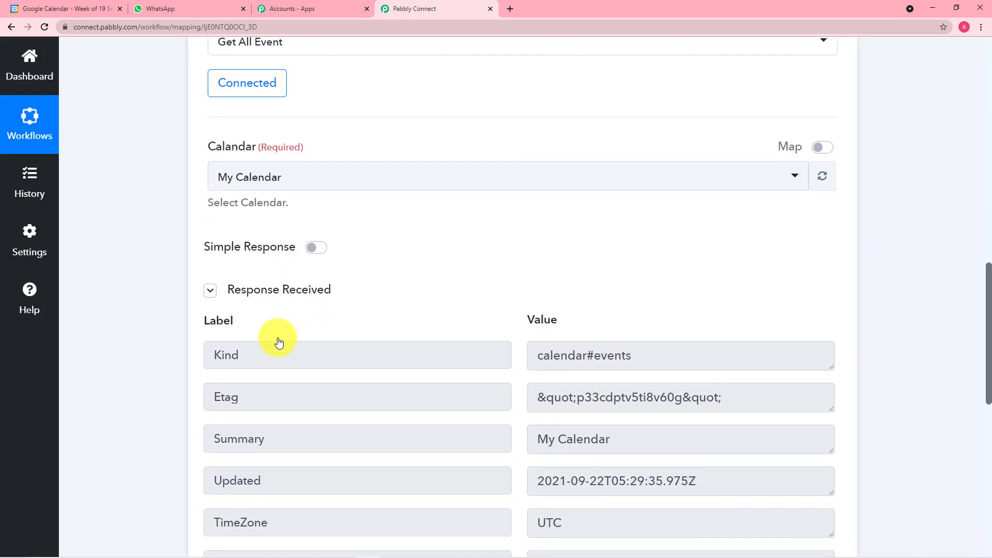
{"action": "scroll", "coordinate": [279, 341], "scroll_direction": "down", "scroll_amount": 2}
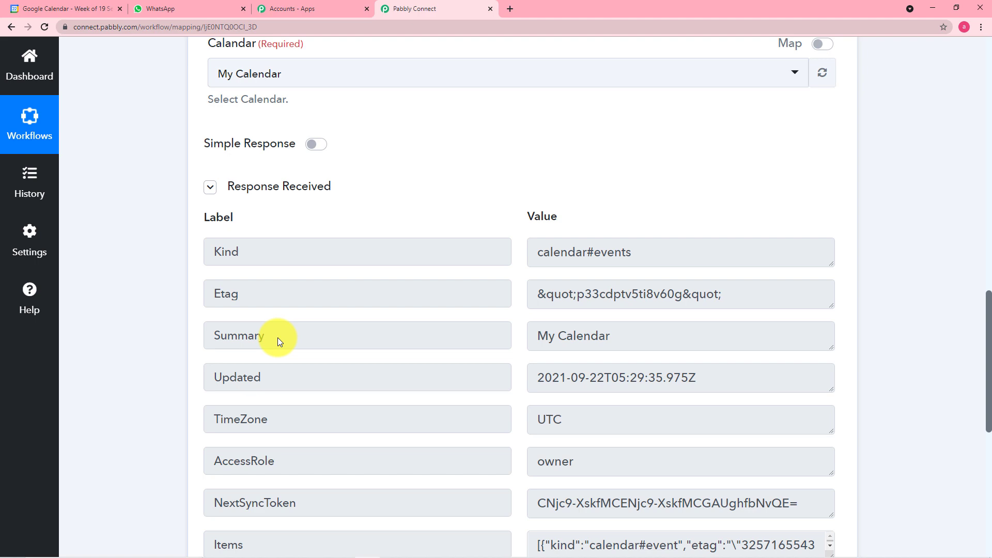
{"action": "key", "text": "alt+Tab"}
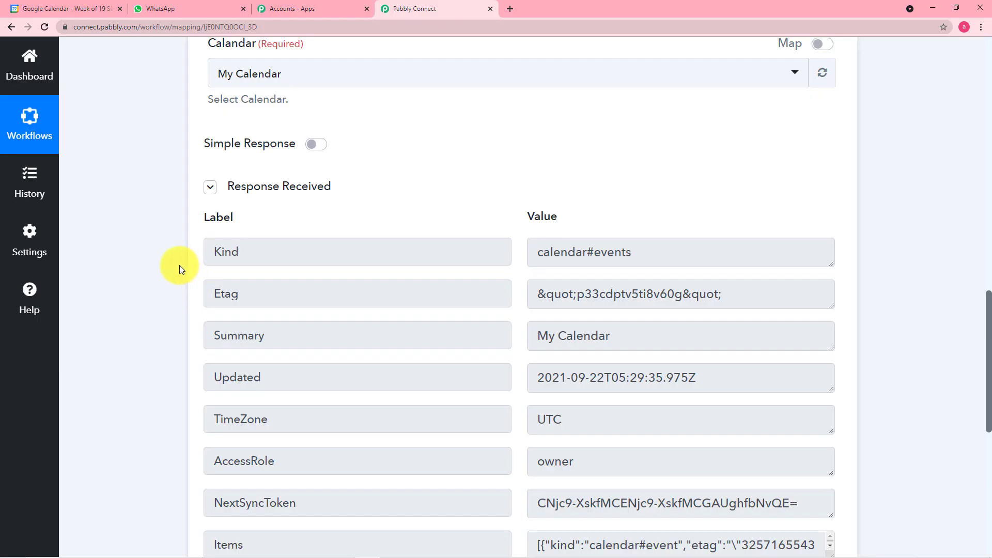
{"action": "scroll", "coordinate": [179, 265], "scroll_direction": "down", "scroll_amount": 1}
{"action": "scroll", "coordinate": [178, 265], "scroll_direction": "down", "scroll_amount": 3}
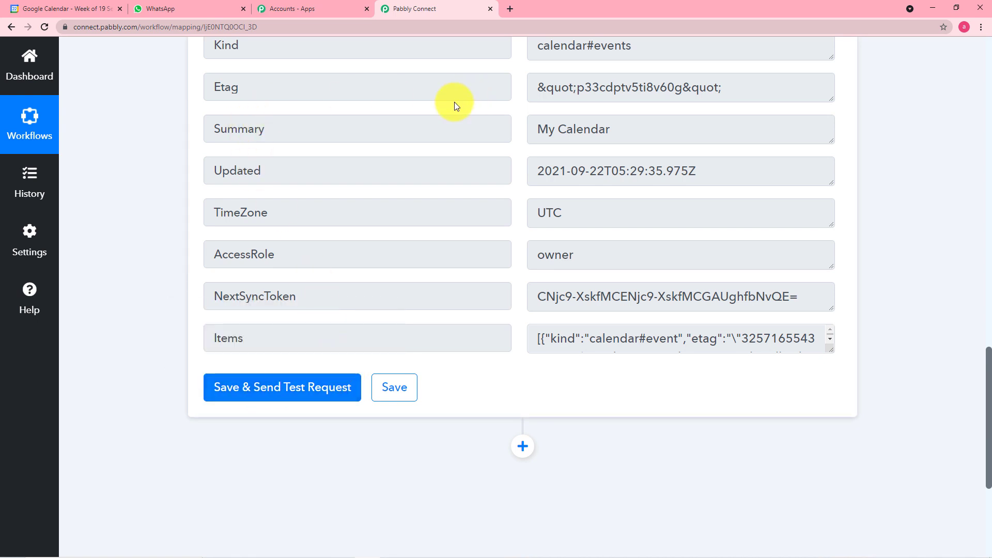
{"action": "scroll", "coordinate": [459, 133], "scroll_direction": "up", "scroll_amount": 2}
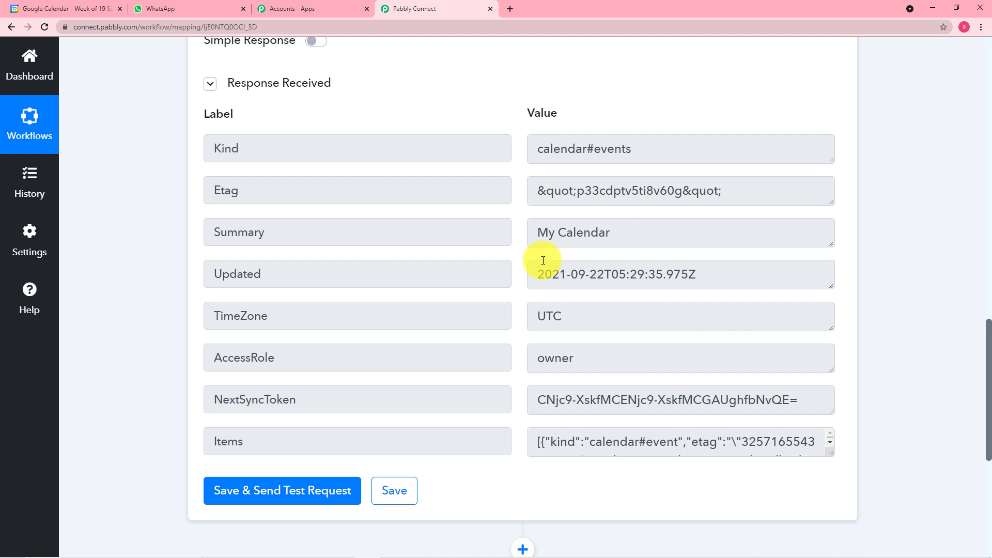
{"action": "scroll", "coordinate": [543, 260], "scroll_direction": "down", "scroll_amount": 2}
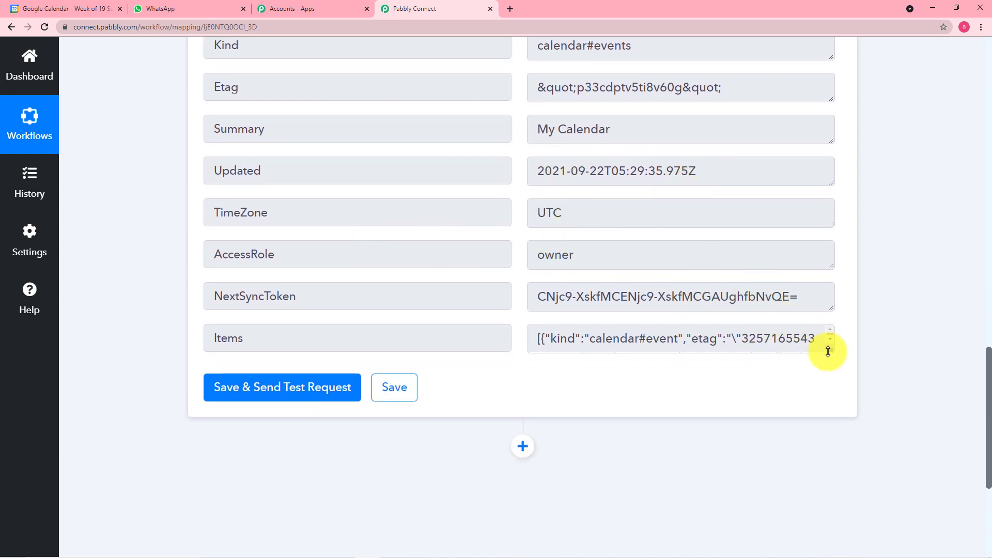
Enlarge the Items box to read the events, then add a new step below
{"action": "left_click_drag", "start_coordinate": [829, 352], "coordinate": [831, 388]}
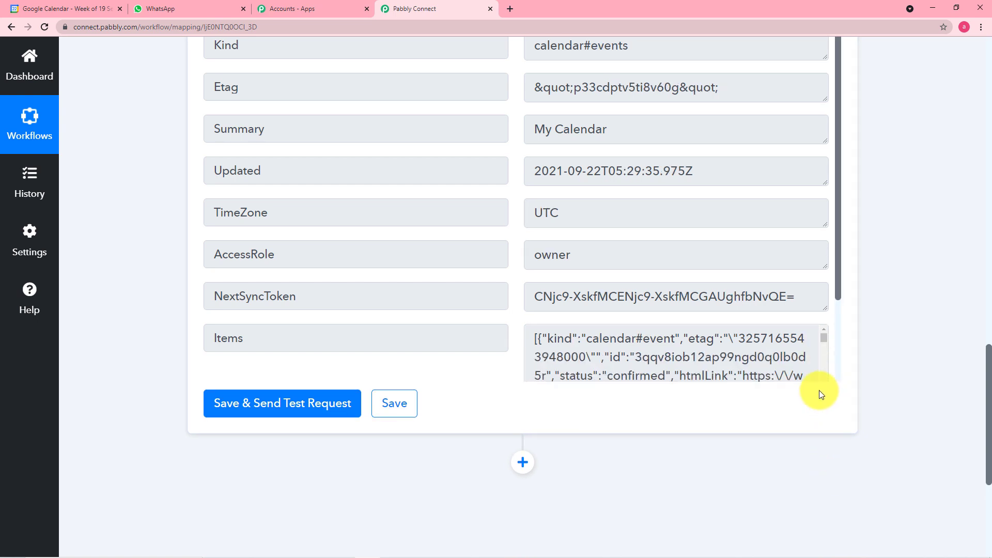
{"action": "left_click_drag", "start_coordinate": [839, 285], "coordinate": [843, 375]}
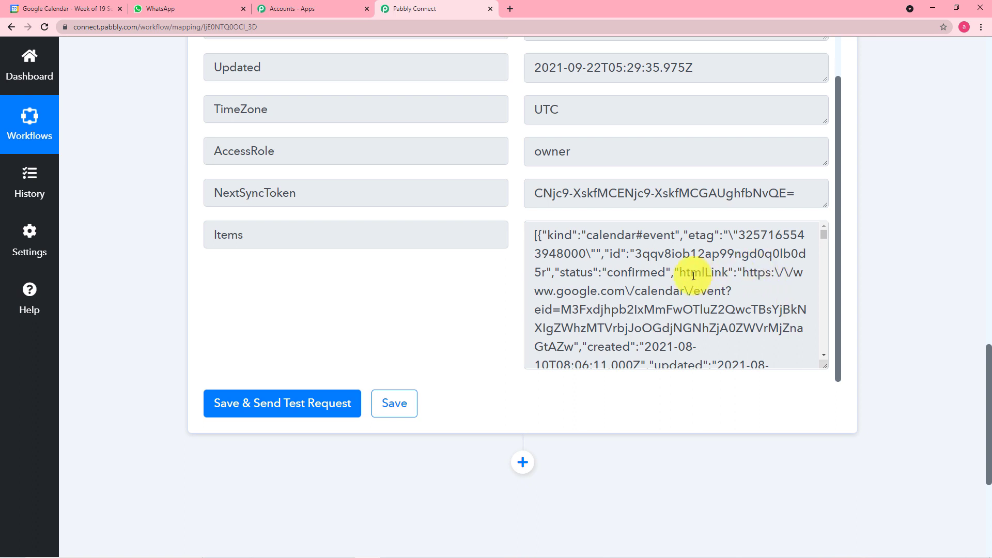
{"action": "scroll", "coordinate": [695, 274], "scroll_direction": "down", "scroll_amount": 5}
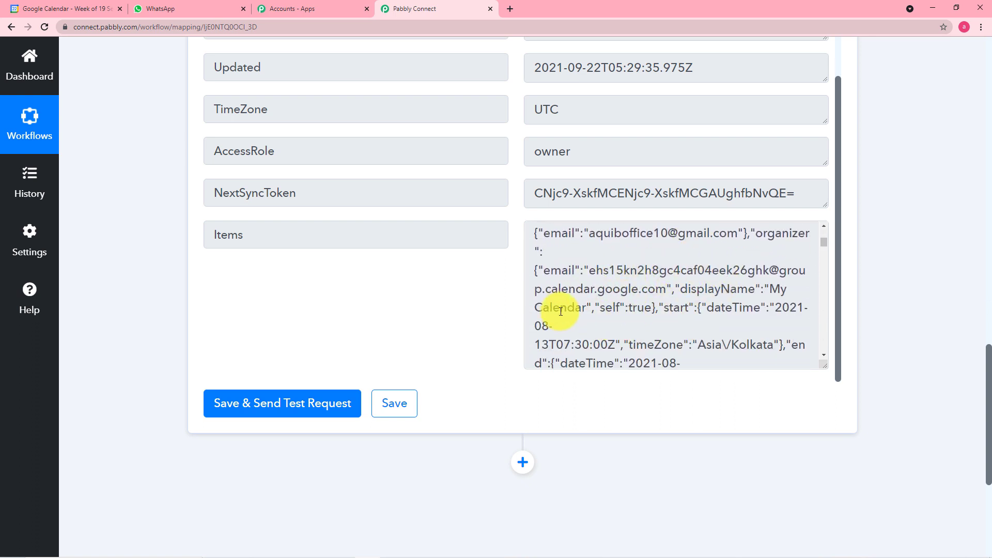
{"action": "scroll", "coordinate": [140, 232], "scroll_direction": "up", "scroll_amount": 5}
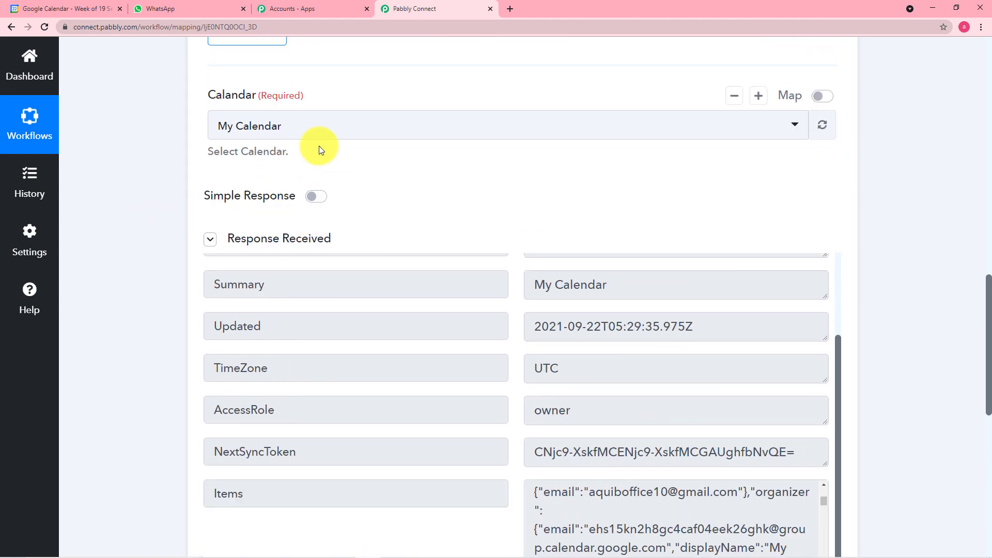
{"action": "mouse_move", "coordinate": [247, 207]}
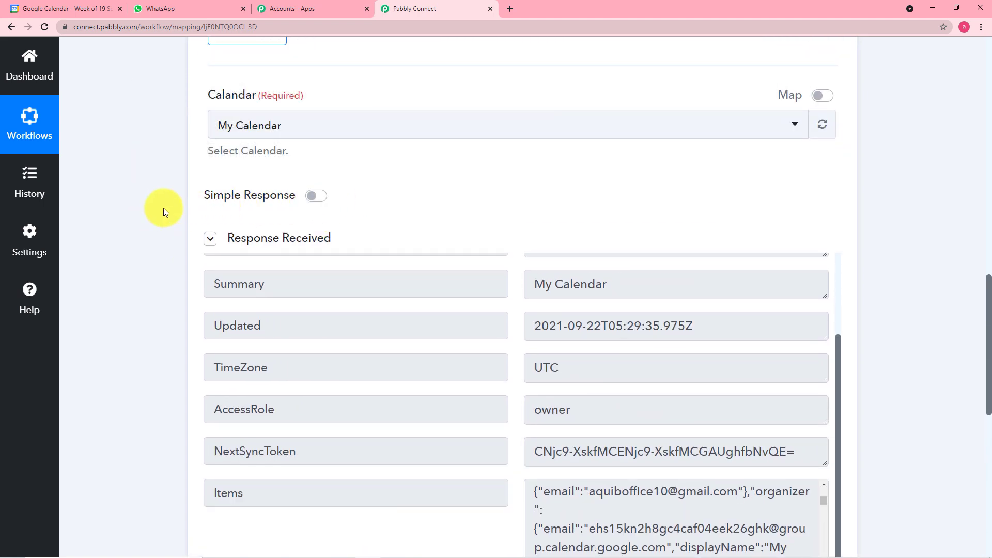
{"action": "scroll", "coordinate": [164, 208], "scroll_direction": "down", "scroll_amount": 4}
{"action": "scroll", "coordinate": [163, 208], "scroll_direction": "down", "scroll_amount": 5}
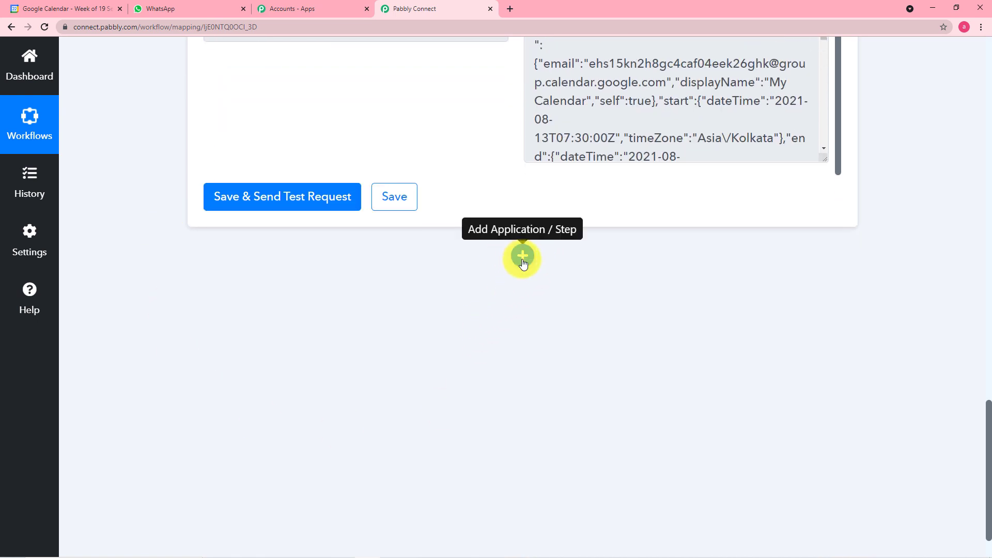
{"action": "left_click", "coordinate": [523, 255]}
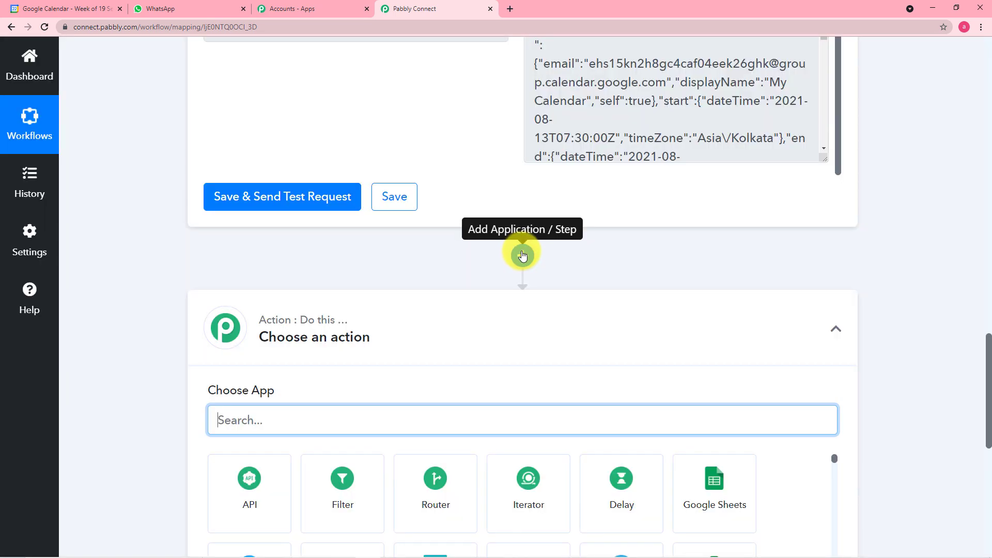
Make the new step an Iterator by Pabbly and open its Choose Array list showing 2. Items []
{"action": "scroll", "coordinate": [454, 308], "scroll_direction": "down", "scroll_amount": 1}
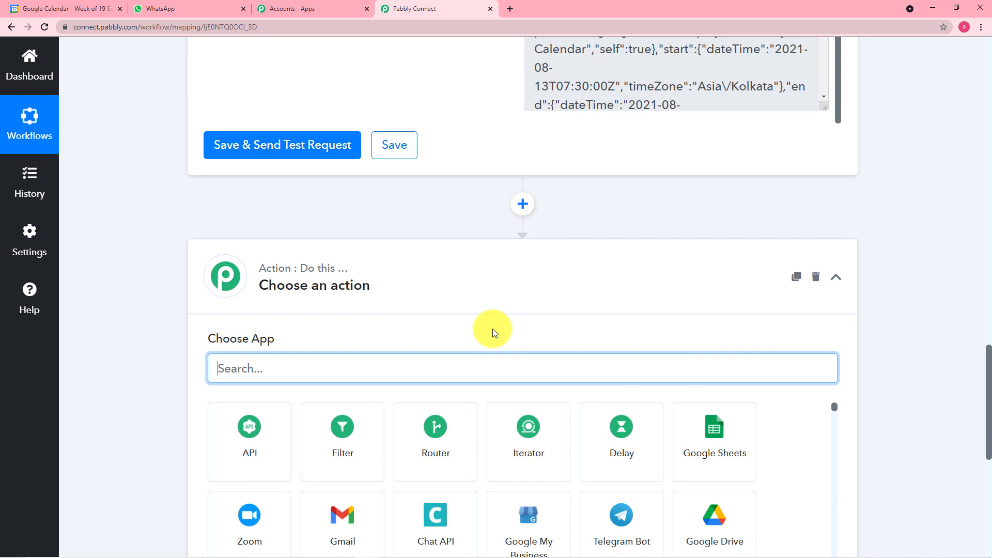
{"action": "left_click", "coordinate": [530, 460]}
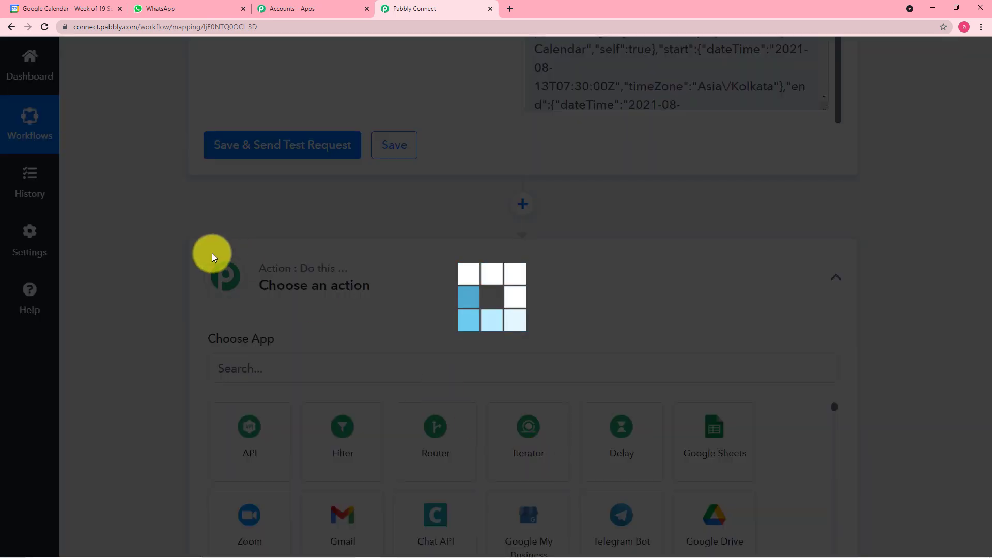
{"action": "scroll", "coordinate": [168, 256], "scroll_direction": "down", "scroll_amount": 2}
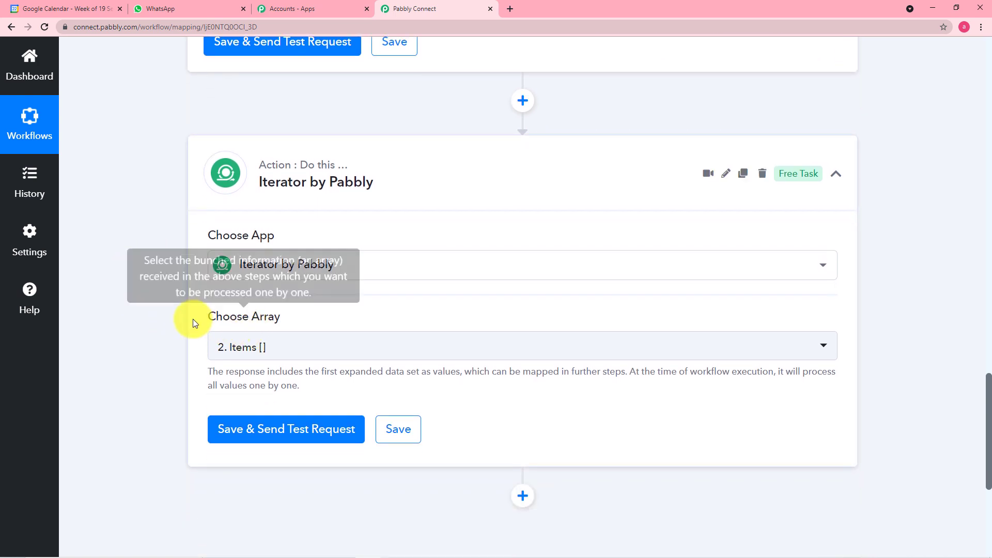
{"action": "left_click", "coordinate": [406, 356]}
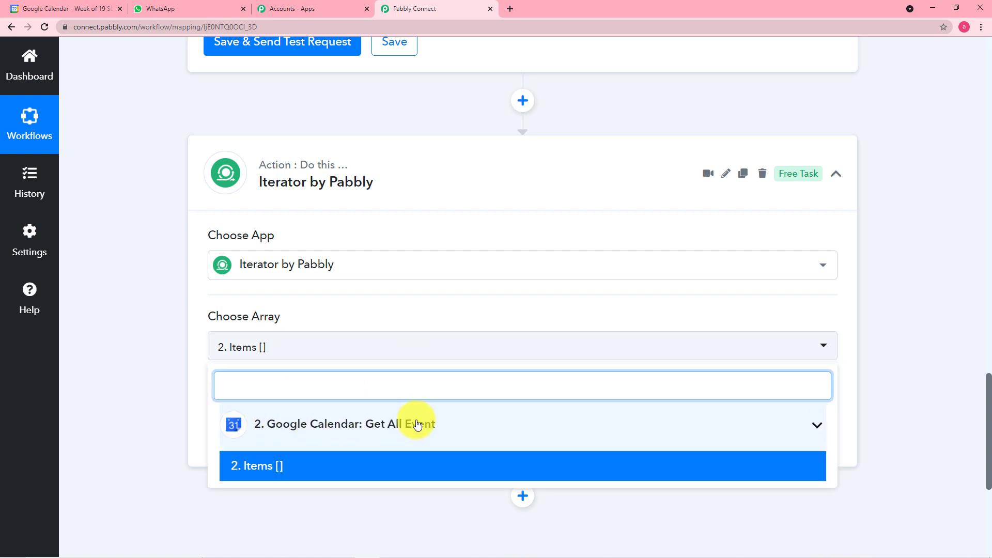
{"action": "scroll", "coordinate": [166, 305], "scroll_direction": "up", "scroll_amount": 2}
{"action": "scroll", "coordinate": [167, 305], "scroll_direction": "up", "scroll_amount": 5}
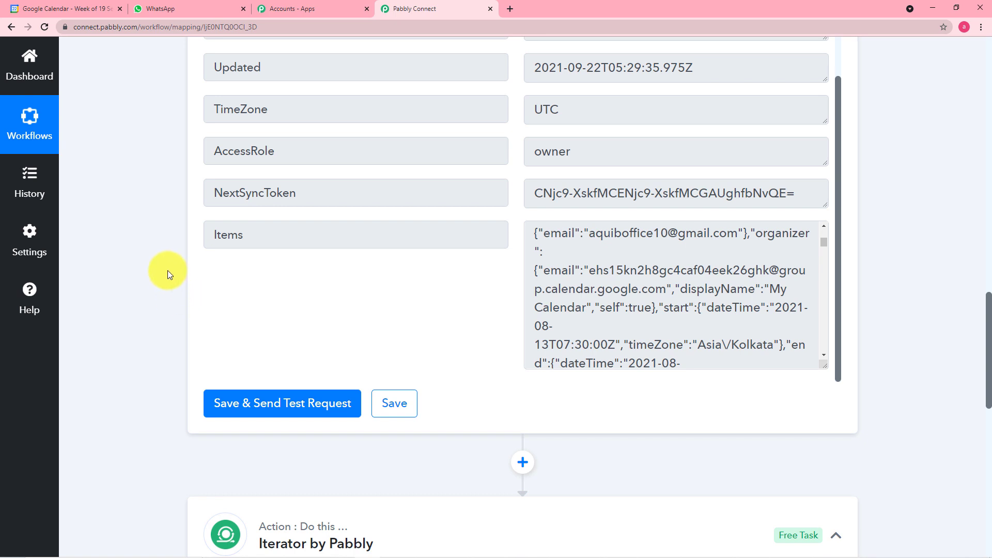
{"action": "scroll", "coordinate": [168, 270], "scroll_direction": "down", "scroll_amount": 1}
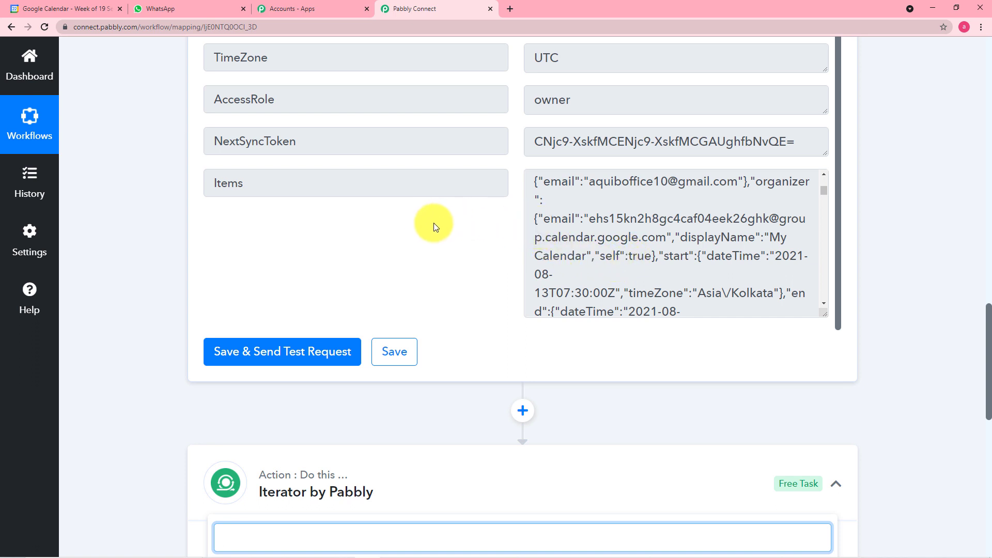
{"action": "scroll", "coordinate": [435, 225], "scroll_direction": "down", "scroll_amount": 2}
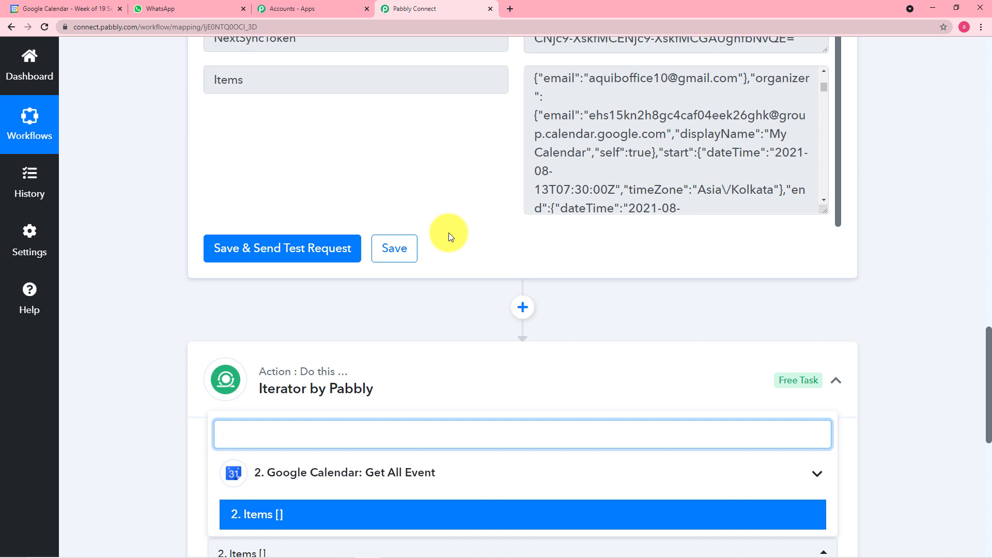
{"action": "scroll", "coordinate": [449, 233], "scroll_direction": "down", "scroll_amount": 1}
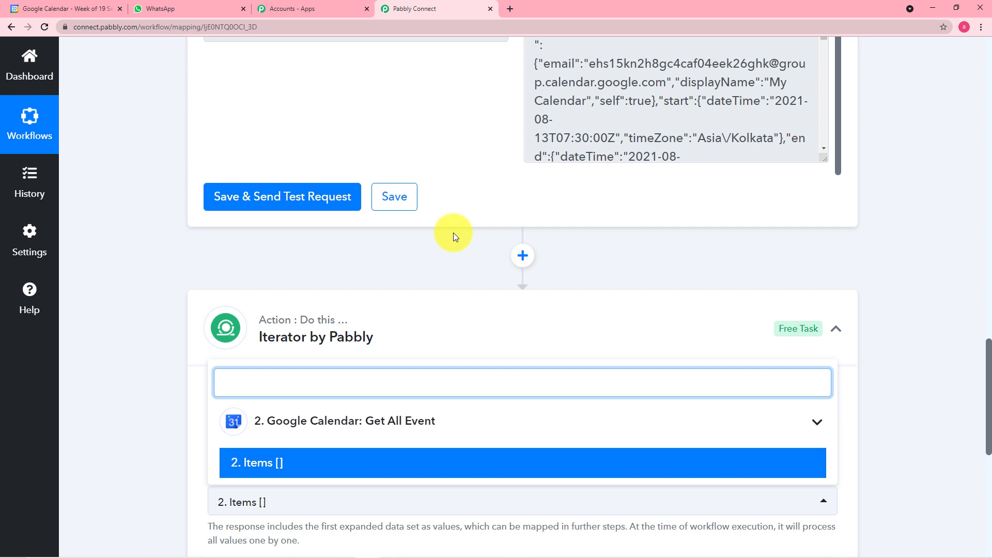
{"action": "scroll", "coordinate": [454, 232], "scroll_direction": "down", "scroll_amount": 1}
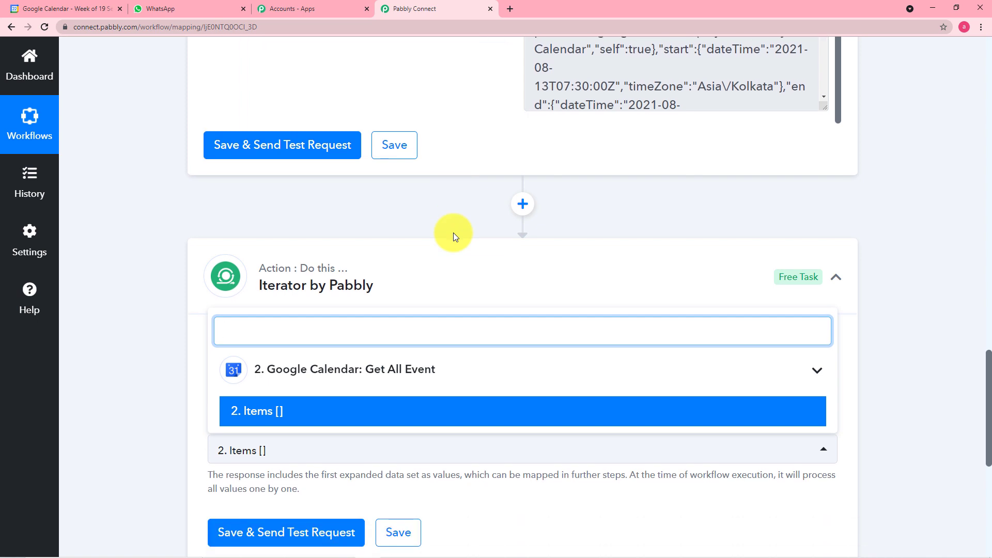
{"action": "scroll", "coordinate": [454, 233], "scroll_direction": "down", "scroll_amount": 2}
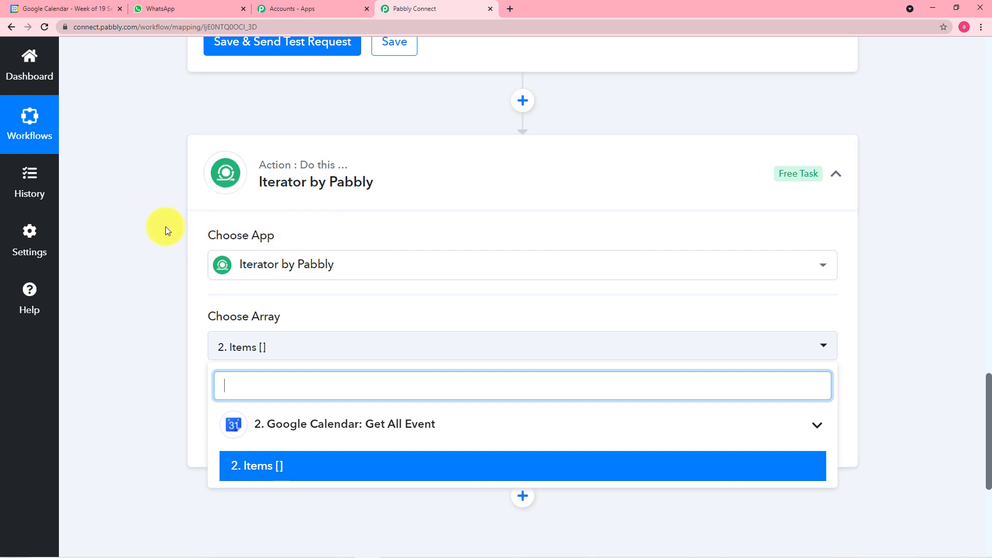
{"action": "scroll", "coordinate": [166, 227], "scroll_direction": "down", "scroll_amount": 1}
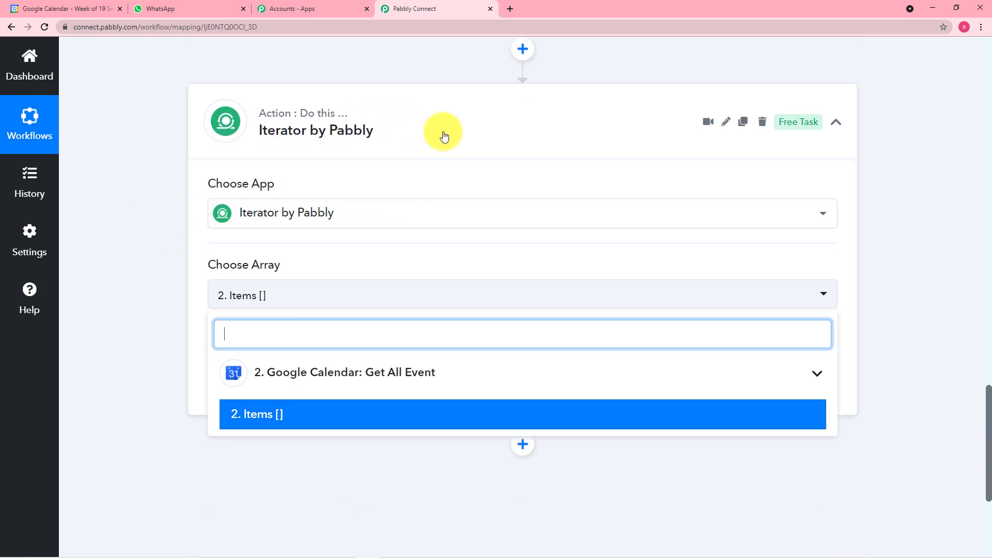
{"action": "scroll", "coordinate": [446, 135], "scroll_direction": "up", "scroll_amount": 5}
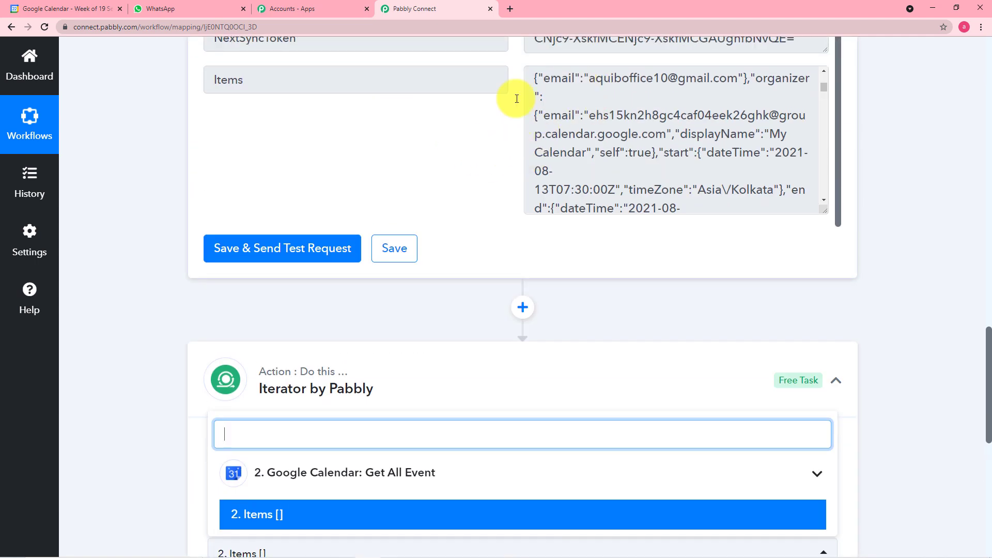
{"action": "scroll", "coordinate": [460, 185], "scroll_direction": "up", "scroll_amount": 2}
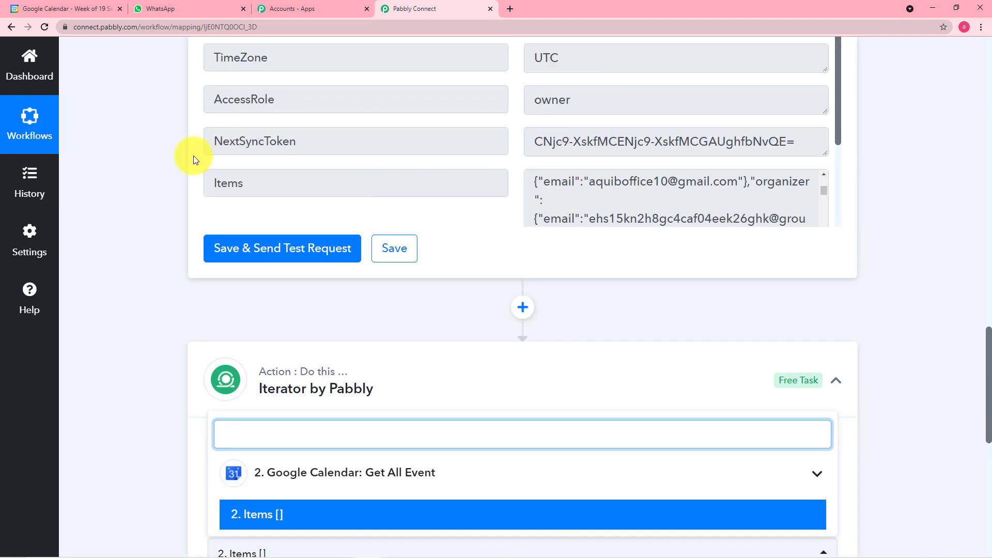
{"action": "scroll", "coordinate": [193, 156], "scroll_direction": "up", "scroll_amount": 3}
{"action": "scroll", "coordinate": [160, 146], "scroll_direction": "up", "scroll_amount": 2}
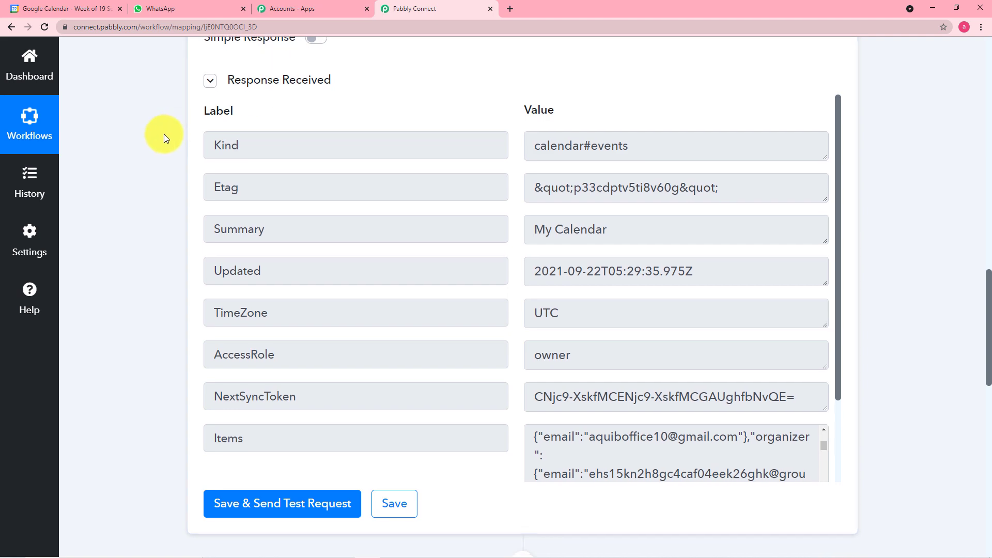
{"action": "scroll", "coordinate": [162, 138], "scroll_direction": "down", "scroll_amount": 3}
{"action": "scroll", "coordinate": [163, 135], "scroll_direction": "down", "scroll_amount": 7}
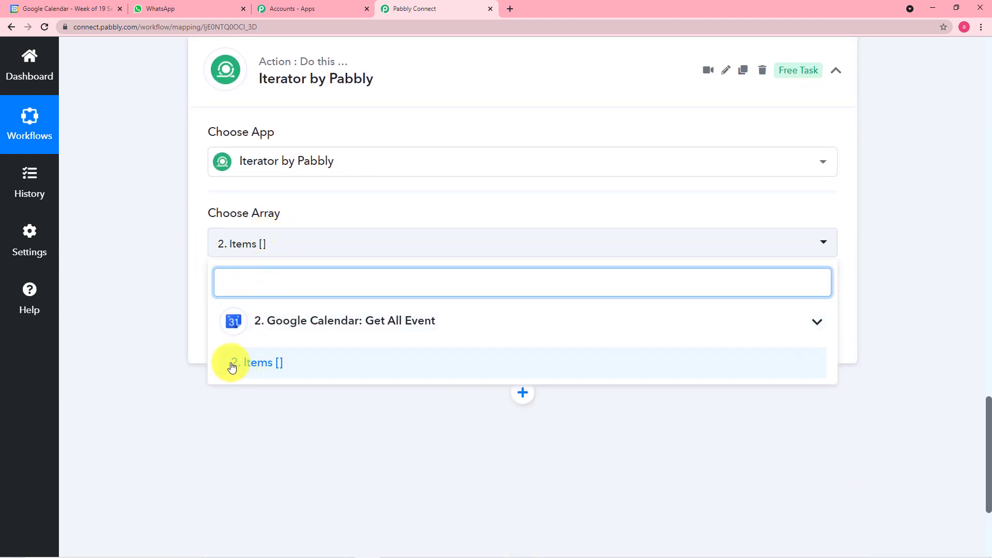
{"action": "left_click", "coordinate": [267, 369]}
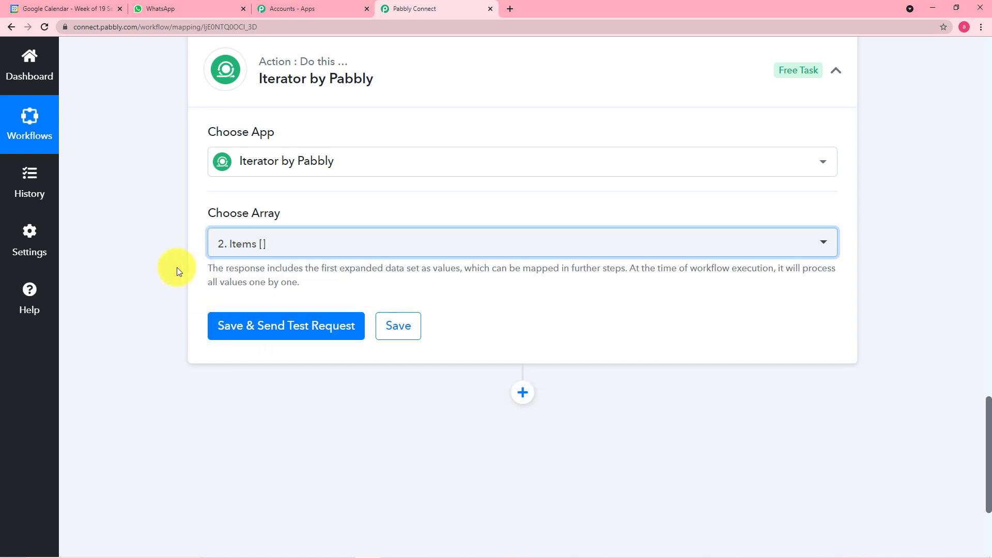
Save and test the Iterator step, then view the Google Calendar week of 19–25 September 2021
{"action": "left_click", "coordinate": [258, 338]}
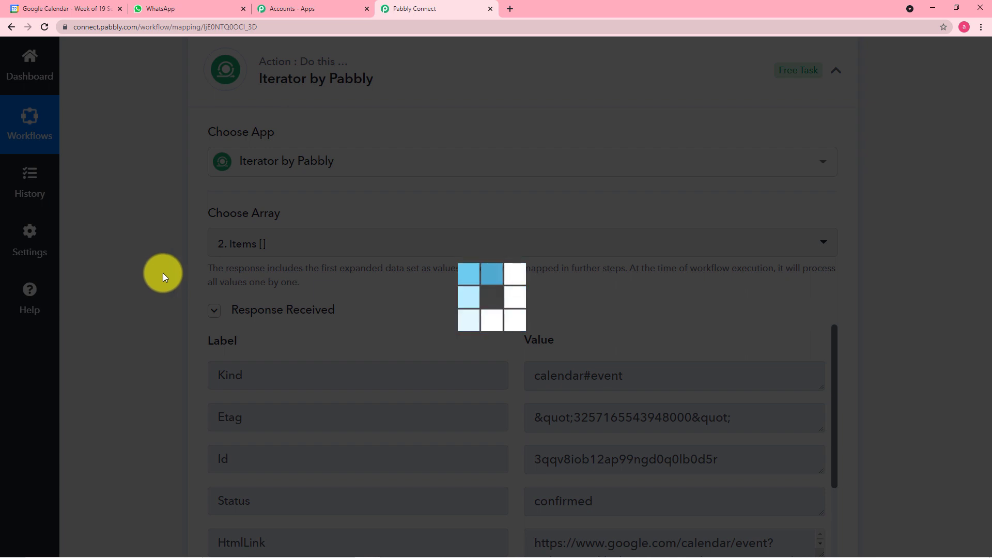
{"action": "scroll", "coordinate": [162, 273], "scroll_direction": "down", "scroll_amount": 4}
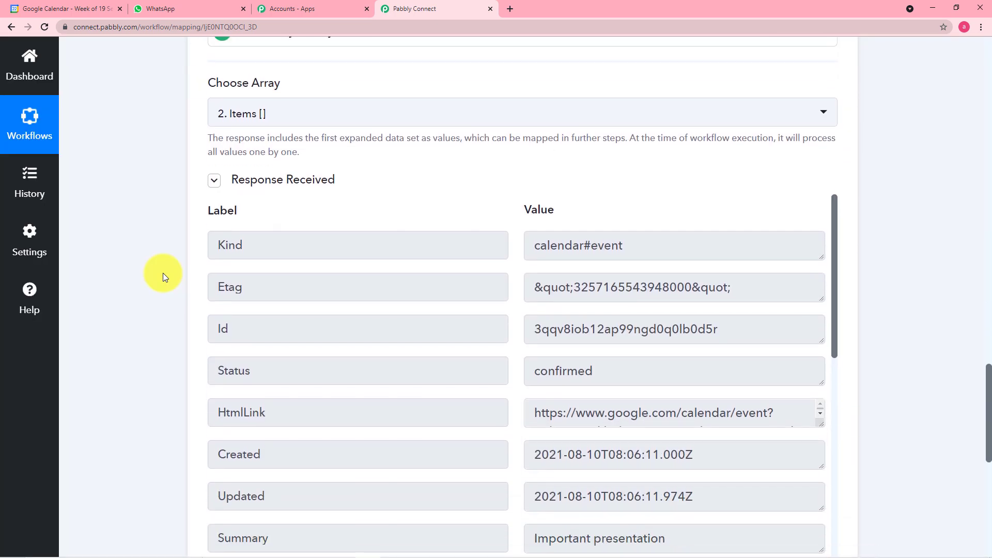
{"action": "scroll", "coordinate": [162, 273], "scroll_direction": "down", "scroll_amount": 1}
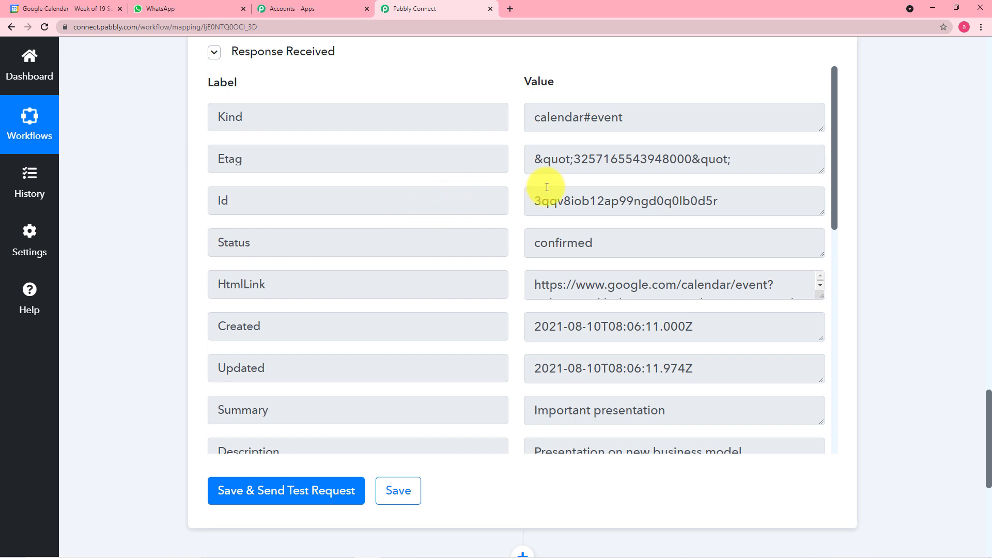
{"action": "scroll", "coordinate": [501, 252], "scroll_direction": "down", "scroll_amount": 3}
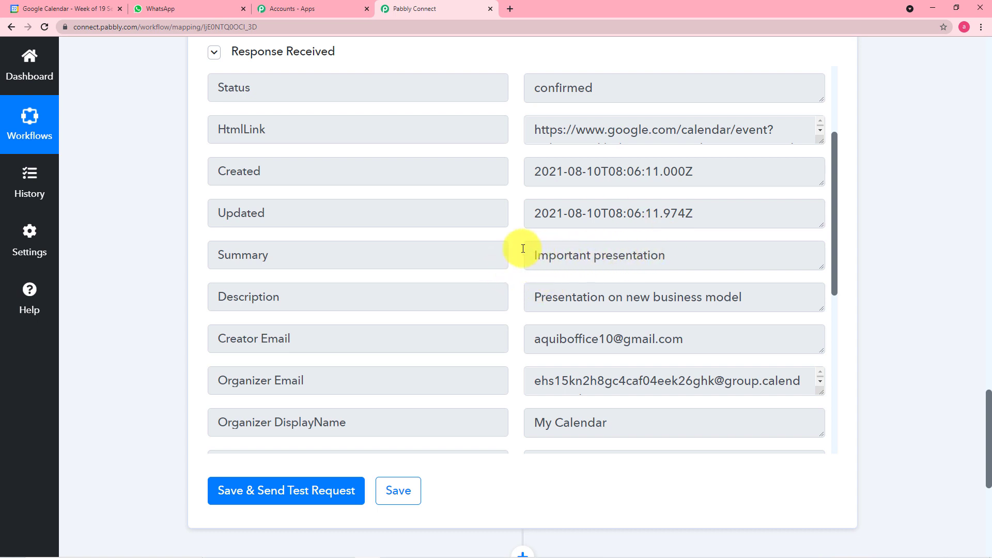
{"action": "scroll", "coordinate": [186, 216], "scroll_direction": "down", "scroll_amount": 1}
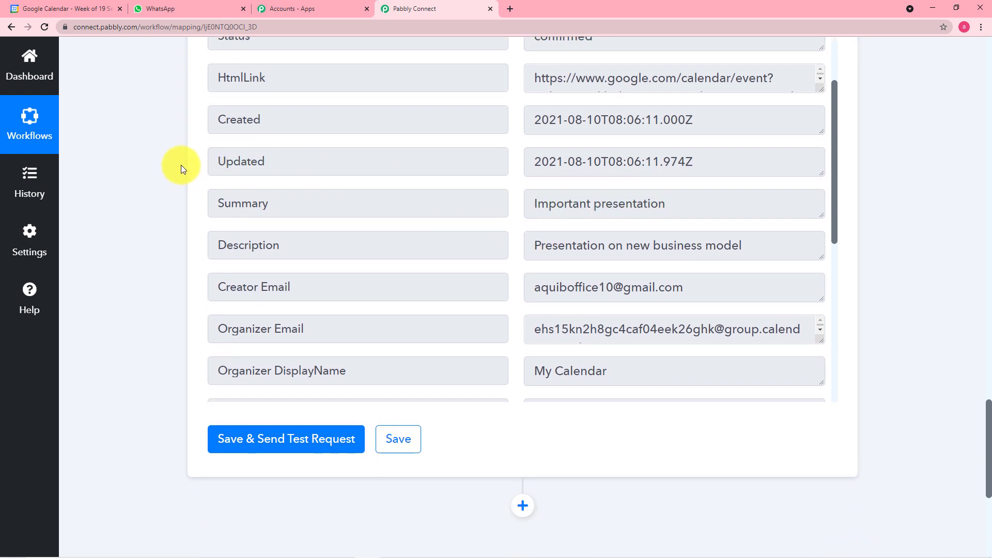
{"action": "scroll", "coordinate": [177, 162], "scroll_direction": "up", "scroll_amount": 2}
{"action": "scroll", "coordinate": [169, 184], "scroll_direction": "up", "scroll_amount": 2}
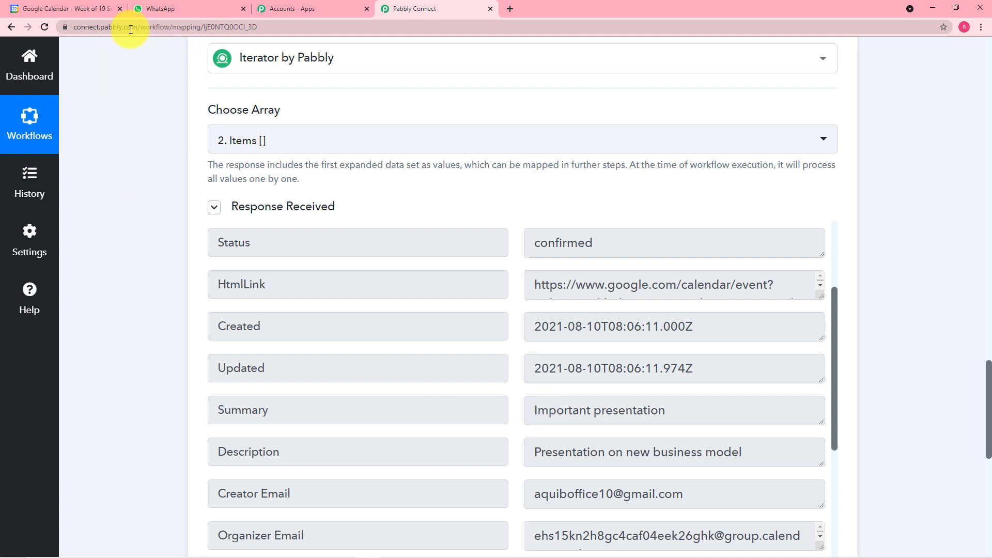
{"action": "left_click", "coordinate": [94, 8]}
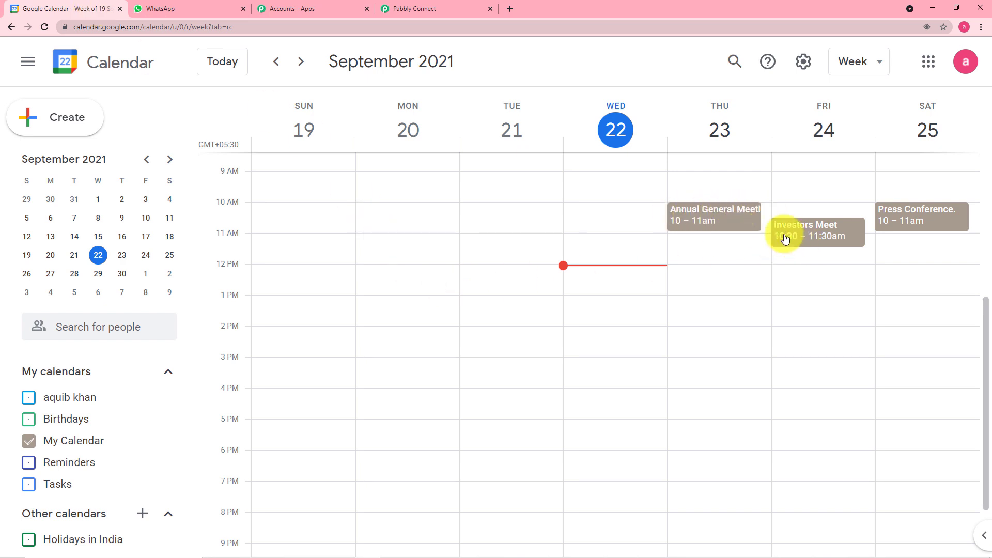
Copy the Iterator response's Summary value 'Important presentation' in Pabbly Connect
{"action": "left_click", "coordinate": [449, 7]}
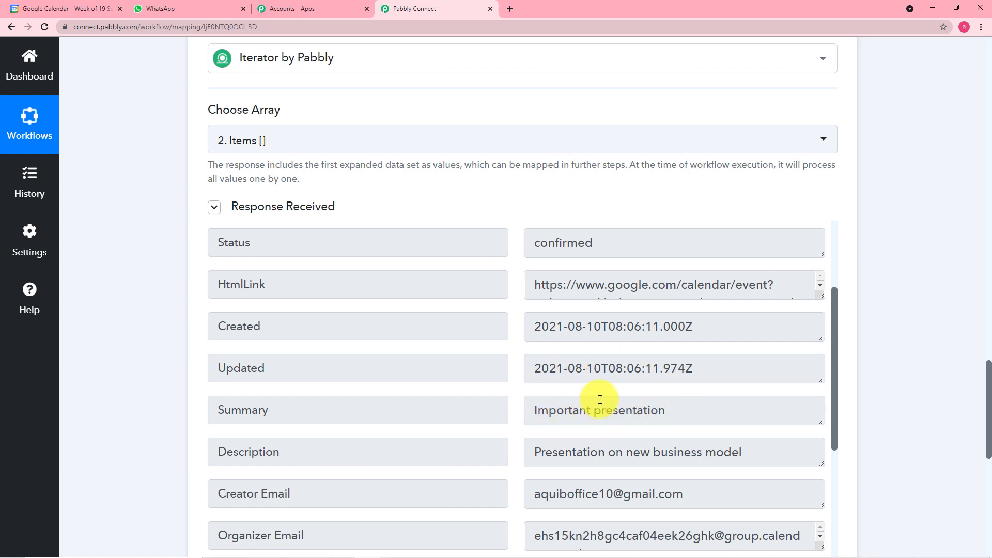
{"action": "left_click_drag", "start_coordinate": [535, 410], "coordinate": [668, 410]}
{"action": "right_click", "coordinate": [637, 410]}
{"action": "left_click", "coordinate": [652, 415]}
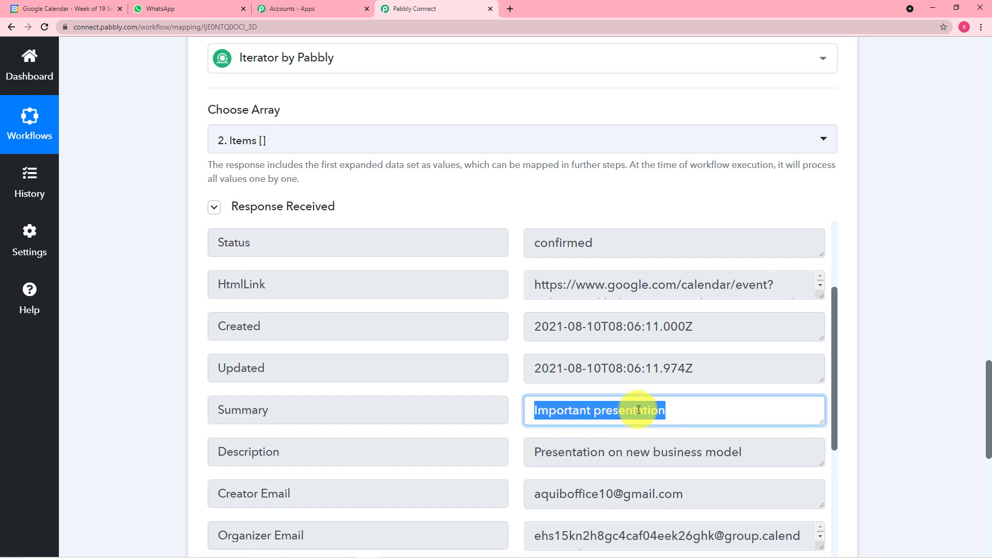
Search Google Calendar for 'Important presentation', finding events on 13 and 16 August 2021
{"action": "left_click", "coordinate": [81, 5]}
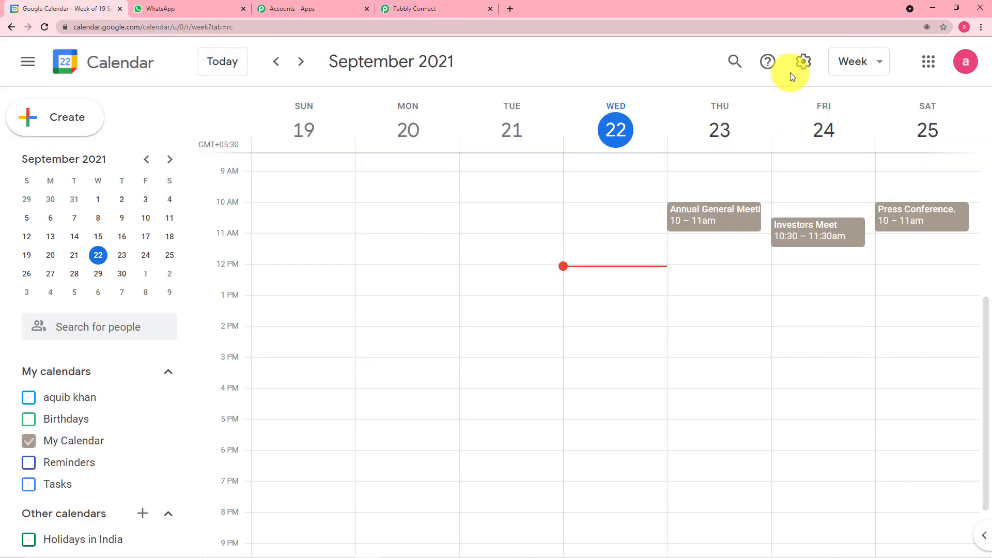
{"action": "left_click", "coordinate": [730, 62]}
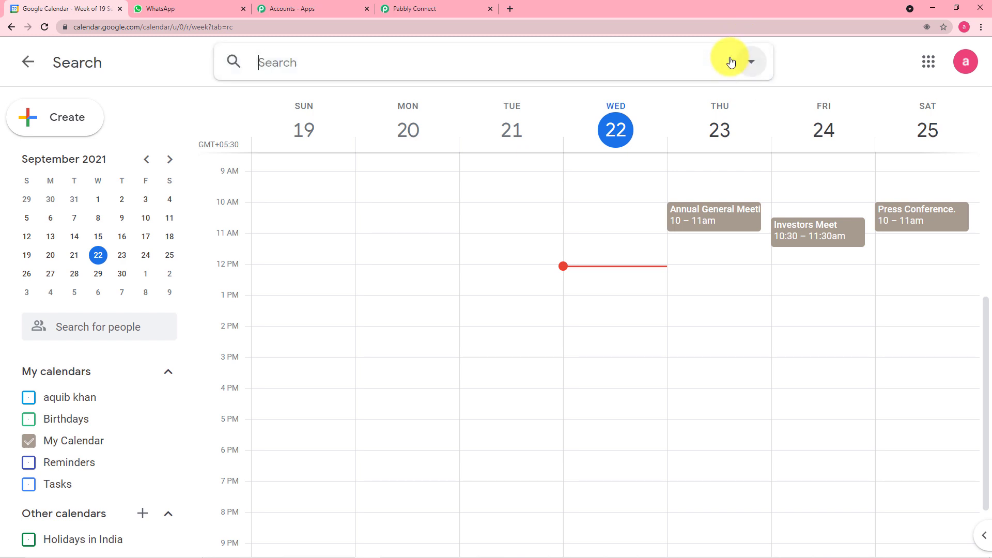
{"action": "key", "text": "ctrl+v"}
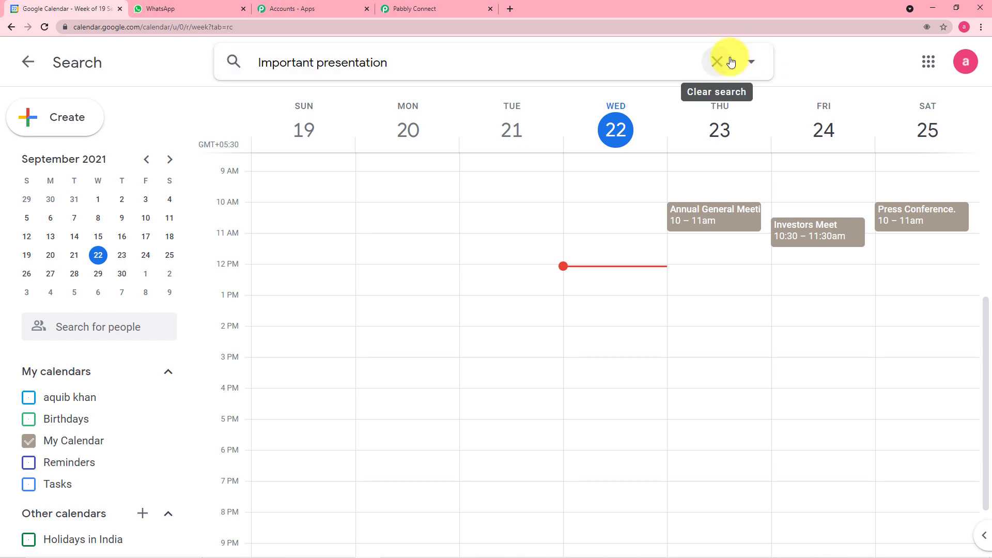
{"action": "key", "text": "Return"}
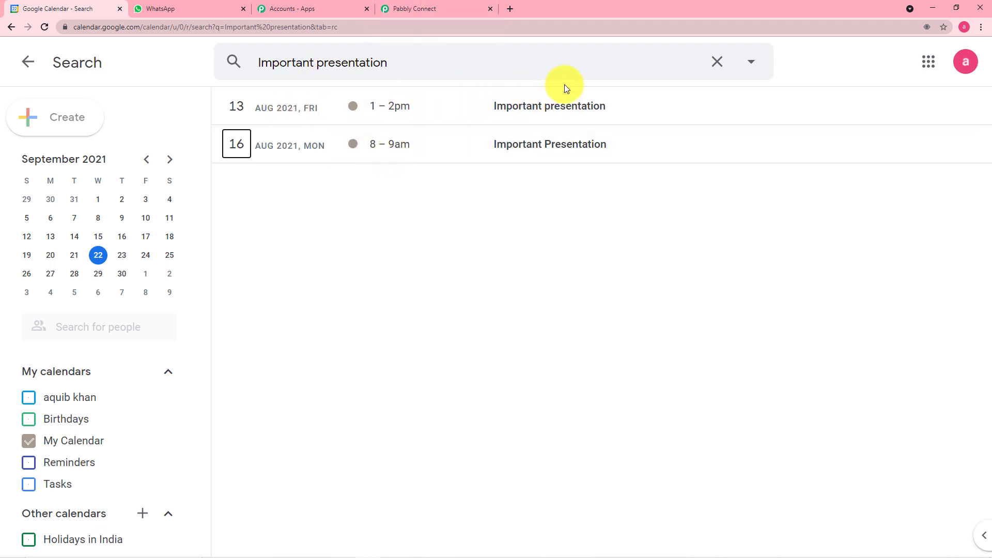
{"action": "left_click", "coordinate": [440, 6]}
Review the Iterator's response fields and compare them with the calendar search results
{"action": "scroll", "coordinate": [520, 287], "scroll_direction": "down", "scroll_amount": 4}
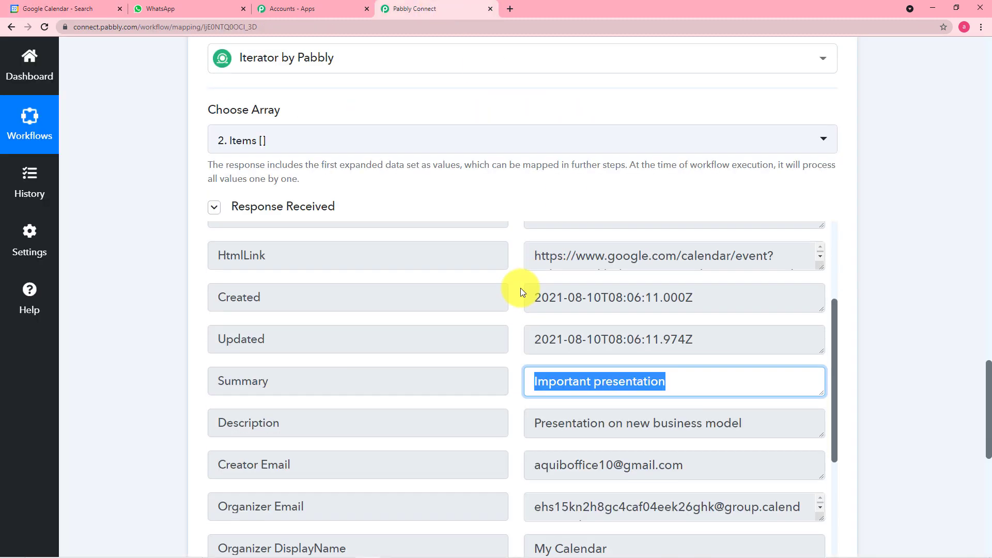
{"action": "scroll", "coordinate": [422, 329], "scroll_direction": "down", "scroll_amount": 2}
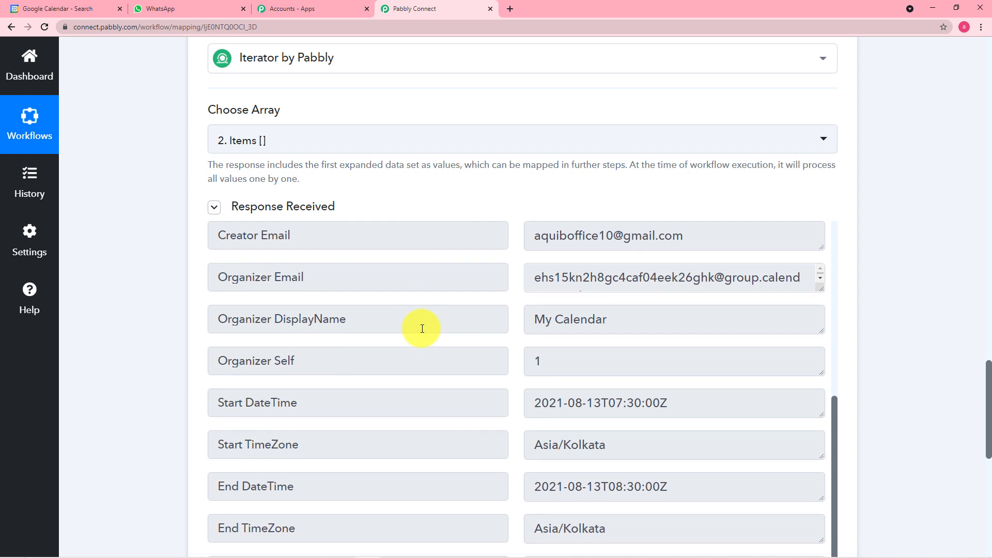
{"action": "scroll", "coordinate": [422, 329], "scroll_direction": "down", "scroll_amount": 3}
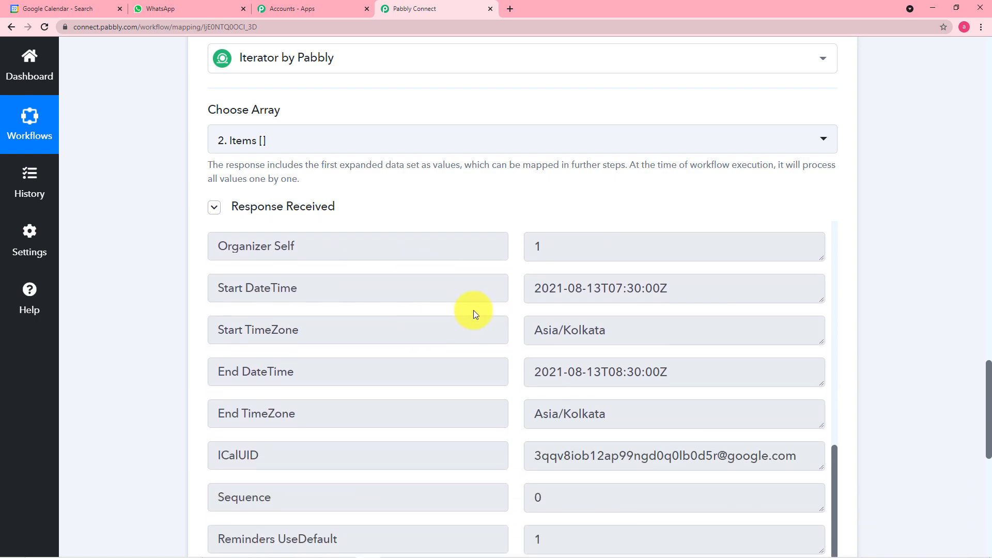
{"action": "scroll", "coordinate": [576, 278], "scroll_direction": "up", "scroll_amount": 3}
{"action": "scroll", "coordinate": [560, 290], "scroll_direction": "up", "scroll_amount": 3}
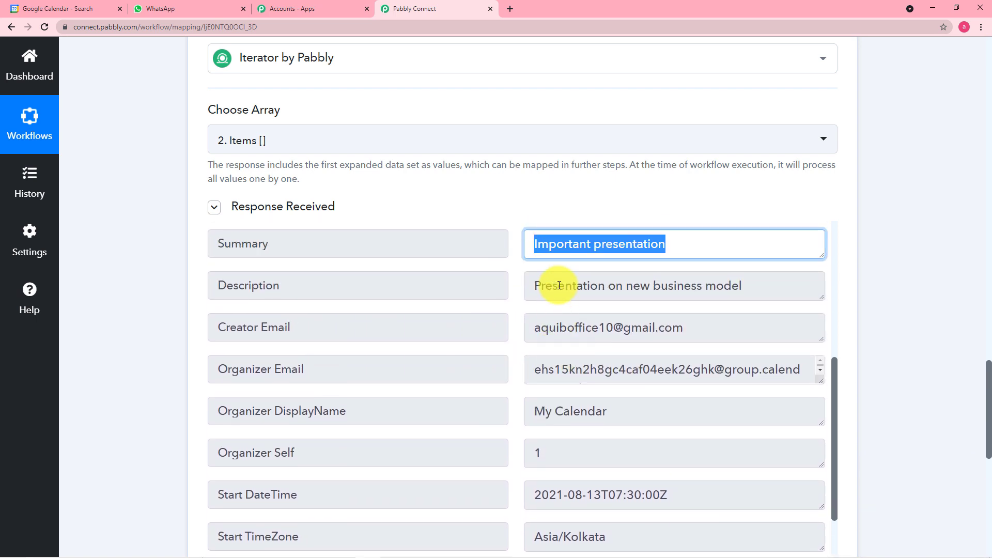
{"action": "scroll", "coordinate": [492, 288], "scroll_direction": "up", "scroll_amount": 2}
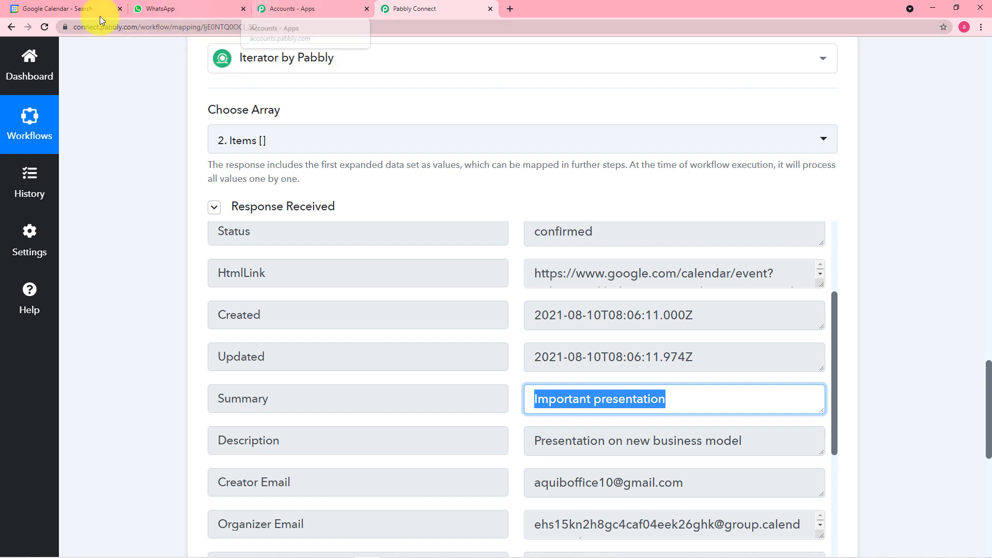
{"action": "left_click", "coordinate": [76, 6]}
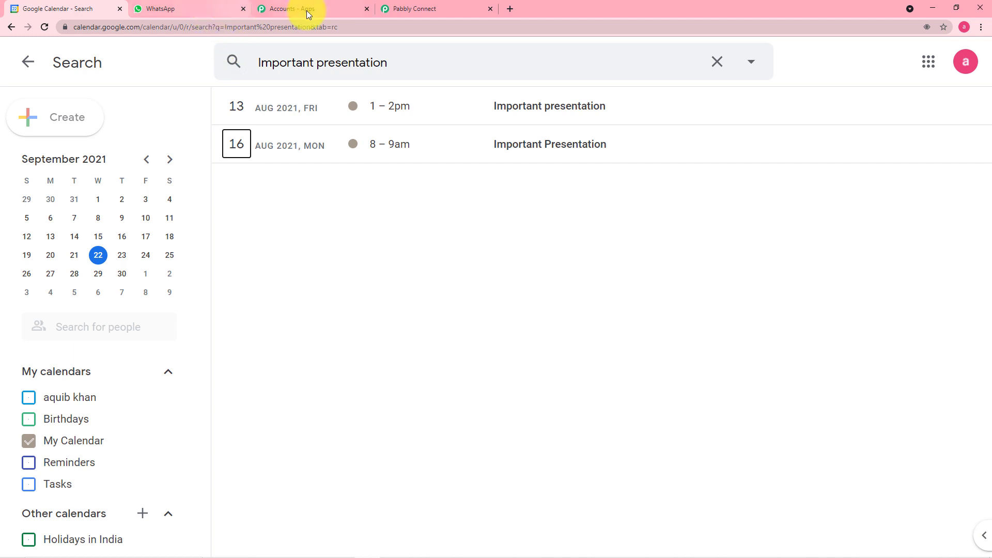
Scroll the Iterator response to the Start and End DateTime rows dated 2021-08-13
{"action": "left_click", "coordinate": [407, 10]}
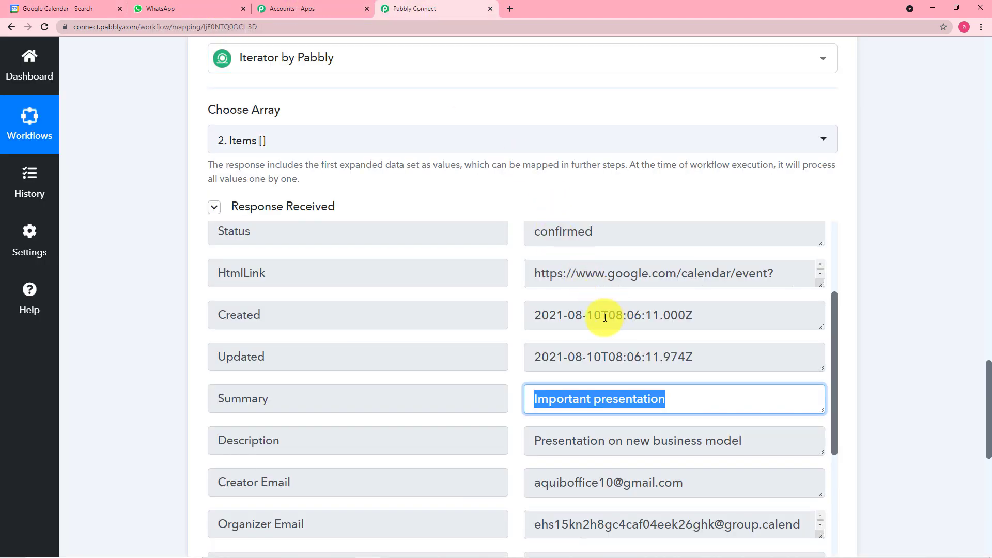
{"action": "scroll", "coordinate": [644, 328], "scroll_direction": "down", "scroll_amount": 2}
{"action": "scroll", "coordinate": [645, 326], "scroll_direction": "down", "scroll_amount": 5}
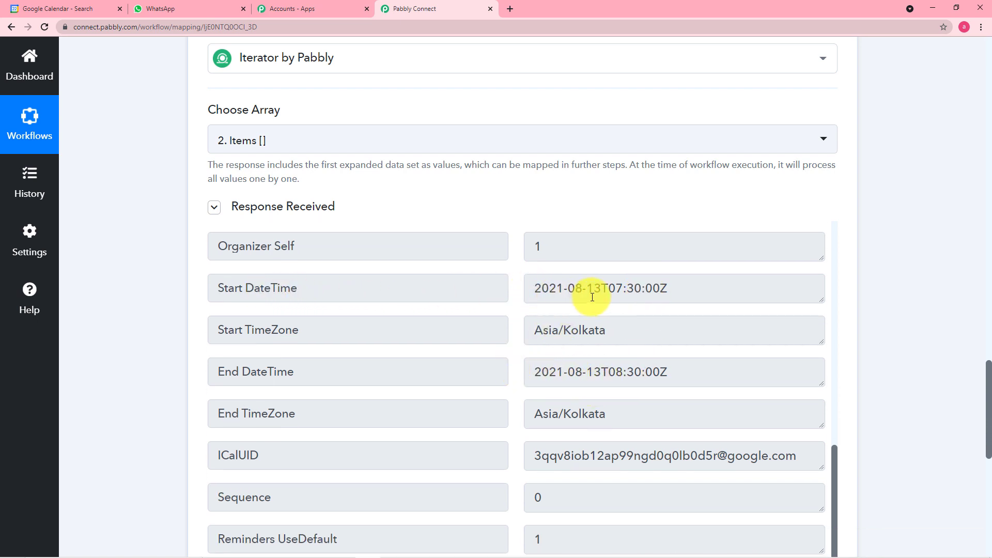
{"action": "scroll", "coordinate": [643, 301], "scroll_direction": "down", "scroll_amount": 2}
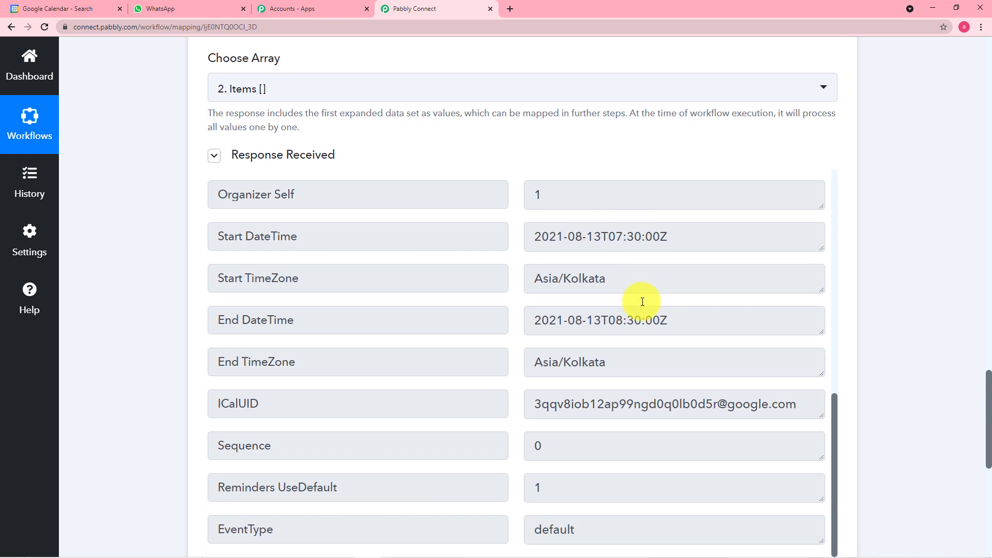
{"action": "scroll", "coordinate": [646, 274], "scroll_direction": "down", "scroll_amount": 1}
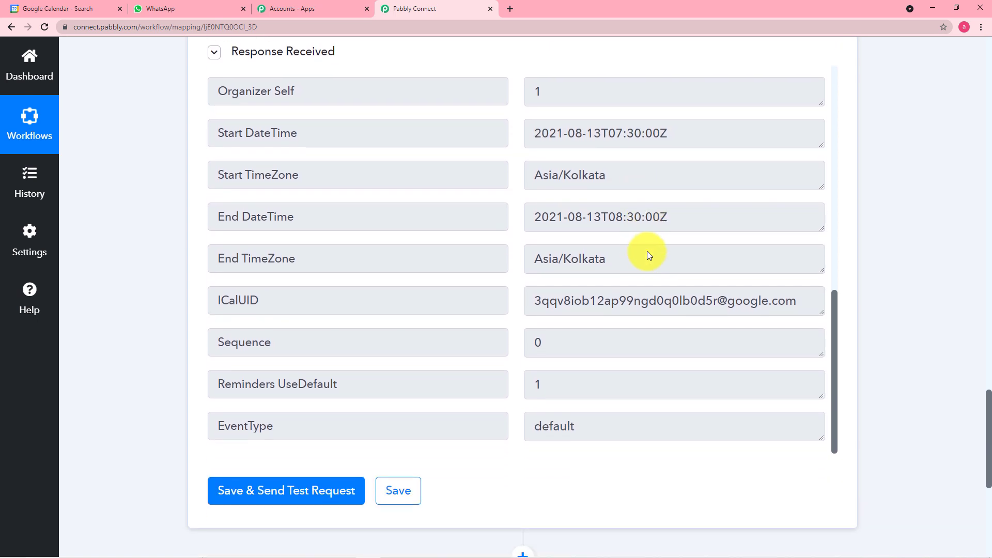
{"action": "scroll", "coordinate": [133, 200], "scroll_direction": "down", "scroll_amount": 2}
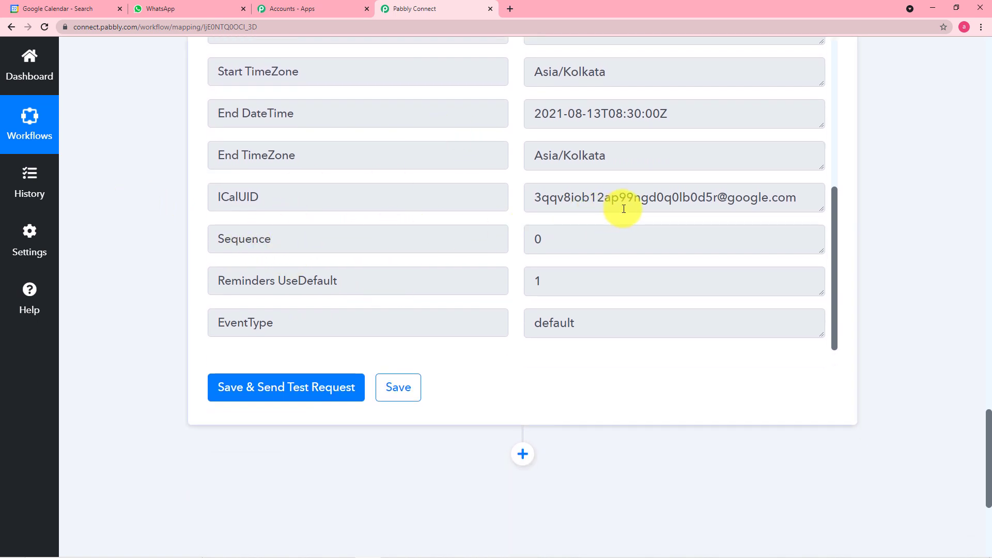
{"action": "scroll", "coordinate": [465, 151], "scroll_direction": "up", "scroll_amount": 1}
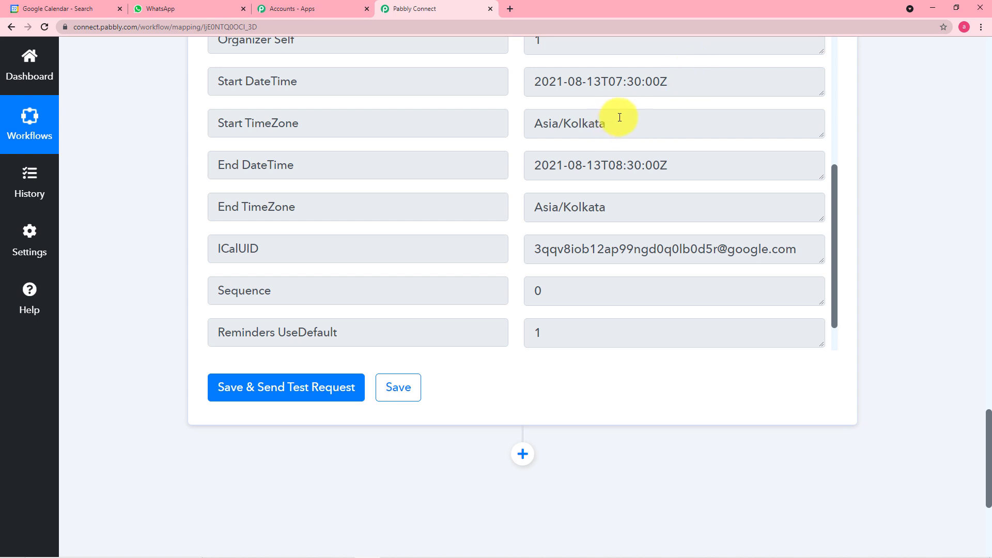
{"action": "scroll", "coordinate": [568, 155], "scroll_direction": "down", "scroll_amount": 1}
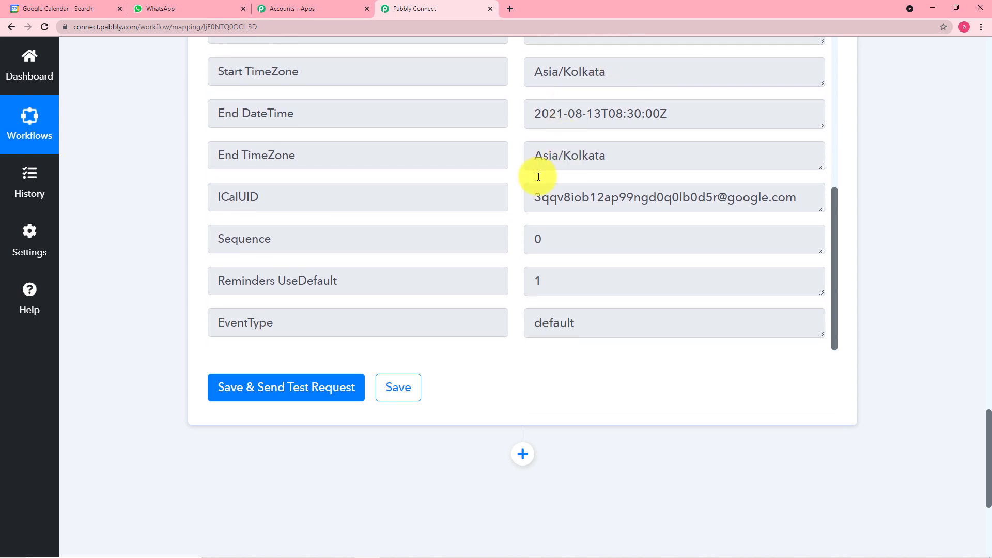
{"action": "scroll", "coordinate": [117, 320], "scroll_direction": "down", "scroll_amount": 2}
Add a Text Formatter by Pabbly step with the Split Text action event and connect it
{"action": "left_click", "coordinate": [522, 350]}
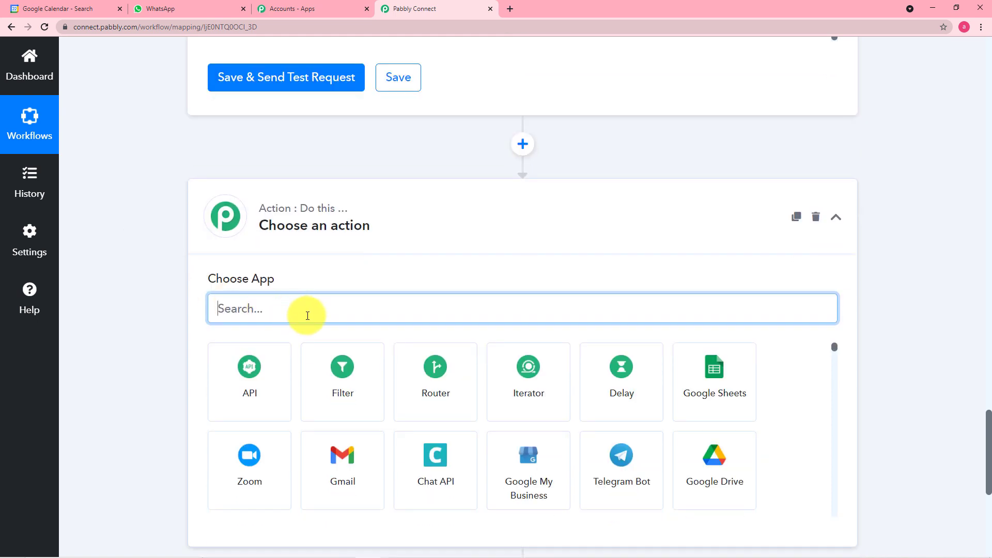
{"action": "type", "text": "ex"}
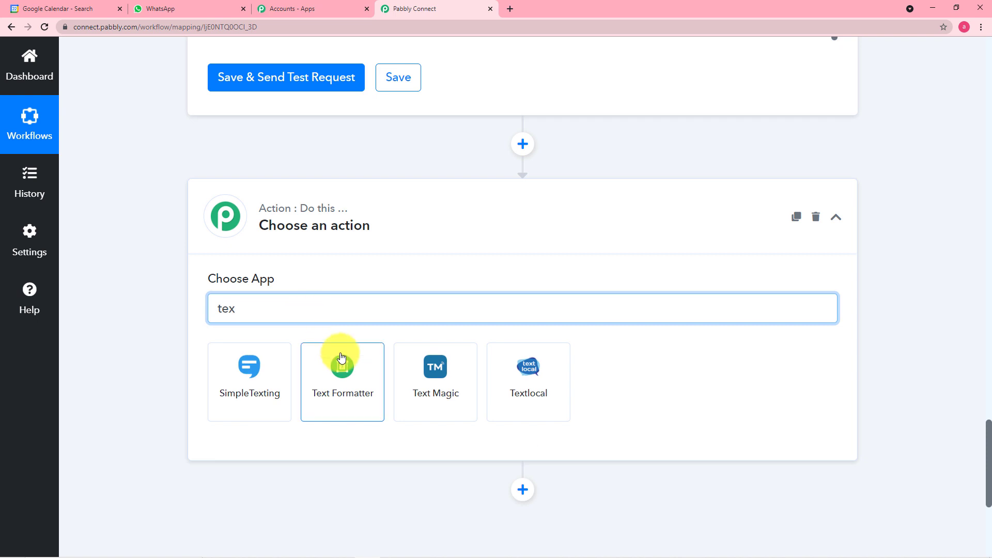
{"action": "left_click", "coordinate": [343, 367]}
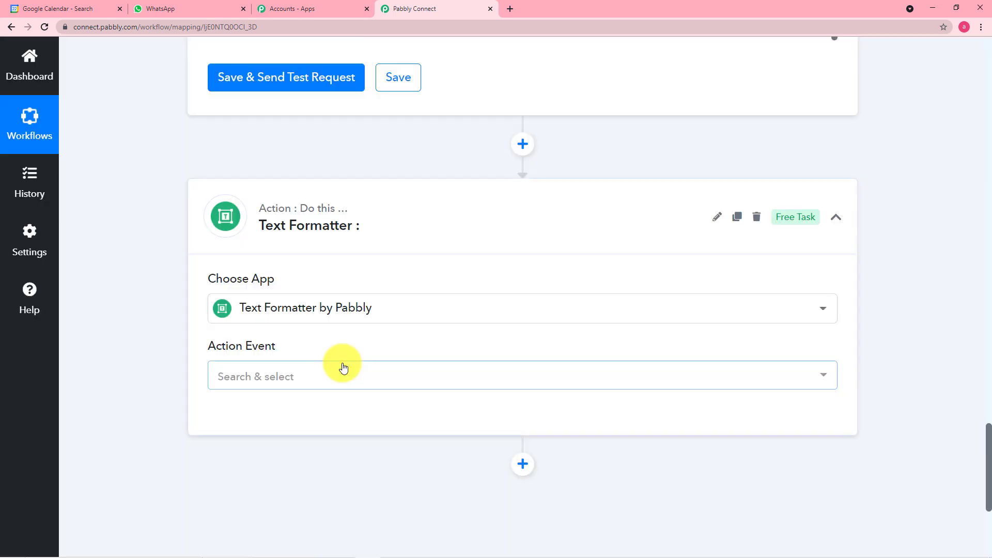
{"action": "scroll", "coordinate": [343, 367], "scroll_direction": "down", "scroll_amount": 1}
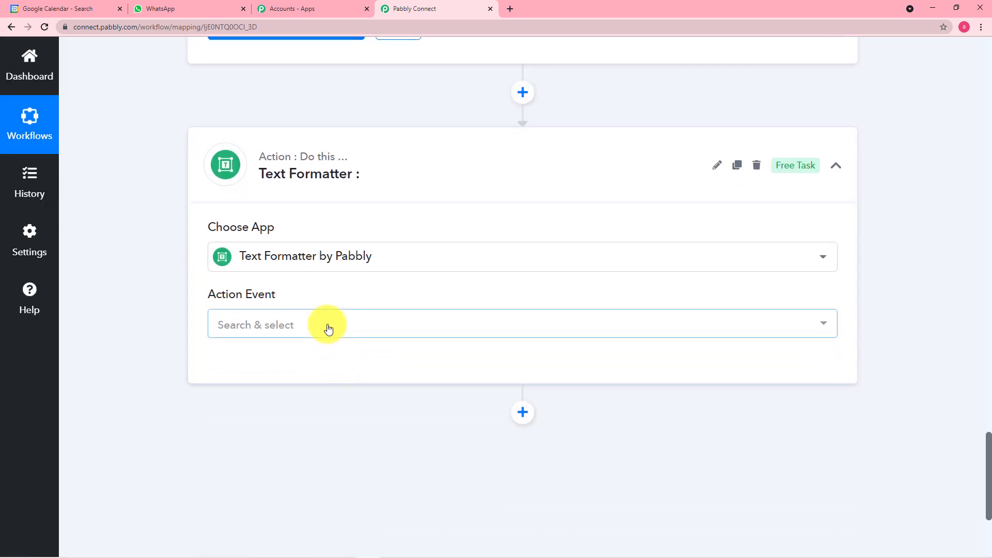
{"action": "left_click", "coordinate": [329, 329]}
{"action": "scroll", "coordinate": [328, 269], "scroll_direction": "down", "scroll_amount": 1}
{"action": "left_click", "coordinate": [309, 260]}
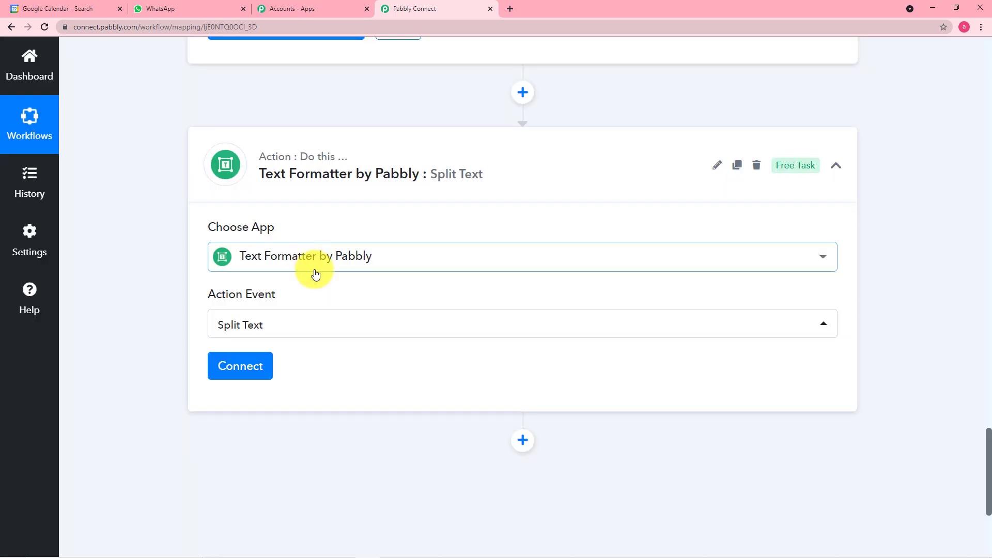
{"action": "left_click", "coordinate": [256, 367]}
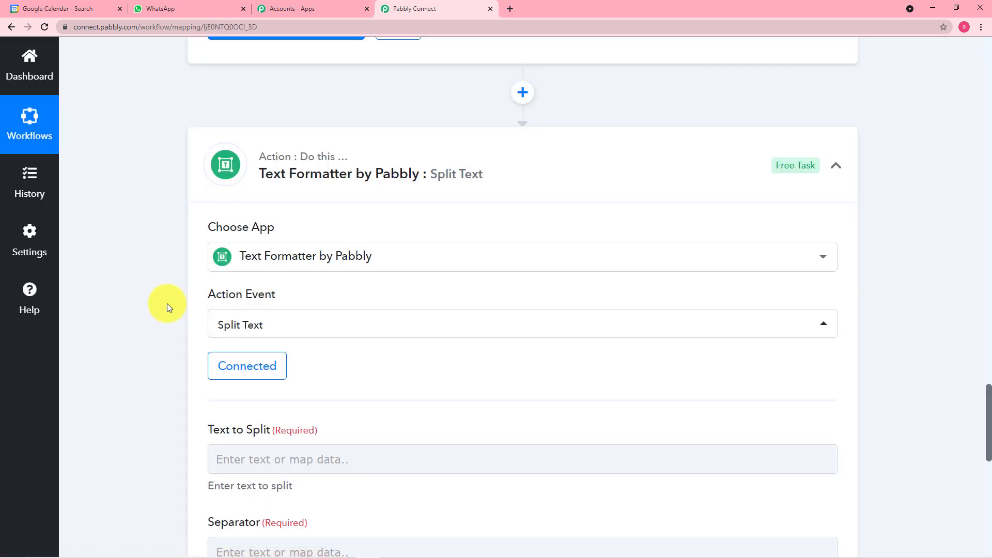
Locate the empty Text to Split field and open its data mapping list
{"action": "scroll", "coordinate": [154, 305], "scroll_direction": "down", "scroll_amount": 3}
{"action": "scroll", "coordinate": [154, 305], "scroll_direction": "down", "scroll_amount": 1}
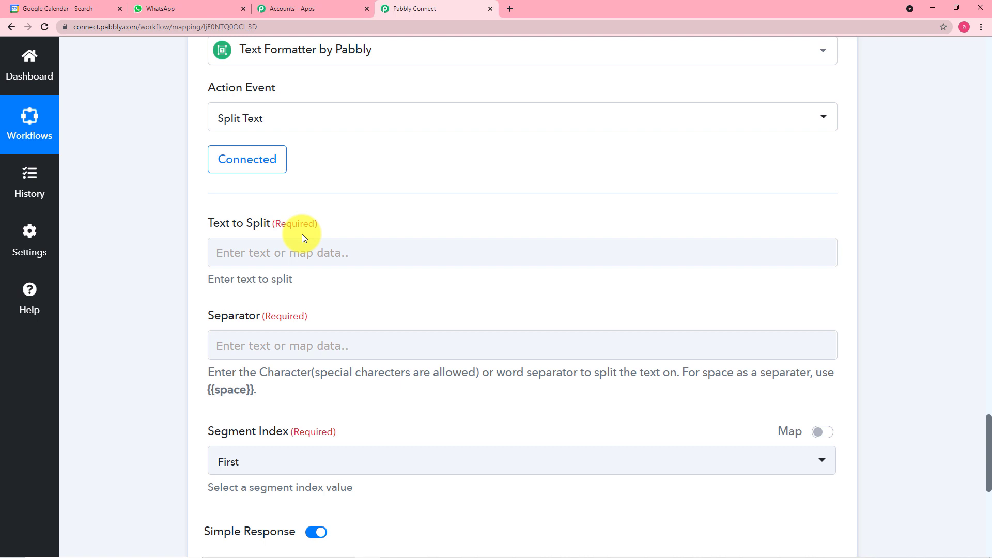
{"action": "left_click", "coordinate": [288, 250]}
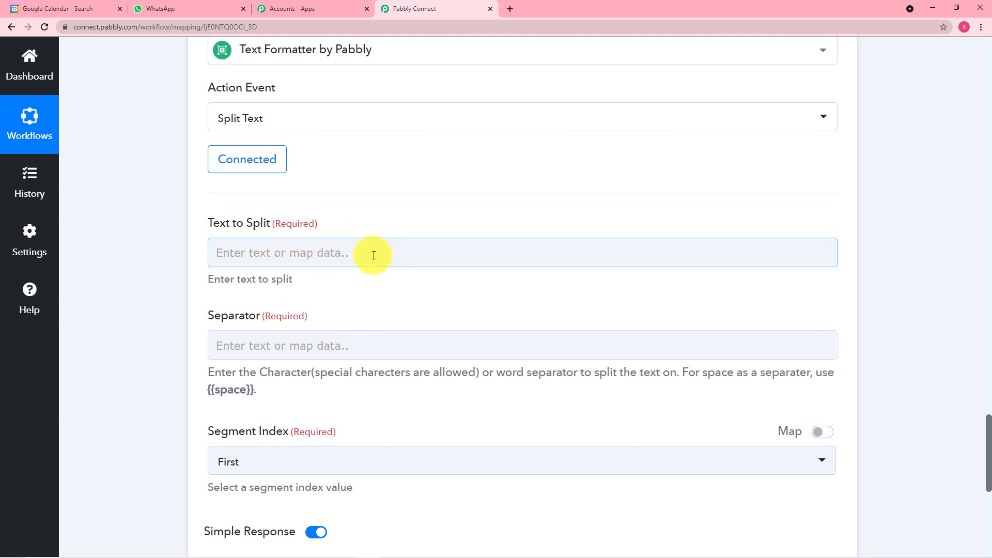
{"action": "scroll", "coordinate": [178, 173], "scroll_direction": "up", "scroll_amount": 7}
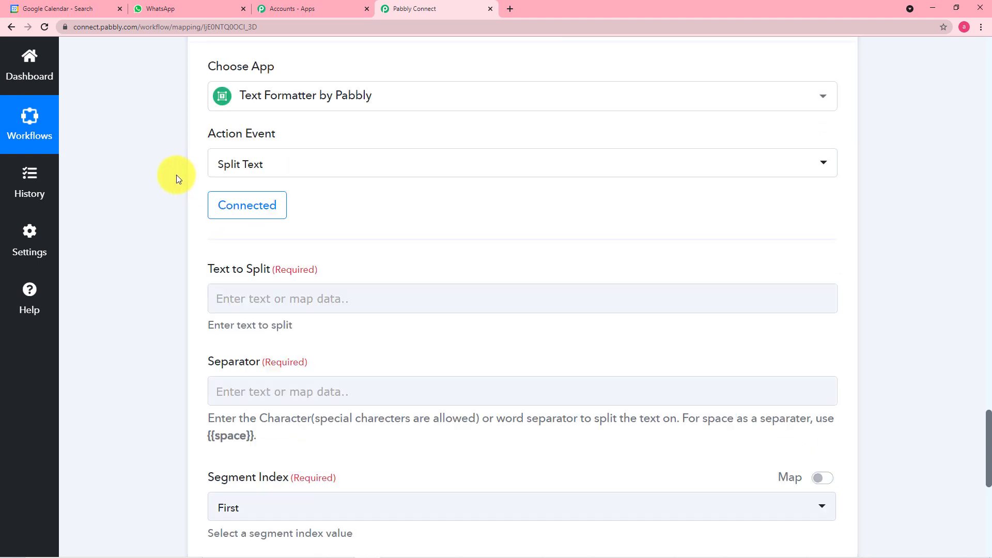
{"action": "scroll", "coordinate": [558, 153], "scroll_direction": "up", "scroll_amount": 3}
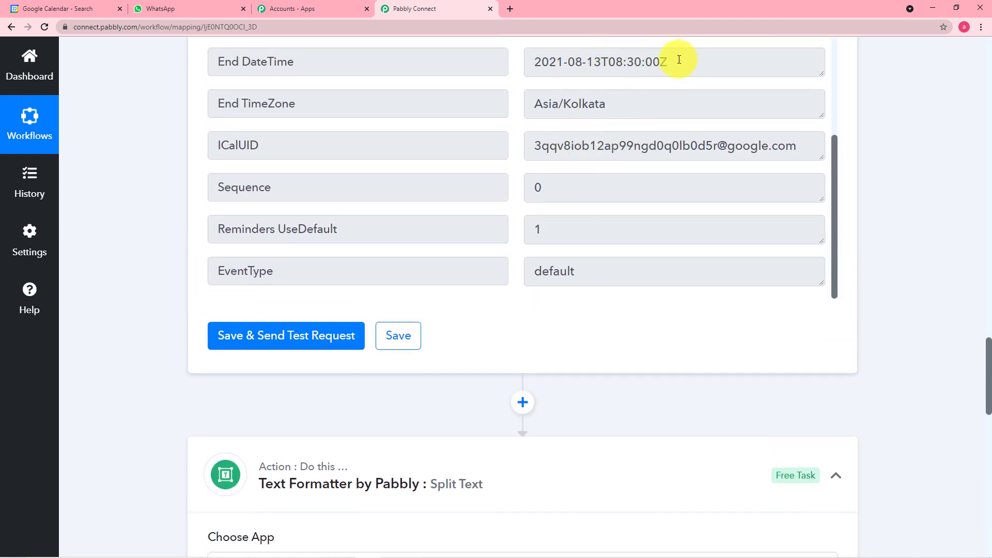
{"action": "scroll", "coordinate": [640, 80], "scroll_direction": "up", "scroll_amount": 2}
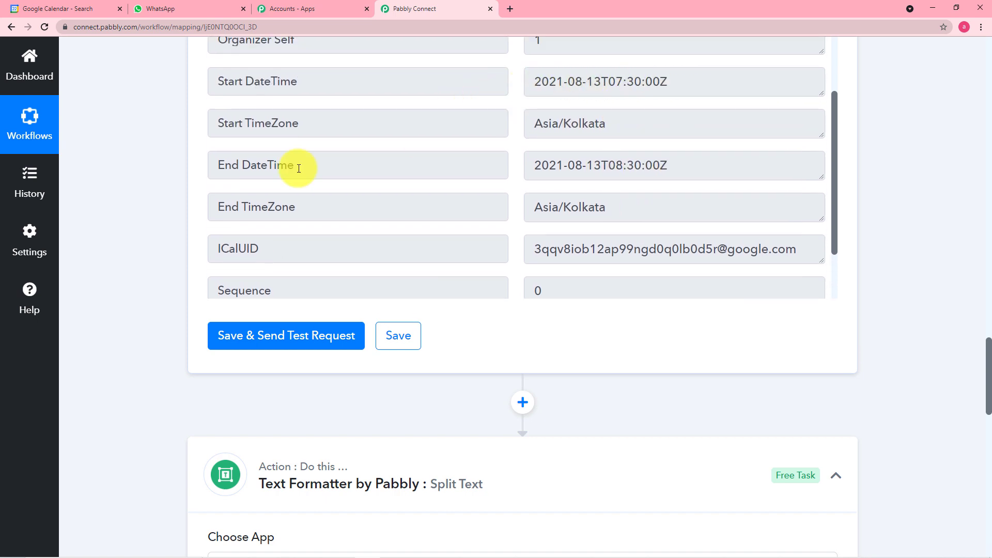
{"action": "scroll", "coordinate": [157, 213], "scroll_direction": "down", "scroll_amount": 8}
{"action": "scroll", "coordinate": [157, 212], "scroll_direction": "down", "scroll_amount": 2}
{"action": "left_click", "coordinate": [328, 247]}
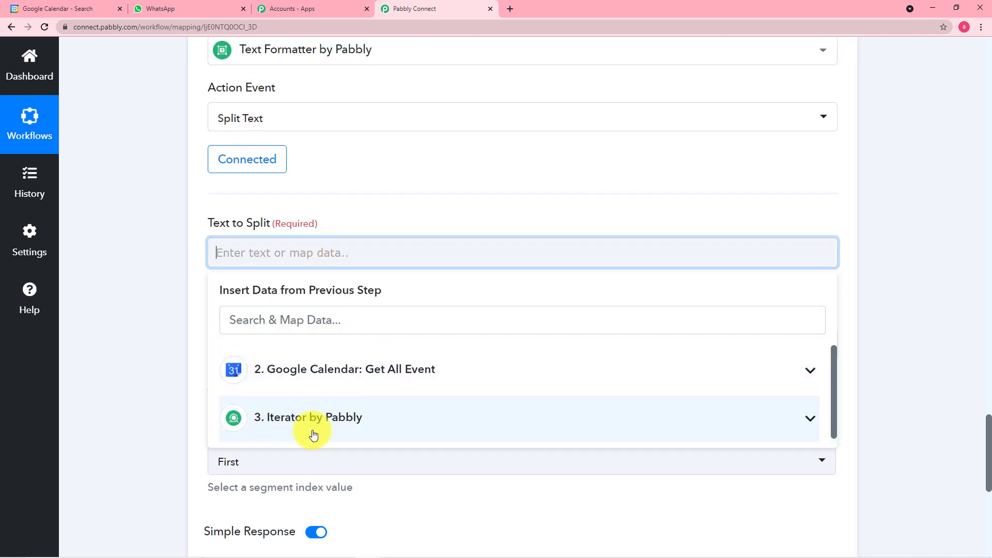
Map the Iterator's 3. Start DateTime into Text to Split
{"action": "left_click", "coordinate": [397, 431]}
{"action": "scroll", "coordinate": [408, 465], "scroll_direction": "down", "scroll_amount": 3}
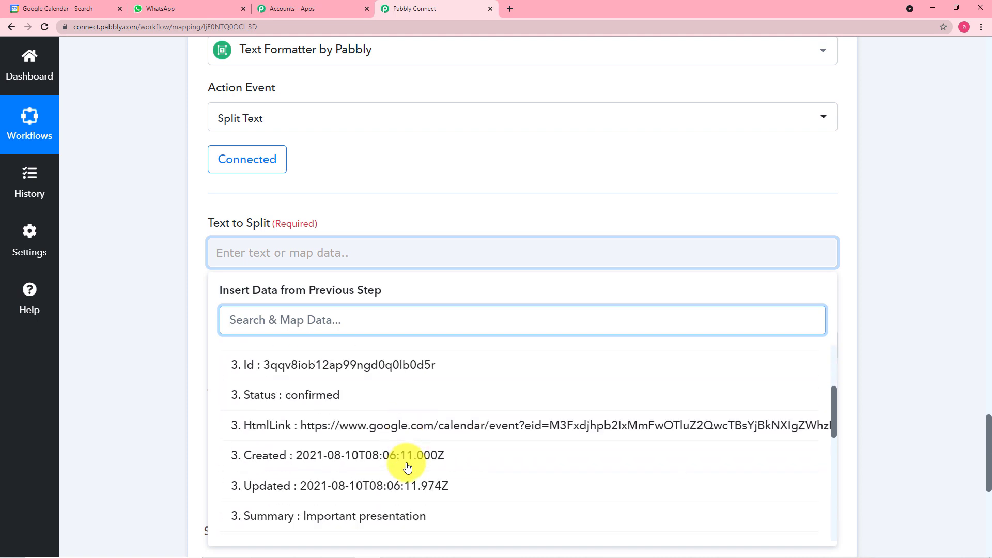
{"action": "scroll", "coordinate": [156, 423], "scroll_direction": "down", "scroll_amount": 5}
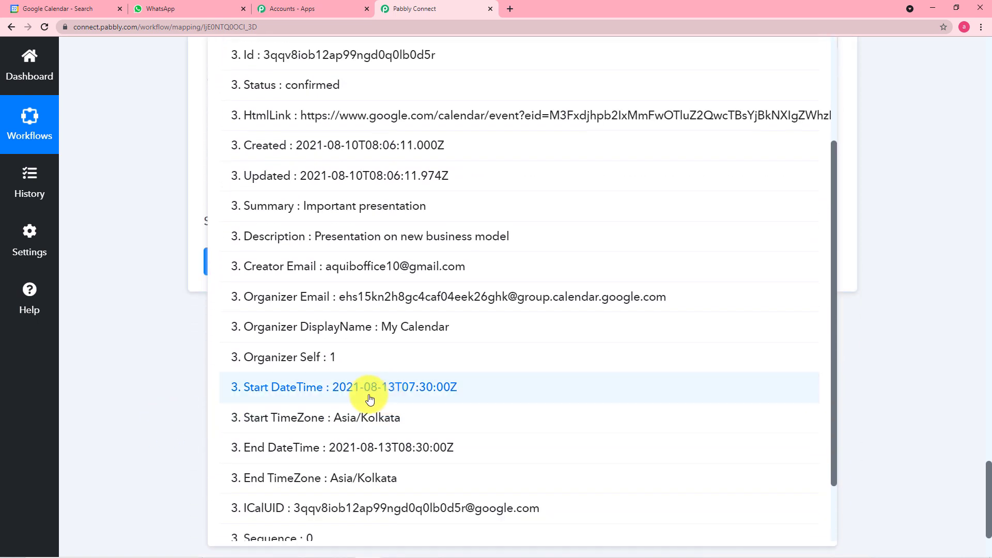
{"action": "left_click", "coordinate": [409, 390]}
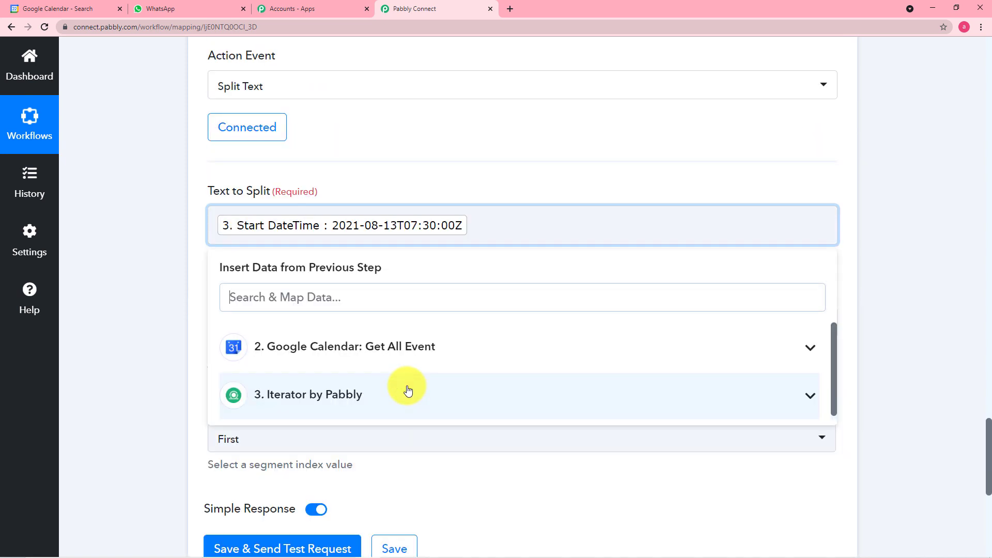
{"action": "left_click", "coordinate": [171, 301]}
Set the Separator to T and keep Segment Index as First
{"action": "scroll", "coordinate": [169, 300], "scroll_direction": "down", "scroll_amount": 1}
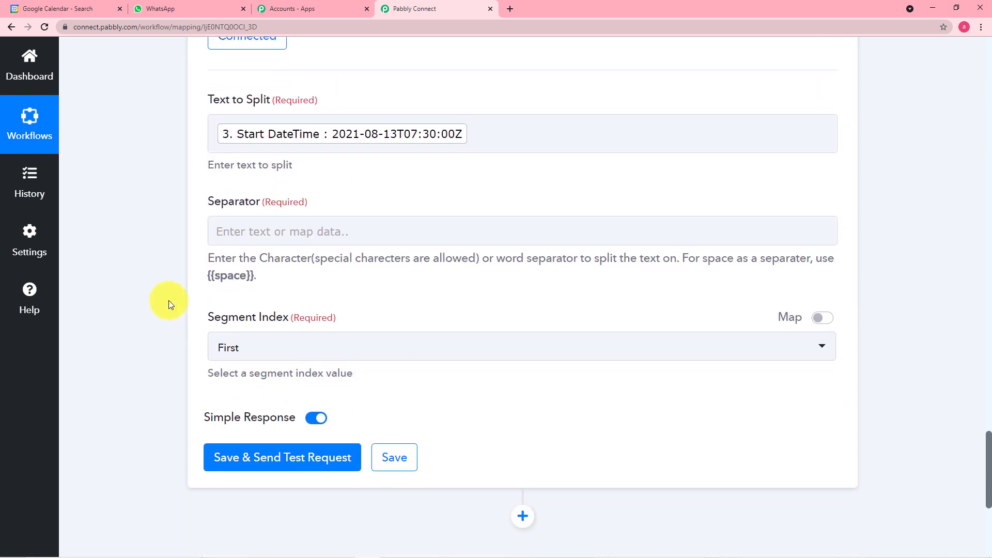
{"action": "left_click", "coordinate": [484, 216]}
{"action": "scroll", "coordinate": [486, 215], "scroll_direction": "up", "scroll_amount": 2}
{"action": "left_click", "coordinate": [472, 222]}
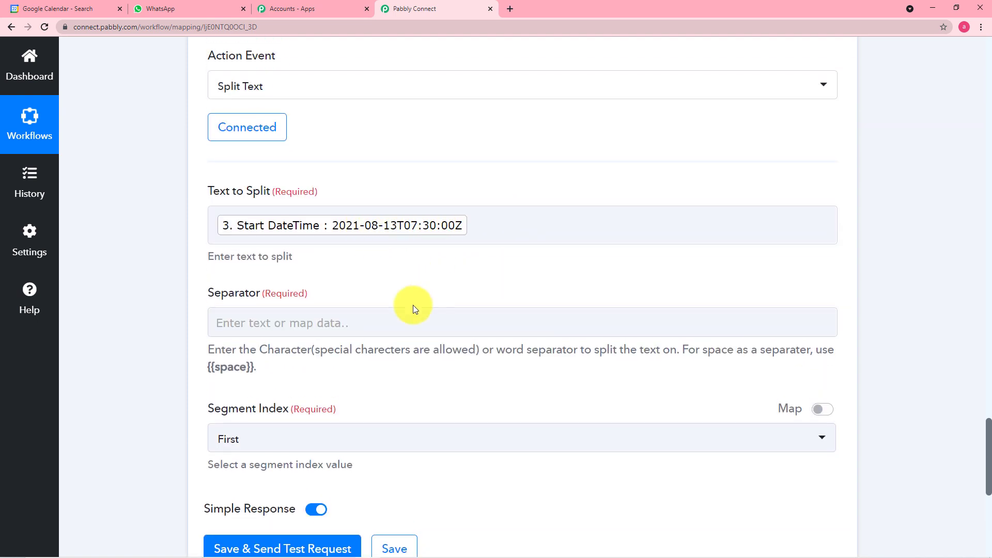
{"action": "left_click", "coordinate": [346, 318]}
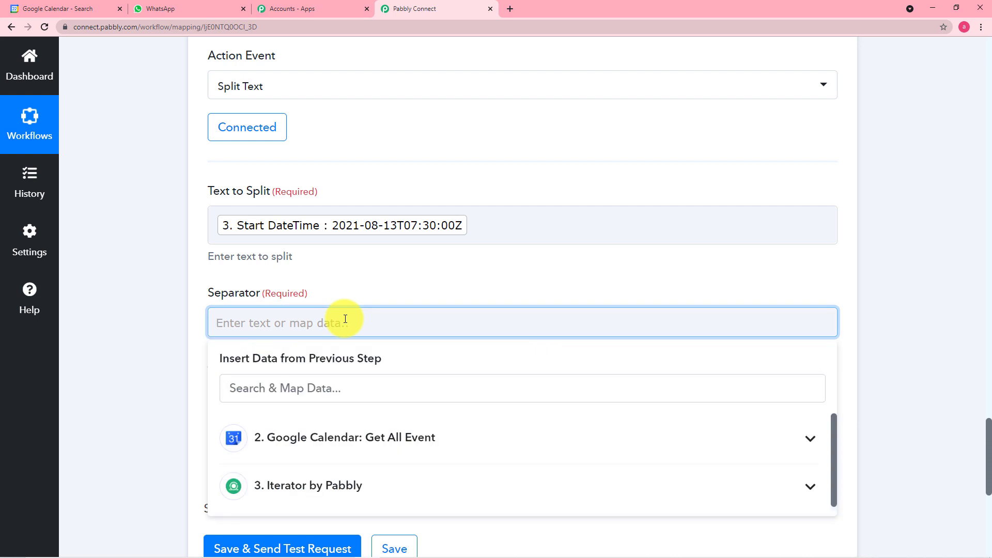
{"action": "left_click", "coordinate": [157, 331]}
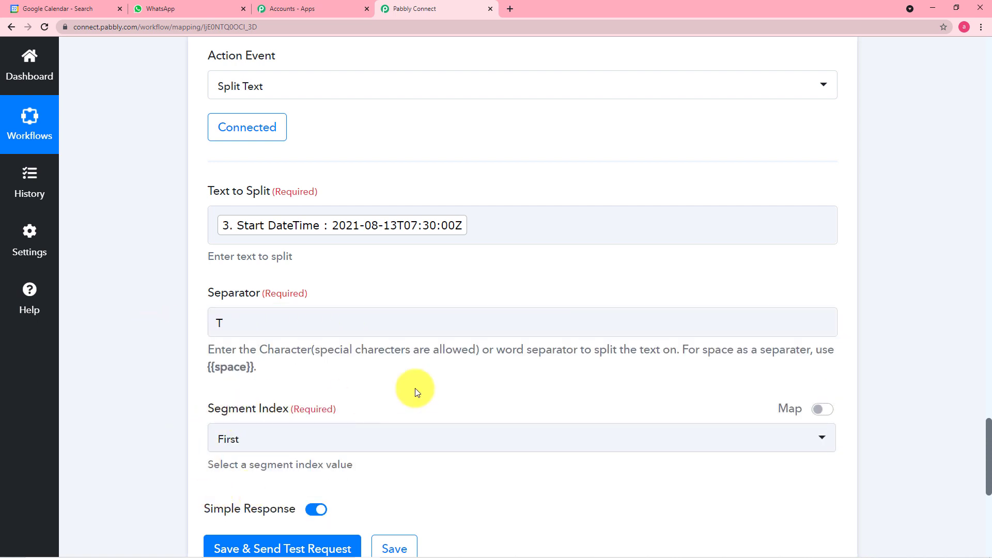
{"action": "scroll", "coordinate": [414, 390], "scroll_direction": "down", "scroll_amount": 1}
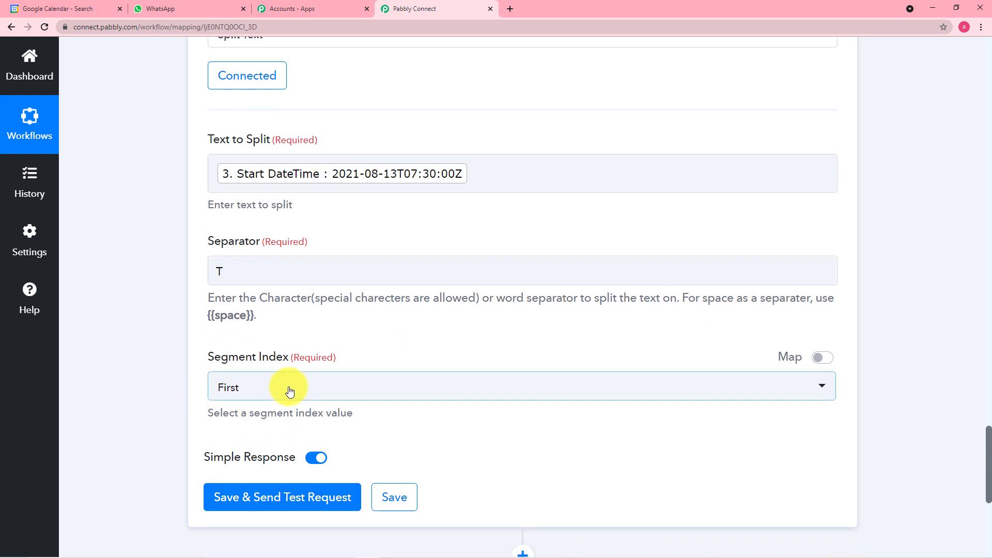
{"action": "left_click", "coordinate": [289, 392]}
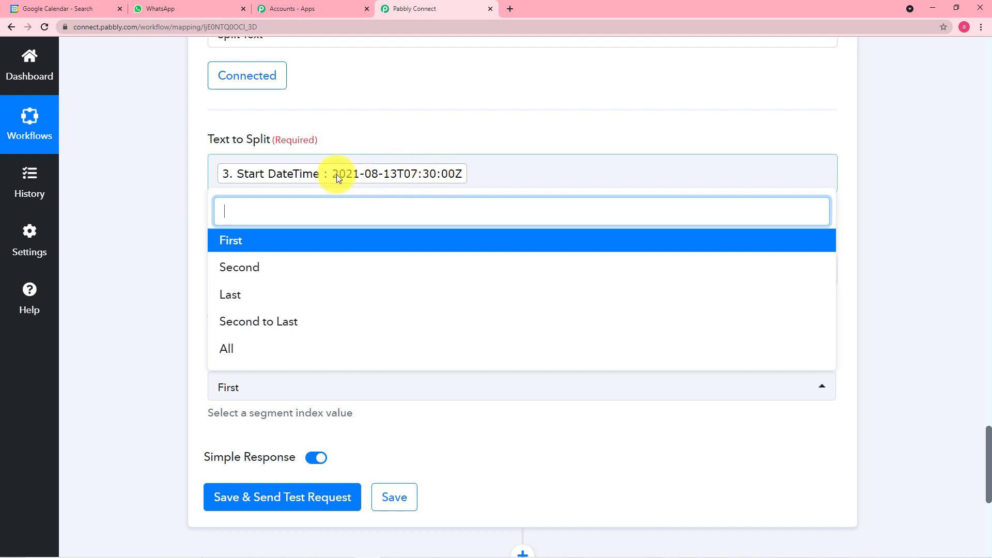
{"action": "left_click", "coordinate": [264, 244]}
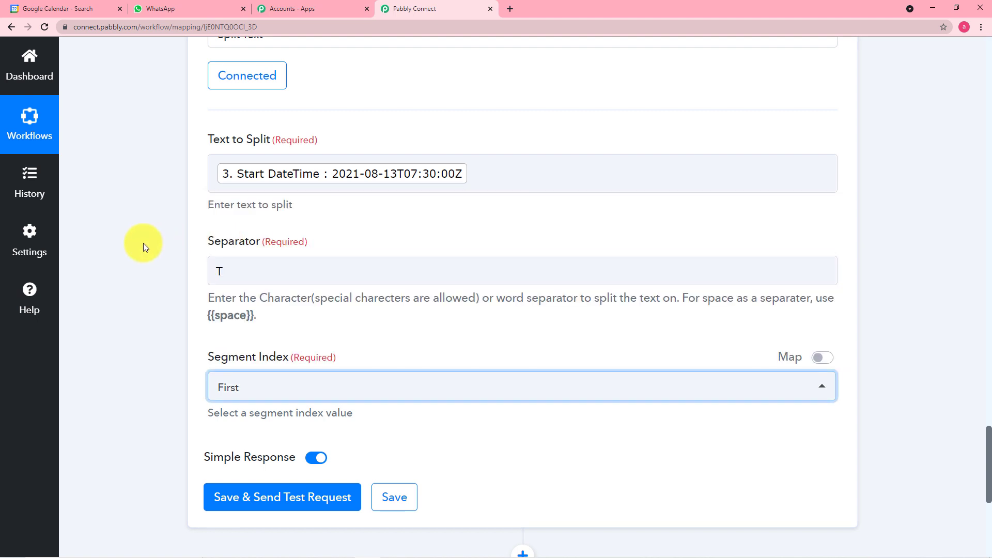
Save and test the Split Text step, returning Result 2021-08-13
{"action": "scroll", "coordinate": [144, 243], "scroll_direction": "down", "scroll_amount": 5}
{"action": "left_click", "coordinate": [239, 248]}
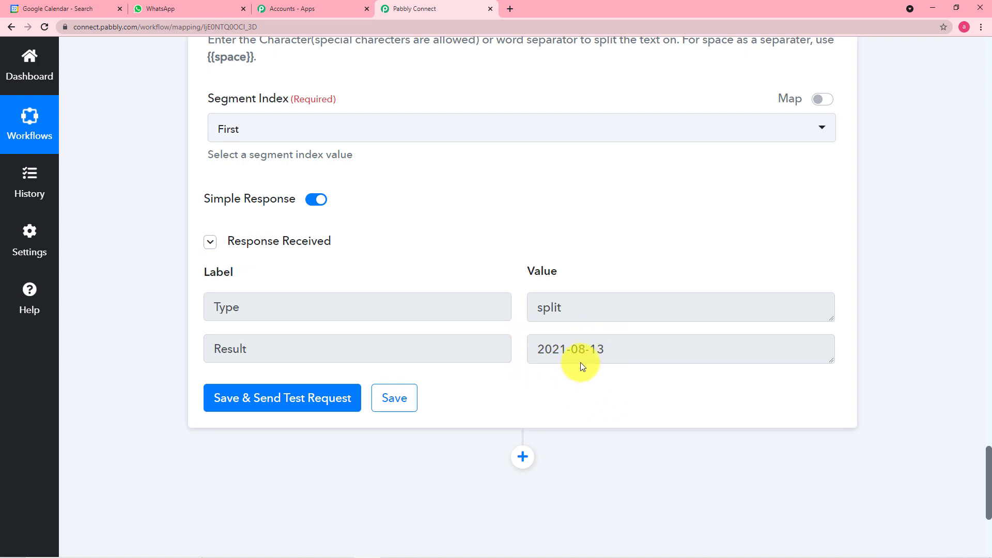
{"action": "scroll", "coordinate": [553, 366], "scroll_direction": "down", "scroll_amount": 1}
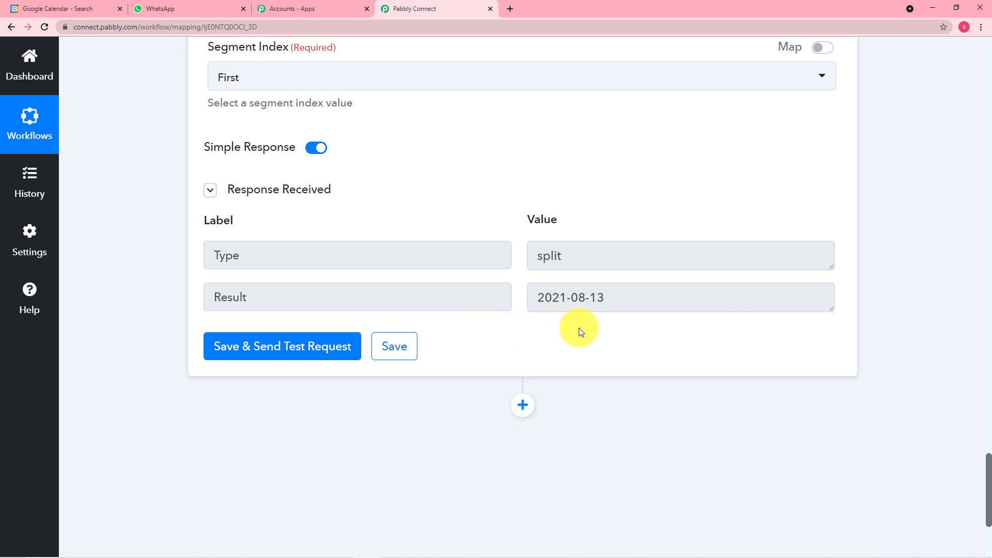
{"action": "scroll", "coordinate": [579, 327], "scroll_direction": "down", "scroll_amount": 2}
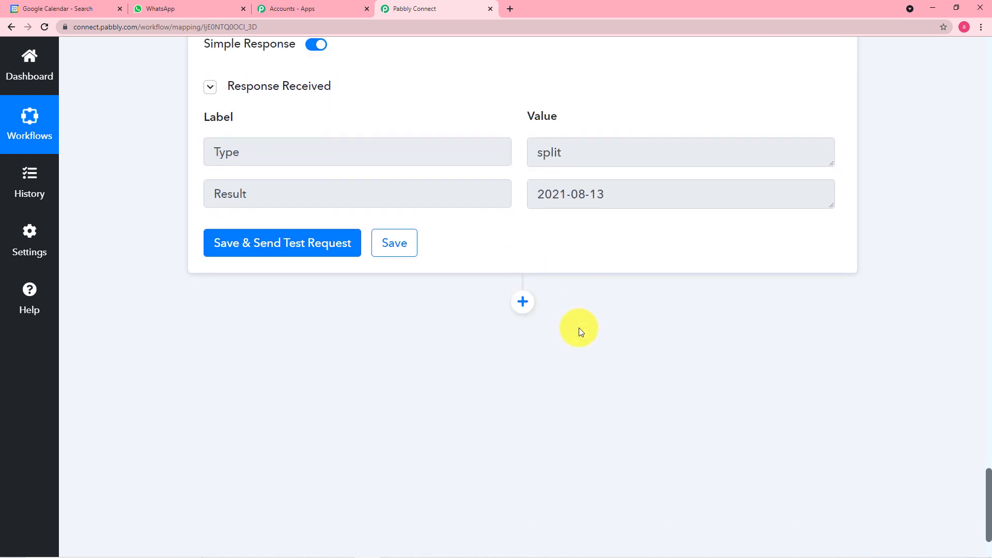
Add a connected Date/Time Formatter by Pabbly step using the Format Date Only event
{"action": "left_click", "coordinate": [523, 305]}
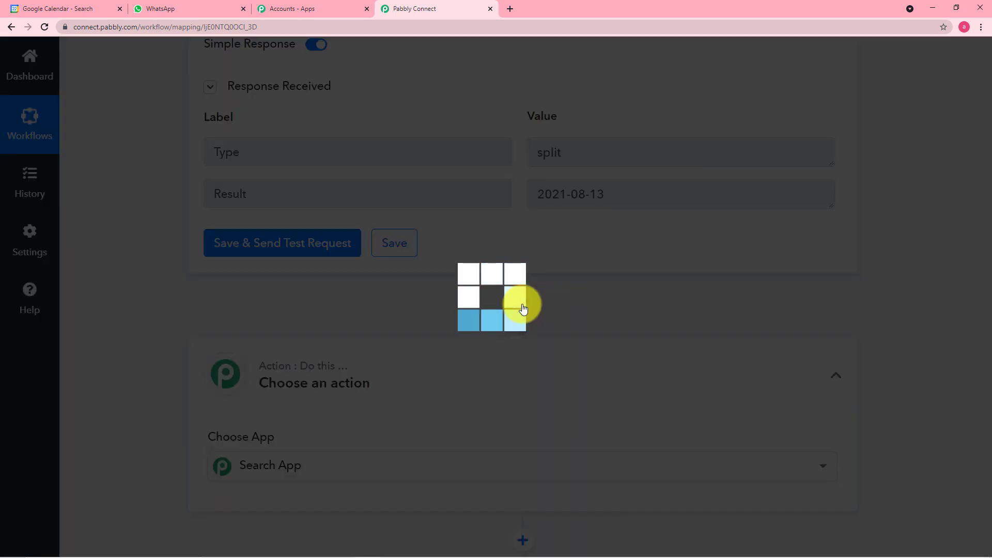
{"action": "scroll", "coordinate": [523, 308], "scroll_direction": "down", "scroll_amount": 4}
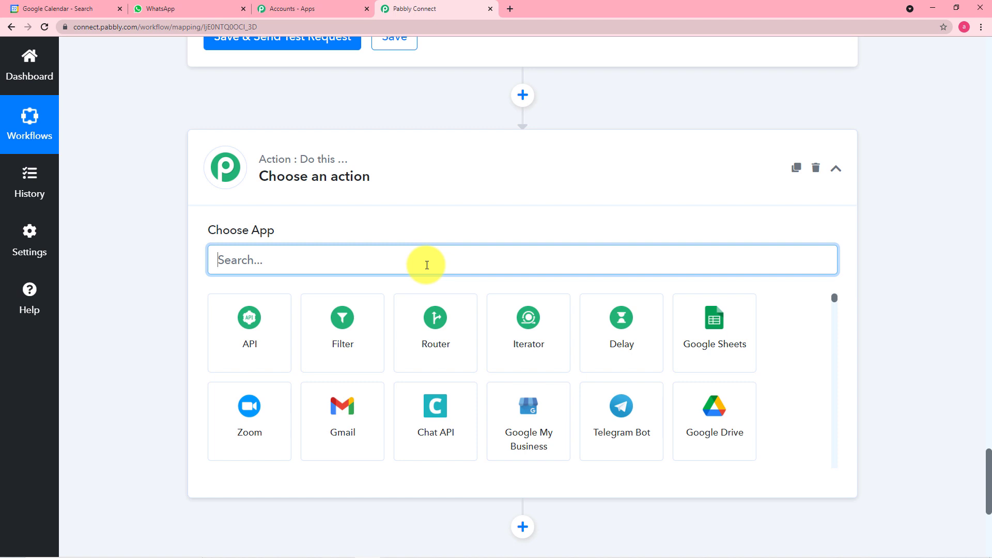
{"action": "type", "text": "da"}
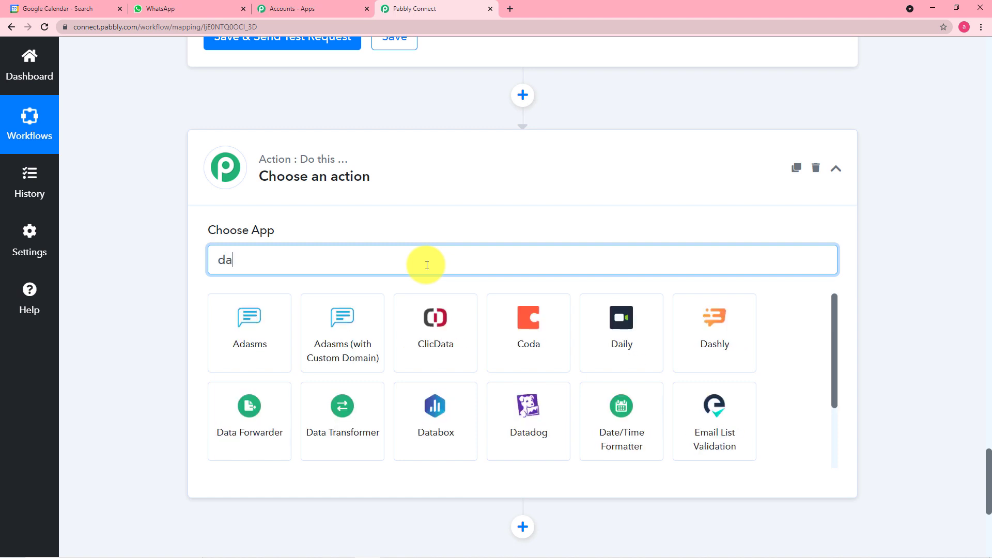
{"action": "type", "text": "t"}
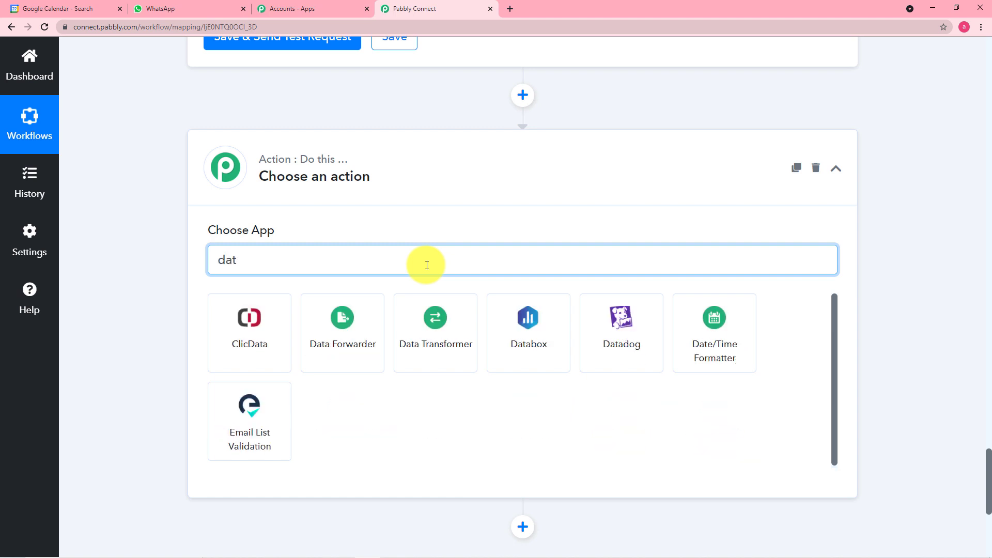
{"action": "left_click", "coordinate": [726, 345]}
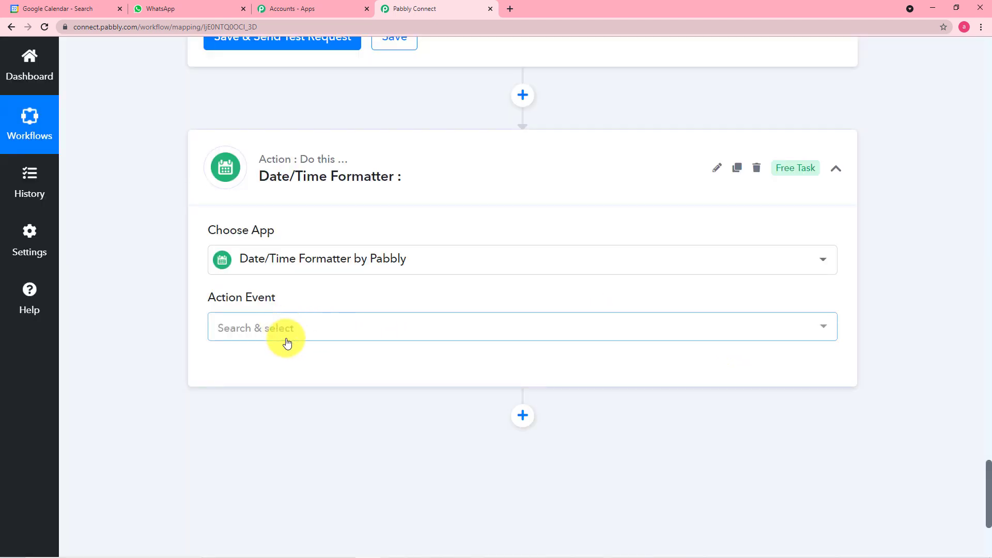
{"action": "scroll", "coordinate": [286, 339], "scroll_direction": "down", "scroll_amount": 1}
{"action": "left_click", "coordinate": [291, 283]}
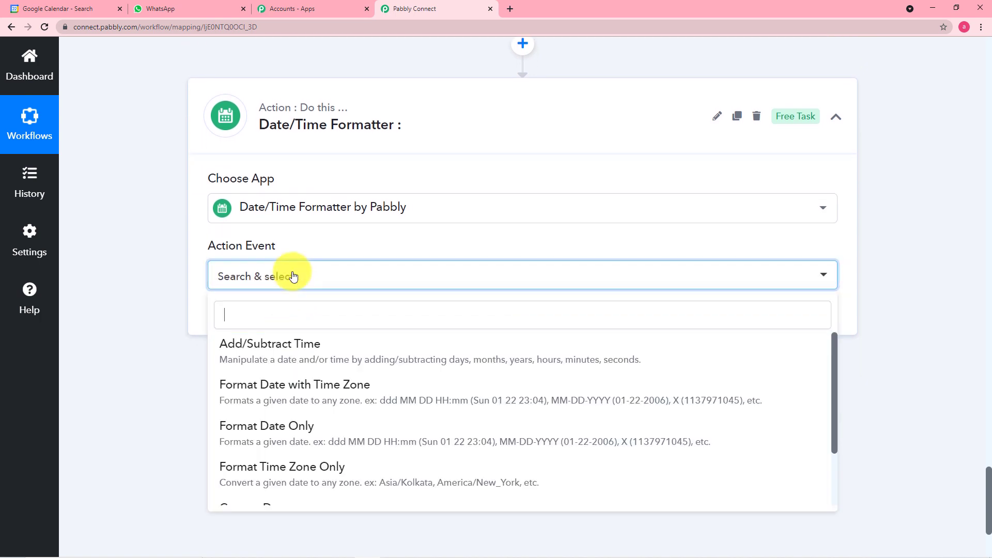
{"action": "left_click", "coordinate": [289, 429]}
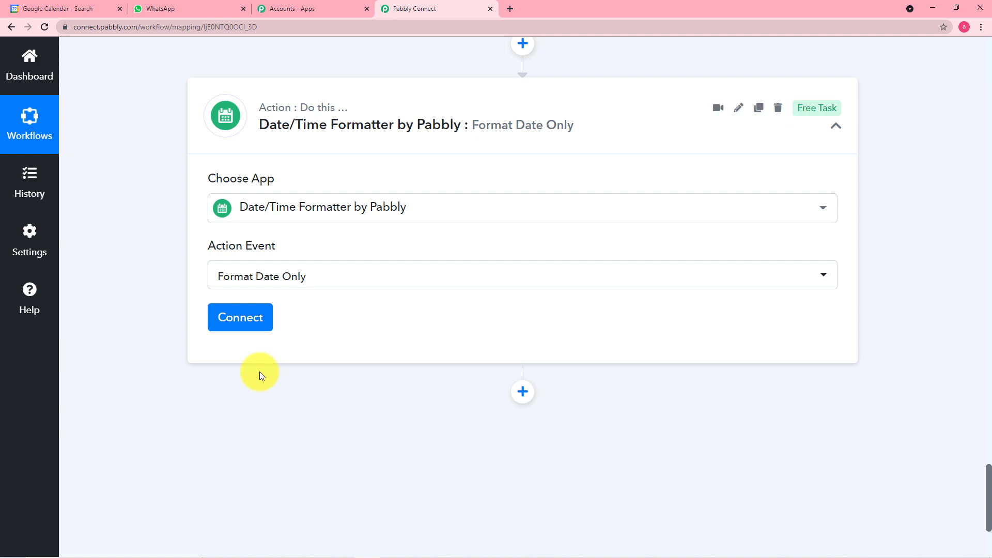
{"action": "left_click", "coordinate": [251, 317]}
Map the Split Text step's 4. Result (2021-08-13) into the Date field
{"action": "scroll", "coordinate": [162, 295], "scroll_direction": "down", "scroll_amount": 2}
{"action": "scroll", "coordinate": [161, 294], "scroll_direction": "down", "scroll_amount": 2}
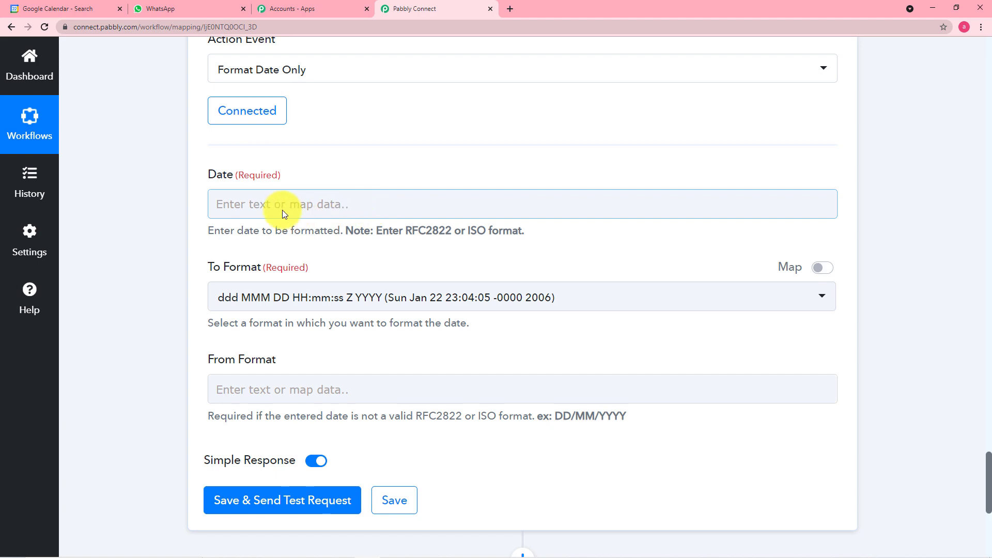
{"action": "scroll", "coordinate": [182, 191], "scroll_direction": "up", "scroll_amount": 8}
{"action": "scroll", "coordinate": [182, 191], "scroll_direction": "up", "scroll_amount": 13}
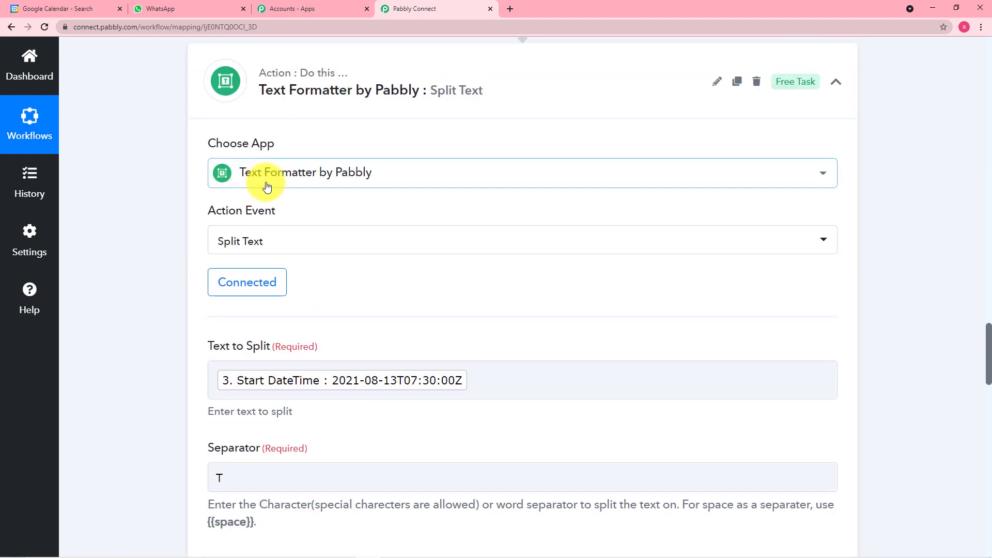
{"action": "scroll", "coordinate": [134, 269], "scroll_direction": "down", "scroll_amount": 3}
{"action": "scroll", "coordinate": [135, 268], "scroll_direction": "down", "scroll_amount": 13}
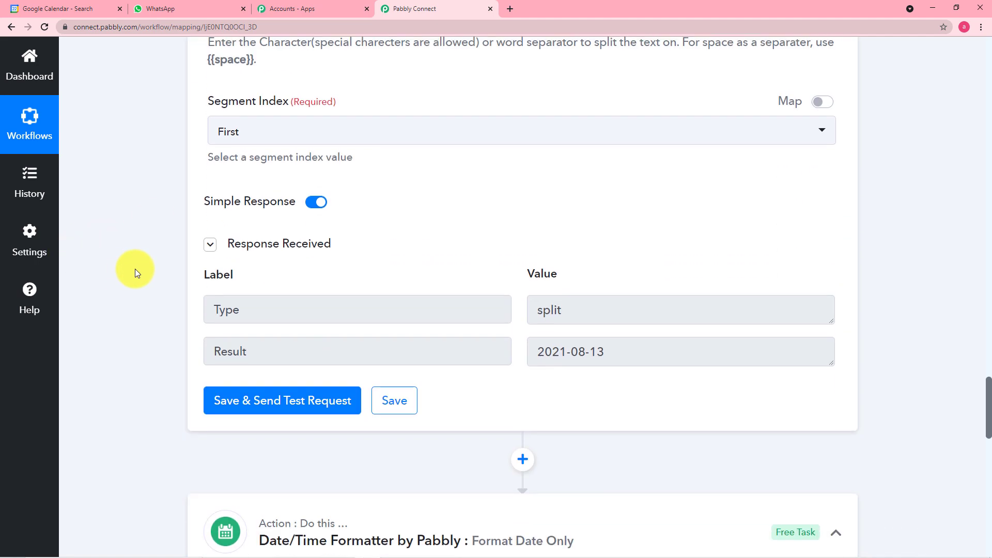
{"action": "scroll", "coordinate": [656, 95], "scroll_direction": "up", "scroll_amount": 2}
{"action": "scroll", "coordinate": [656, 96], "scroll_direction": "up", "scroll_amount": 2}
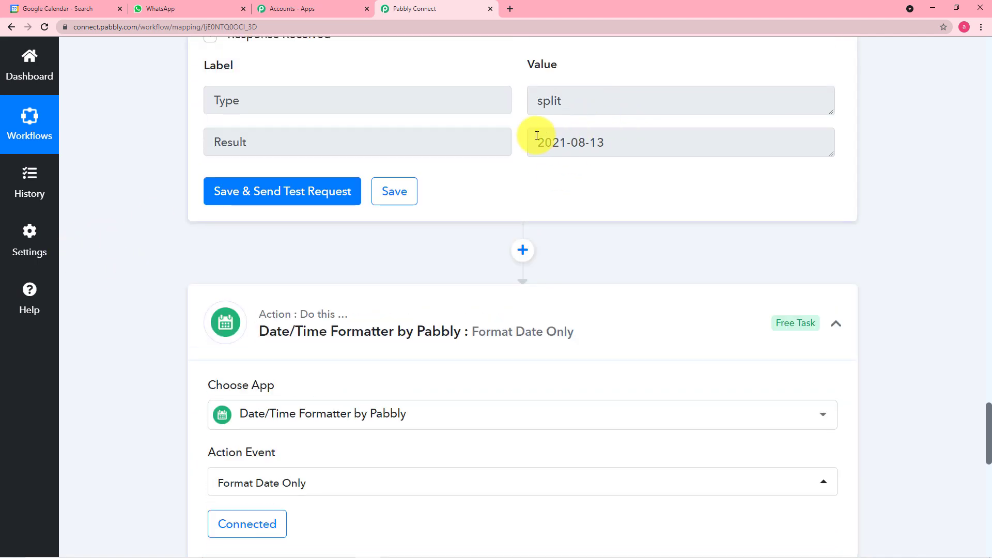
{"action": "scroll", "coordinate": [334, 302], "scroll_direction": "down", "scroll_amount": 7}
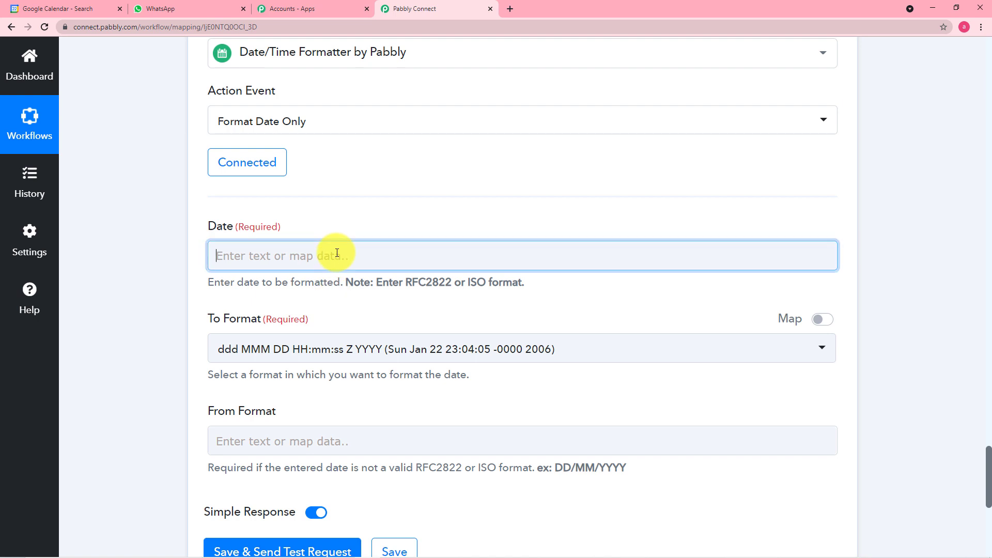
{"action": "left_click", "coordinate": [333, 253]}
{"action": "left_click", "coordinate": [357, 471]}
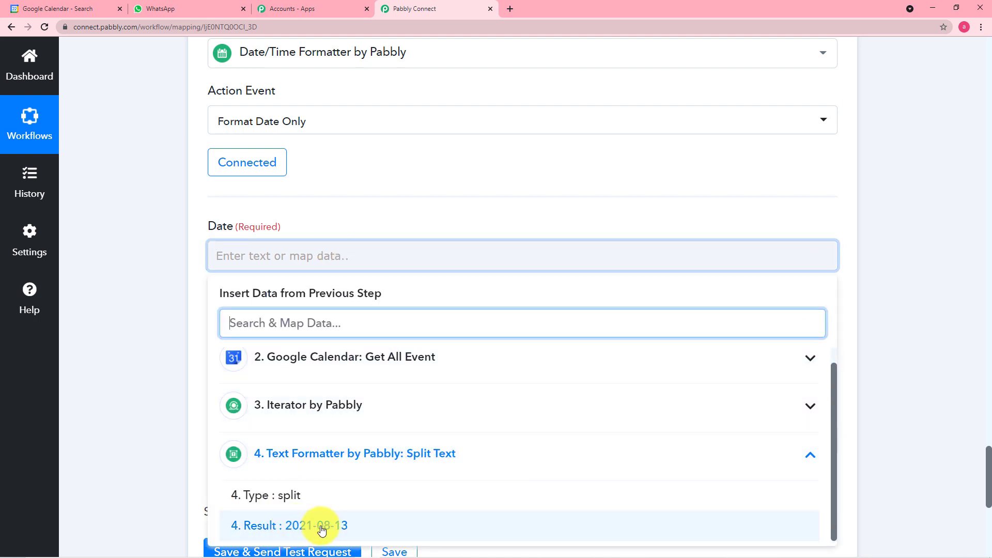
{"action": "left_click", "coordinate": [322, 525]}
{"action": "left_click", "coordinate": [163, 359]}
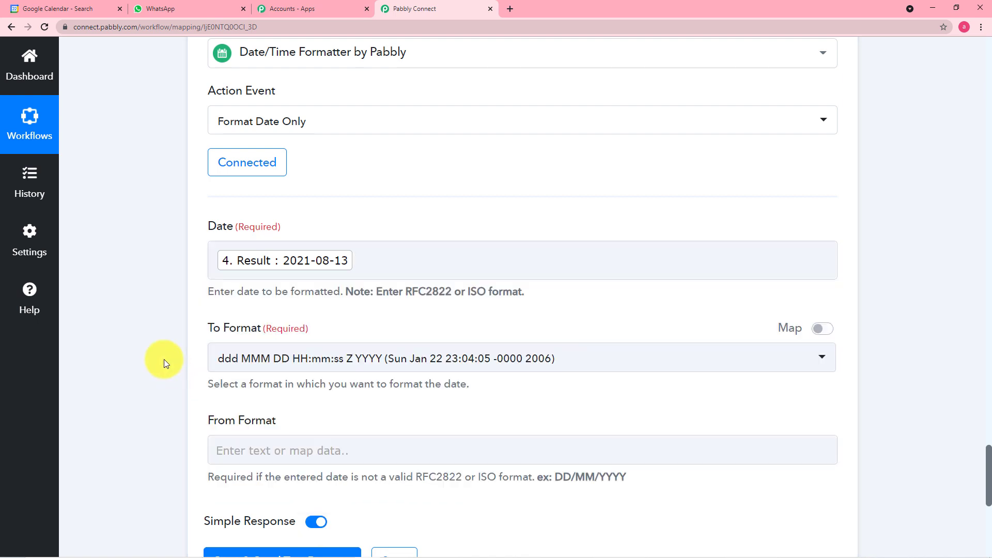
{"action": "scroll", "coordinate": [163, 359], "scroll_direction": "down", "scroll_amount": 1}
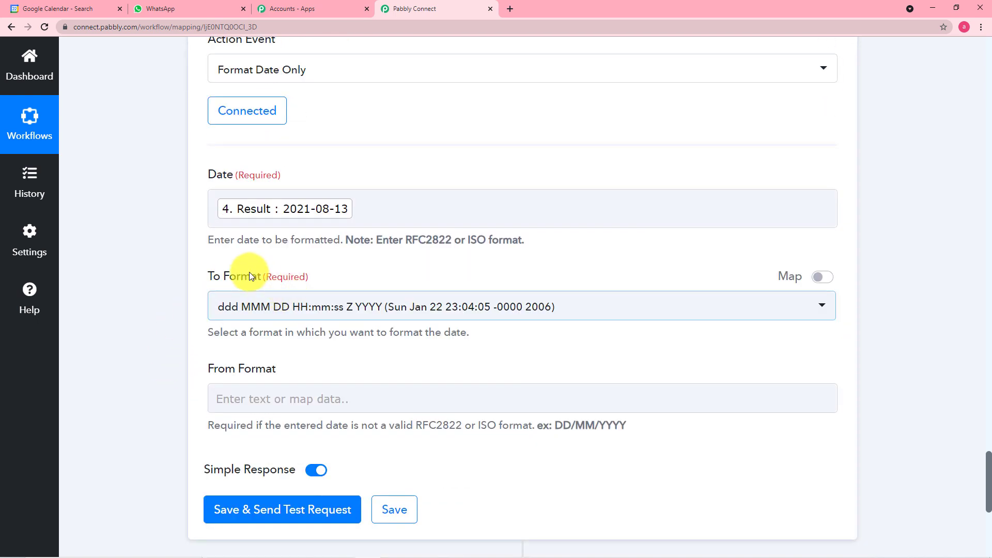
Set the To Format output to MM-DD-YYYY (01-22-2006)
{"action": "left_click", "coordinate": [568, 316]}
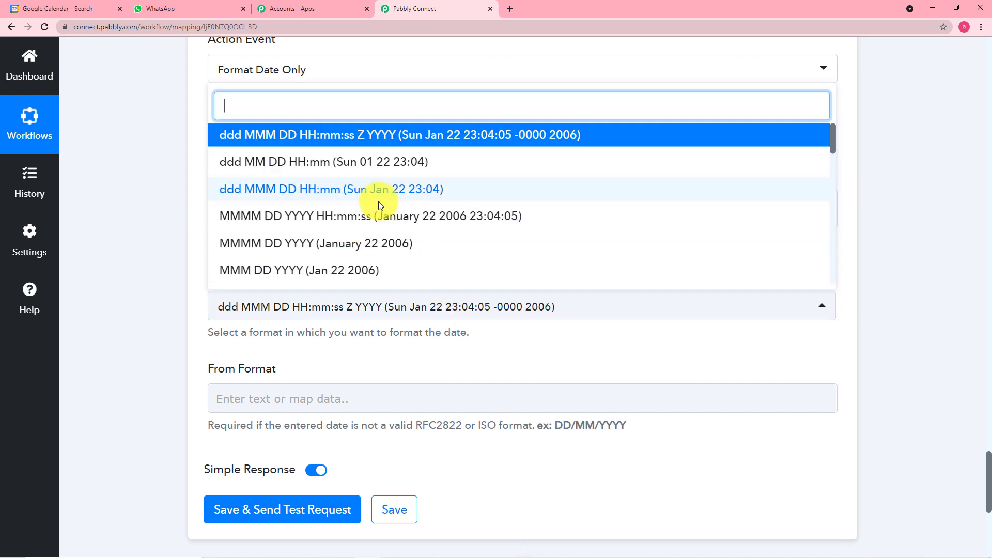
{"action": "scroll", "coordinate": [377, 204], "scroll_direction": "up", "scroll_amount": 1}
{"action": "scroll", "coordinate": [377, 204], "scroll_direction": "up", "scroll_amount": 3}
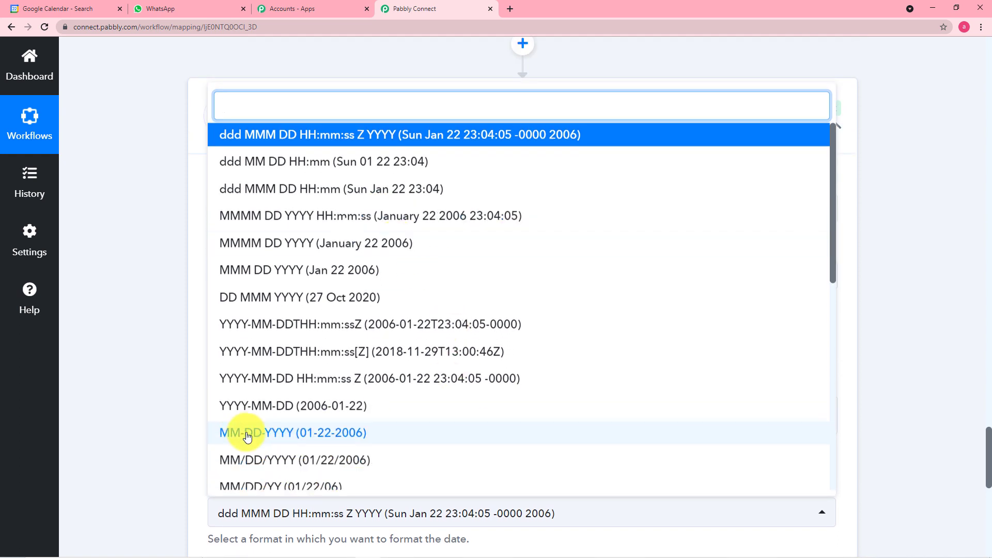
{"action": "left_click", "coordinate": [273, 438]}
{"action": "scroll", "coordinate": [181, 419], "scroll_direction": "down", "scroll_amount": 5}
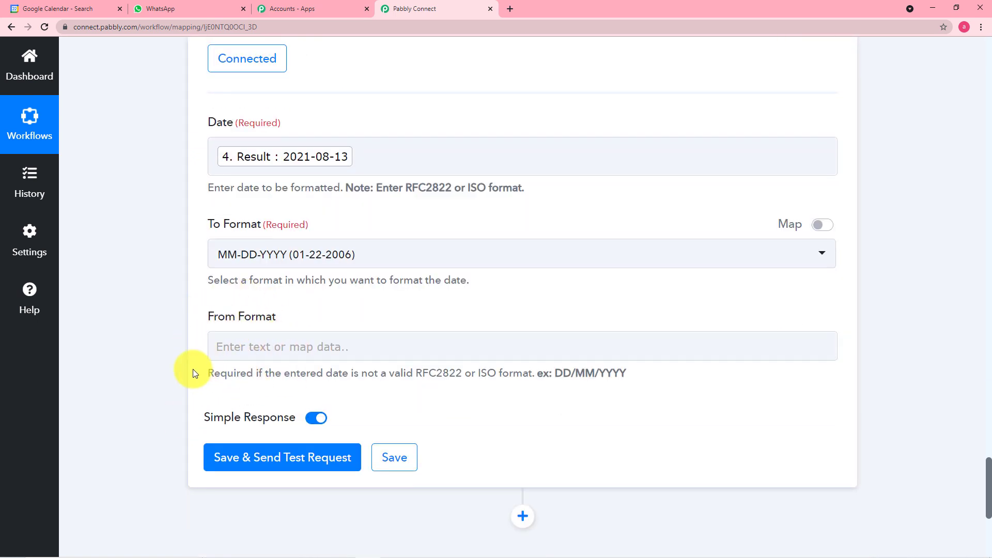
{"action": "scroll", "coordinate": [194, 370], "scroll_direction": "down", "scroll_amount": 2}
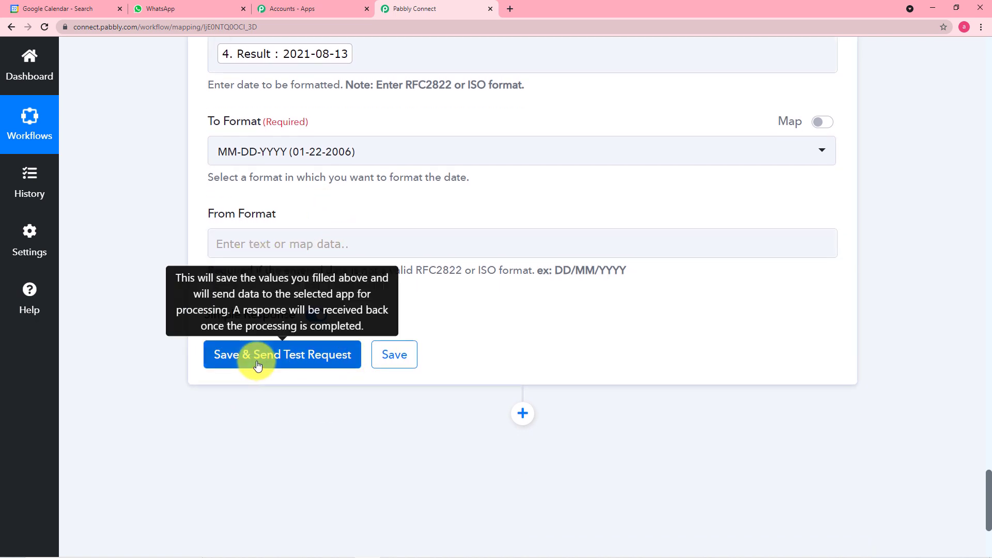
Save and test the Format Date Only step, getting Result 08-13-2021 with Type onlyFormatDate
{"action": "left_click", "coordinate": [241, 358]}
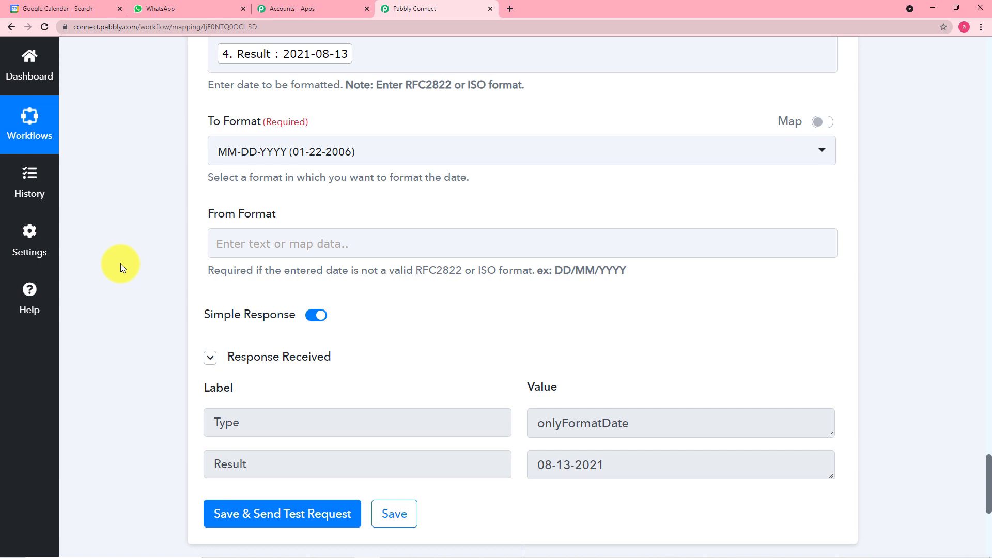
{"action": "scroll", "coordinate": [120, 264], "scroll_direction": "down", "scroll_amount": 1}
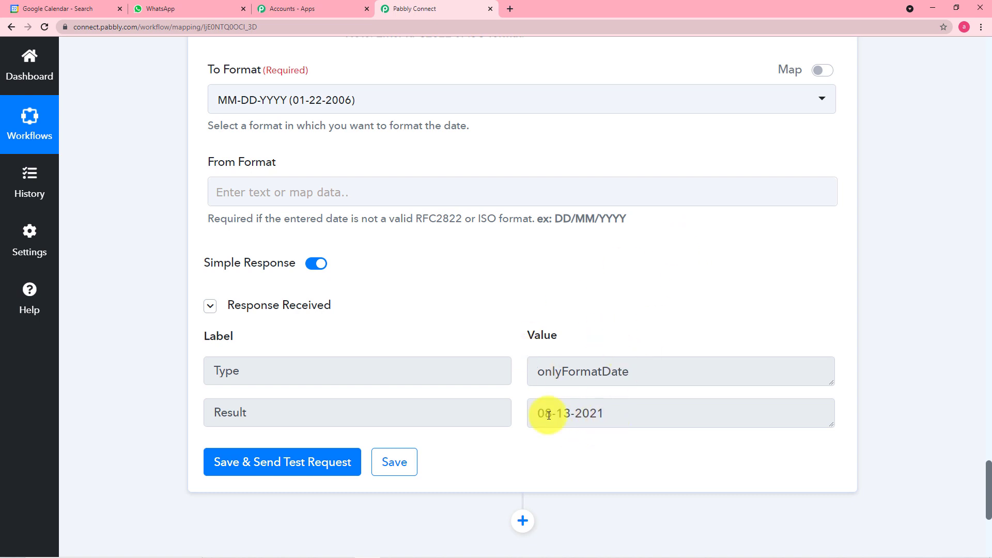
{"action": "scroll", "coordinate": [494, 339], "scroll_direction": "down", "scroll_amount": 1}
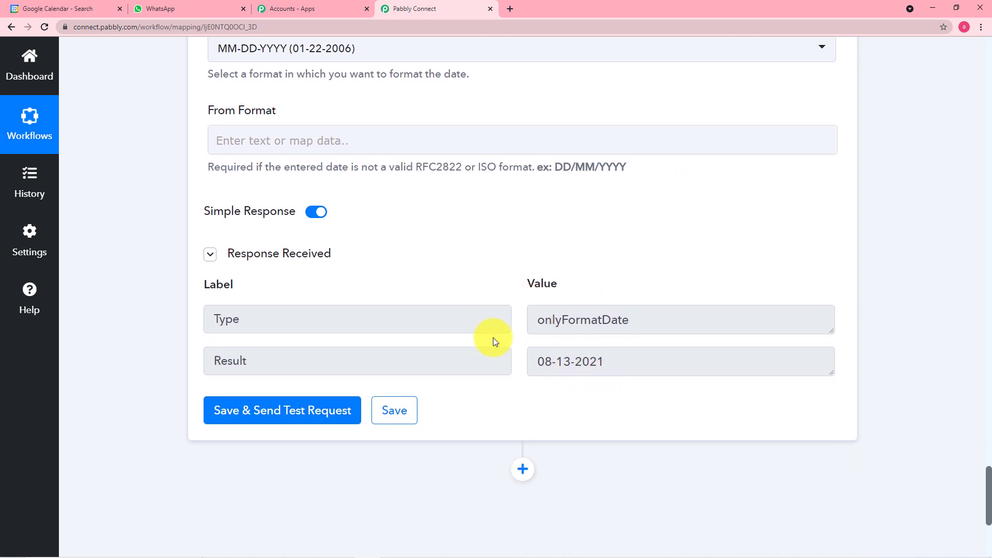
{"action": "scroll", "coordinate": [493, 337], "scroll_direction": "down", "scroll_amount": 4}
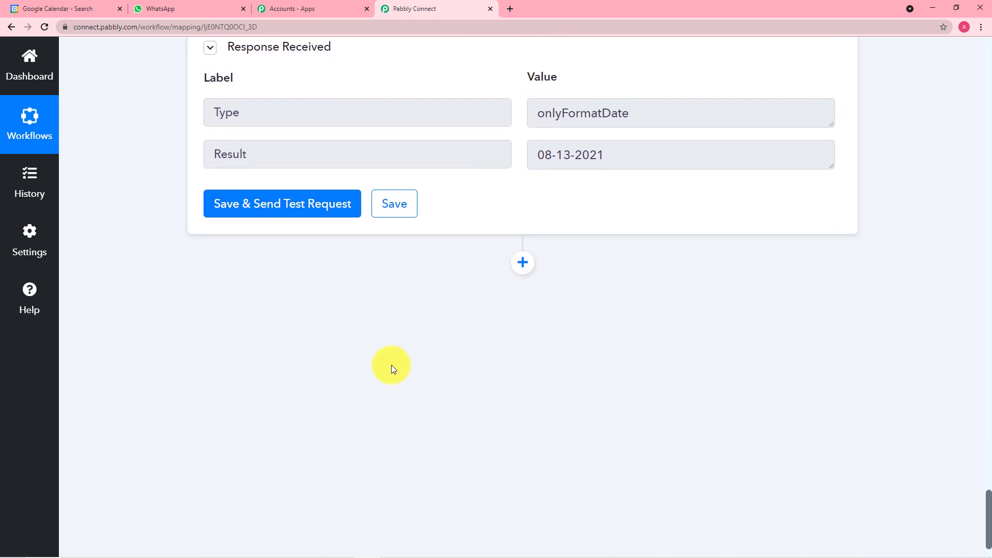
Add another Date/Time Formatter by Pabbly step with Modify Current Date as its action event
{"action": "left_click", "coordinate": [524, 266]}
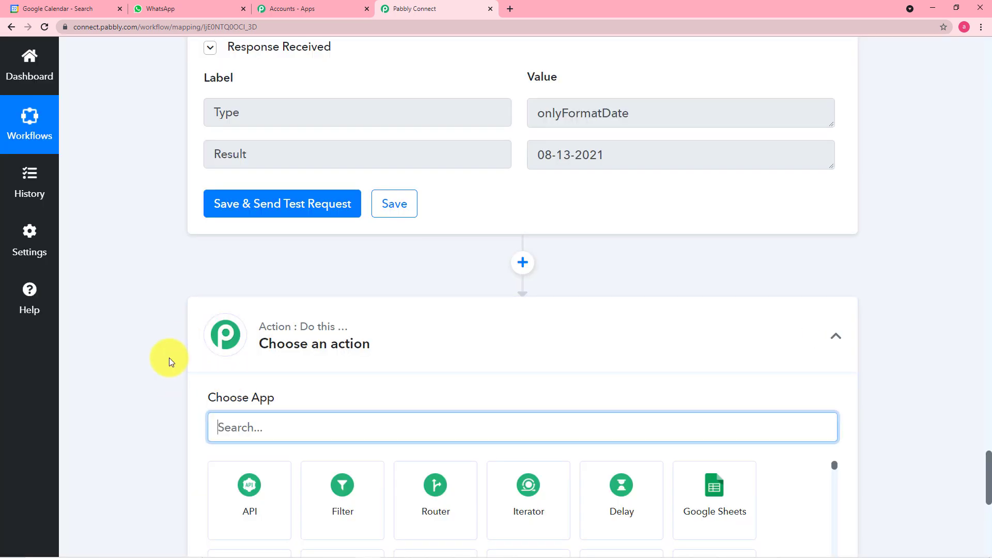
{"action": "scroll", "coordinate": [169, 358], "scroll_direction": "down", "scroll_amount": 2}
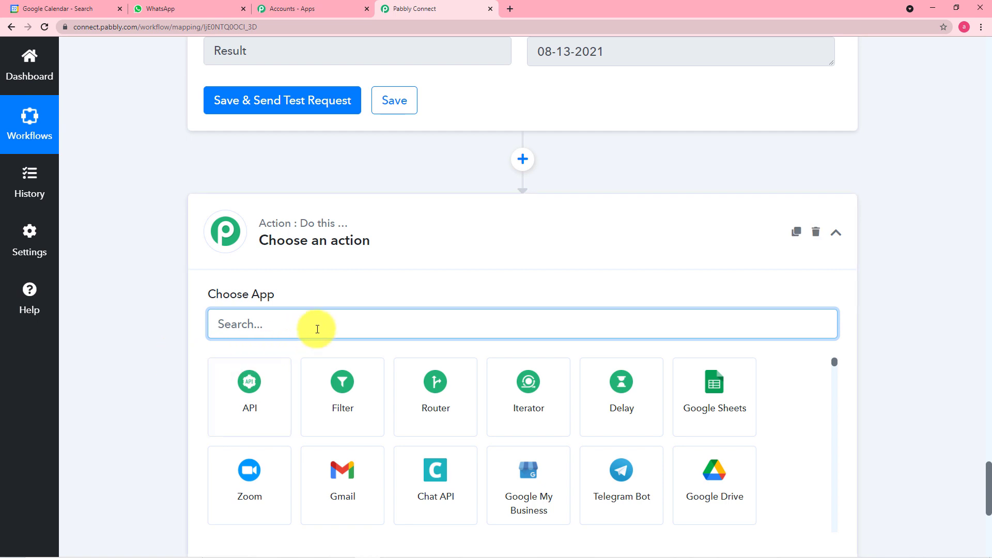
{"action": "type", "text": "date"}
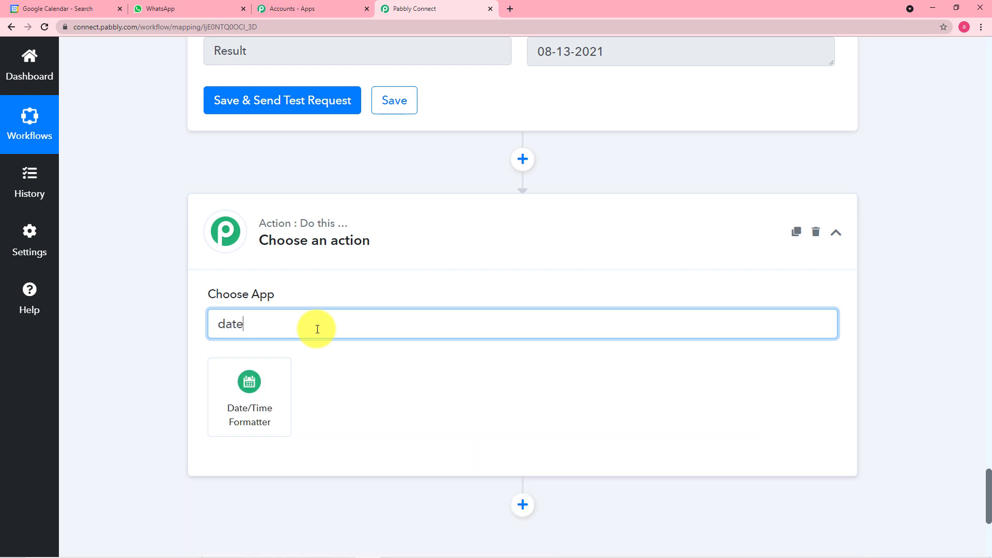
{"action": "left_click", "coordinate": [281, 402]}
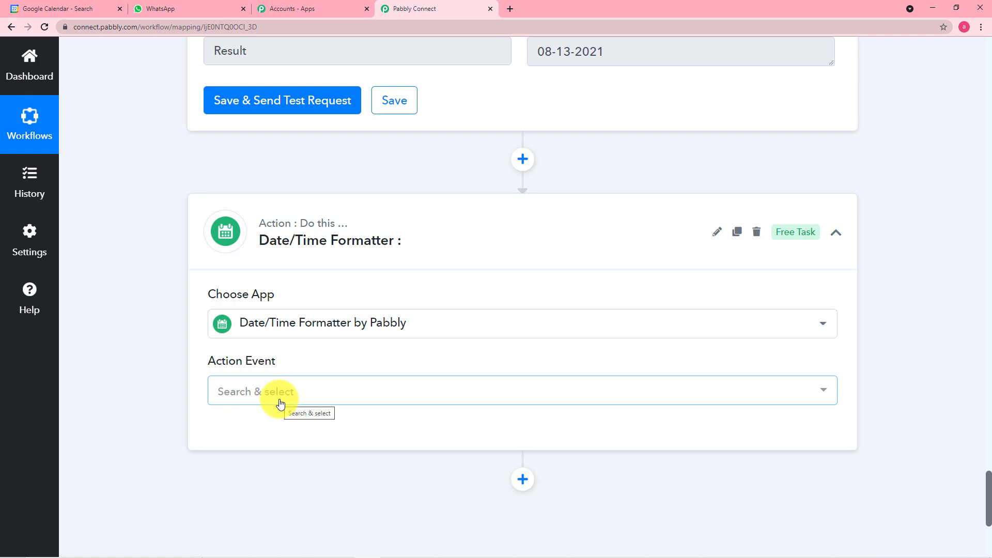
{"action": "scroll", "coordinate": [279, 401], "scroll_direction": "down", "scroll_amount": 2}
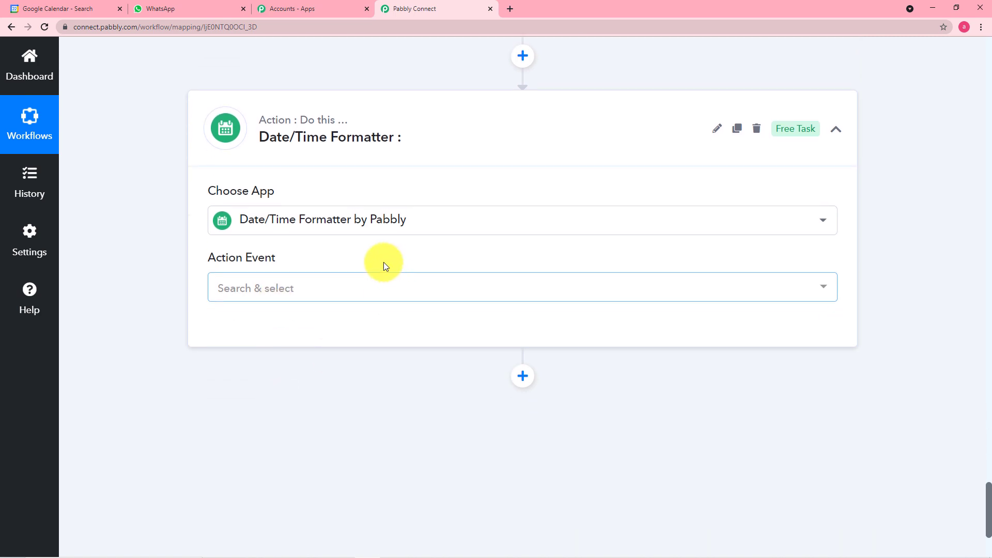
{"action": "left_click", "coordinate": [351, 291]}
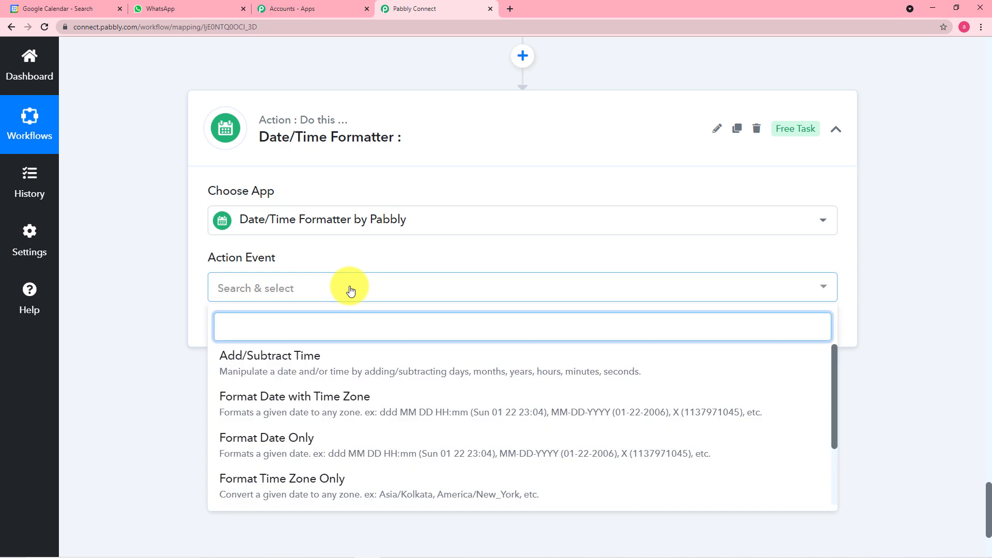
{"action": "type", "text": "m"}
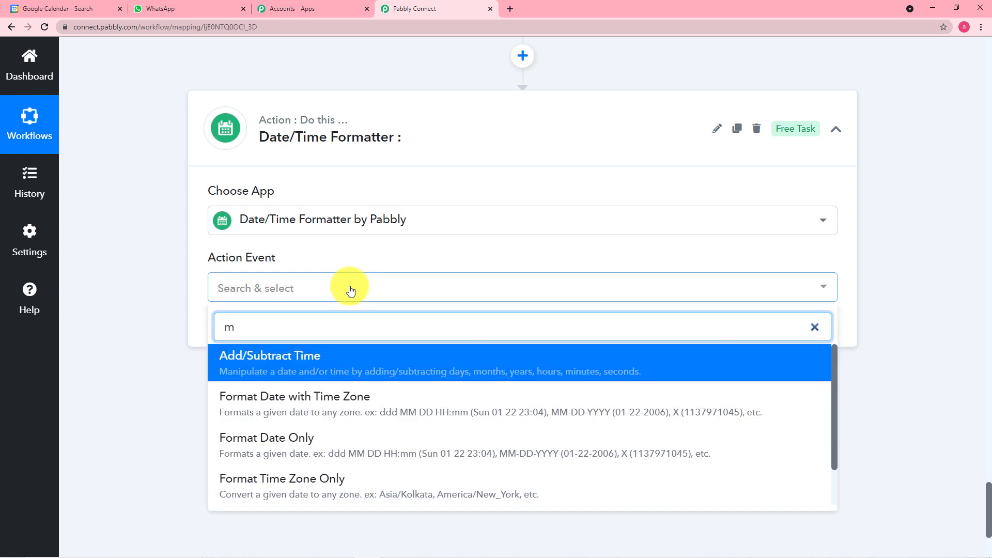
{"action": "type", "text": "o"}
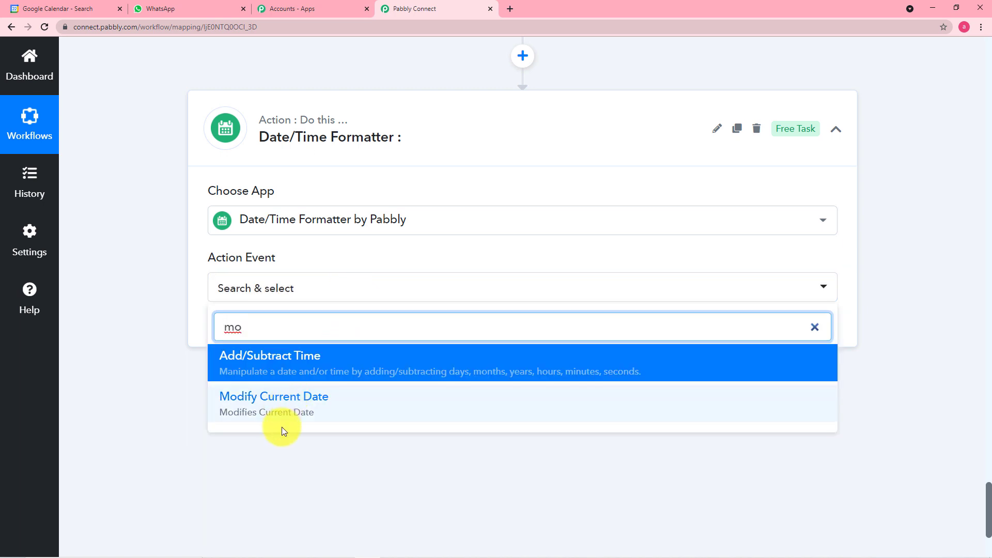
{"action": "left_click", "coordinate": [295, 402]}
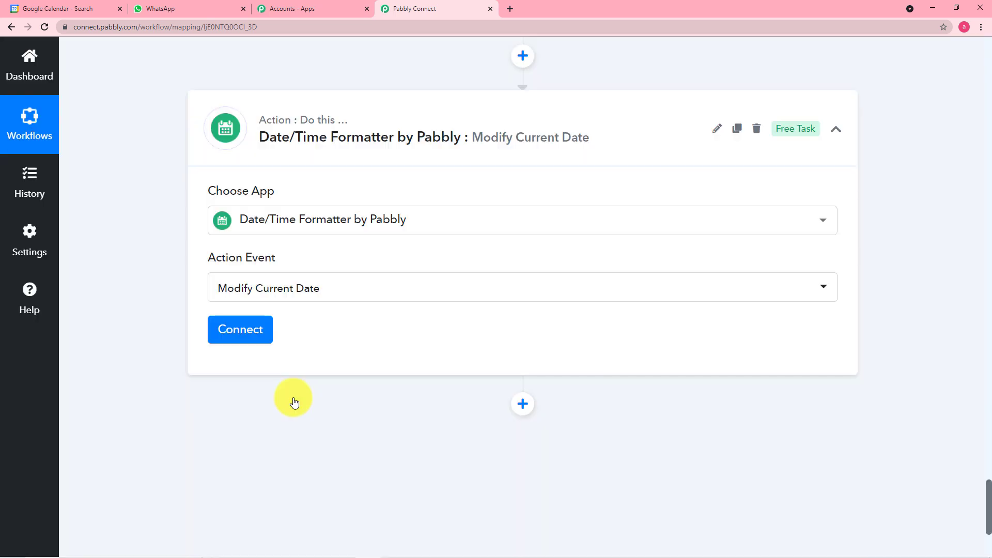
Connect the Modify Current Date step and set its basic date format to MM-DD-YYYY
{"action": "left_click", "coordinate": [240, 333]}
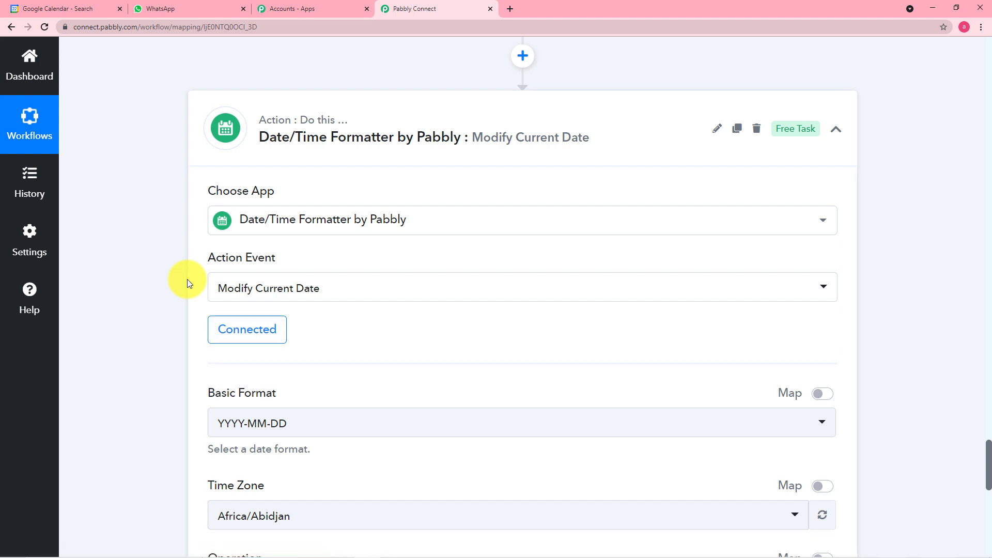
{"action": "scroll", "coordinate": [187, 279], "scroll_direction": "down", "scroll_amount": 3}
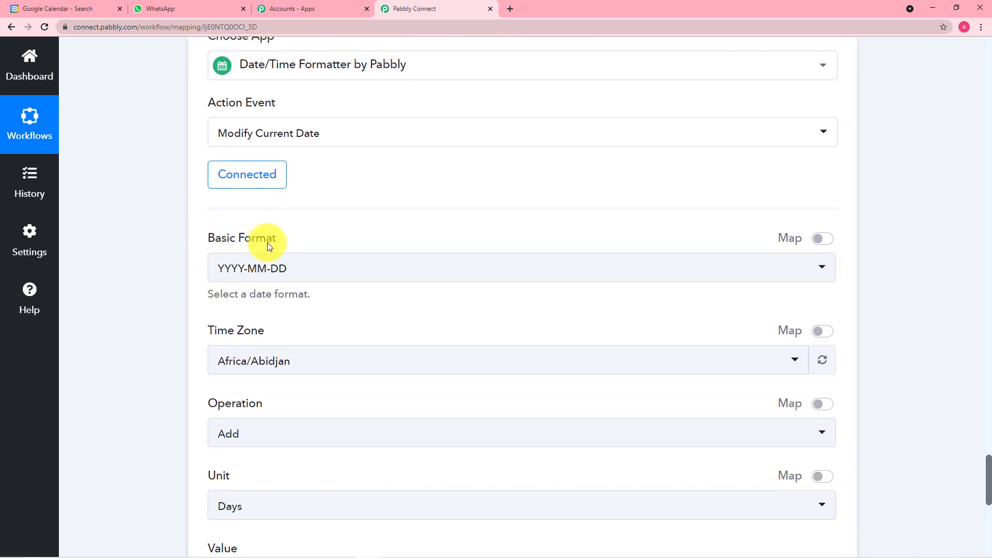
{"action": "left_click", "coordinate": [316, 276]}
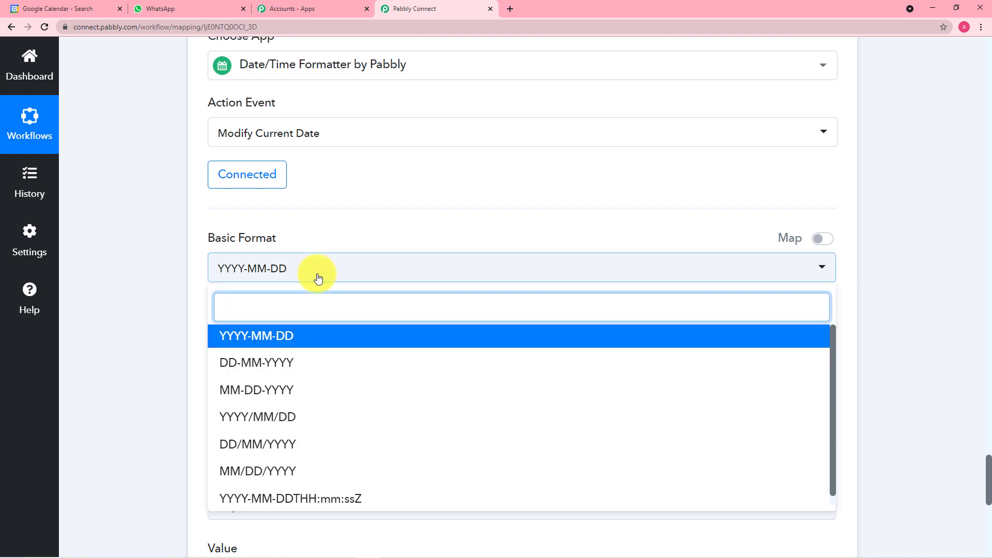
{"action": "left_click", "coordinate": [299, 397]}
Set the time zone to Asia/Kolkata
{"action": "scroll", "coordinate": [184, 306], "scroll_direction": "down", "scroll_amount": 1}
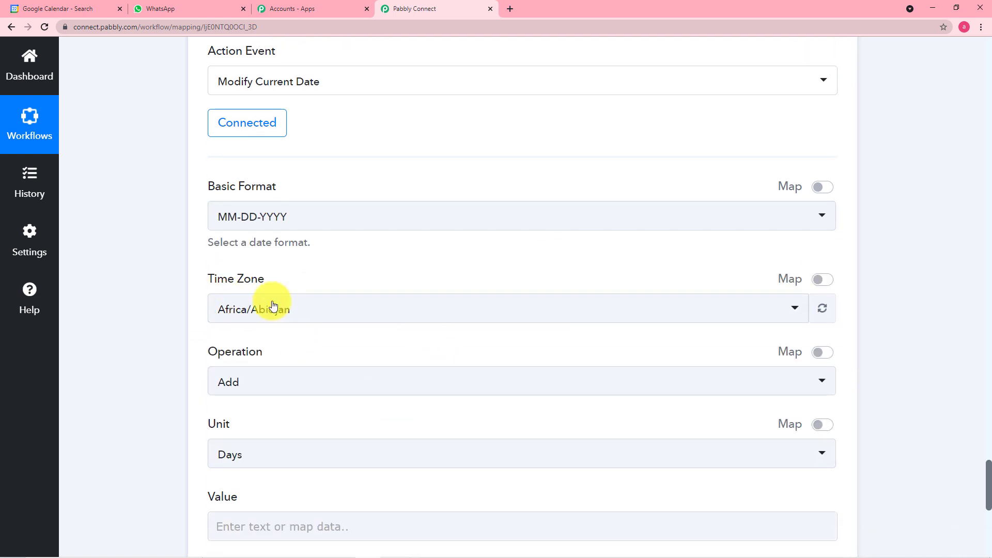
{"action": "left_click", "coordinate": [357, 316]}
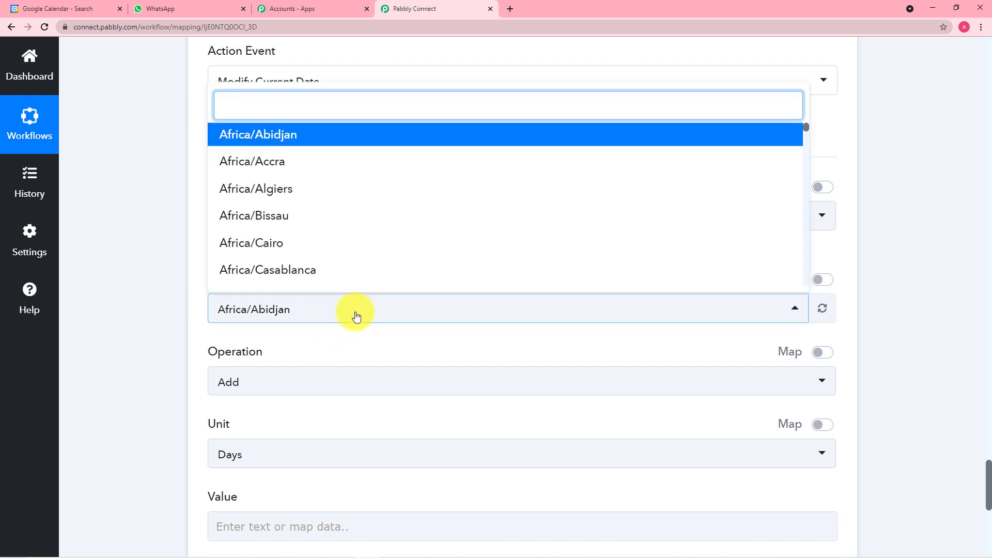
{"action": "type", "text": "as"}
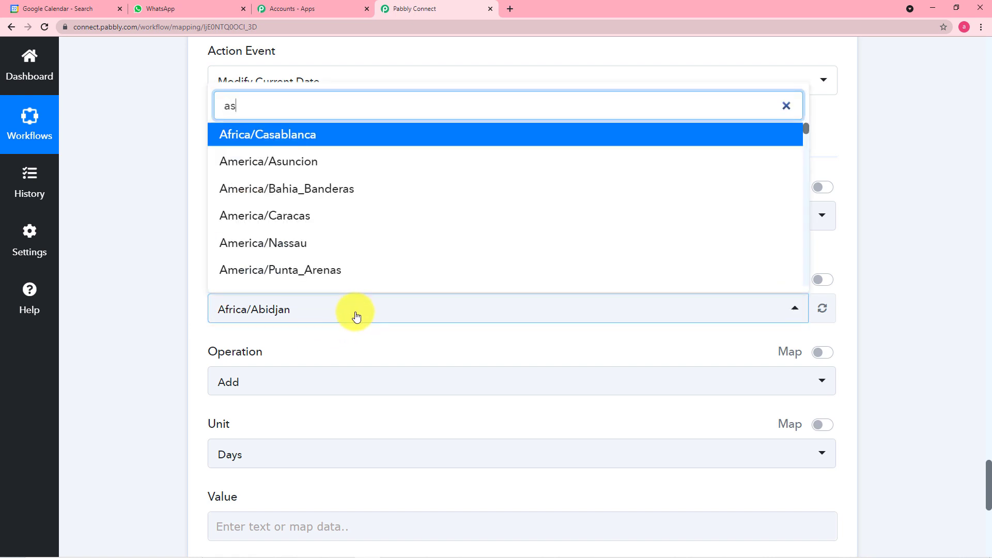
{"action": "type", "text": "ia"}
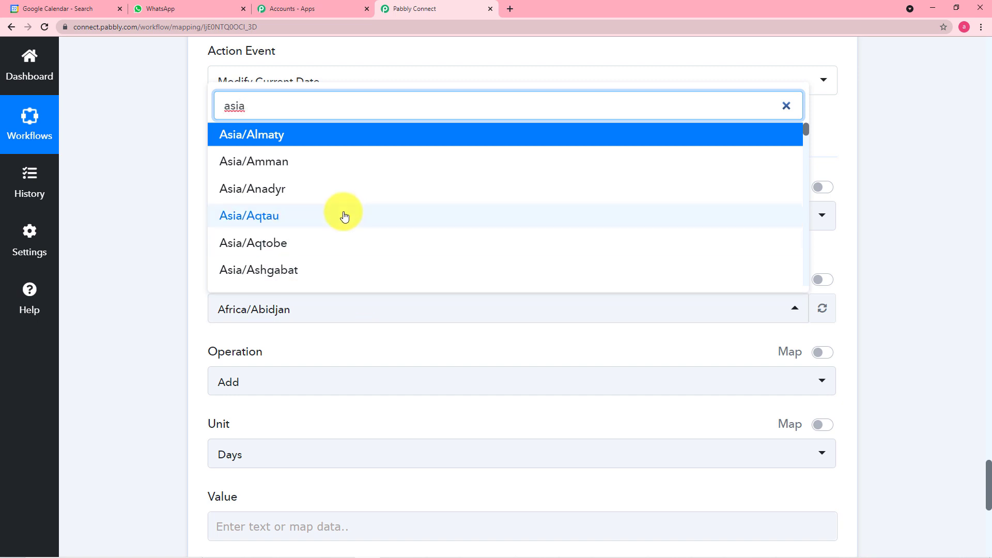
{"action": "scroll", "coordinate": [305, 256], "scroll_direction": "down", "scroll_amount": 3}
{"action": "scroll", "coordinate": [306, 255], "scroll_direction": "down", "scroll_amount": 8}
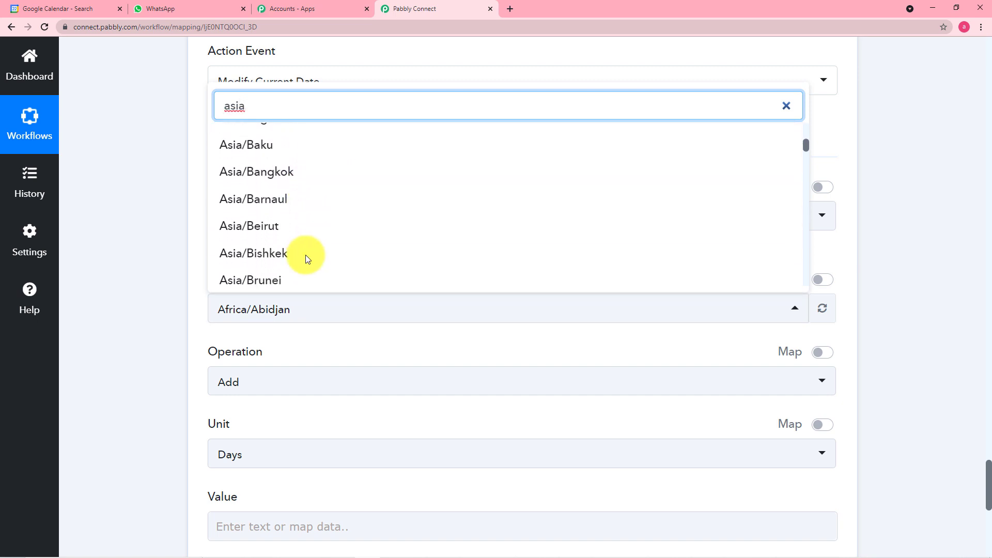
{"action": "scroll", "coordinate": [305, 255], "scroll_direction": "down", "scroll_amount": 3}
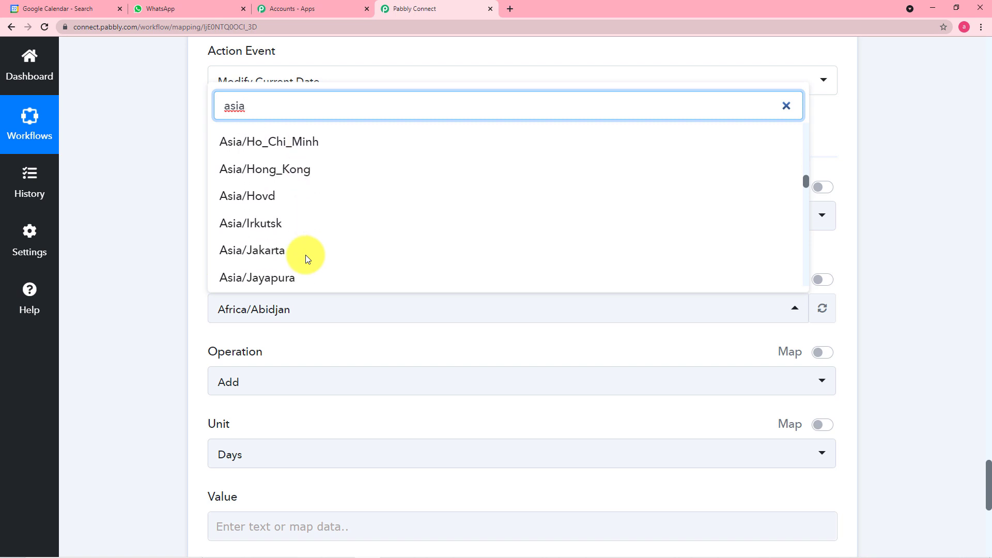
{"action": "scroll", "coordinate": [305, 251], "scroll_direction": "down", "scroll_amount": 3}
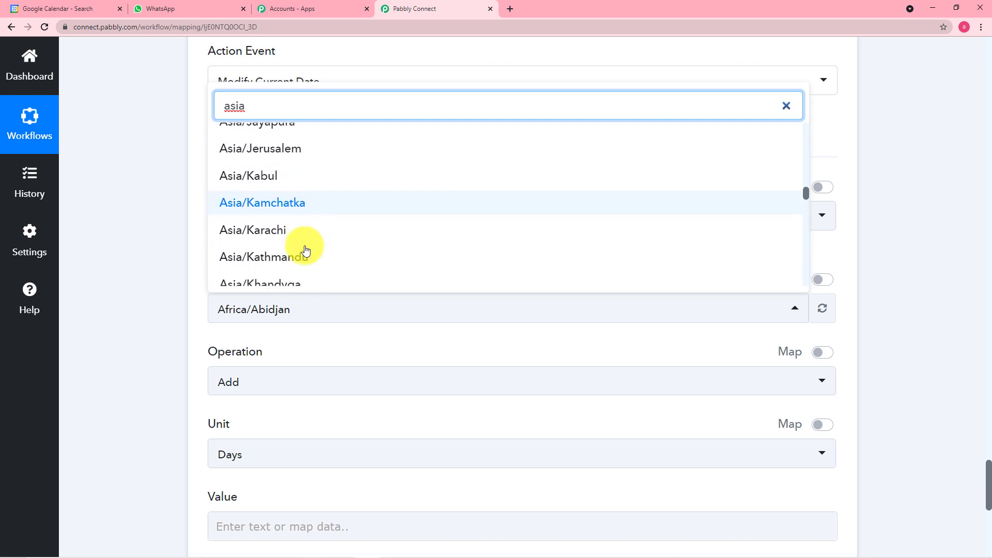
{"action": "left_click", "coordinate": [273, 209]}
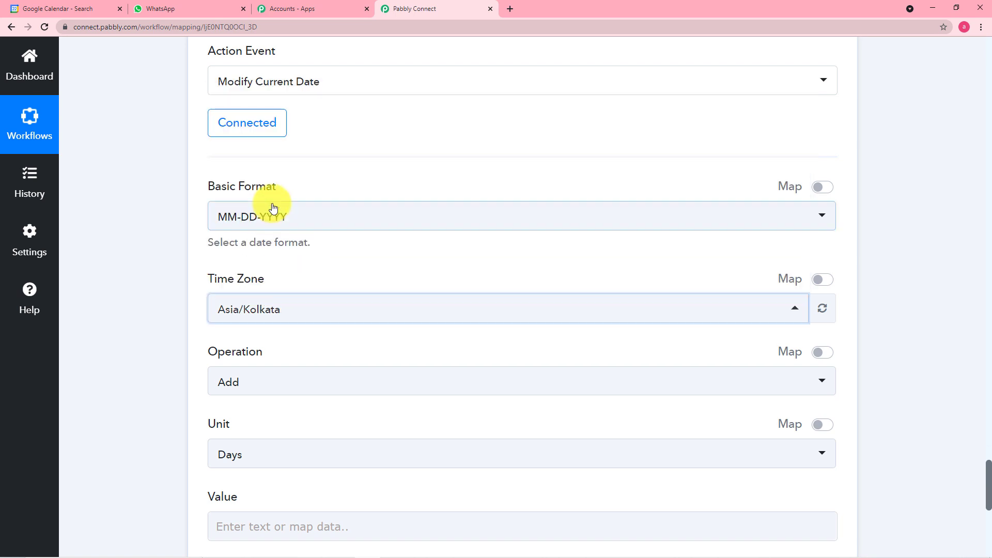
Choose Add as the date operation, then scroll back up the form
{"action": "scroll", "coordinate": [182, 225], "scroll_direction": "down", "scroll_amount": 2}
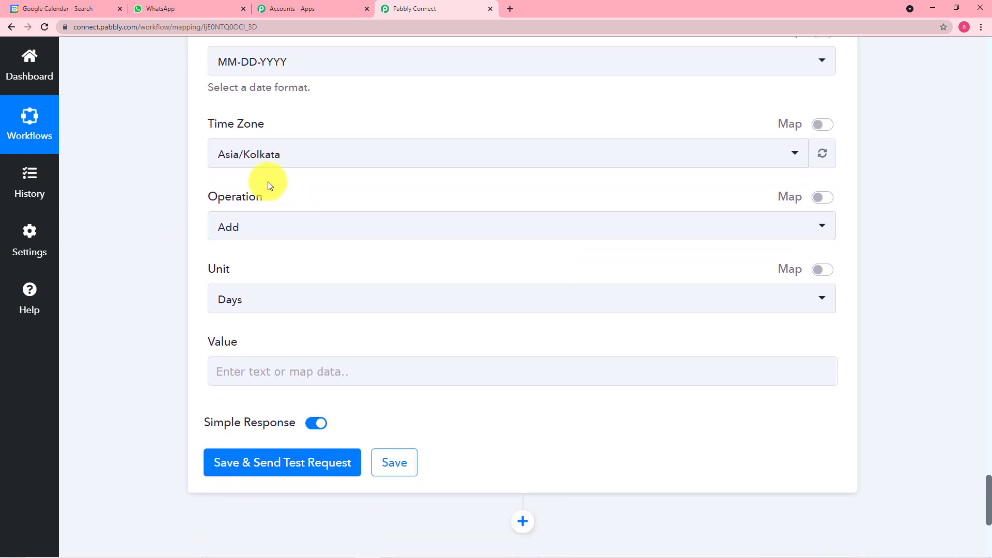
{"action": "left_click", "coordinate": [368, 236]}
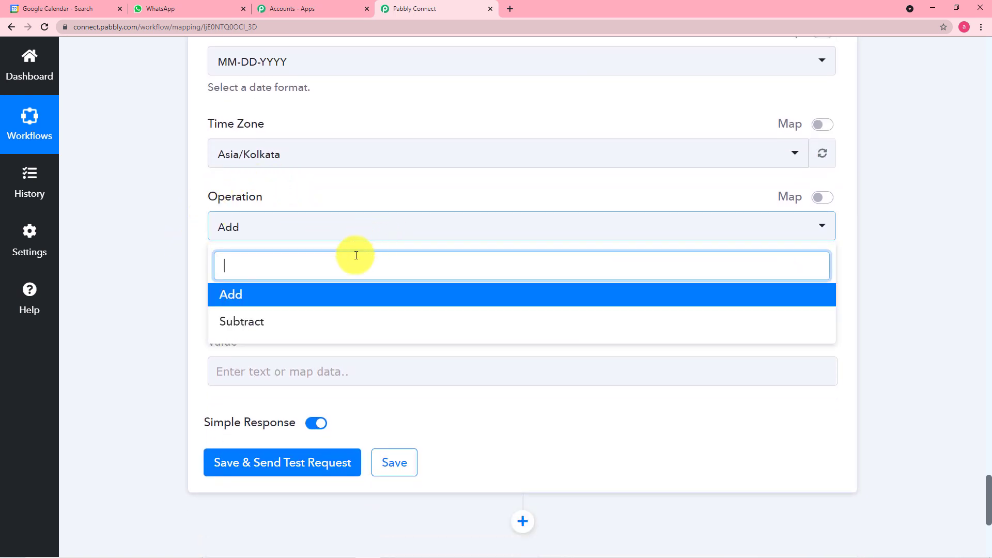
{"action": "left_click", "coordinate": [301, 299]}
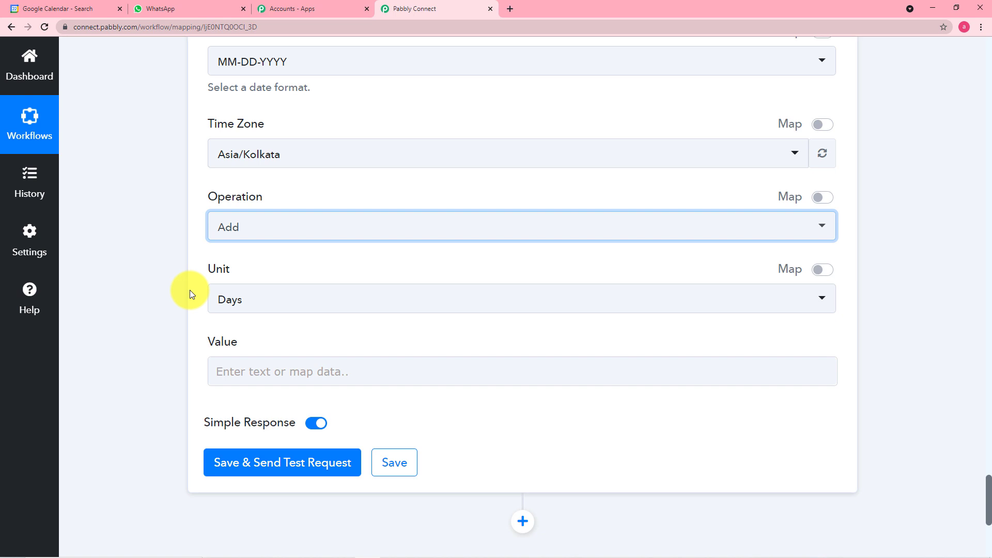
{"action": "scroll", "coordinate": [176, 259], "scroll_direction": "up", "scroll_amount": 5}
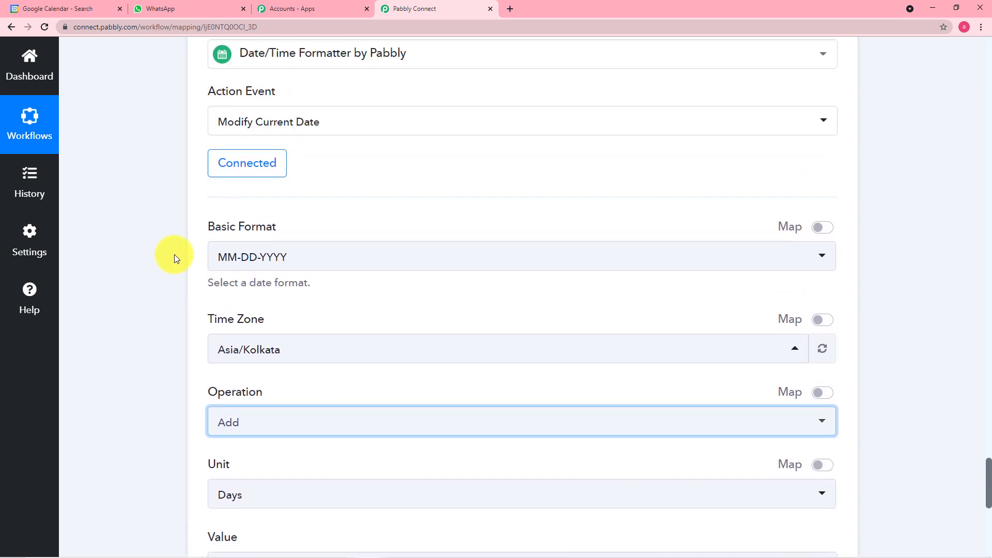
{"action": "scroll", "coordinate": [175, 254], "scroll_direction": "up", "scroll_amount": 1}
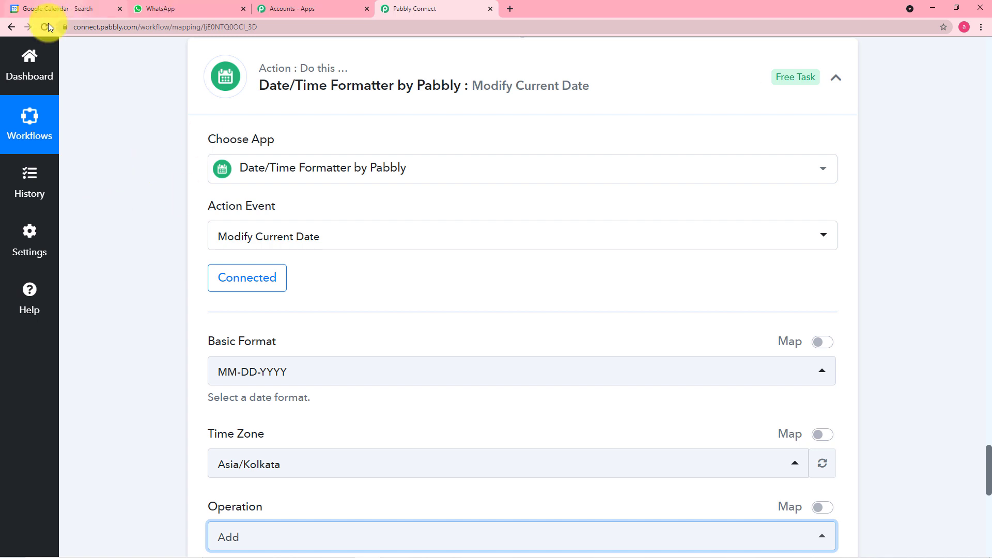
In Google Calendar, toggle My Calendar off and on, clear the search, and return to the 19–25 September 2021 week
{"action": "left_click", "coordinate": [59, 8]}
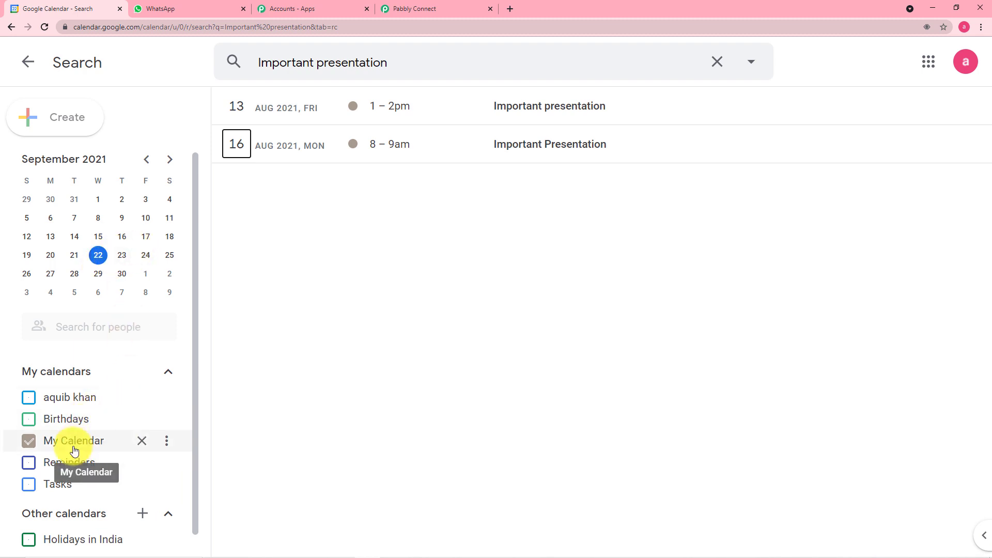
{"action": "left_click", "coordinate": [77, 440]}
{"action": "left_click", "coordinate": [77, 441]}
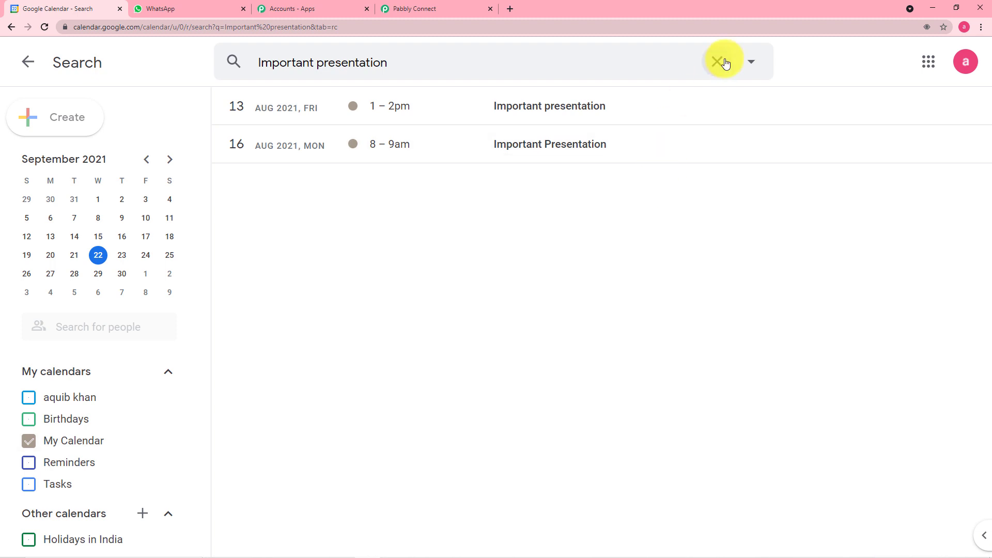
{"action": "left_click", "coordinate": [719, 62]}
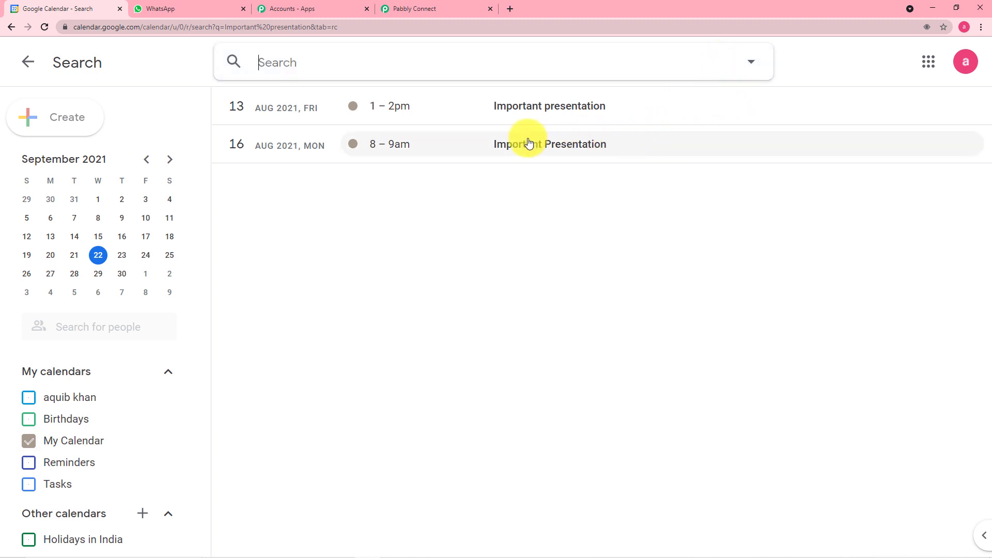
{"action": "key", "text": "Escape"}
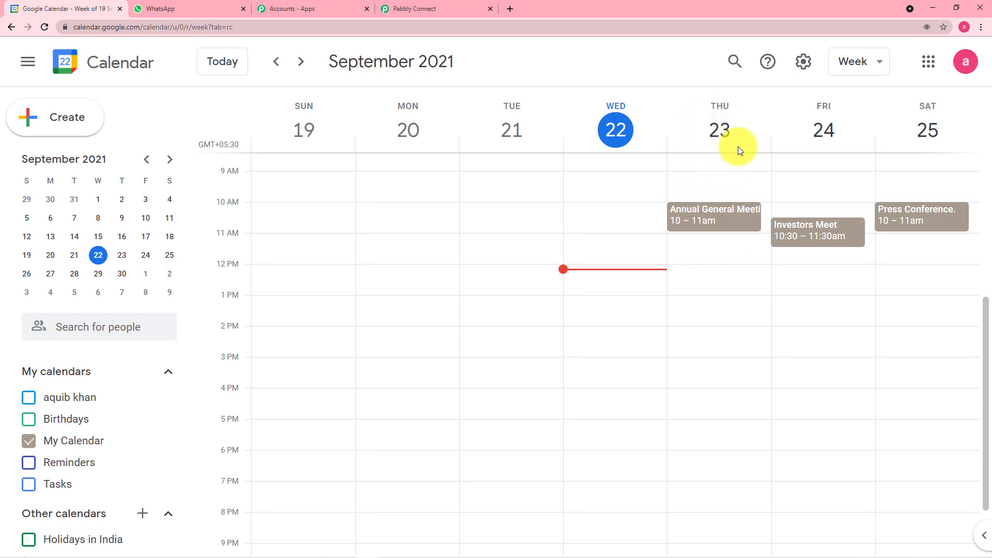
Return to Pabbly Connect and scroll through the Modify Current Date step's settings
{"action": "left_click", "coordinate": [441, 12]}
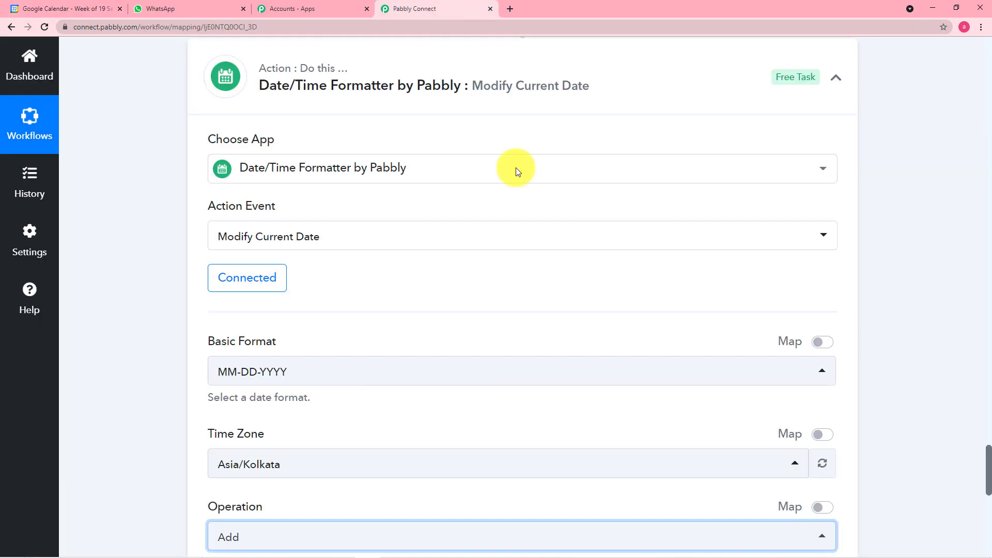
{"action": "scroll", "coordinate": [365, 195], "scroll_direction": "down", "scroll_amount": 1}
{"action": "scroll", "coordinate": [397, 206], "scroll_direction": "down", "scroll_amount": 3}
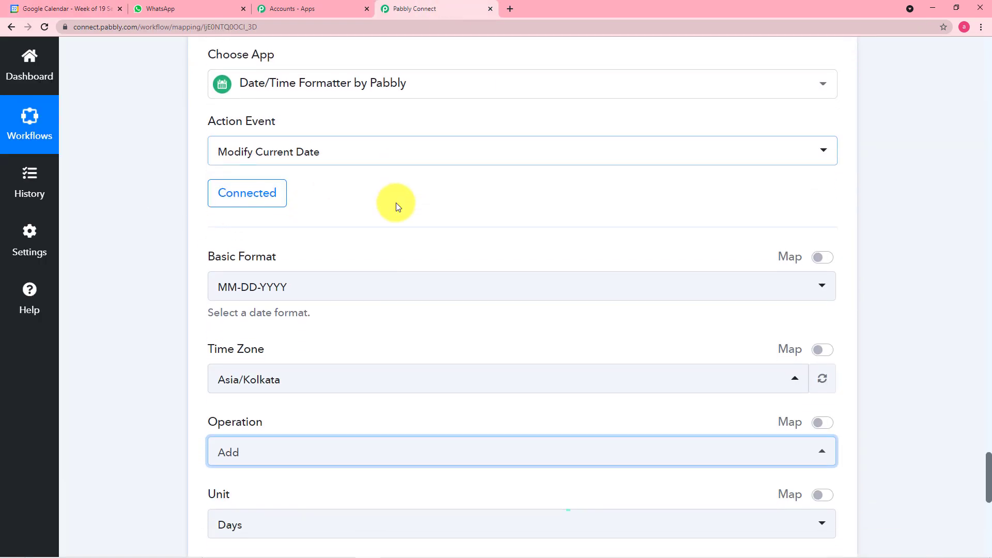
{"action": "scroll", "coordinate": [398, 212], "scroll_direction": "up", "scroll_amount": 7}
{"action": "scroll", "coordinate": [432, 206], "scroll_direction": "up", "scroll_amount": 4}
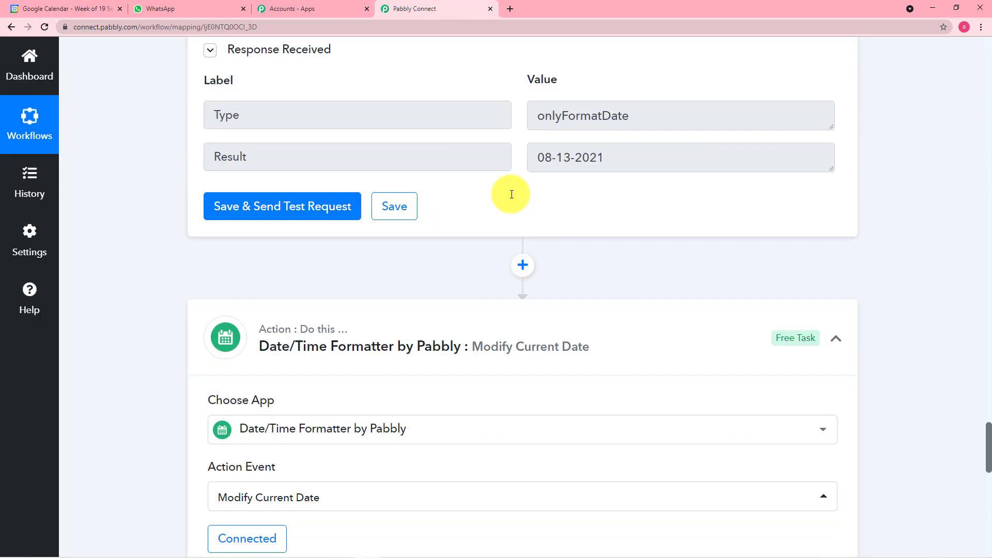
{"action": "scroll", "coordinate": [505, 305], "scroll_direction": "down", "scroll_amount": 4}
{"action": "scroll", "coordinate": [514, 297], "scroll_direction": "down", "scroll_amount": 4}
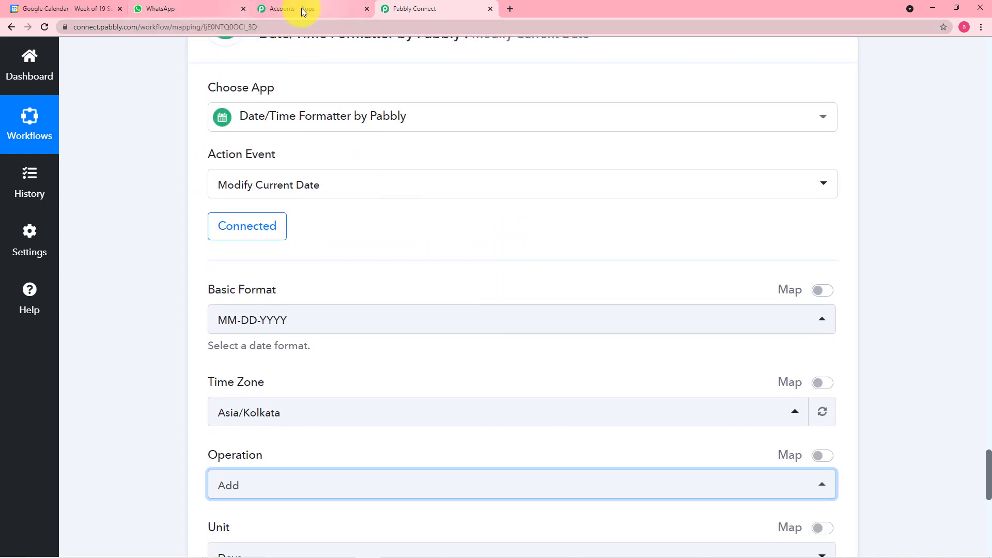
Cross-check this week's Google Calendar events twice, returning each time to the workflow form
{"action": "left_click", "coordinate": [94, 9]}
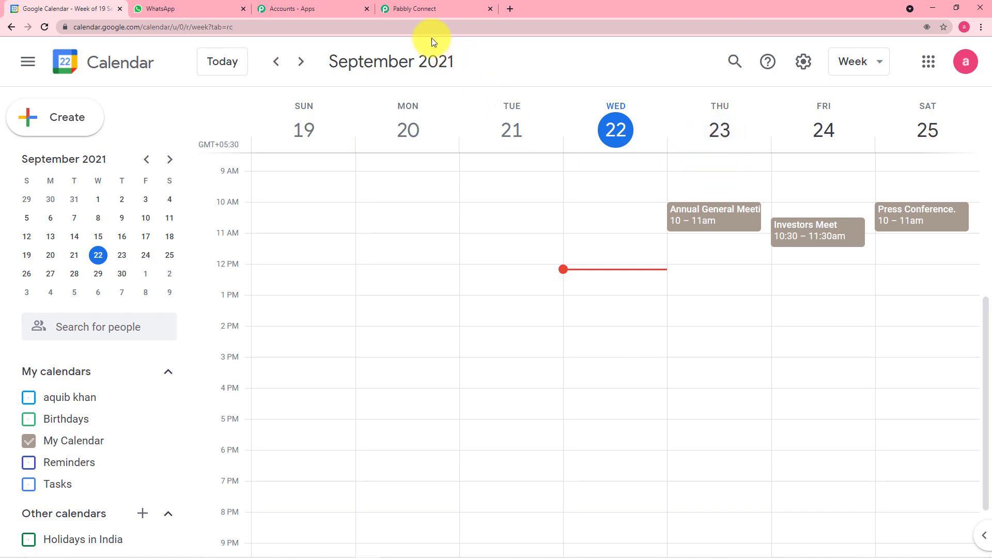
{"action": "left_click", "coordinate": [429, 9]}
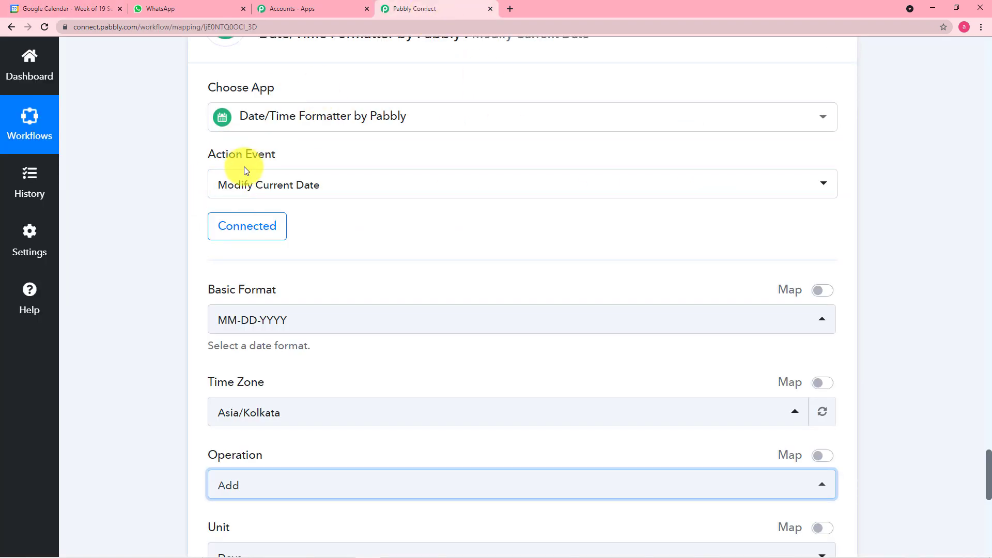
{"action": "scroll", "coordinate": [268, 155], "scroll_direction": "up", "scroll_amount": 1}
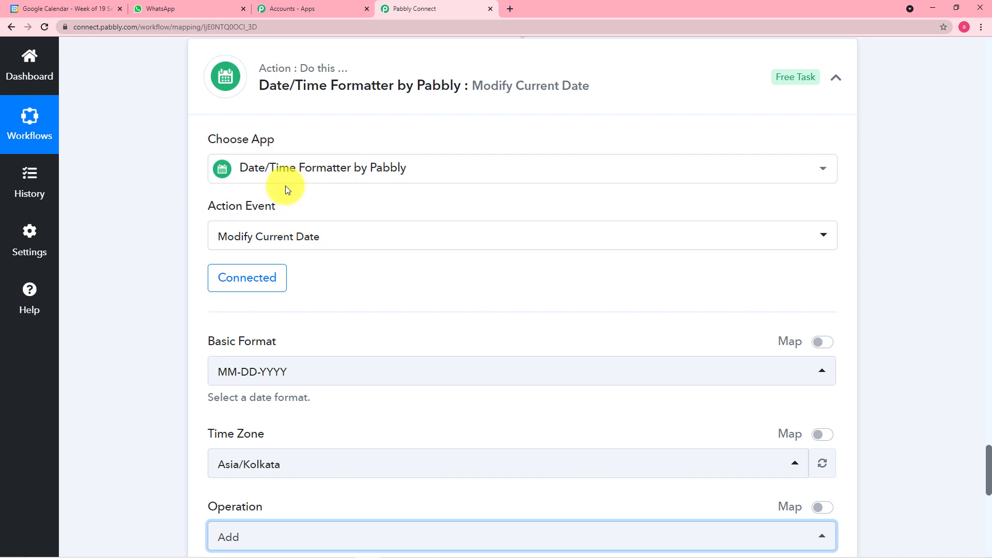
{"action": "scroll", "coordinate": [379, 248], "scroll_direction": "down", "scroll_amount": 4}
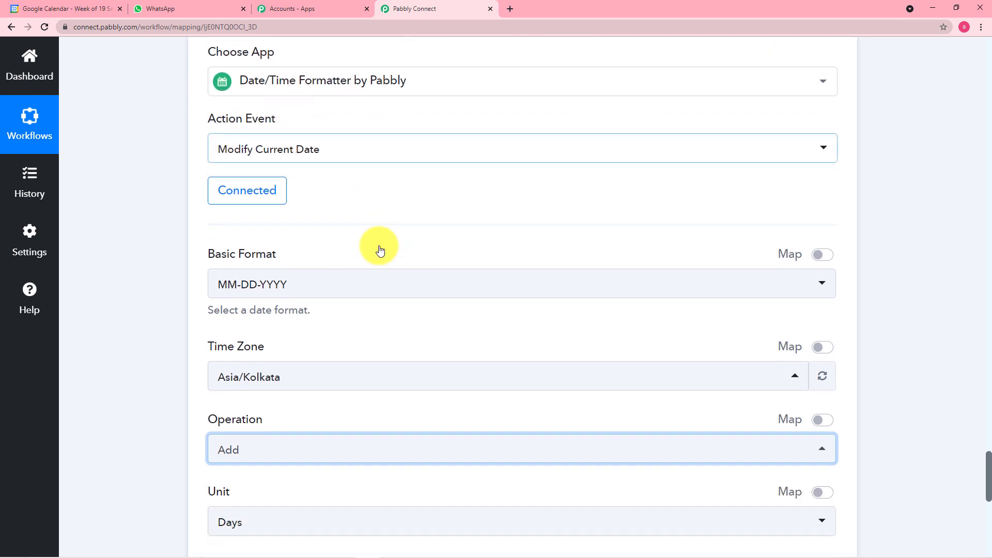
{"action": "scroll", "coordinate": [379, 263], "scroll_direction": "down", "scroll_amount": 1}
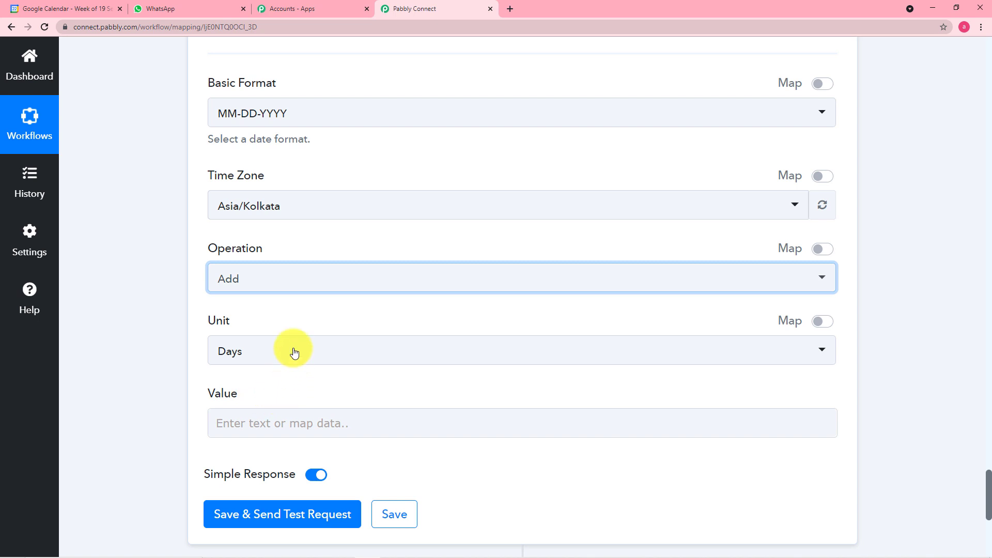
{"action": "scroll", "coordinate": [139, 302], "scroll_direction": "up", "scroll_amount": 2}
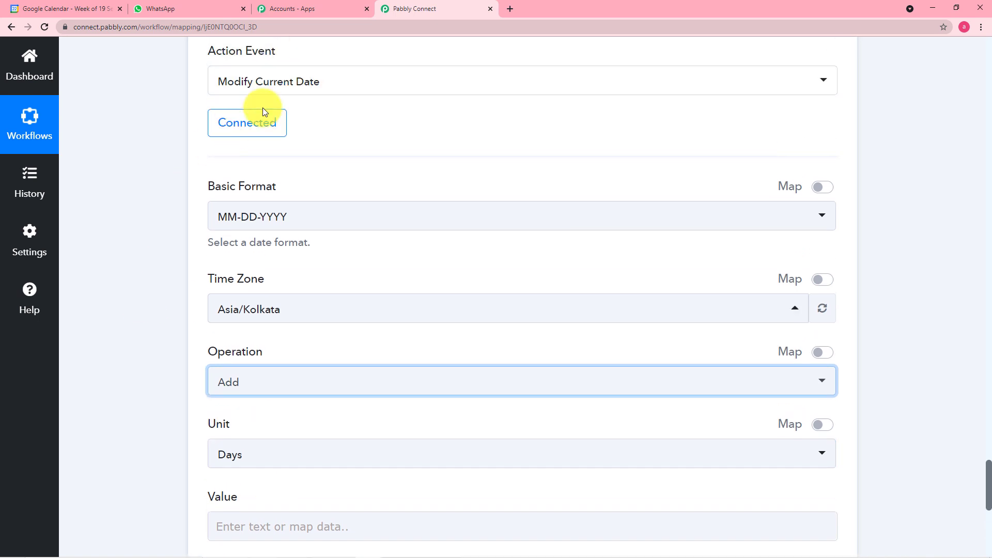
{"action": "left_click", "coordinate": [95, 10]}
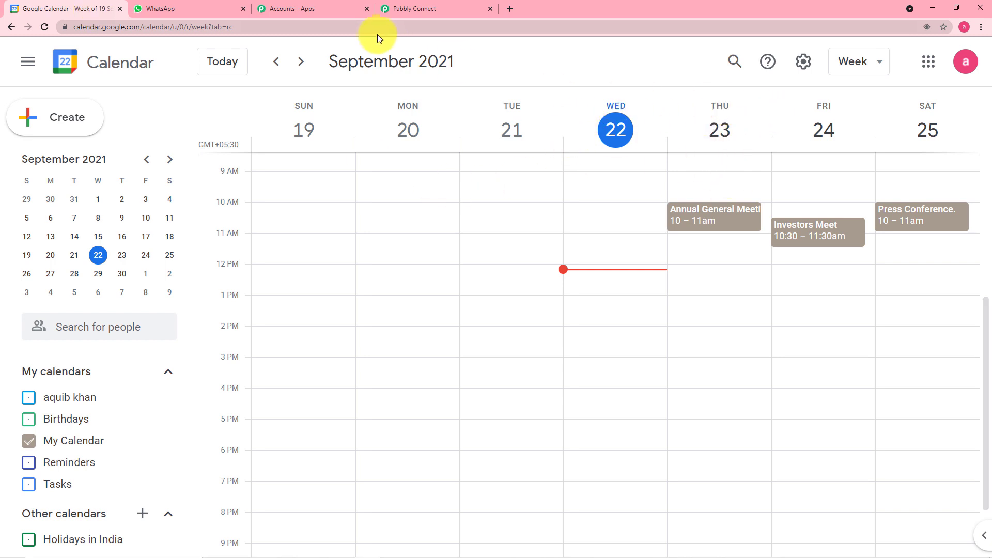
{"action": "left_click", "coordinate": [417, 7]}
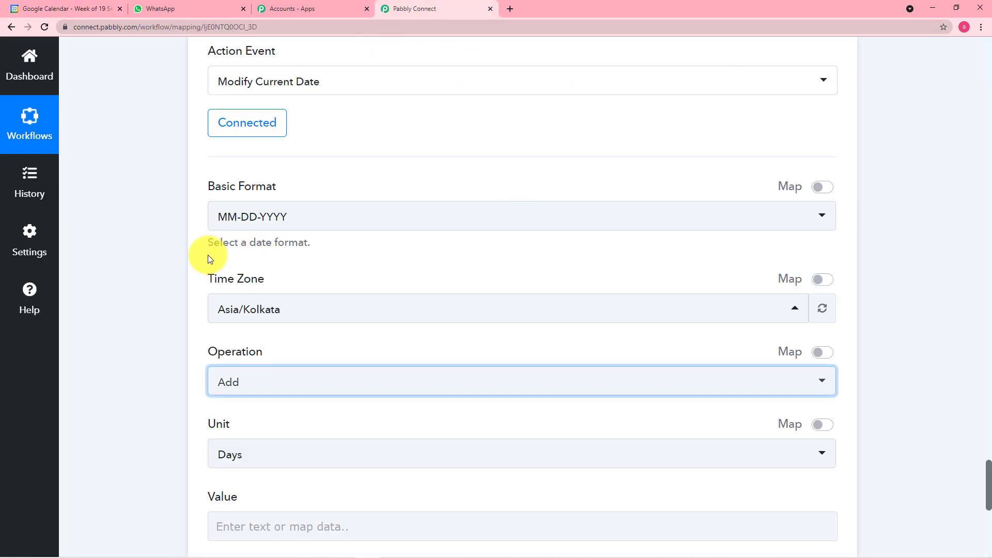
{"action": "scroll", "coordinate": [208, 255], "scroll_direction": "down", "scroll_amount": 2}
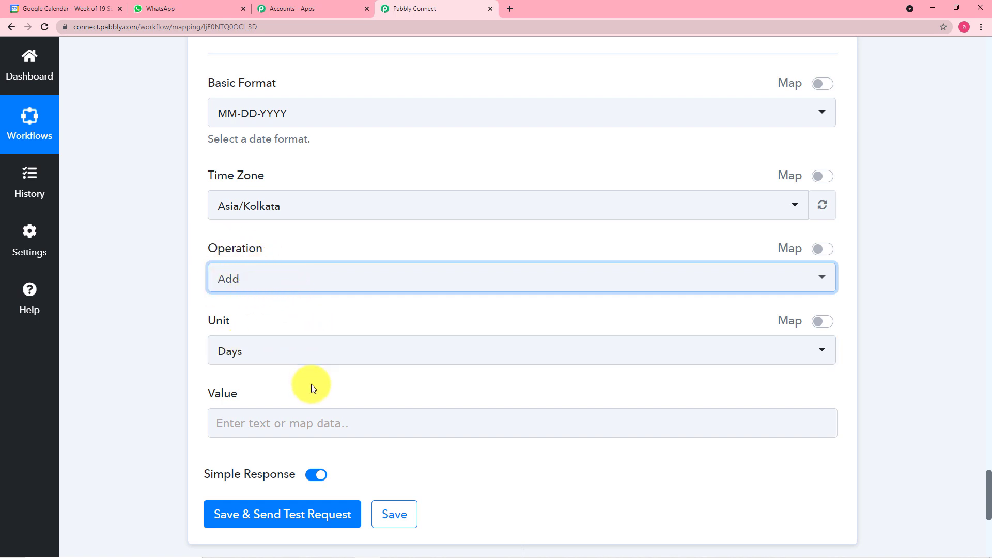
{"action": "scroll", "coordinate": [310, 381], "scroll_direction": "down", "scroll_amount": 2}
Enter 1 as the number of days to add, then save and test the step
{"action": "left_click", "coordinate": [306, 320]}
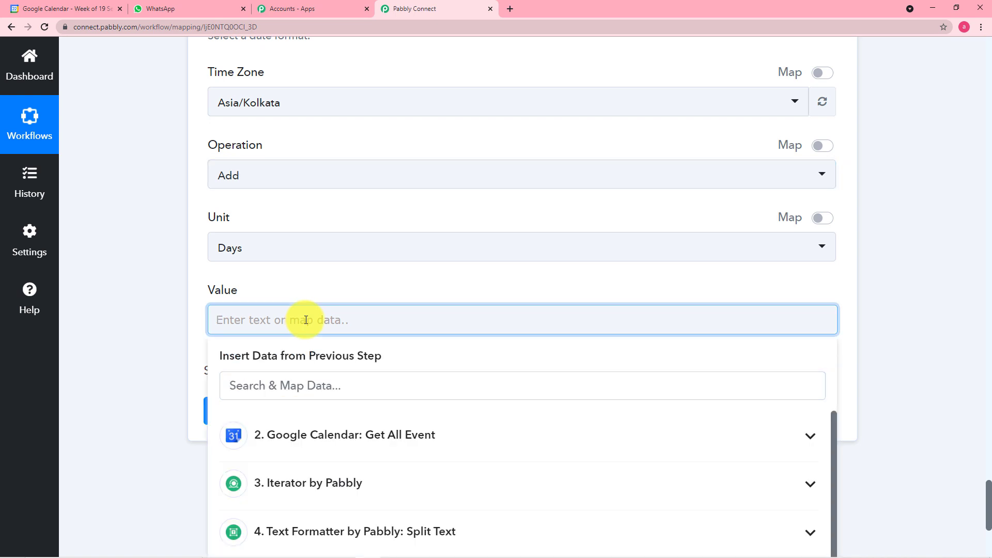
{"action": "left_click", "coordinate": [172, 304]}
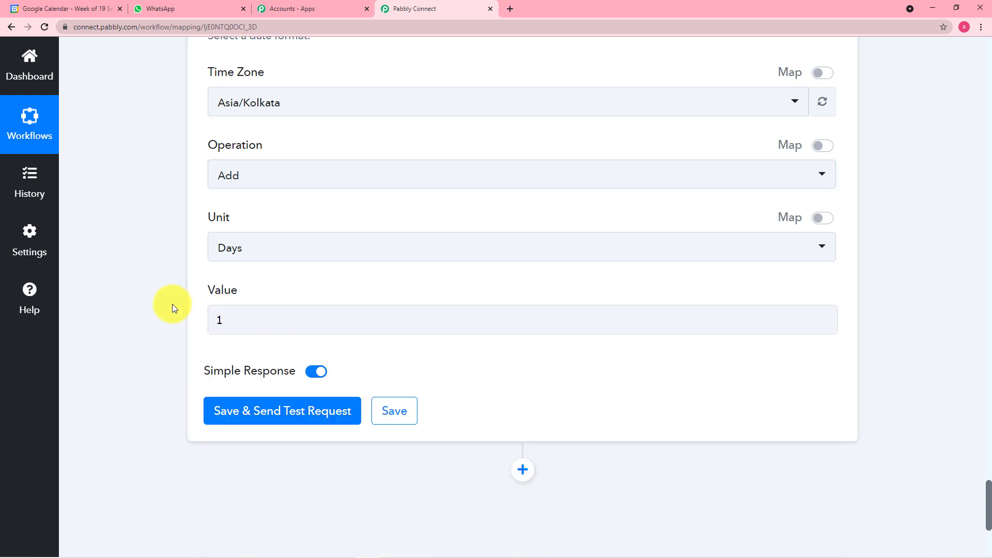
{"action": "left_click", "coordinate": [253, 415]}
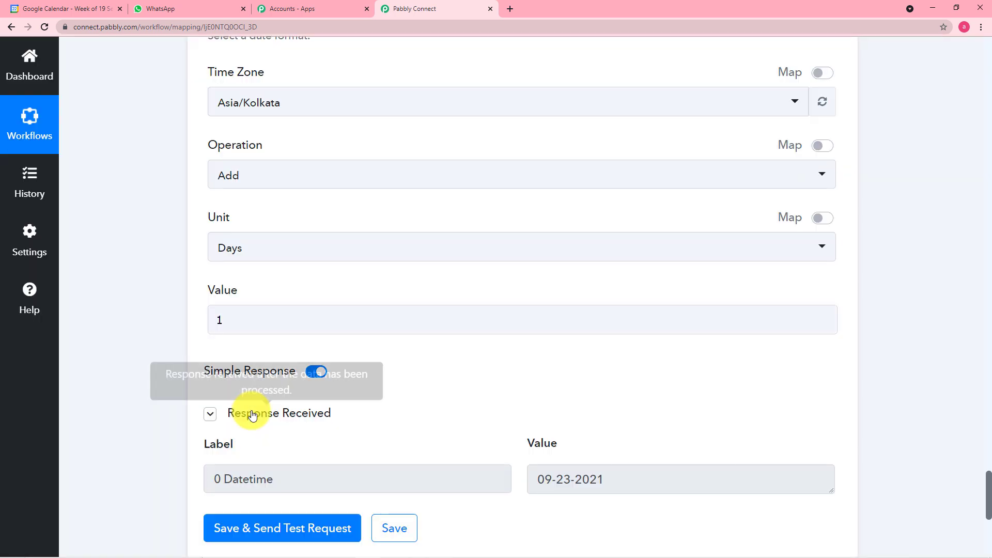
{"action": "scroll", "coordinate": [496, 429], "scroll_direction": "down", "scroll_amount": 1}
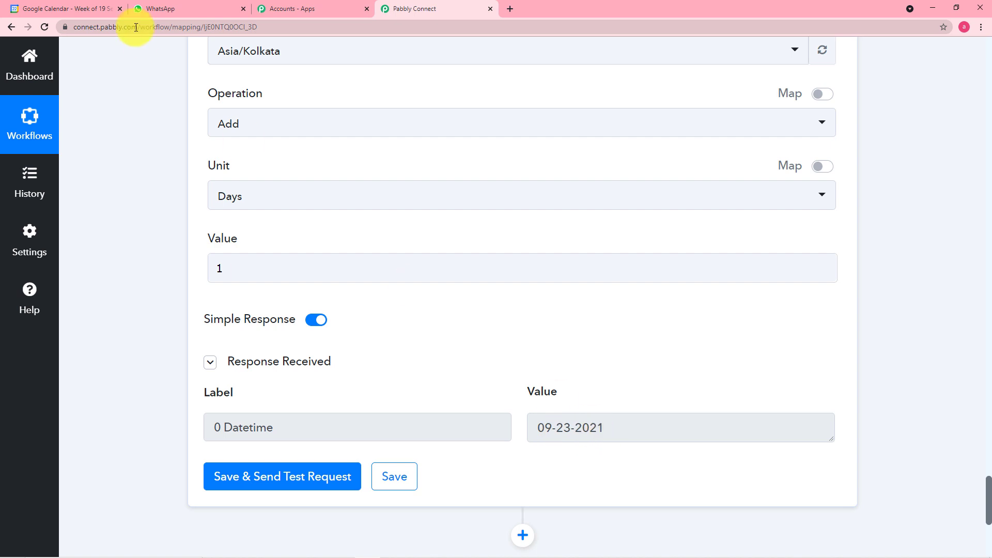
Compare the returned Datetime 09-23-2021 against the Google Calendar week
{"action": "left_click", "coordinate": [80, 9]}
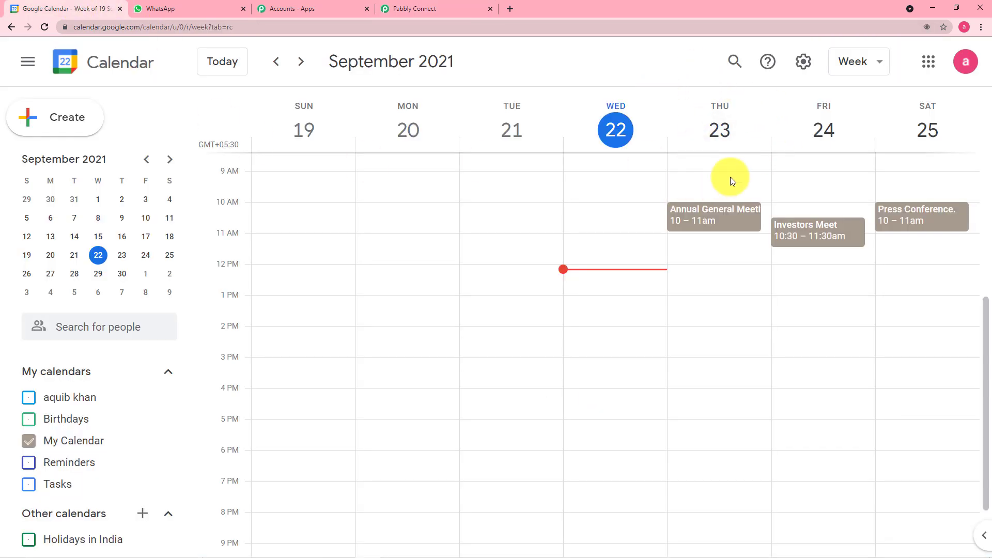
{"action": "left_click", "coordinate": [420, 10]}
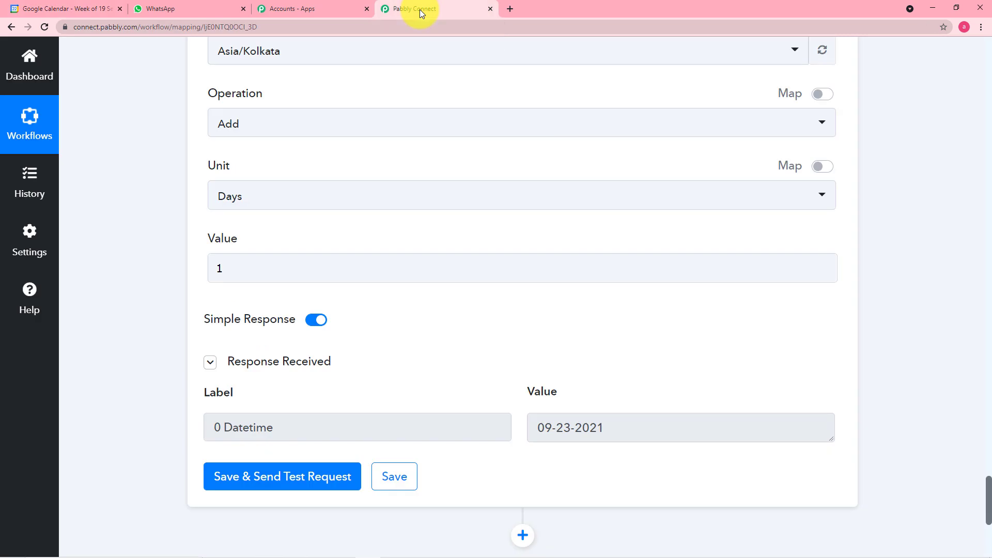
{"action": "scroll", "coordinate": [363, 152], "scroll_direction": "down", "scroll_amount": 4}
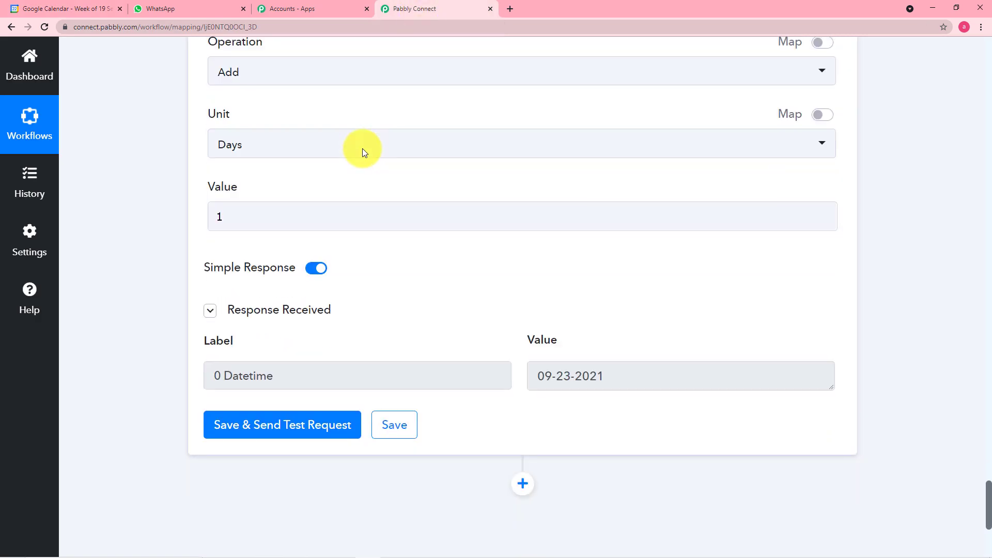
{"action": "scroll", "coordinate": [362, 147], "scroll_direction": "down", "scroll_amount": 3}
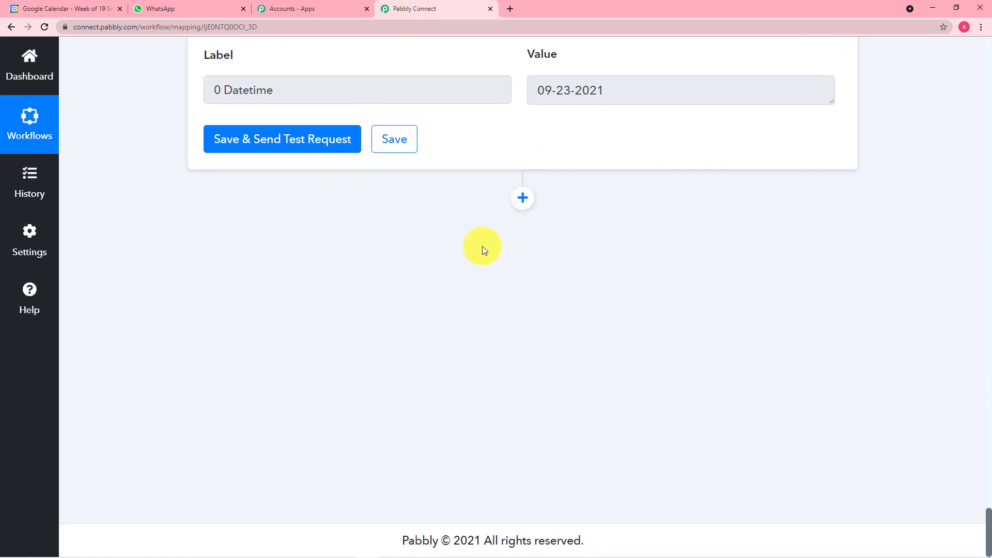
Add a new action step using the Number Formatter app, found by searching 'nu'
{"action": "left_click", "coordinate": [523, 198]}
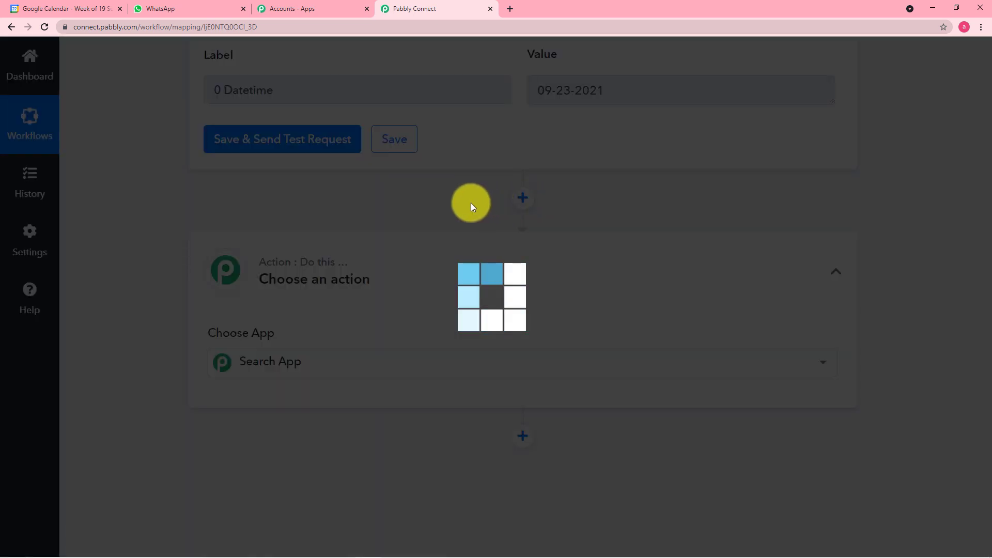
{"action": "scroll", "coordinate": [471, 203], "scroll_direction": "down", "scroll_amount": 3}
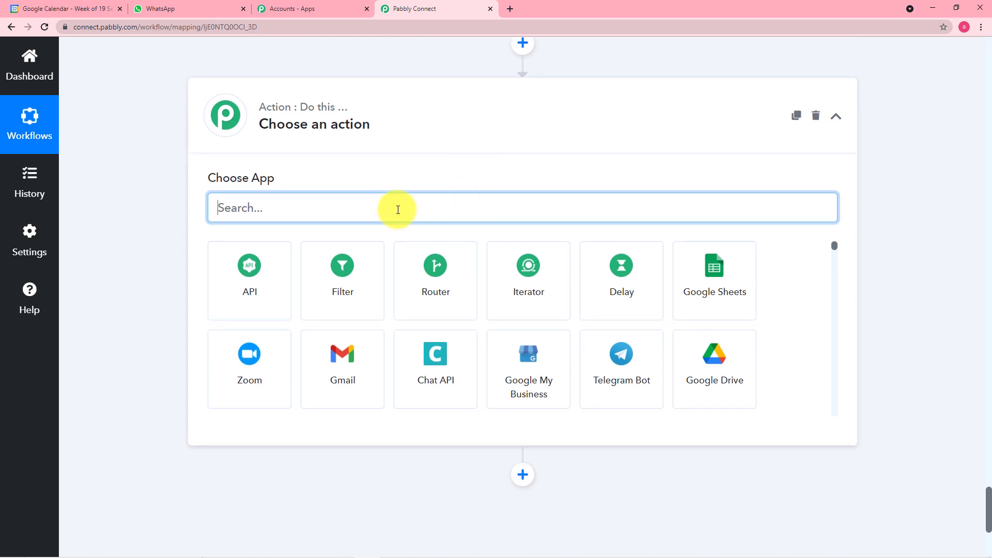
{"action": "type", "text": "nu"}
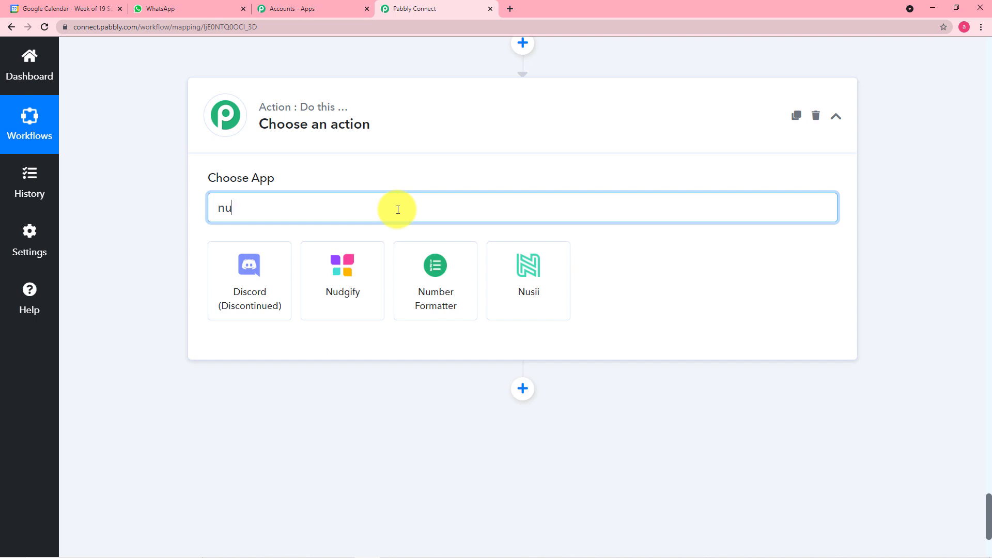
{"action": "left_click", "coordinate": [443, 271]}
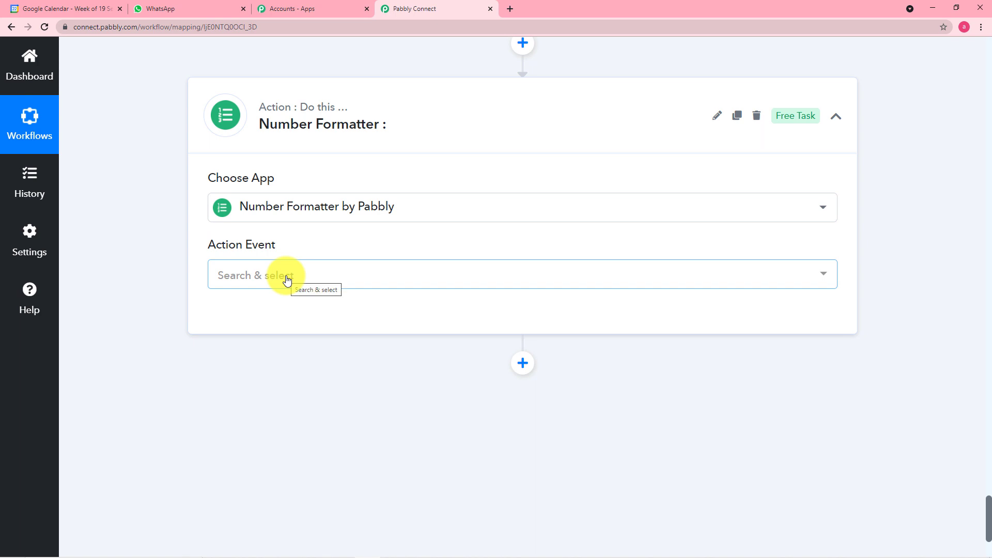
Choose Spreadsheet Formulas as the action event and connect it
{"action": "left_click", "coordinate": [288, 281]}
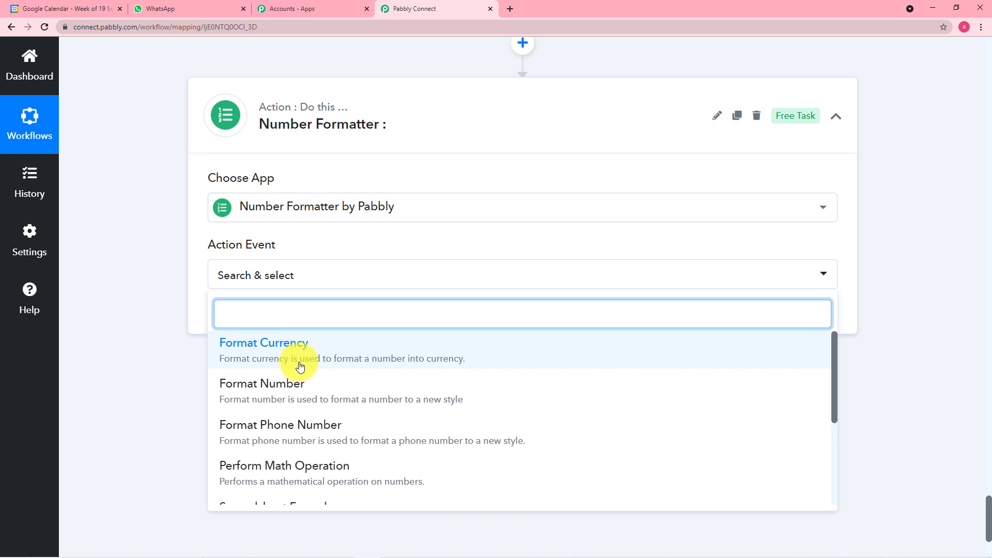
{"action": "type", "text": "sp"}
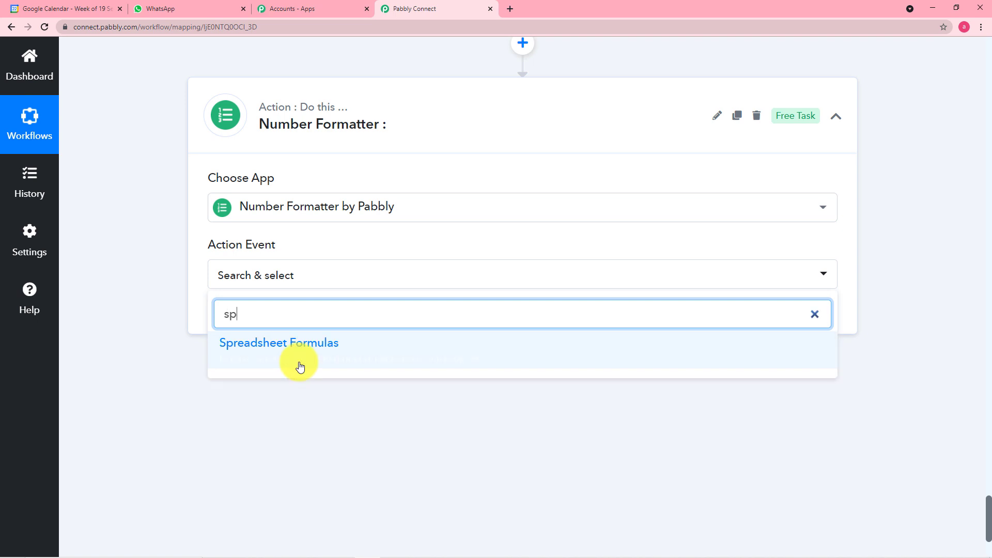
{"action": "left_click", "coordinate": [304, 359]}
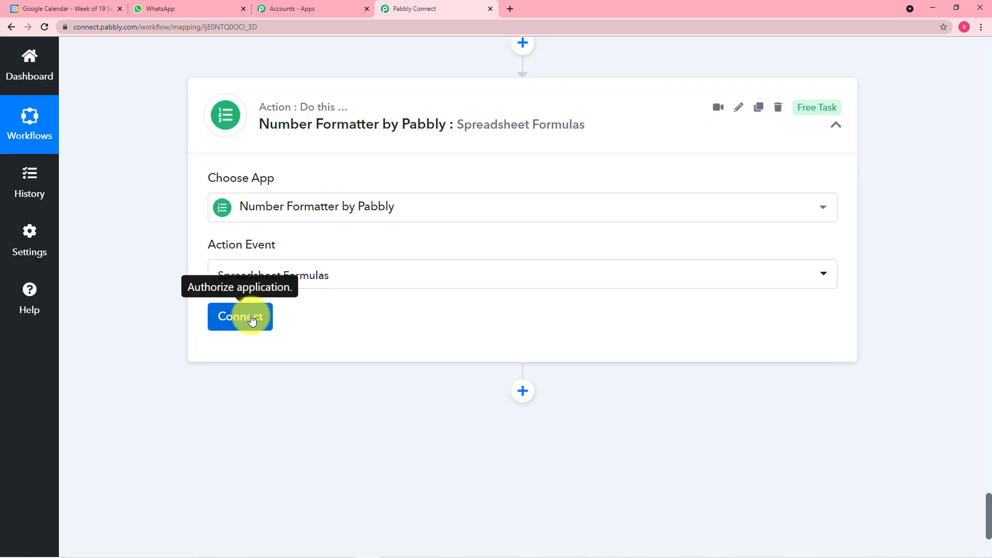
{"action": "left_click", "coordinate": [248, 316]}
{"action": "scroll", "coordinate": [150, 304], "scroll_direction": "down", "scroll_amount": 4}
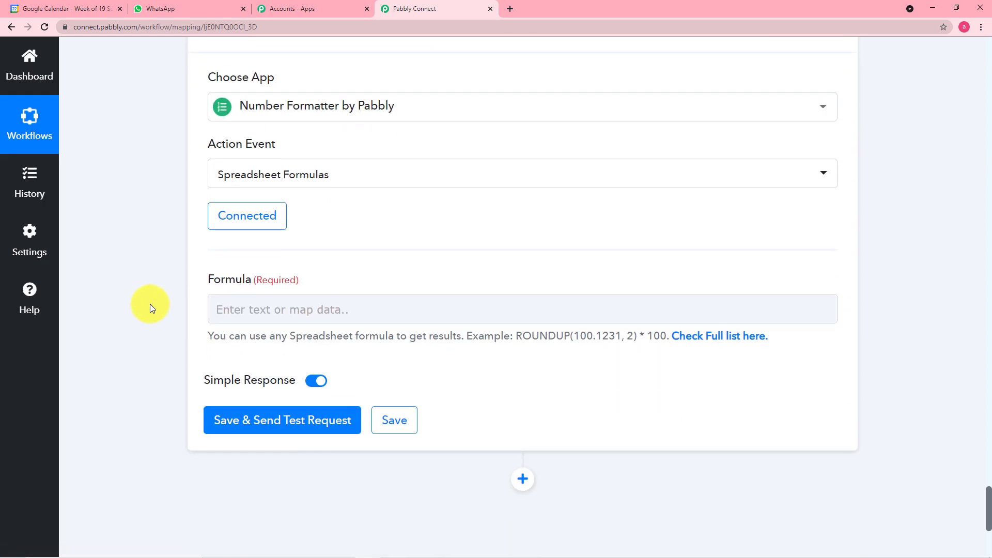
{"action": "left_click", "coordinate": [466, 200]}
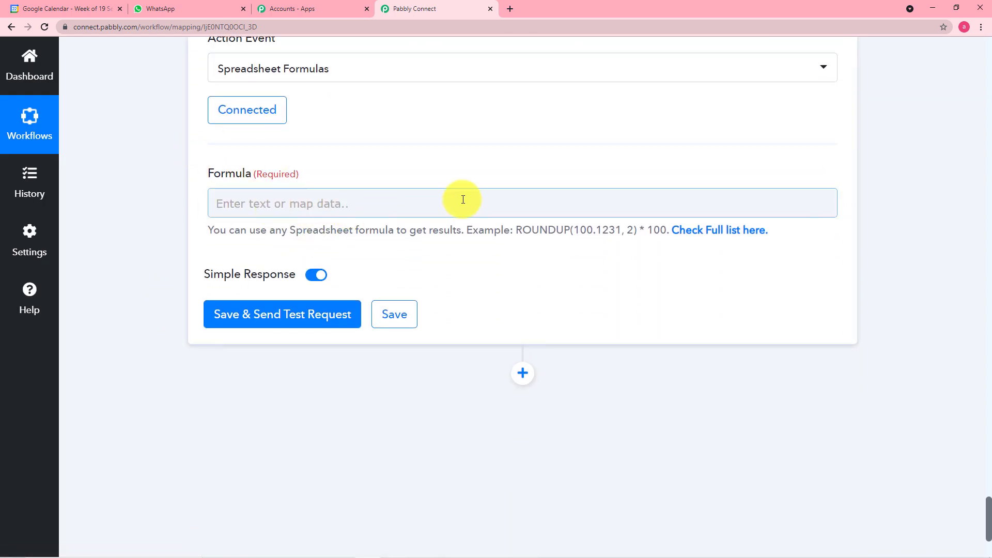
Open the full supported formulas list and copy the DAYS('3/15/11', '2/1/11') example
{"action": "left_click", "coordinate": [731, 235]}
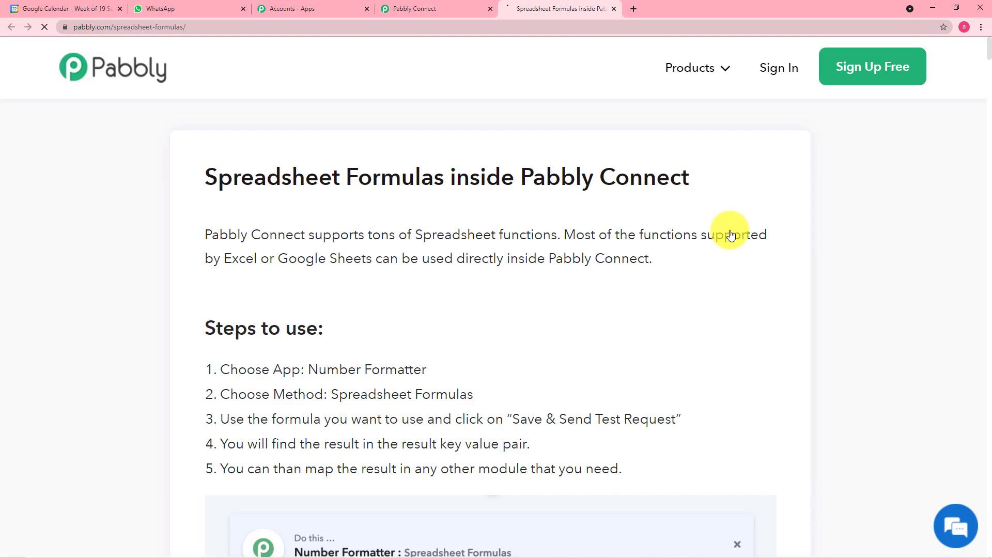
{"action": "scroll", "coordinate": [702, 236], "scroll_direction": "down", "scroll_amount": 4}
{"action": "scroll", "coordinate": [702, 236], "scroll_direction": "down", "scroll_amount": 15}
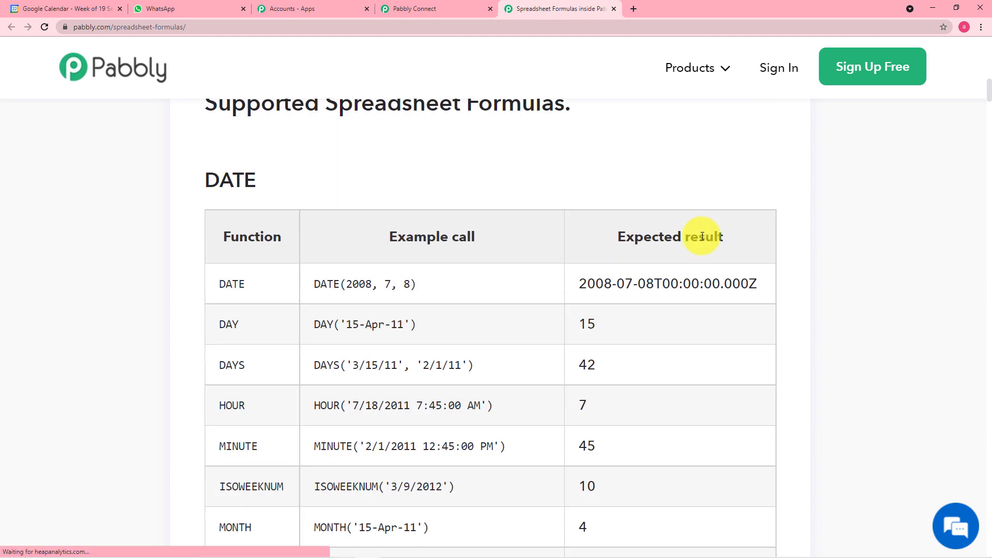
{"action": "scroll", "coordinate": [662, 280], "scroll_direction": "down", "scroll_amount": 1}
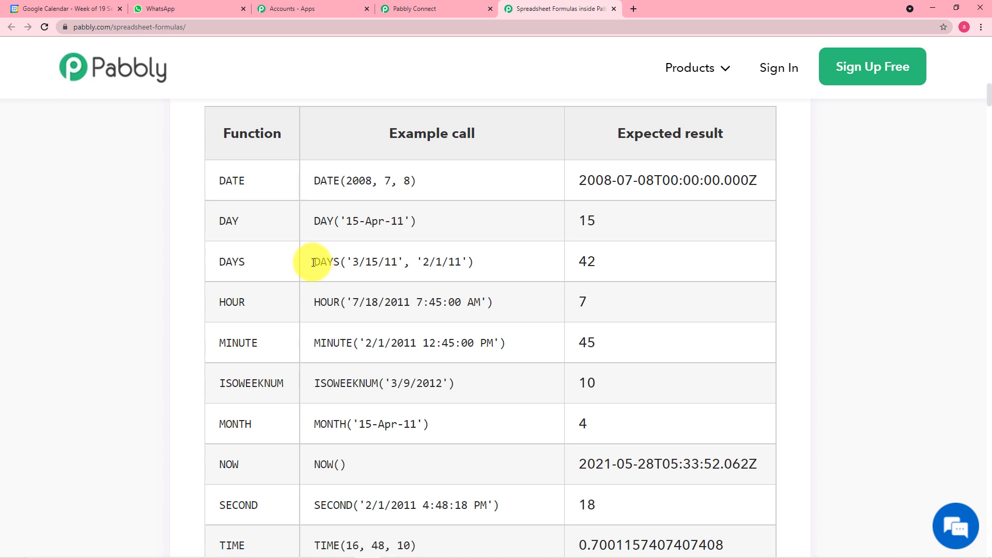
{"action": "left_click_drag", "start_coordinate": [313, 263], "coordinate": [476, 262]}
{"action": "right_click", "coordinate": [468, 262]}
{"action": "left_click", "coordinate": [467, 262]}
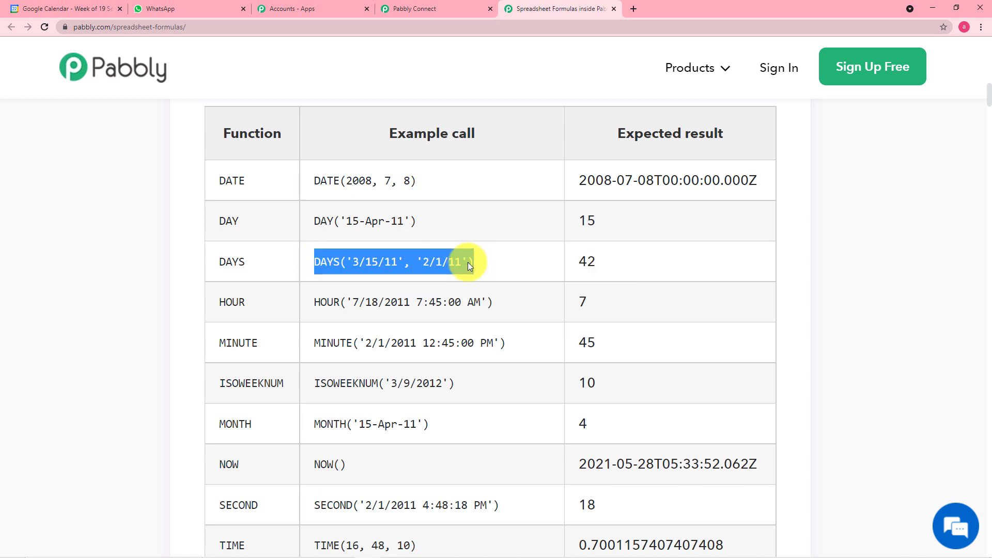
{"action": "left_click", "coordinate": [455, 7]}
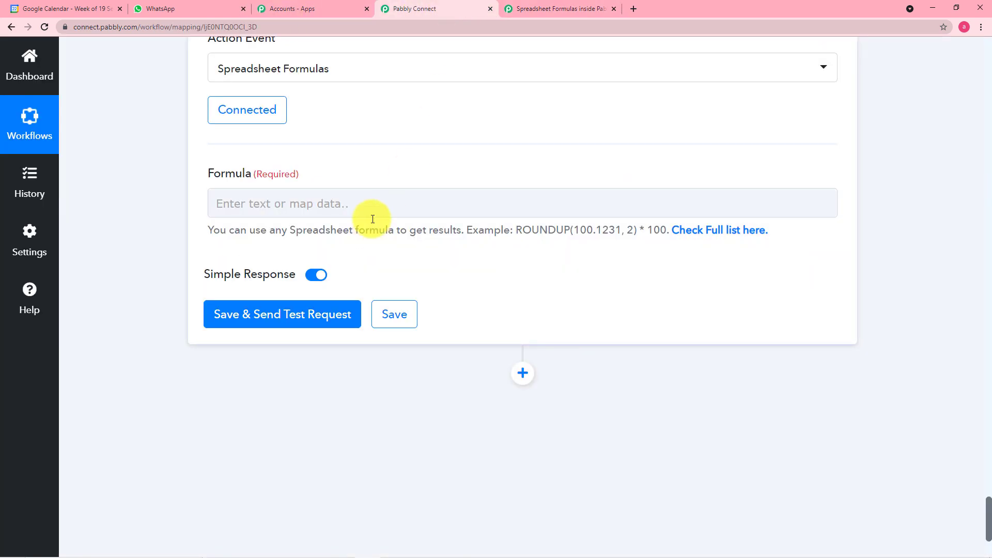
Paste the DAYS('3/15/11', '2/1/11') example into the Formula field
{"action": "left_click", "coordinate": [370, 201]}
{"action": "right_click", "coordinate": [265, 204]}
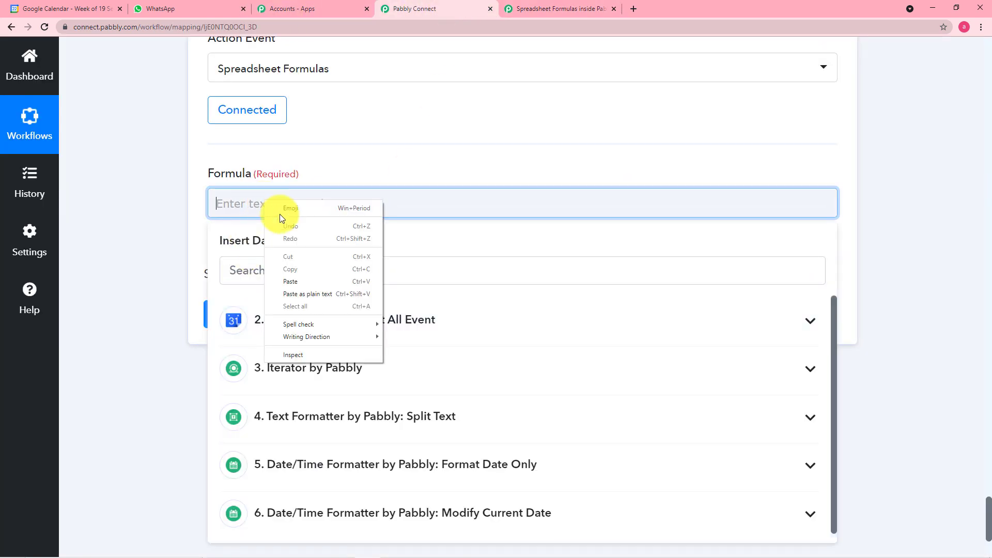
{"action": "left_click", "coordinate": [290, 282]}
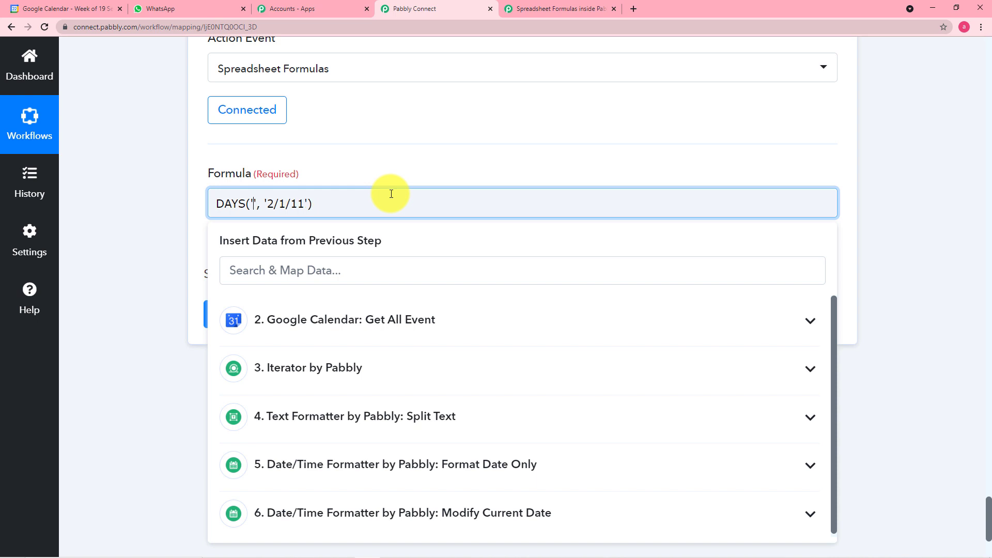
Replace its dates with mapped 5. Result (08-13-2021) and 6. 0 Datetime (09-23-2021)
{"action": "scroll", "coordinate": [98, 302], "scroll_direction": "down", "scroll_amount": 3}
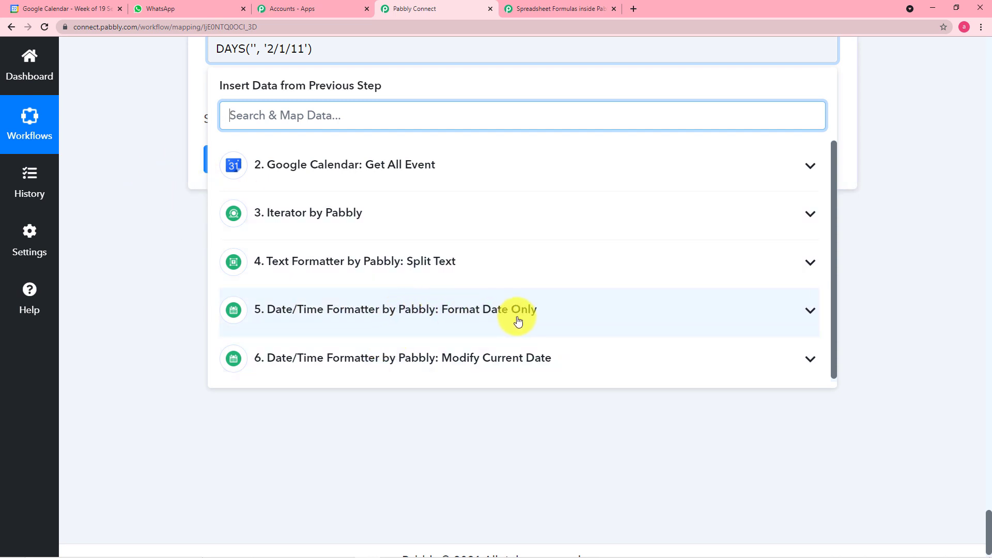
{"action": "left_click", "coordinate": [472, 323]}
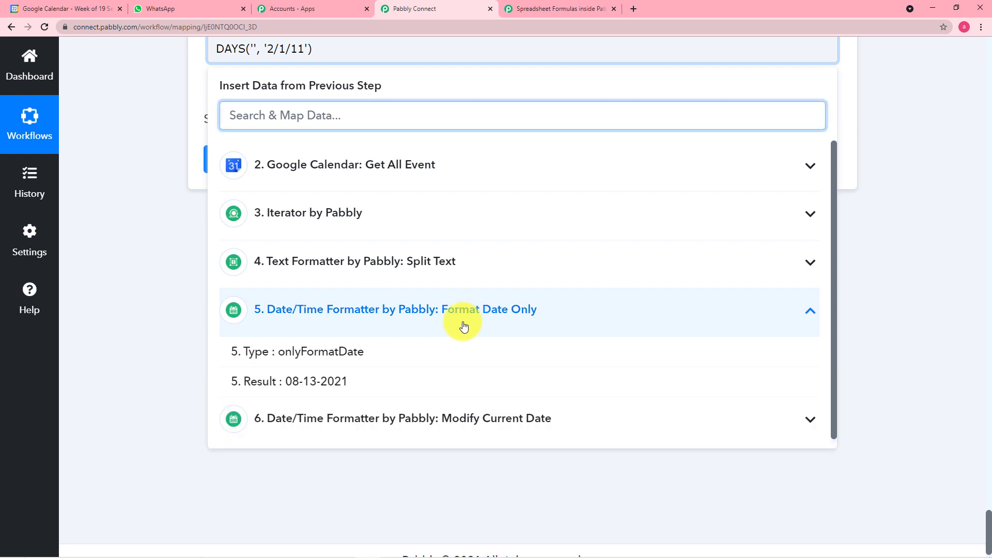
{"action": "left_click", "coordinate": [330, 383]}
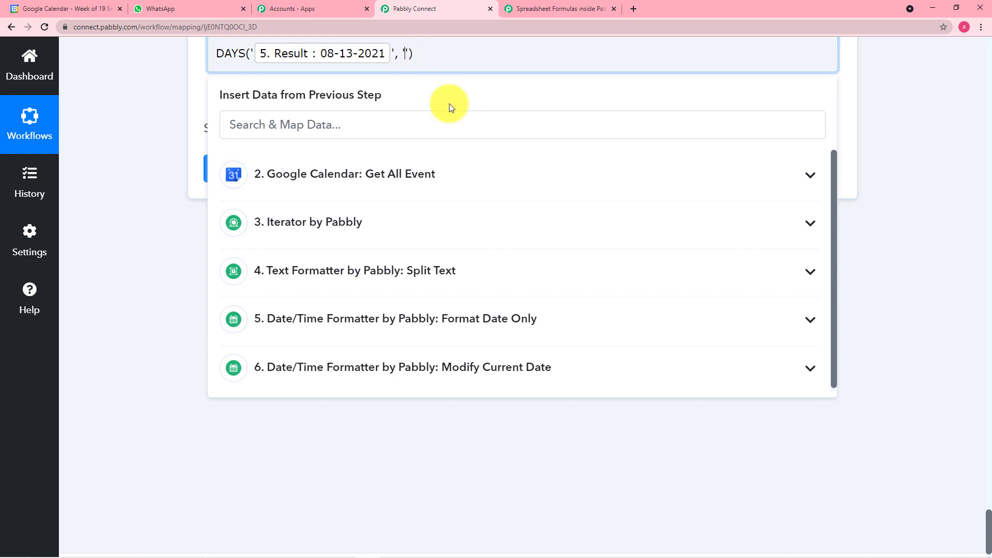
{"action": "left_click", "coordinate": [475, 375]}
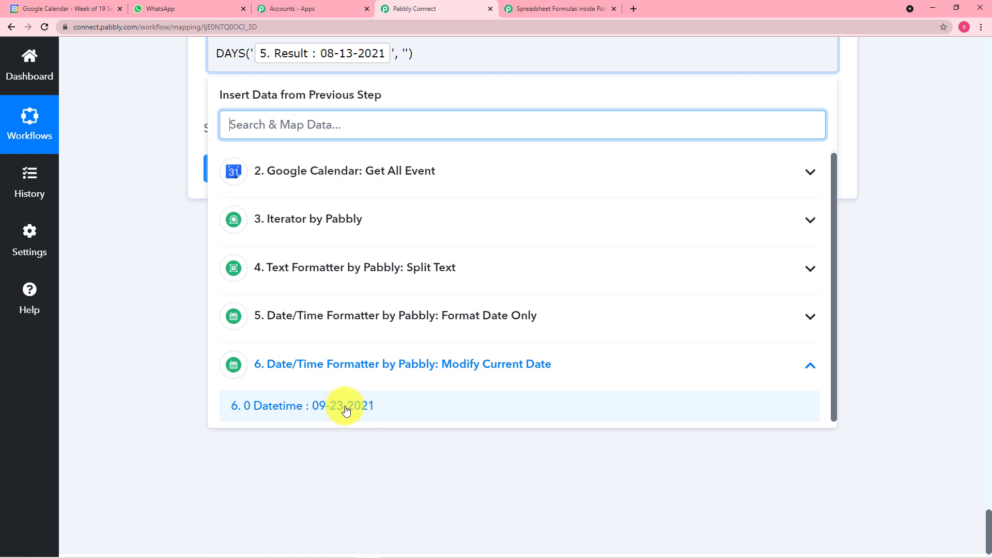
{"action": "left_click", "coordinate": [346, 408]}
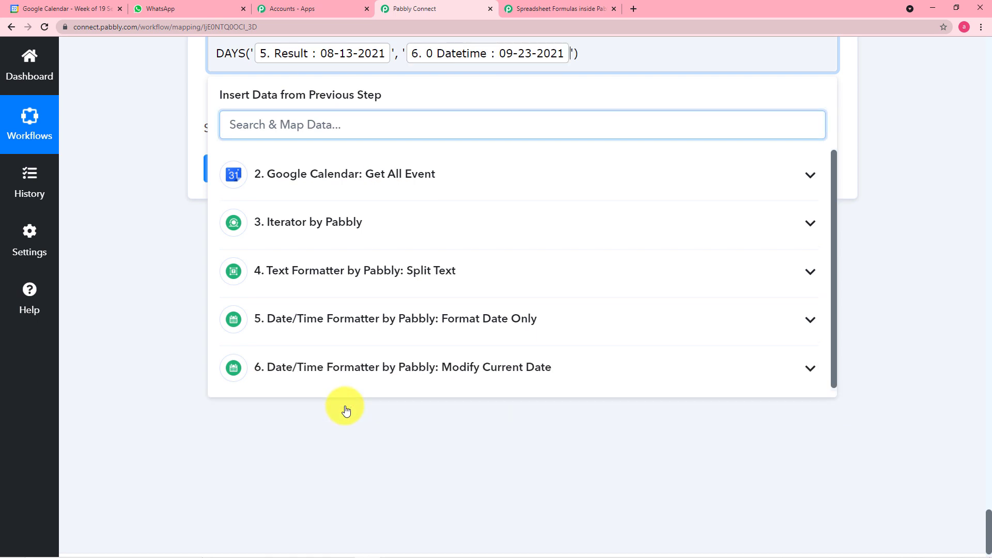
{"action": "left_click", "coordinate": [126, 237]}
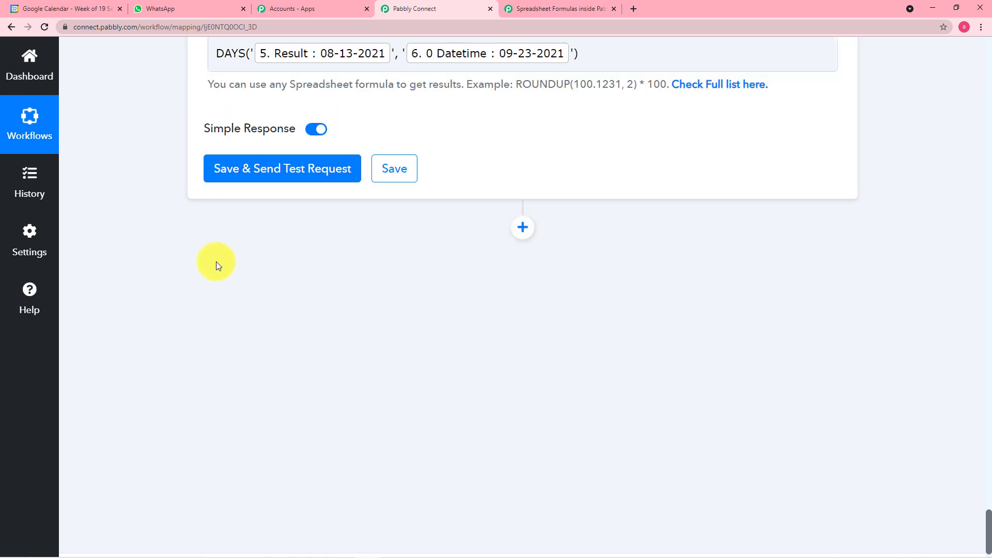
{"action": "scroll", "coordinate": [285, 288], "scroll_direction": "up", "scroll_amount": 2}
Save and test the DAYS formula step, confirming Type spreadsheetFormula and Result -41
{"action": "left_click", "coordinate": [256, 272]}
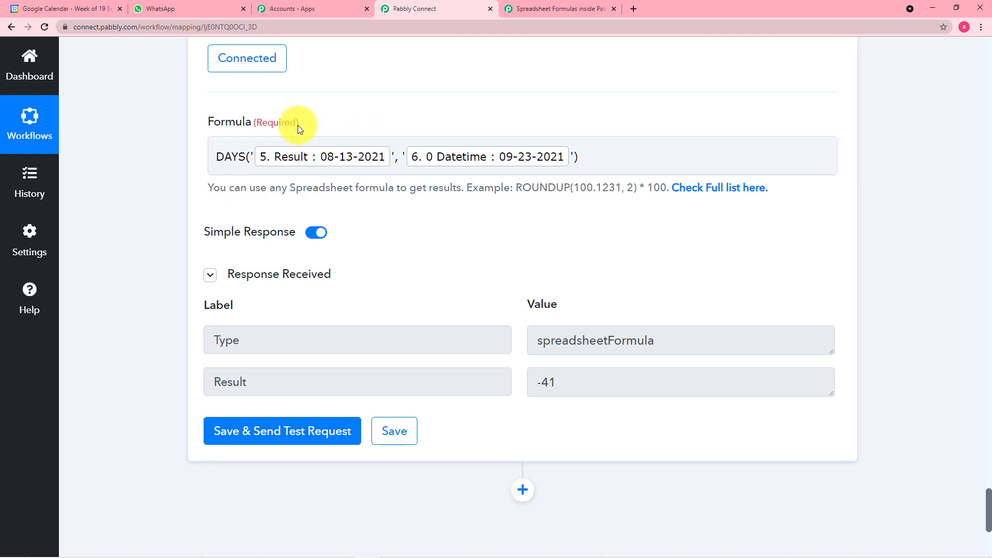
{"action": "left_click", "coordinate": [333, 172]}
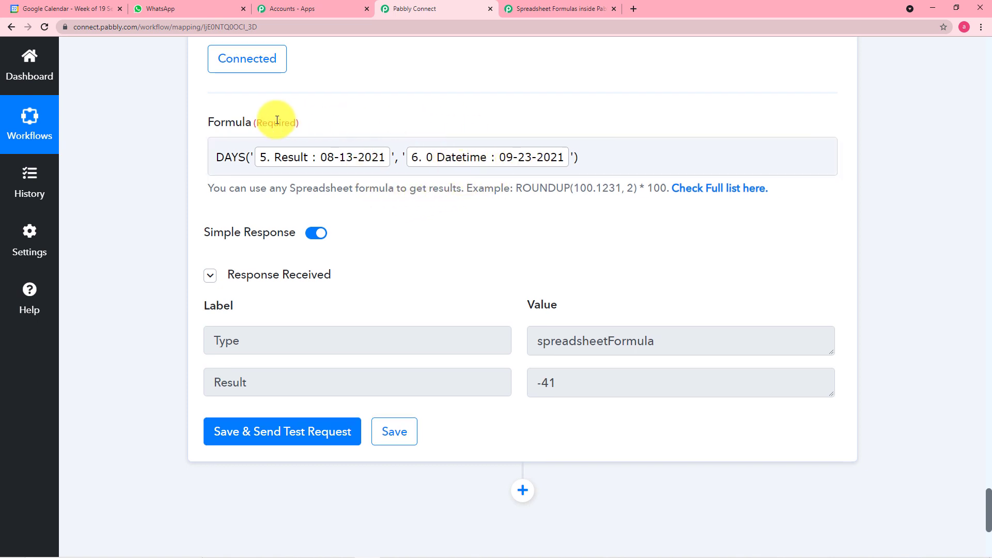
{"action": "scroll", "coordinate": [283, 118], "scroll_direction": "up", "scroll_amount": 10}
{"action": "scroll", "coordinate": [371, 119], "scroll_direction": "up", "scroll_amount": 4}
{"action": "scroll", "coordinate": [369, 315], "scroll_direction": "down", "scroll_amount": 11}
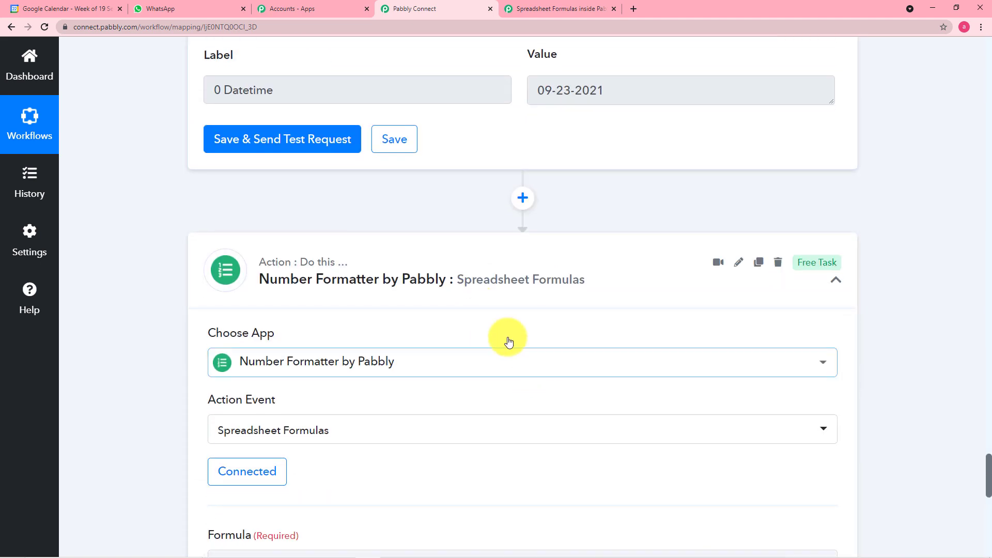
{"action": "scroll", "coordinate": [506, 377], "scroll_direction": "down", "scroll_amount": 1}
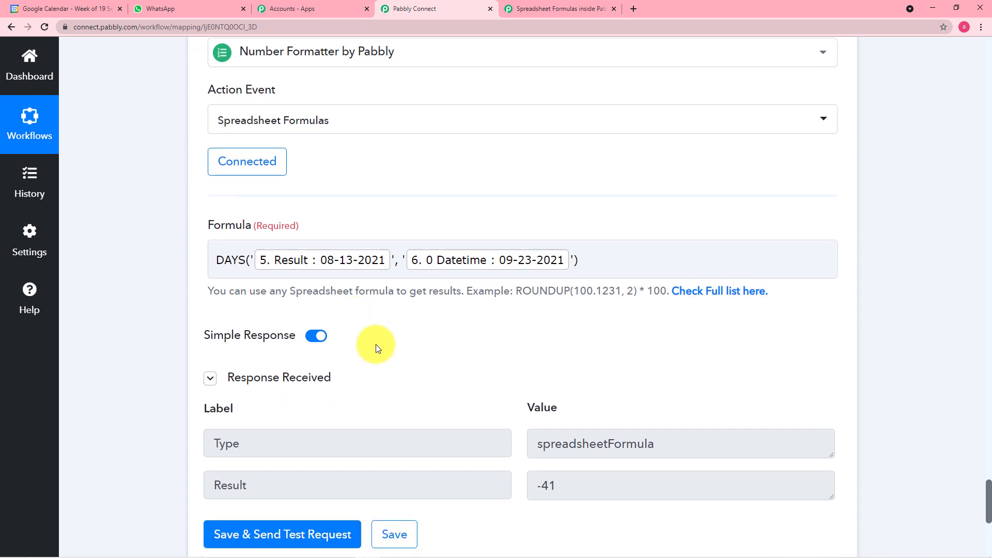
{"action": "scroll", "coordinate": [523, 349], "scroll_direction": "down", "scroll_amount": 1}
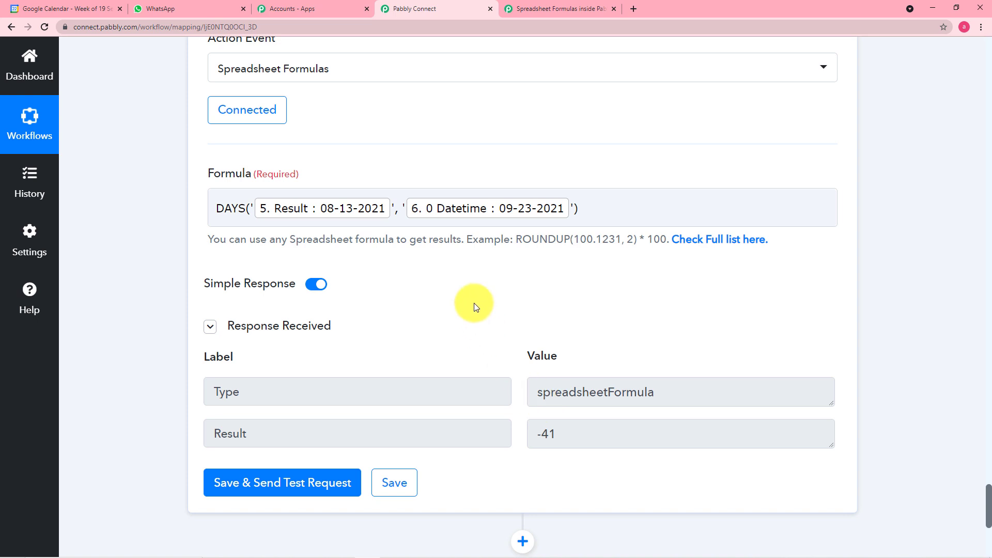
{"action": "scroll", "coordinate": [476, 307], "scroll_direction": "down", "scroll_amount": 4}
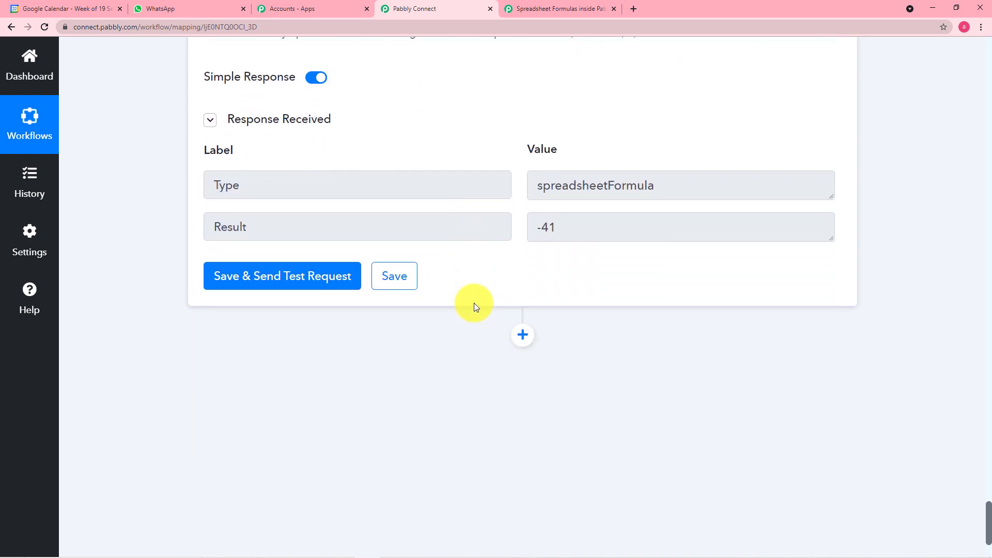
{"action": "scroll", "coordinate": [475, 306], "scroll_direction": "down", "scroll_amount": 1}
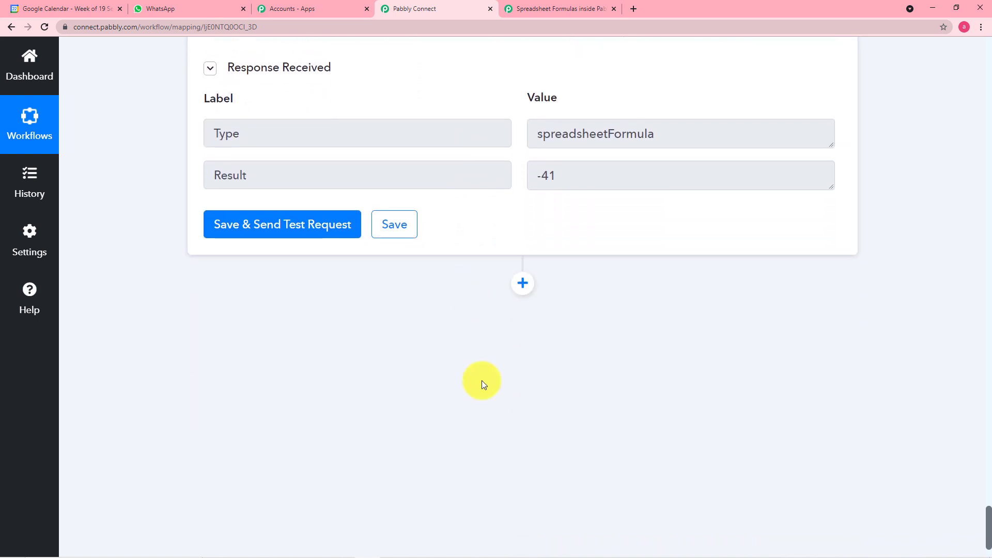
Insert a step below the formula step using the Filter app, found by searching 'fi'
{"action": "left_click", "coordinate": [528, 291]}
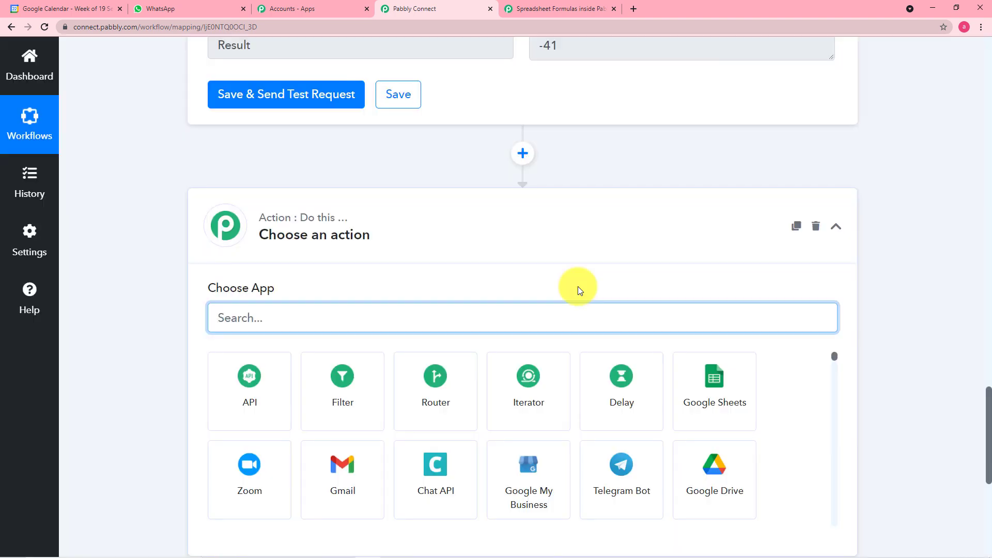
{"action": "type", "text": "f"}
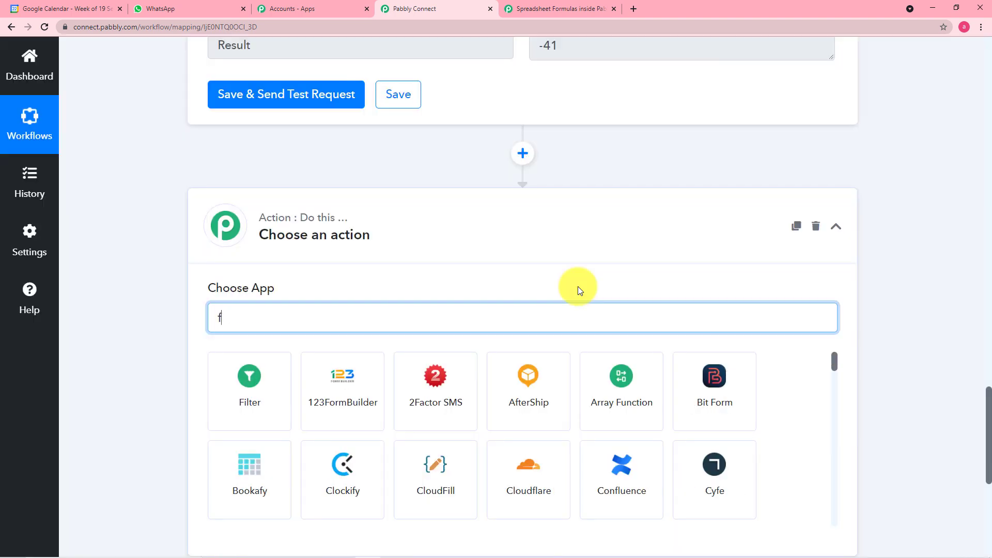
{"action": "type", "text": "i"}
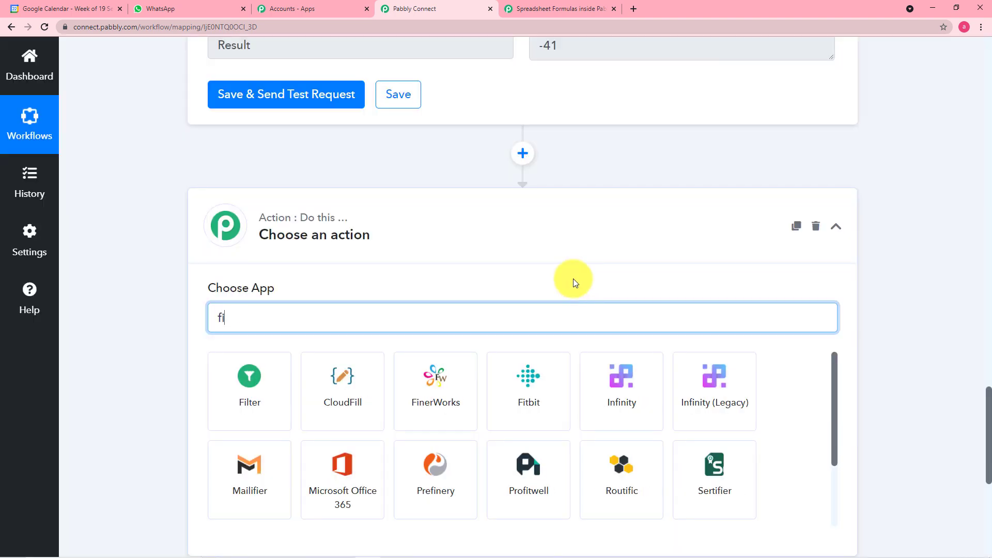
{"action": "left_click", "coordinate": [256, 375]}
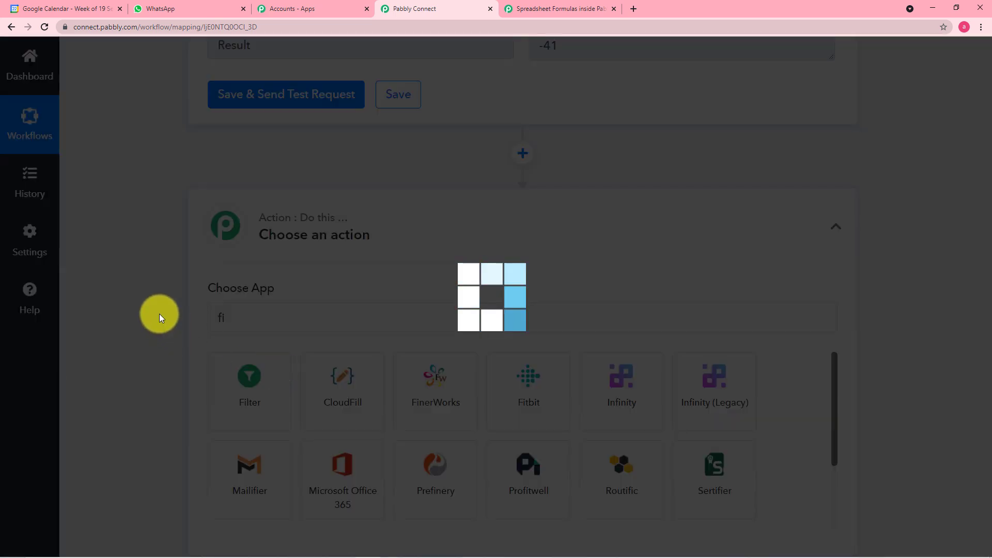
{"action": "scroll", "coordinate": [159, 315], "scroll_direction": "down", "scroll_amount": 1}
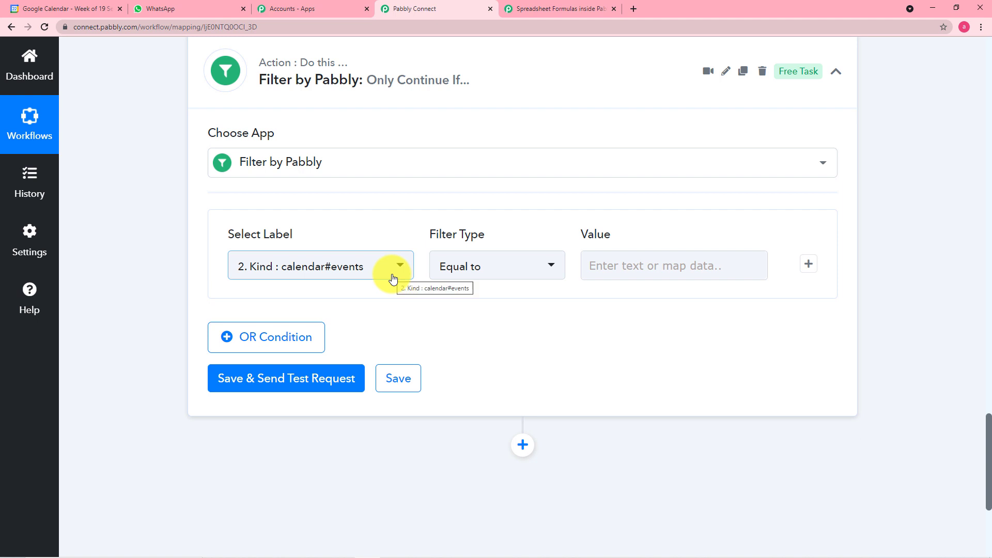
Set the filter condition's label to the Number Formatter's 7. Result : -41
{"action": "left_click", "coordinate": [363, 275]}
{"action": "scroll", "coordinate": [371, 408], "scroll_direction": "down", "scroll_amount": 2}
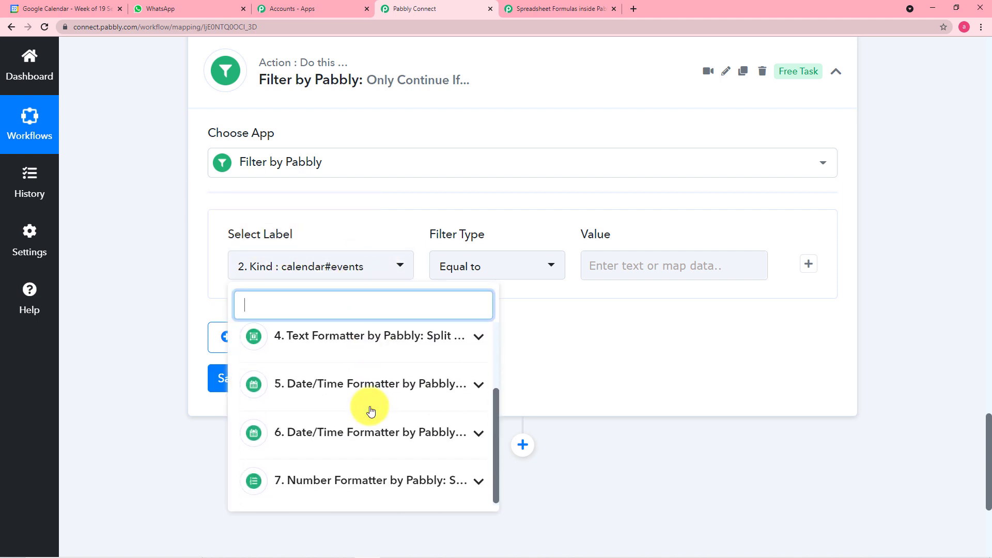
{"action": "scroll", "coordinate": [213, 187], "scroll_direction": "up", "scroll_amount": 8}
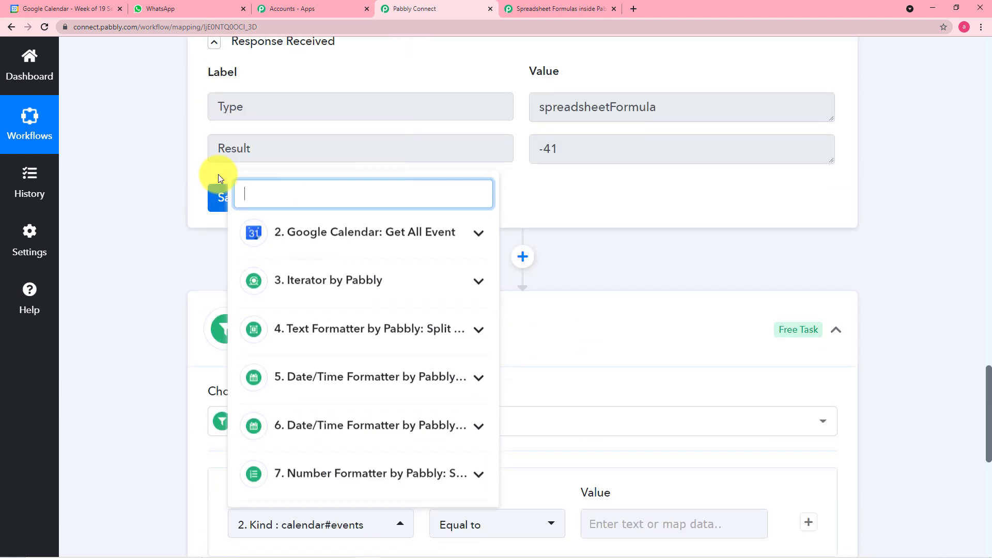
{"action": "scroll", "coordinate": [131, 166], "scroll_direction": "up", "scroll_amount": 3}
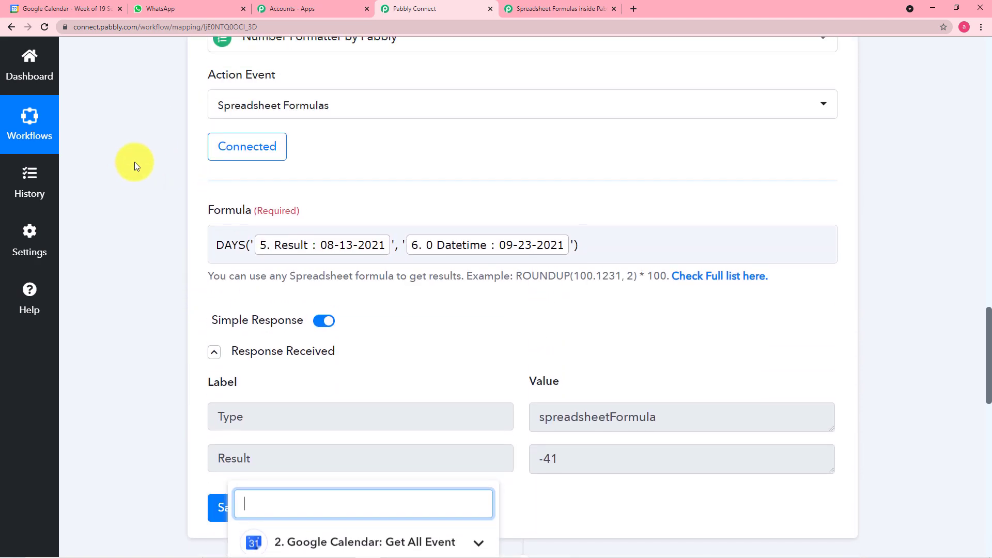
{"action": "scroll", "coordinate": [134, 162], "scroll_direction": "up", "scroll_amount": 1}
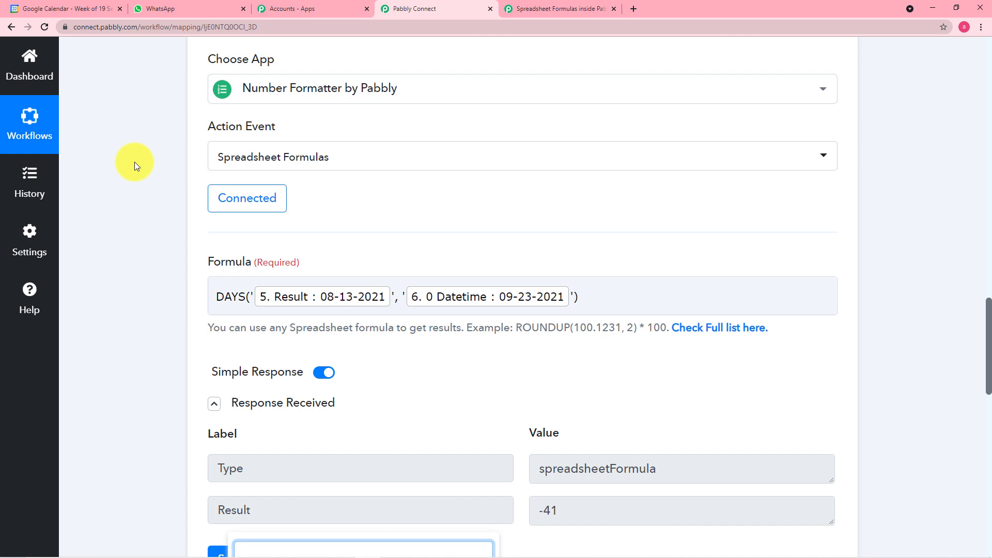
{"action": "scroll", "coordinate": [134, 162], "scroll_direction": "down", "scroll_amount": 4}
{"action": "left_click", "coordinate": [125, 227]}
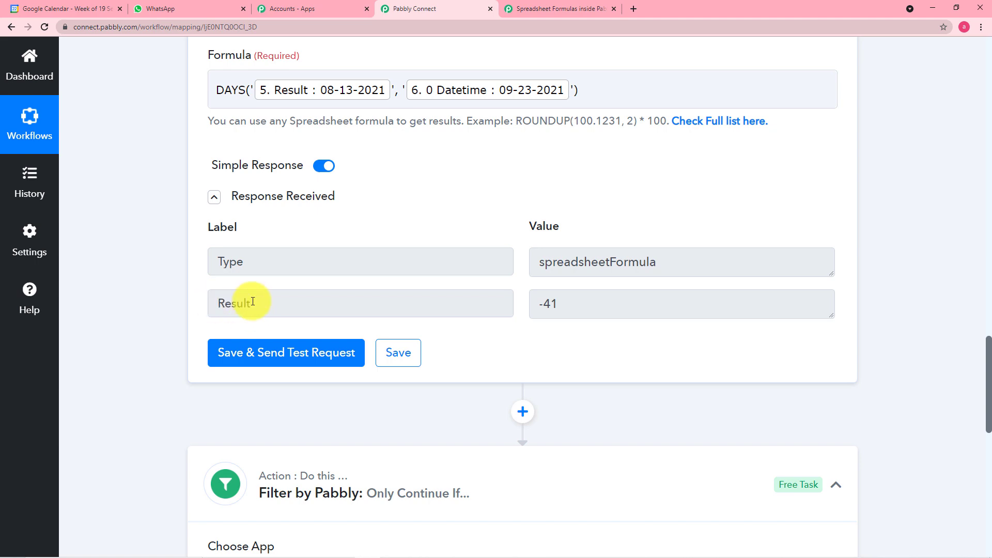
{"action": "scroll", "coordinate": [170, 309], "scroll_direction": "down", "scroll_amount": 9}
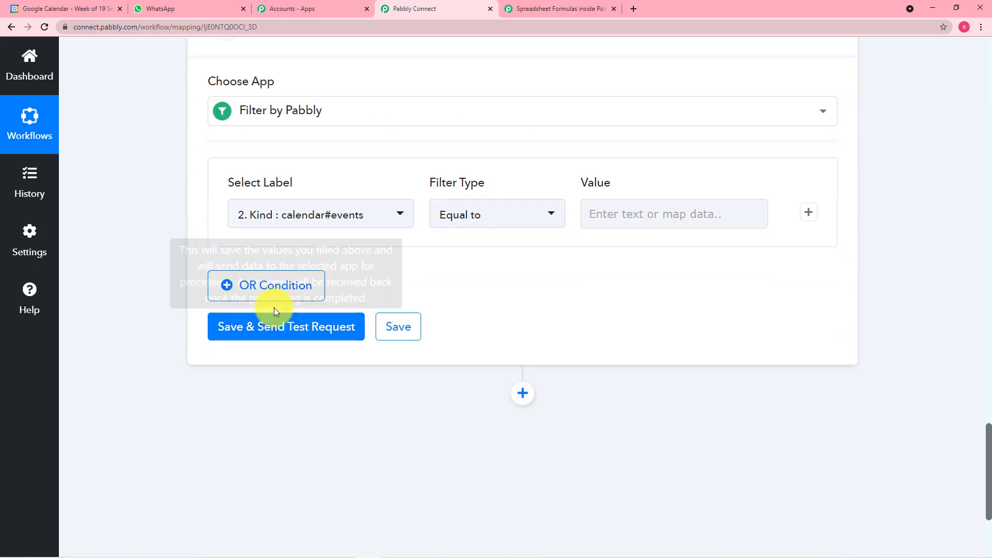
{"action": "left_click", "coordinate": [388, 220]}
{"action": "scroll", "coordinate": [333, 463], "scroll_direction": "down", "scroll_amount": 1}
{"action": "left_click", "coordinate": [375, 482]}
{"action": "scroll", "coordinate": [461, 476], "scroll_direction": "down", "scroll_amount": 1}
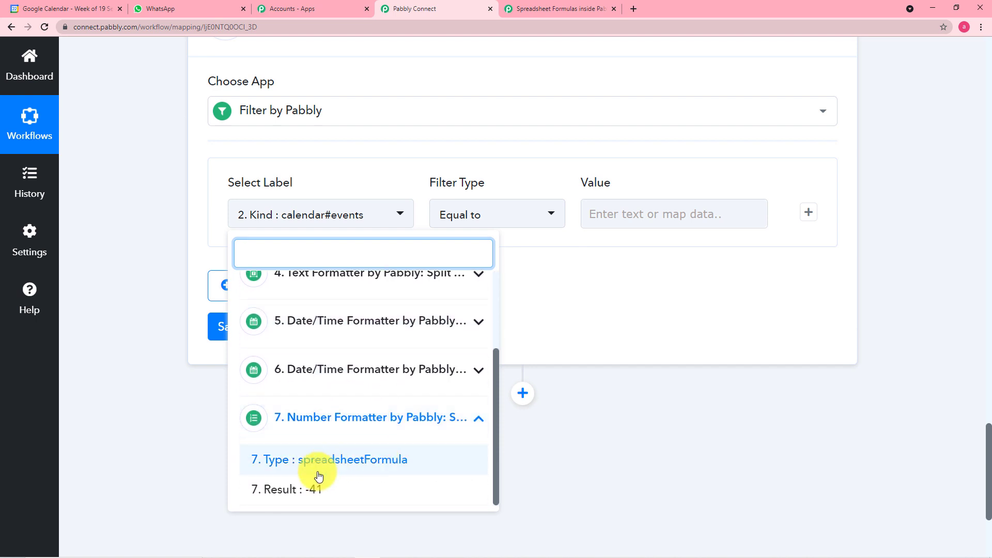
{"action": "left_click", "coordinate": [309, 495]}
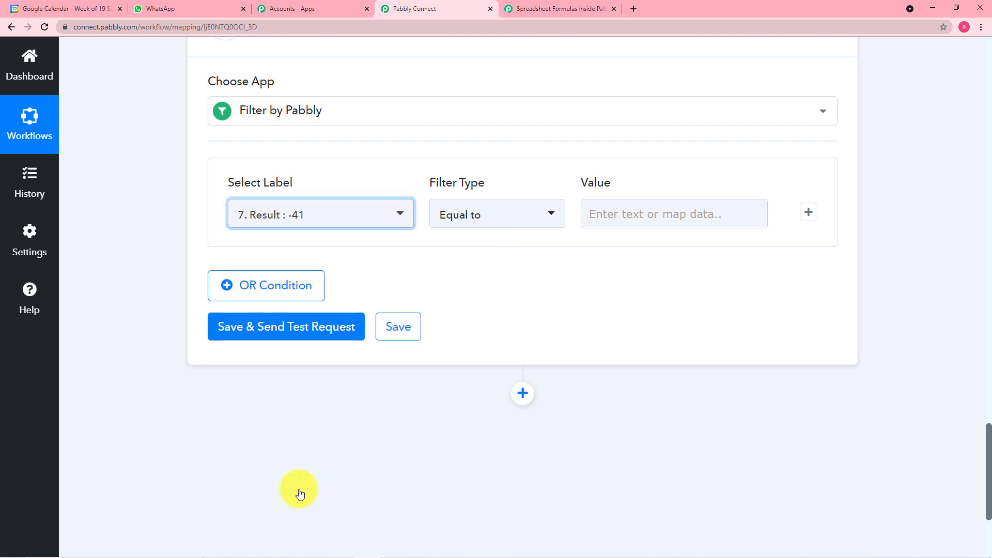
Keep Equal to and enter 0 as the comparison value
{"action": "left_click", "coordinate": [645, 213]}
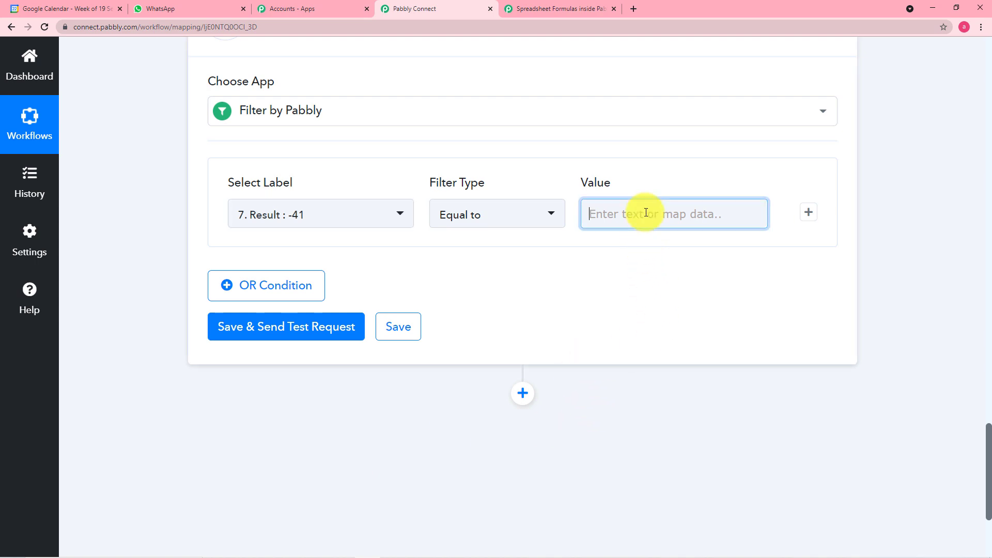
{"action": "type", "text": "0"}
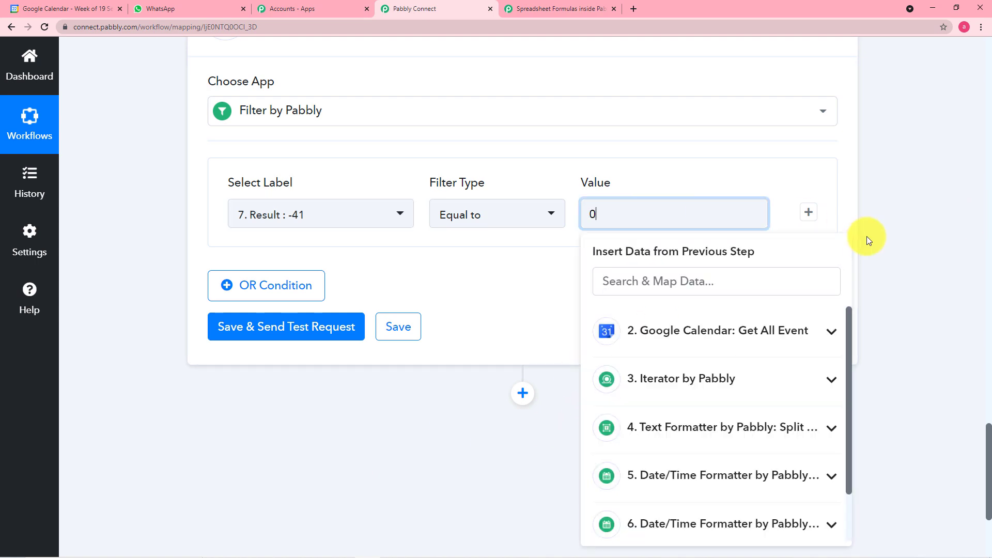
{"action": "left_click", "coordinate": [891, 226]}
{"action": "scroll", "coordinate": [891, 226], "scroll_direction": "up", "scroll_amount": 5}
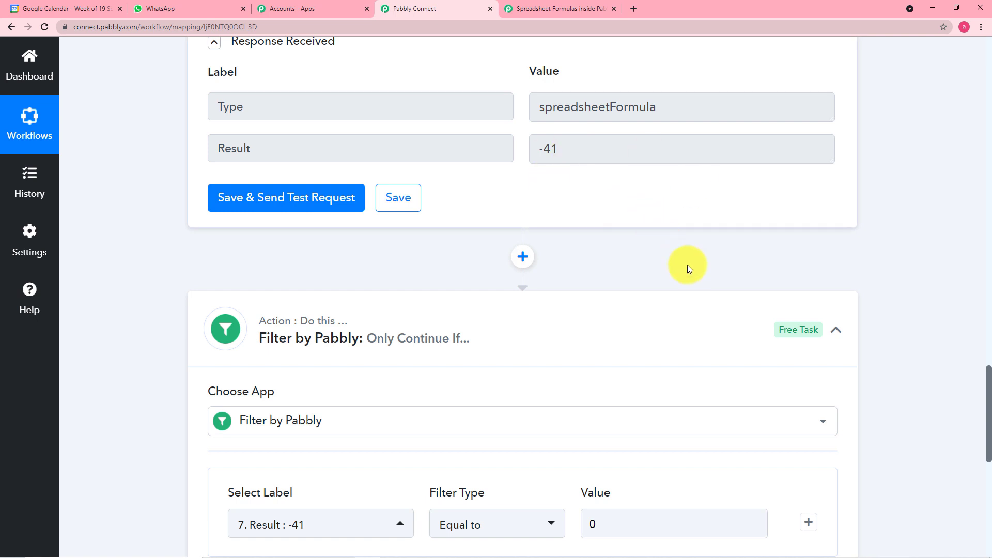
{"action": "scroll", "coordinate": [665, 250], "scroll_direction": "down", "scroll_amount": 4}
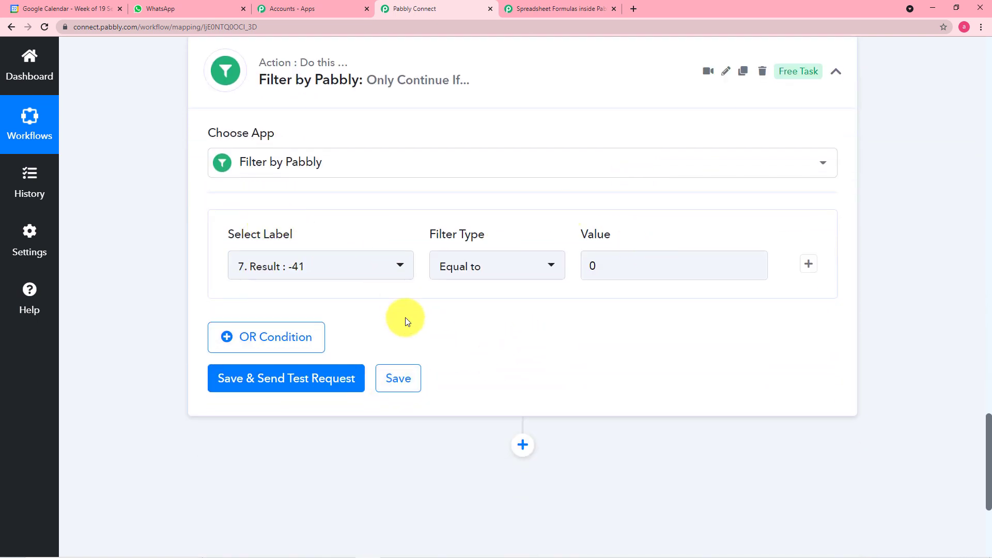
Save and test the Filter step; confirm it returns Status error, 'Condition is false', since -41 isn't 0
{"action": "left_click", "coordinate": [244, 388]}
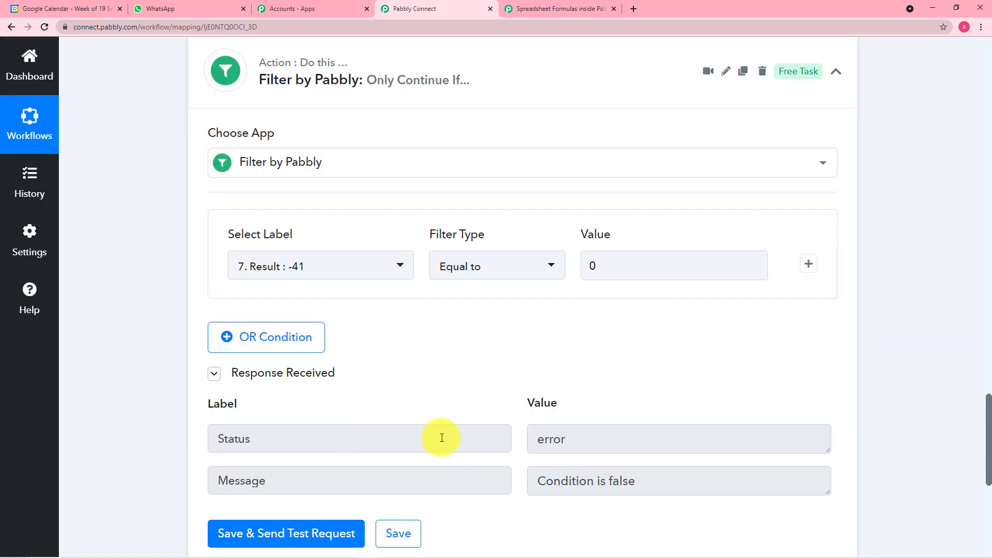
{"action": "scroll", "coordinate": [644, 493], "scroll_direction": "down", "scroll_amount": 1}
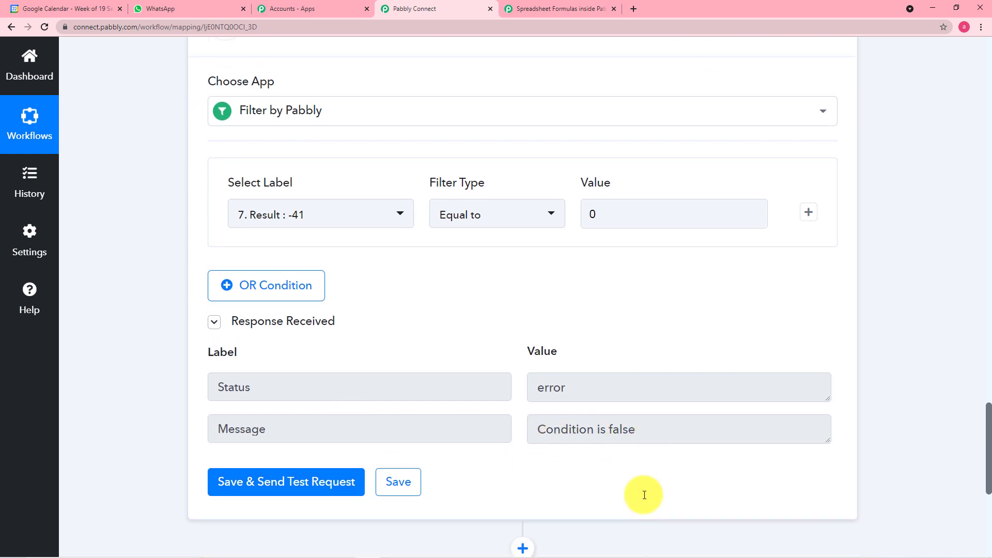
{"action": "scroll", "coordinate": [768, 154], "scroll_direction": "up", "scroll_amount": 2}
{"action": "scroll", "coordinate": [767, 154], "scroll_direction": "up", "scroll_amount": 4}
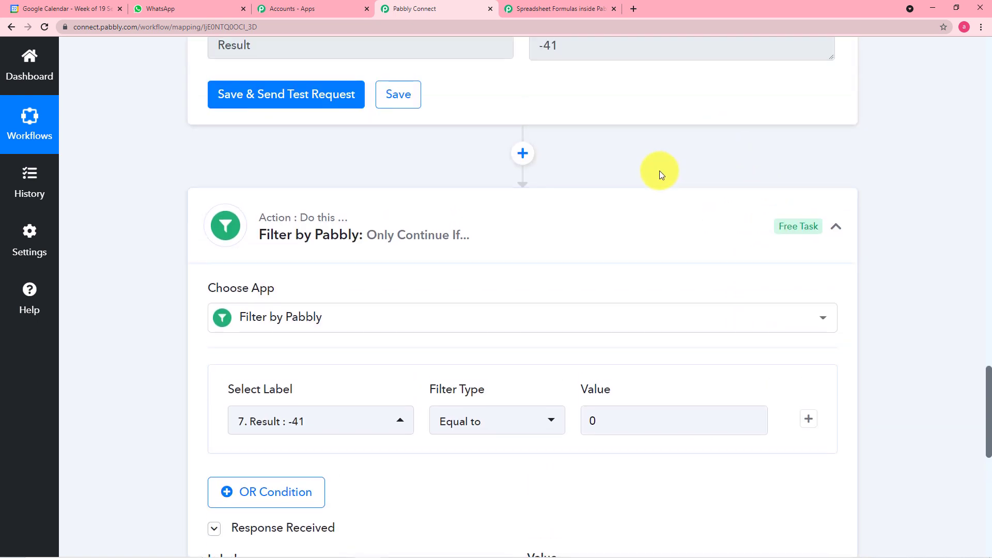
{"action": "scroll", "coordinate": [552, 200], "scroll_direction": "down", "scroll_amount": 5}
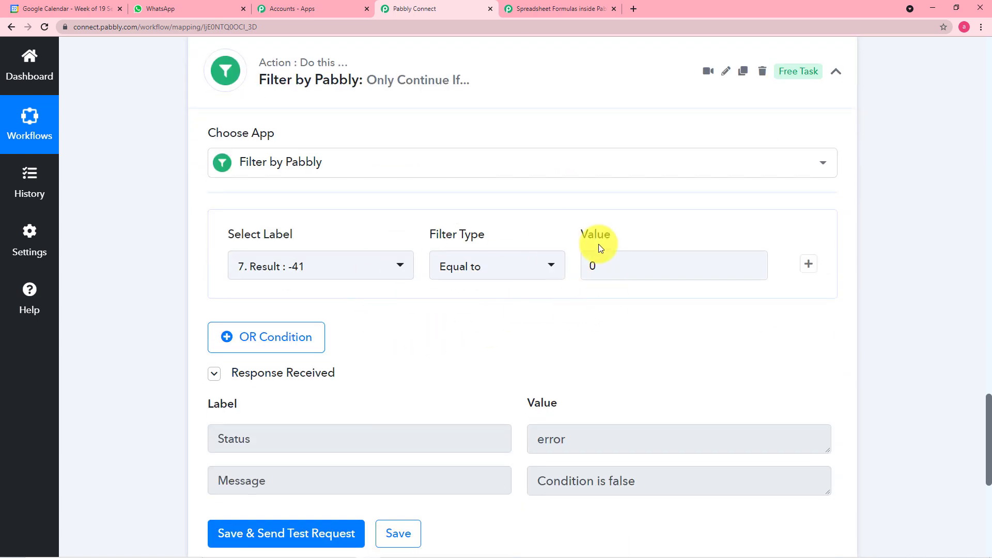
{"action": "scroll", "coordinate": [603, 377], "scroll_direction": "down", "scroll_amount": 1}
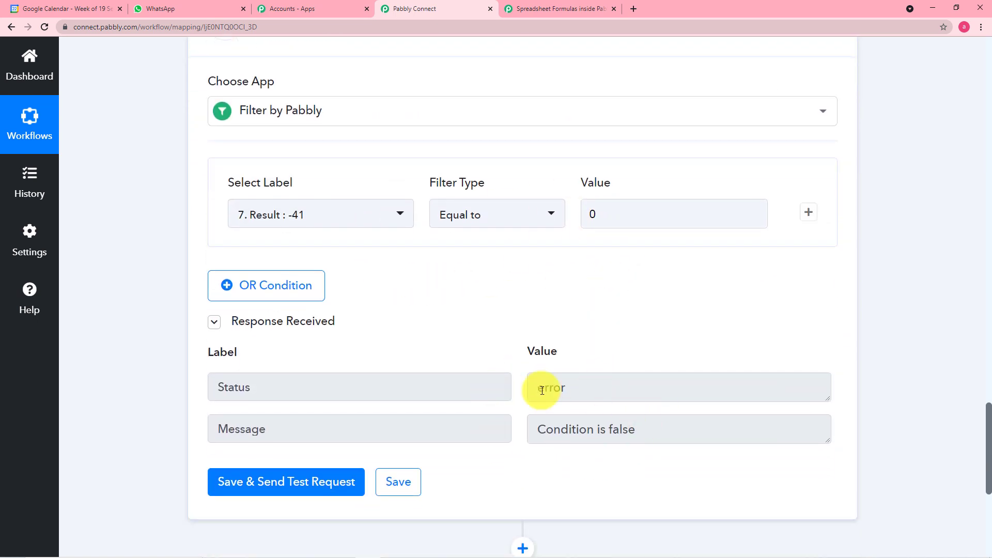
{"action": "scroll", "coordinate": [641, 463], "scroll_direction": "down", "scroll_amount": 2}
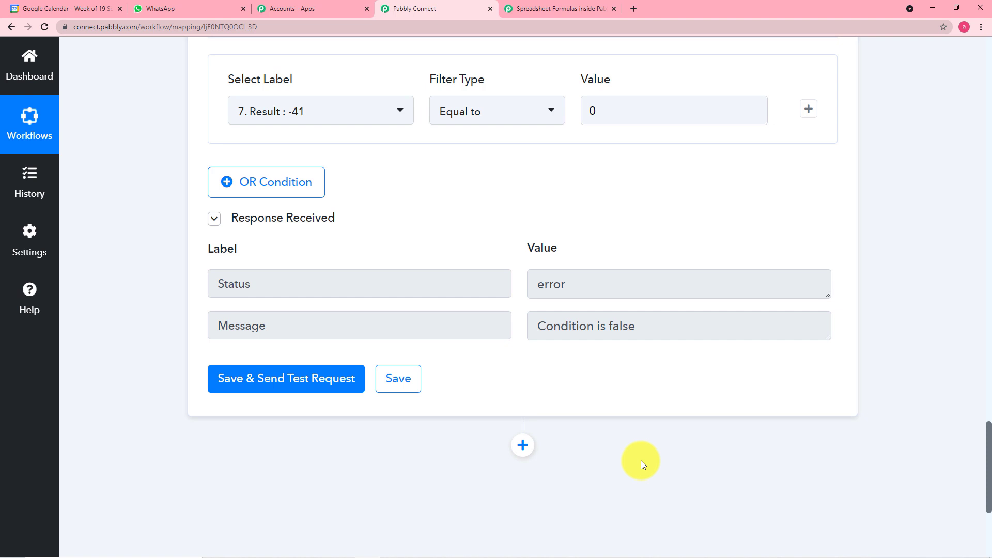
{"action": "scroll", "coordinate": [641, 460], "scroll_direction": "down", "scroll_amount": 1}
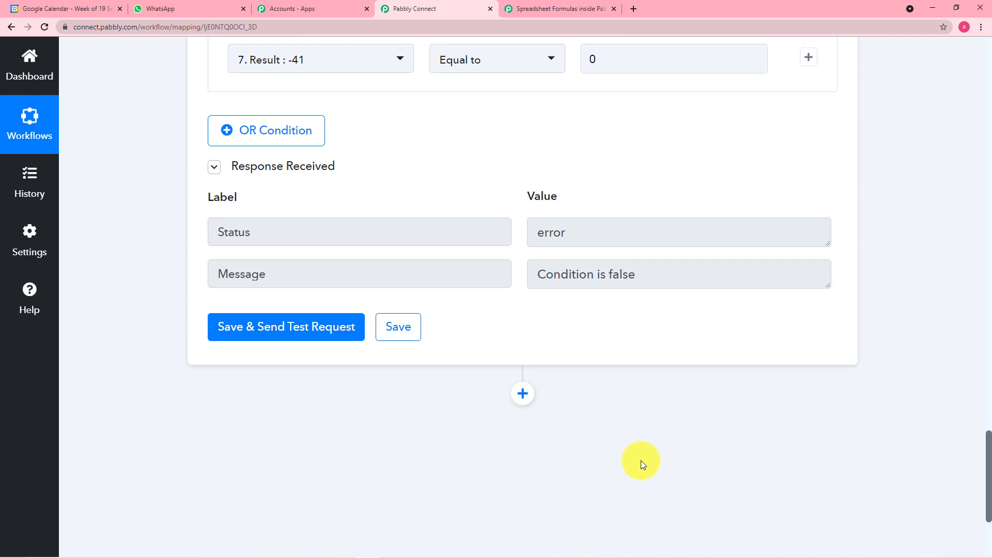
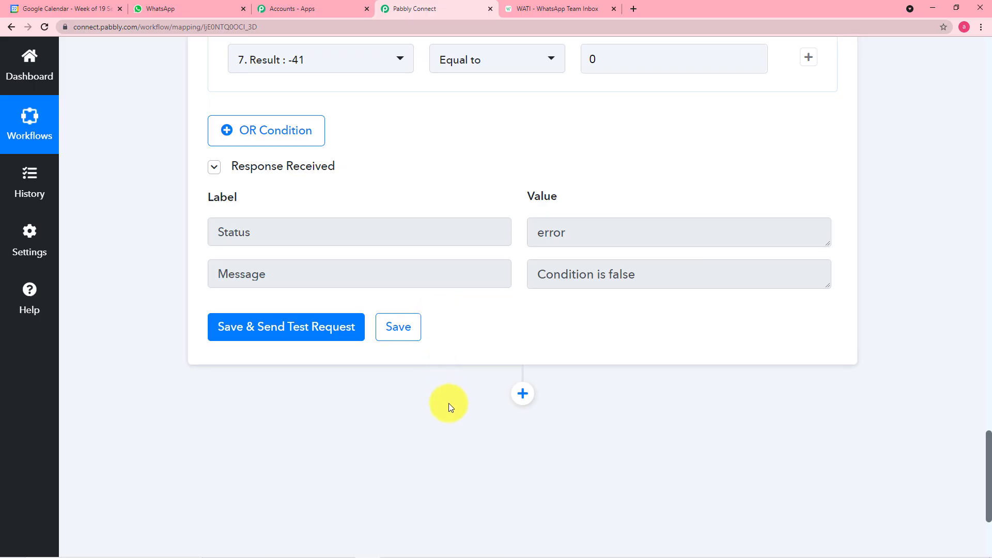
Add a new step below the filter and choose WATI as its app
{"action": "left_click", "coordinate": [522, 395]}
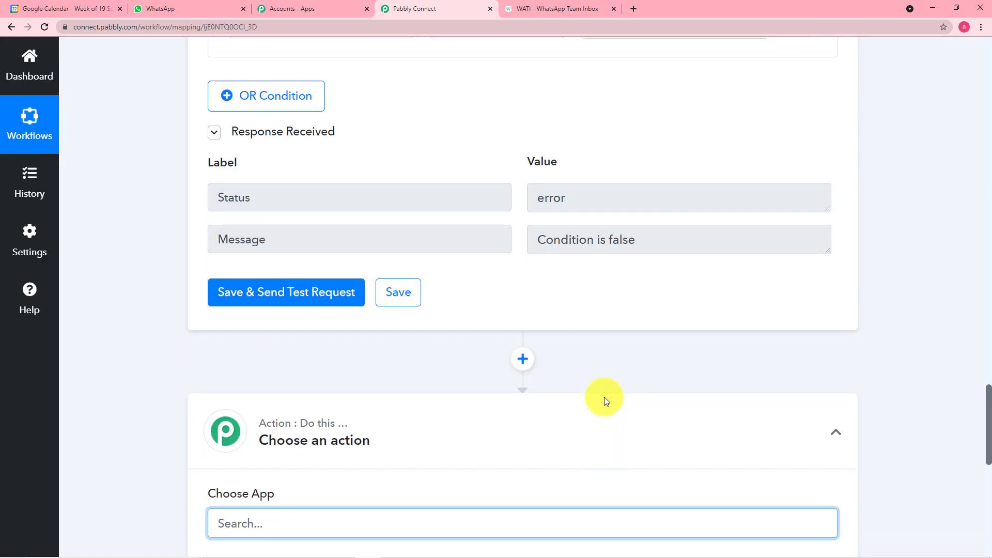
{"action": "scroll", "coordinate": [603, 397], "scroll_direction": "down", "scroll_amount": 2}
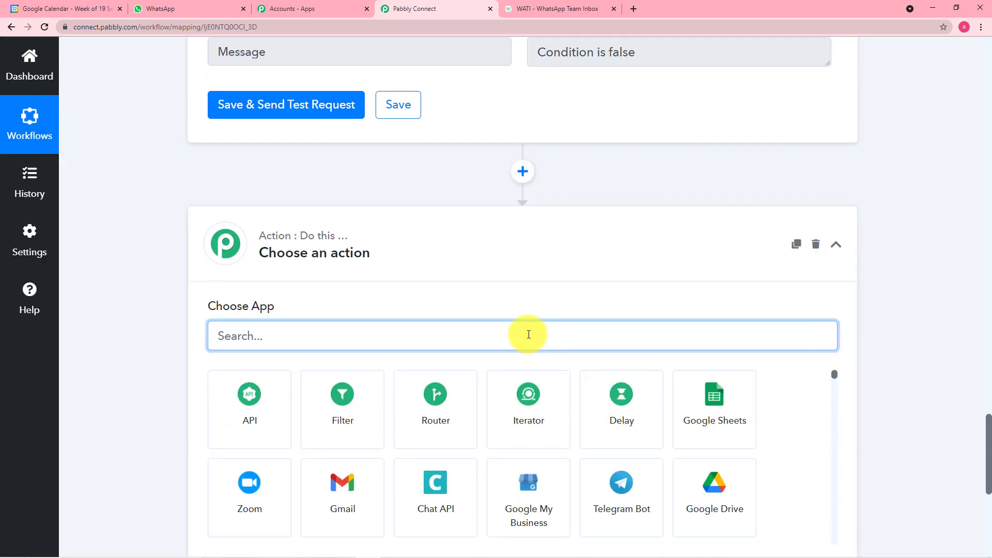
{"action": "type", "text": "wati"}
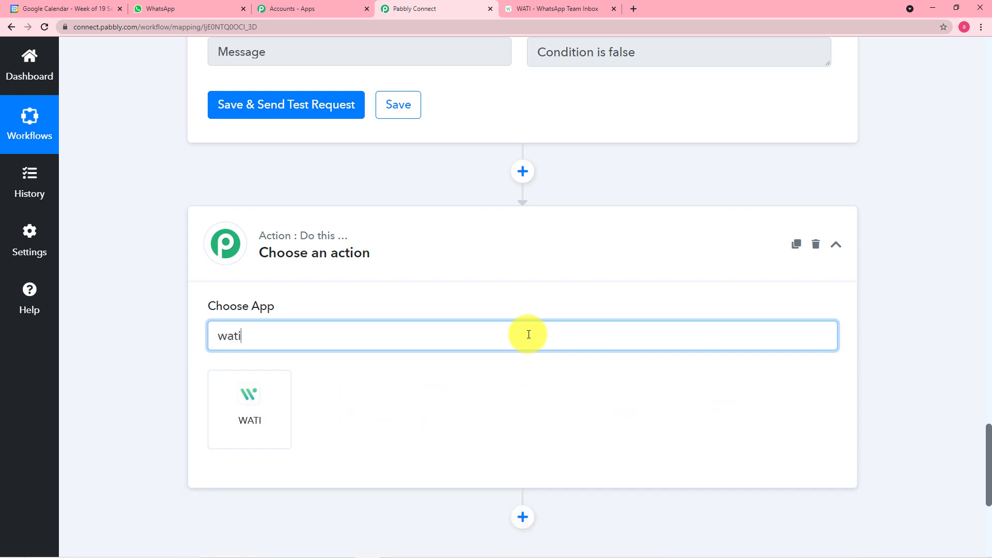
{"action": "left_click", "coordinate": [281, 399]}
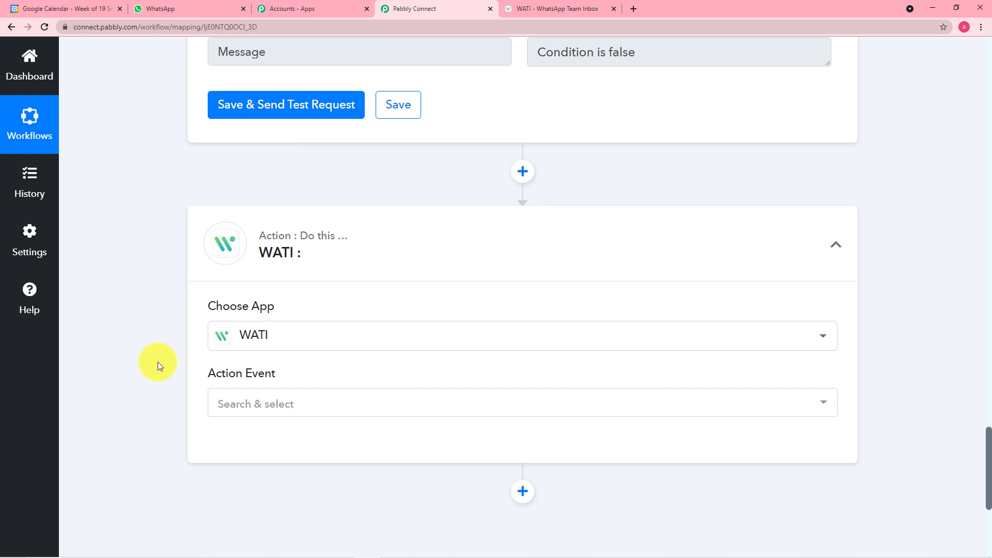
Set the WATI step's action event to Send Template Message
{"action": "scroll", "coordinate": [336, 362], "scroll_direction": "down", "scroll_amount": 2}
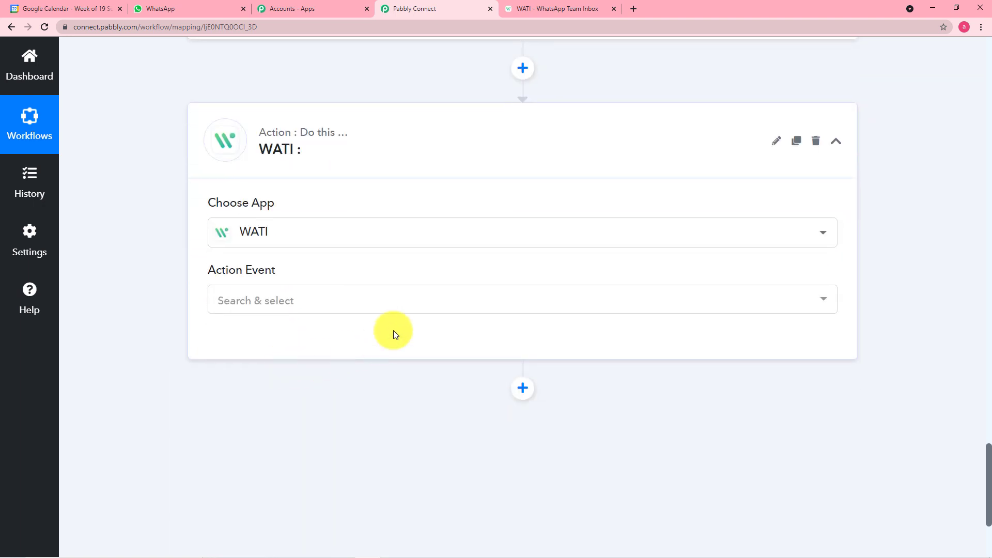
{"action": "left_click", "coordinate": [356, 312]}
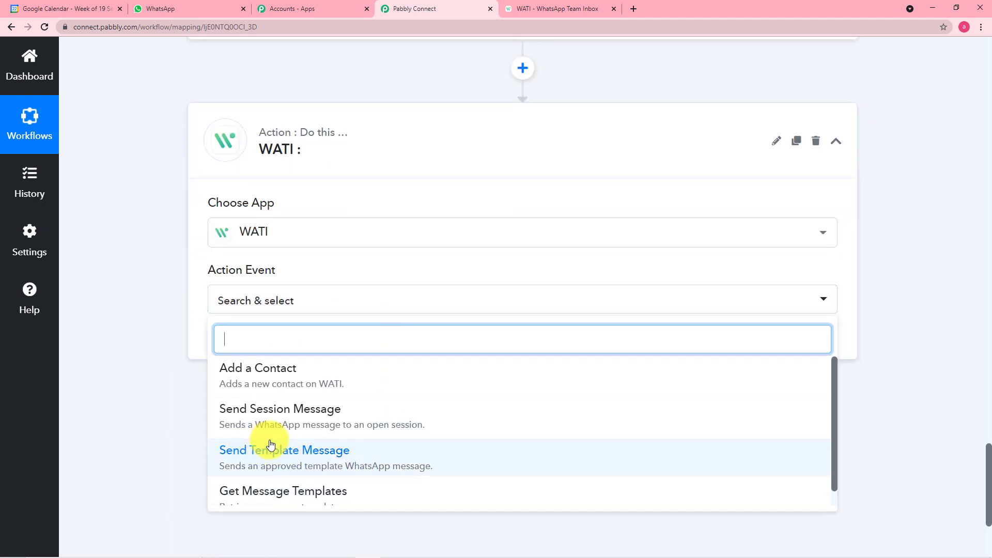
{"action": "left_click", "coordinate": [312, 453]}
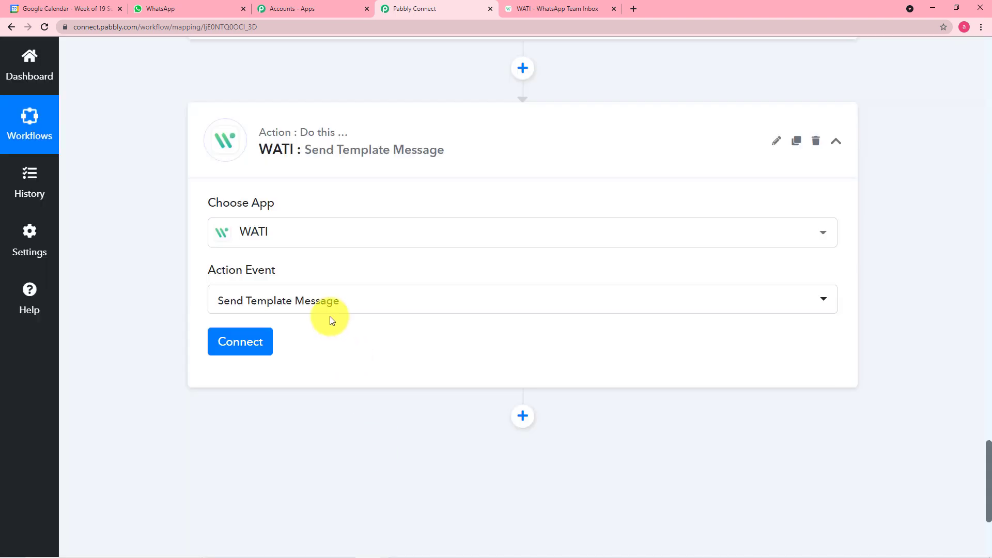
Start a new WATI connection (WATI #50) via Add New Connection and bring up WATI's Team Inbox
{"action": "left_click", "coordinate": [244, 348]}
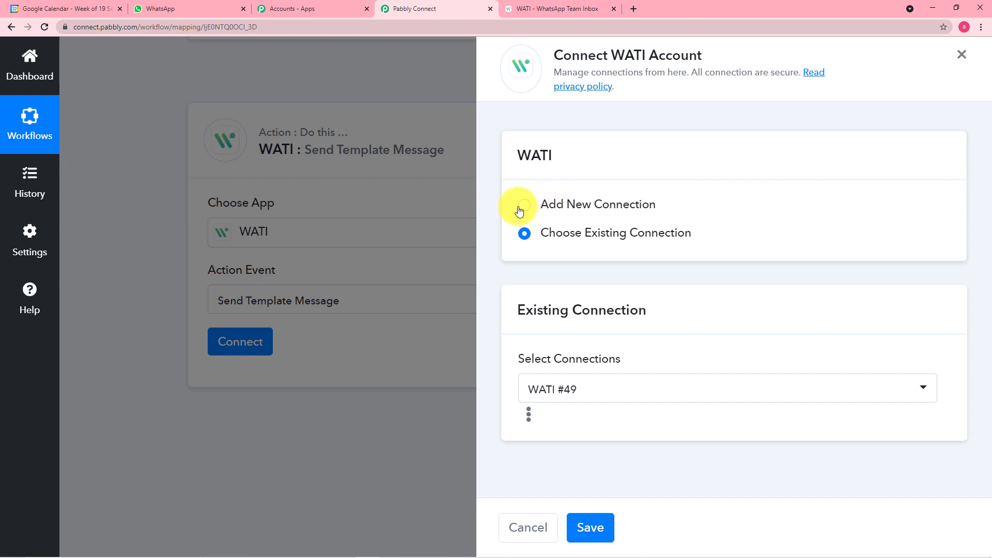
{"action": "left_click", "coordinate": [523, 208]}
{"action": "scroll", "coordinate": [523, 211], "scroll_direction": "down", "scroll_amount": 2}
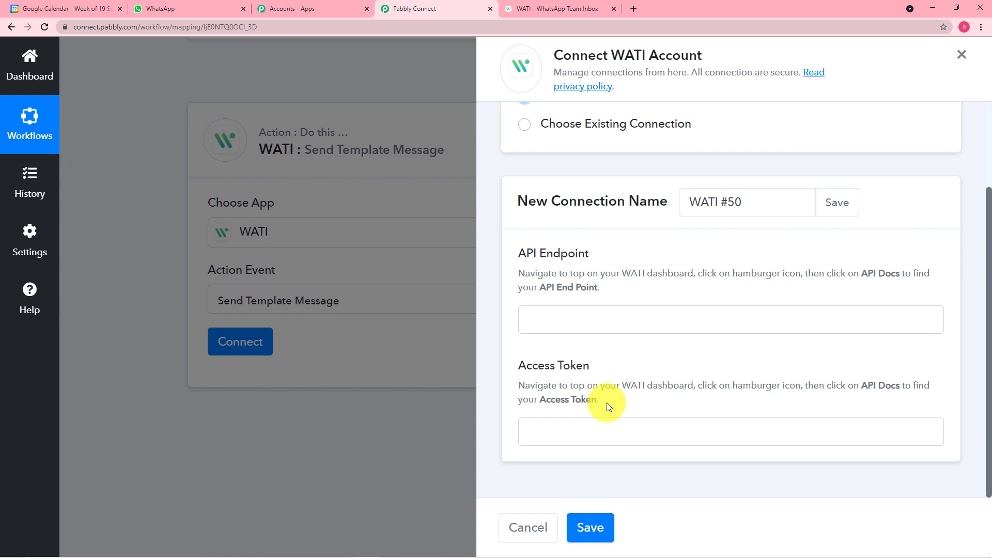
{"action": "left_click", "coordinate": [548, 11]}
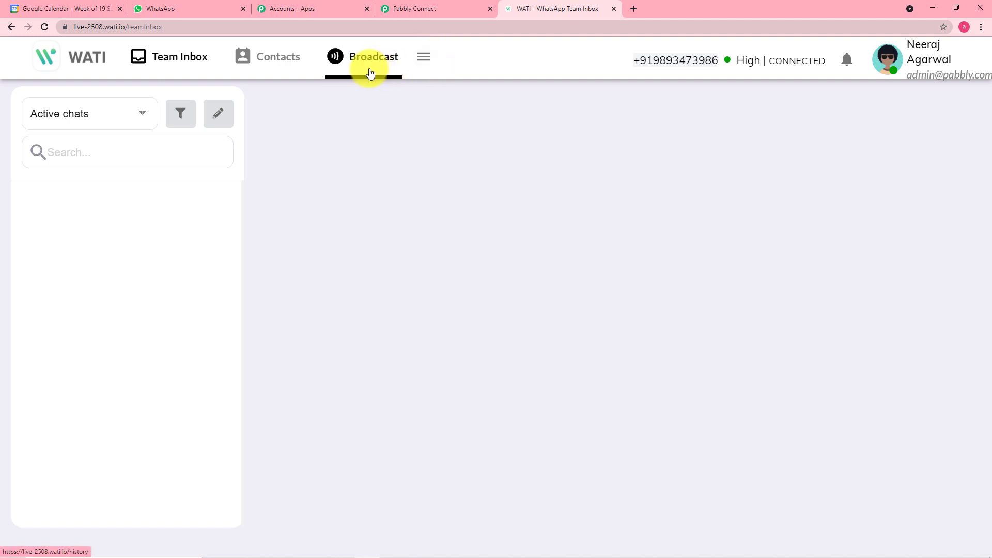
Copy the API endpoint from WATI's API Docs into the connection's API Endpoint field
{"action": "left_click", "coordinate": [425, 61]}
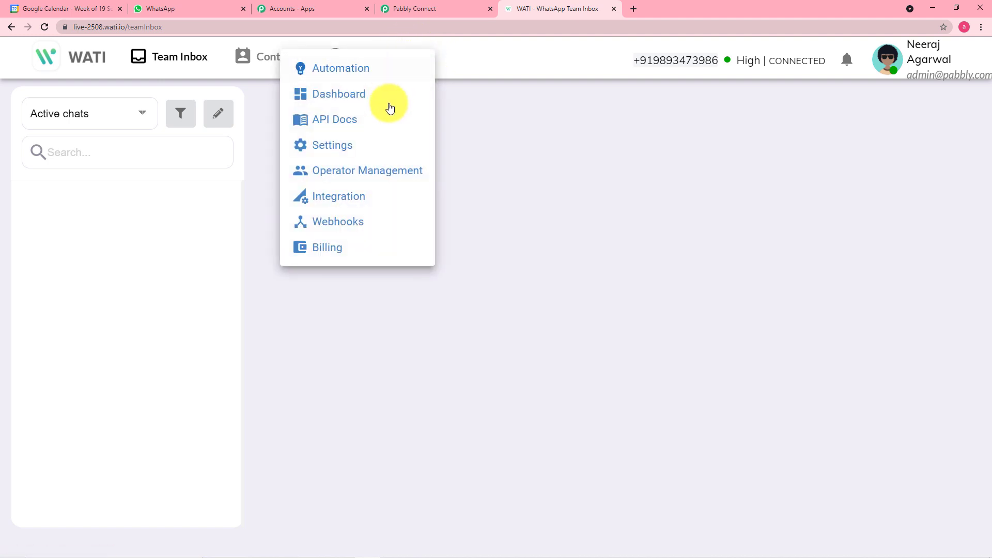
{"action": "left_click", "coordinate": [341, 128]}
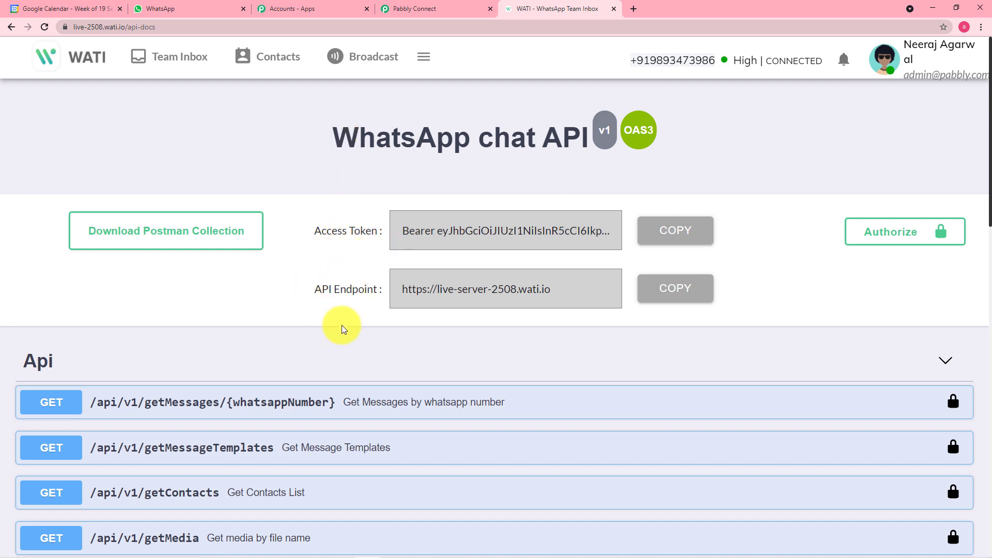
{"action": "left_click", "coordinate": [682, 293]}
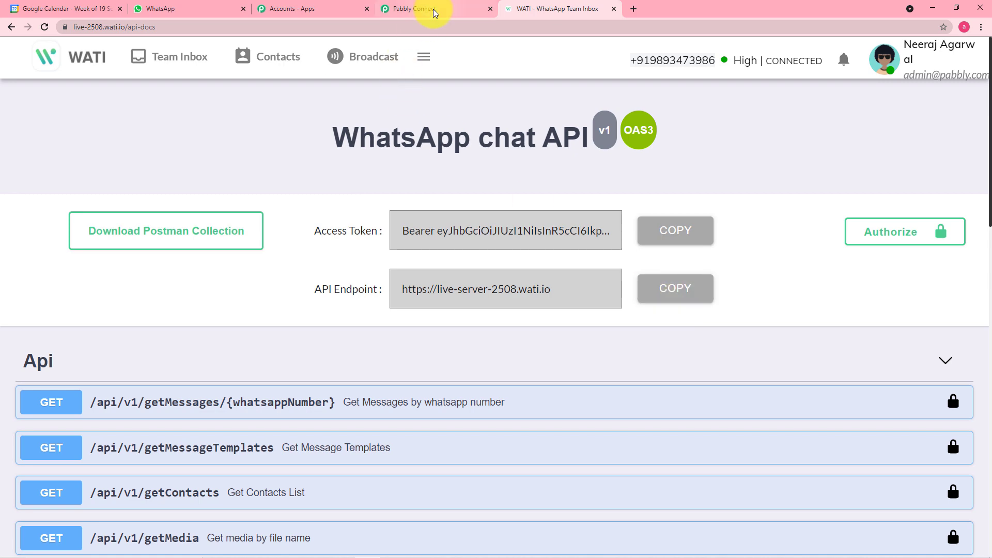
{"action": "left_click", "coordinate": [434, 8]}
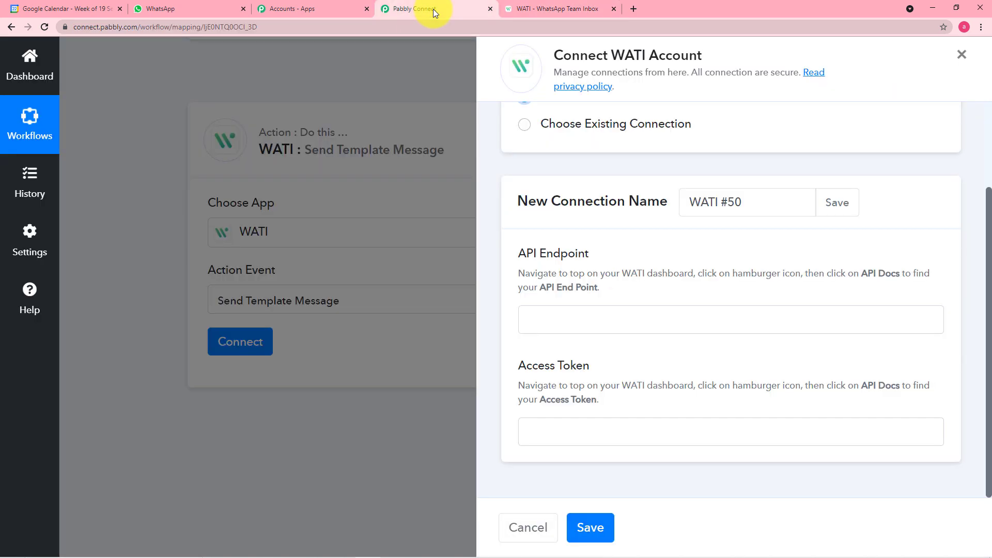
{"action": "right_click", "coordinate": [563, 314]}
{"action": "left_click", "coordinate": [597, 388]}
Paste WATI's access token into the Access Token field and save the connection
{"action": "left_click", "coordinate": [546, 9]}
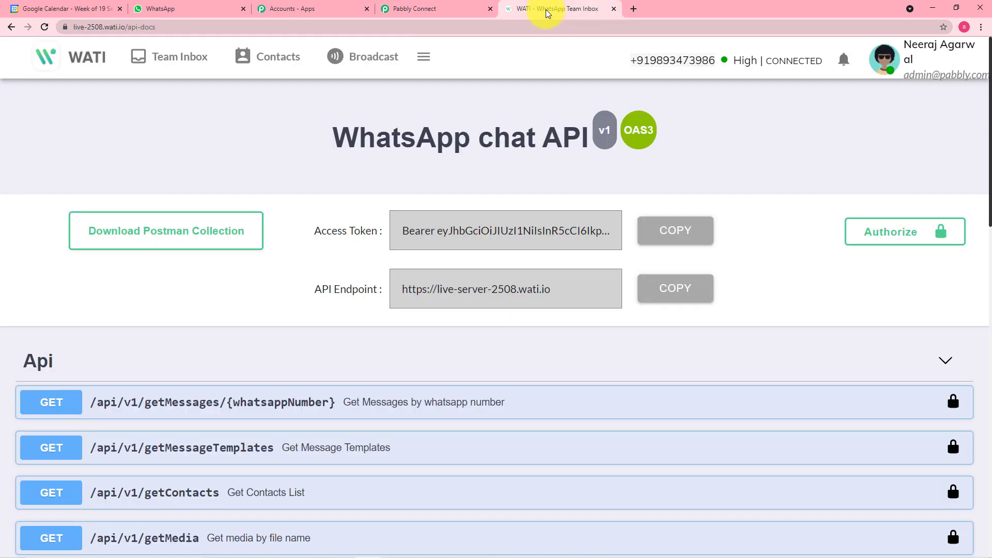
{"action": "left_click", "coordinate": [659, 230]}
{"action": "left_click", "coordinate": [408, 11]}
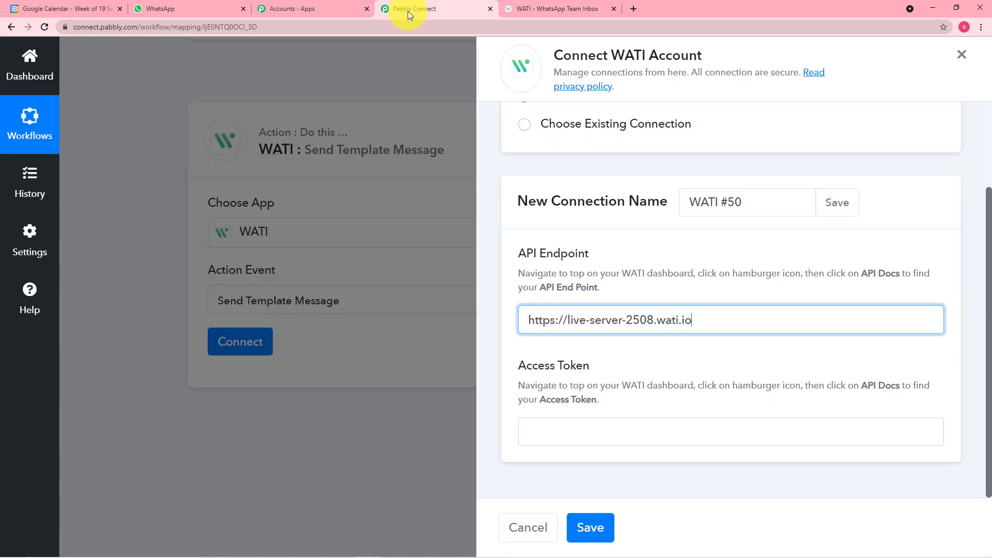
{"action": "left_click", "coordinate": [570, 421]}
{"action": "right_click", "coordinate": [570, 421]}
{"action": "left_click", "coordinate": [594, 339]}
{"action": "left_click", "coordinate": [595, 527]}
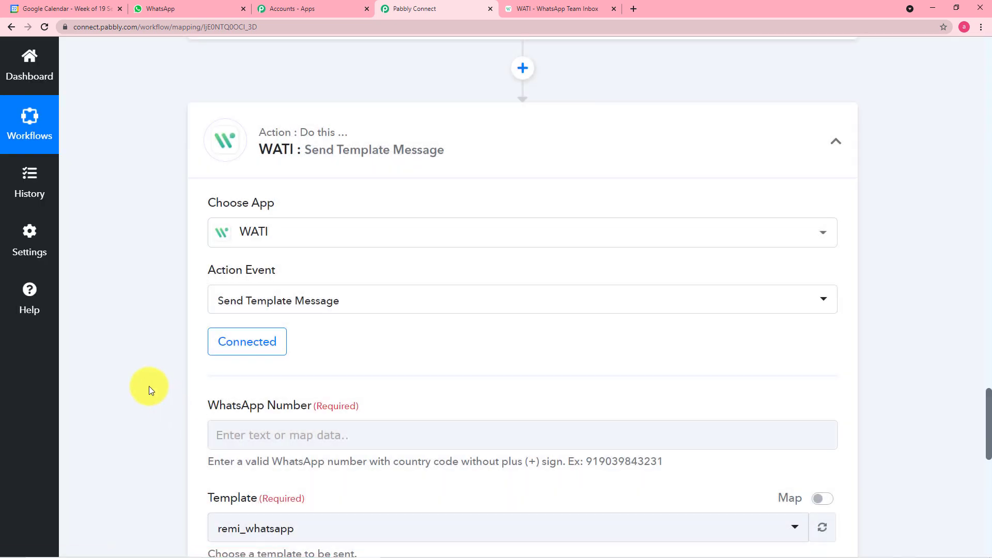
Enter the recipient's WhatsApp number with country code, keeping remi_whatsapp as the template
{"action": "scroll", "coordinate": [149, 386], "scroll_direction": "down", "scroll_amount": 2}
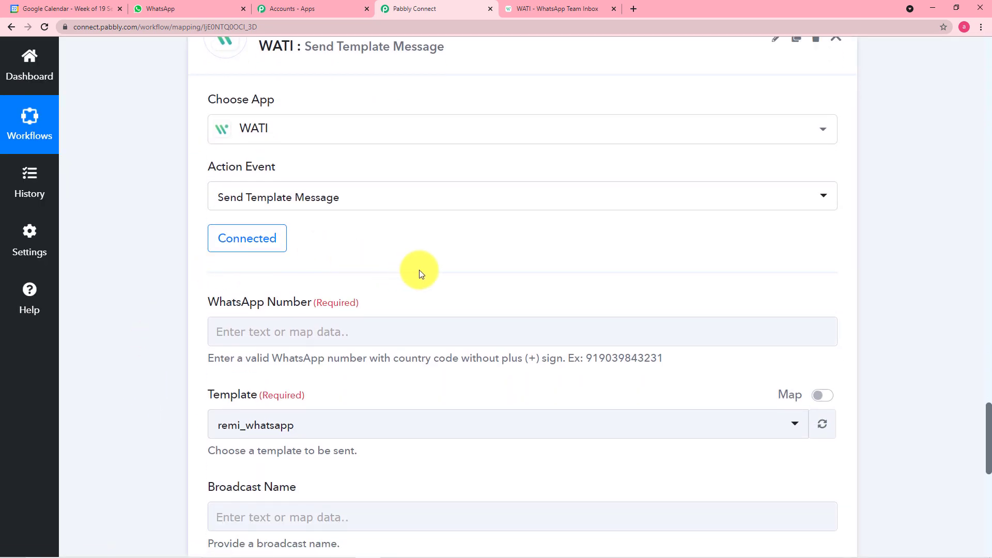
{"action": "scroll", "coordinate": [501, 268], "scroll_direction": "down", "scroll_amount": 1}
{"action": "scroll", "coordinate": [502, 267], "scroll_direction": "down", "scroll_amount": 1}
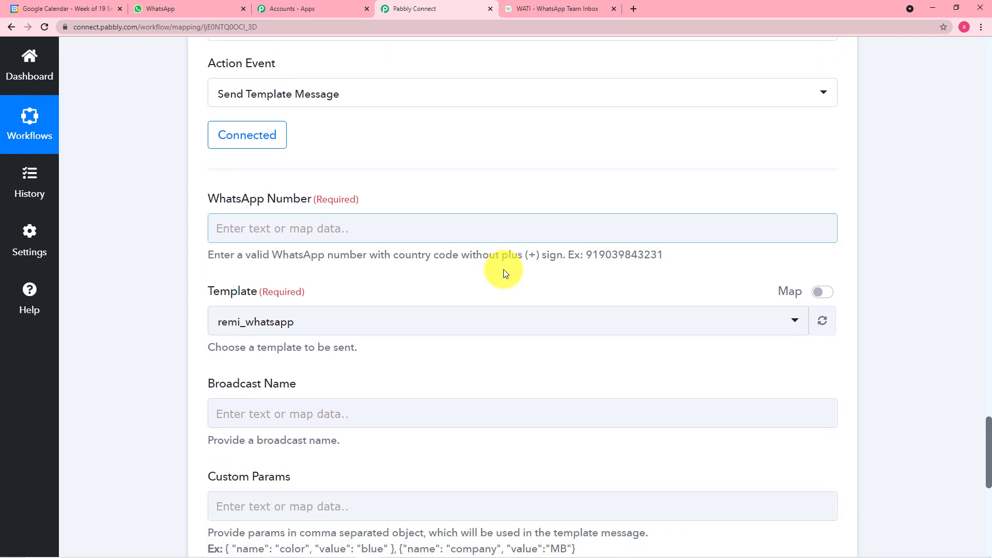
{"action": "scroll", "coordinate": [486, 256], "scroll_direction": "down", "scroll_amount": 2}
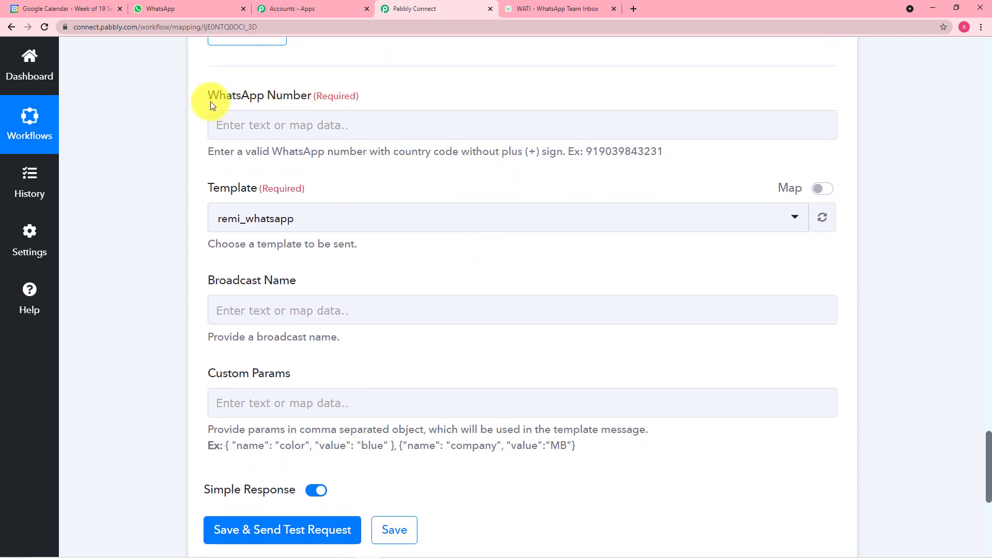
{"action": "left_click", "coordinate": [372, 126]}
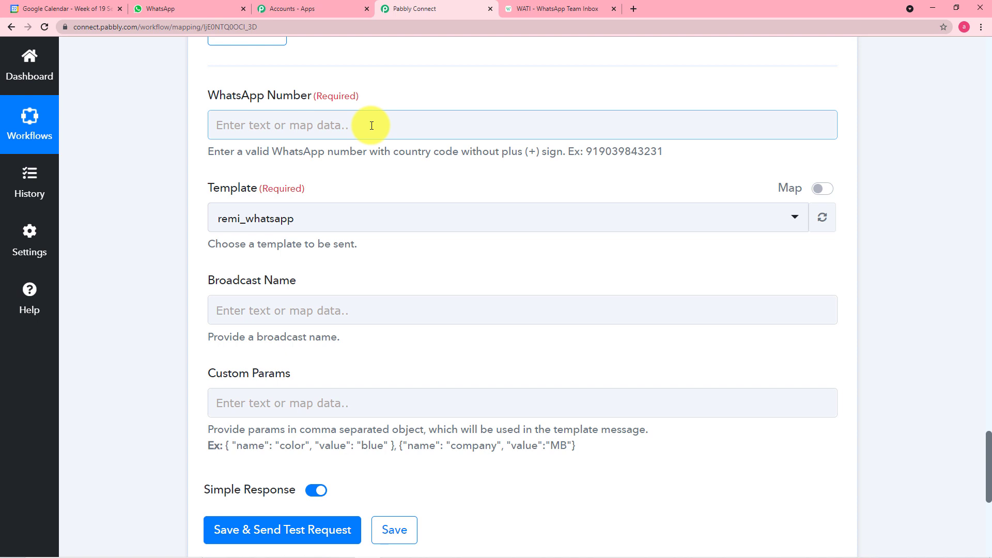
{"action": "left_click", "coordinate": [372, 126]}
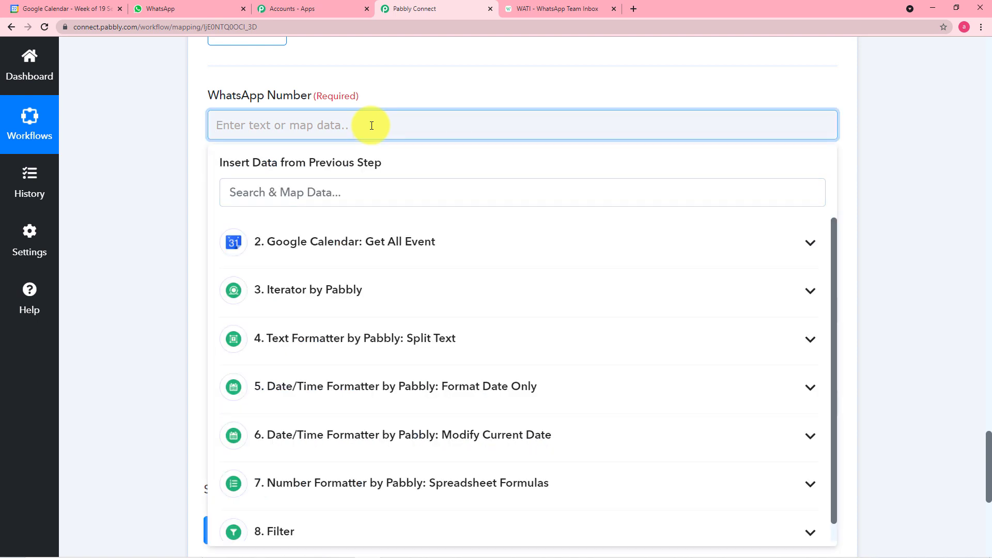
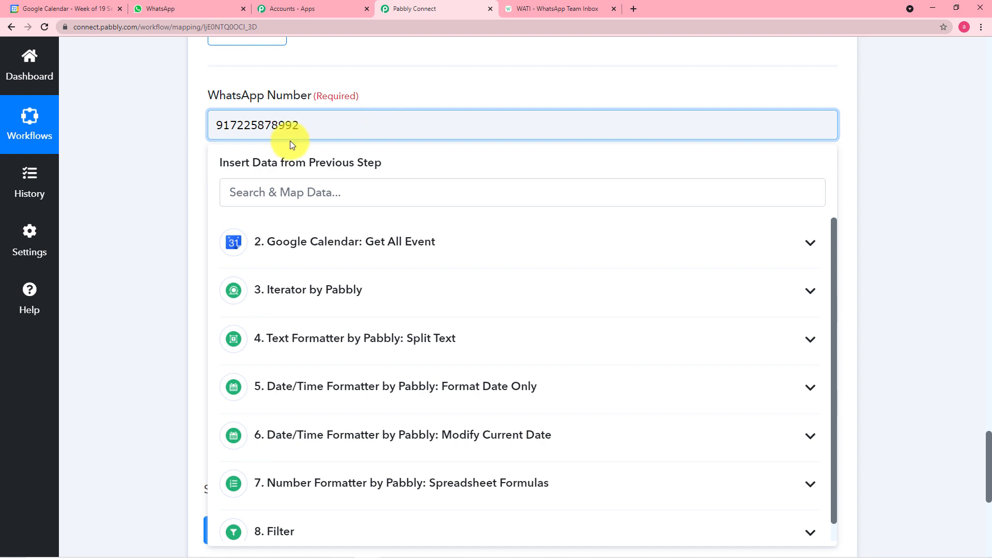
{"action": "left_click", "coordinate": [184, 159]}
{"action": "scroll", "coordinate": [184, 160], "scroll_direction": "down", "scroll_amount": 1}
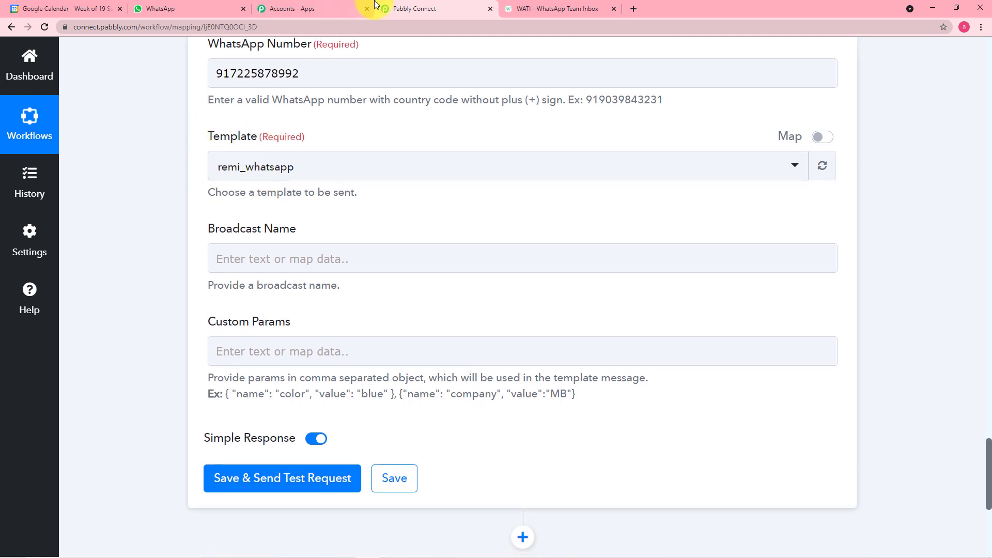
{"action": "left_click", "coordinate": [538, 8]}
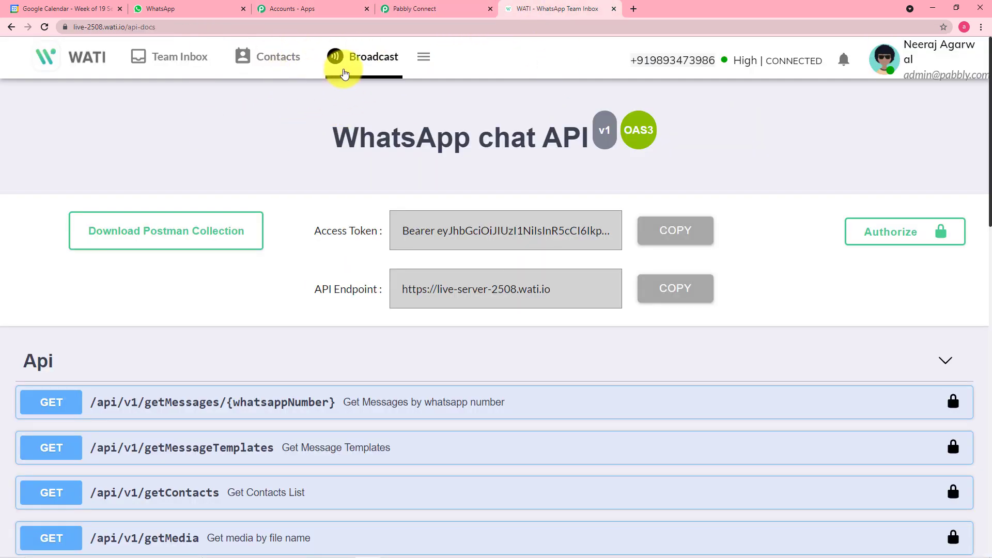
Open the Template Messages list in WATI's Broadcast section
{"action": "left_click", "coordinate": [361, 63]}
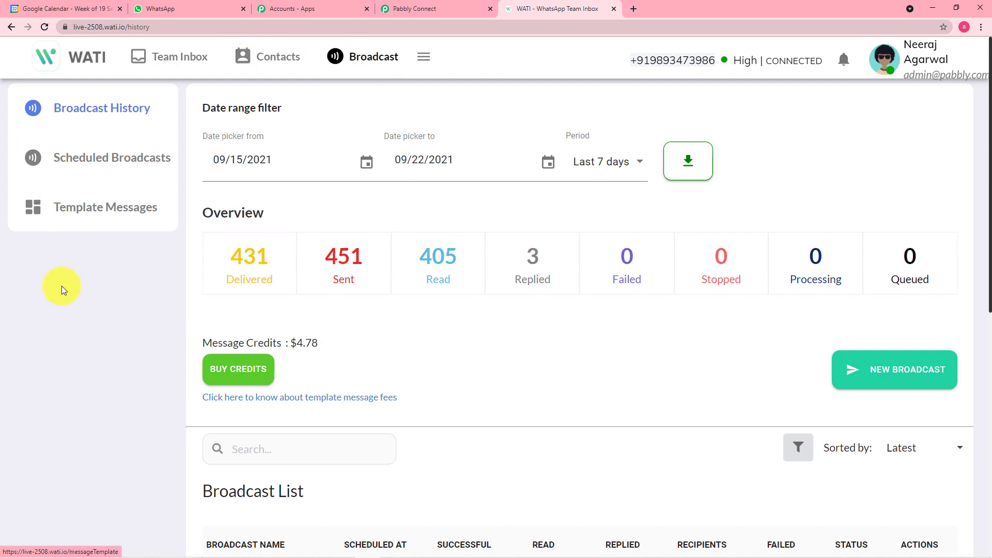
{"action": "left_click", "coordinate": [113, 216]}
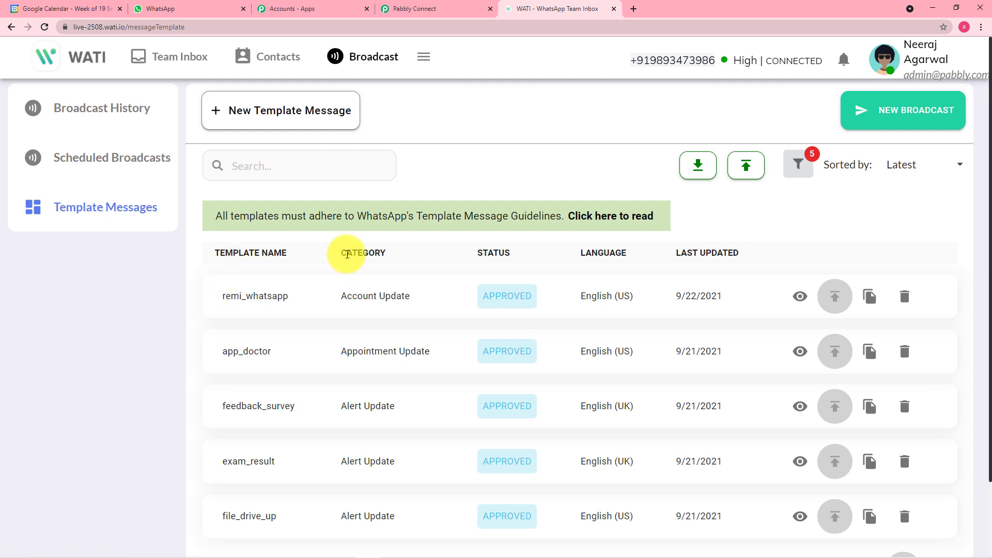
{"action": "scroll", "coordinate": [344, 250], "scroll_direction": "down", "scroll_amount": 2}
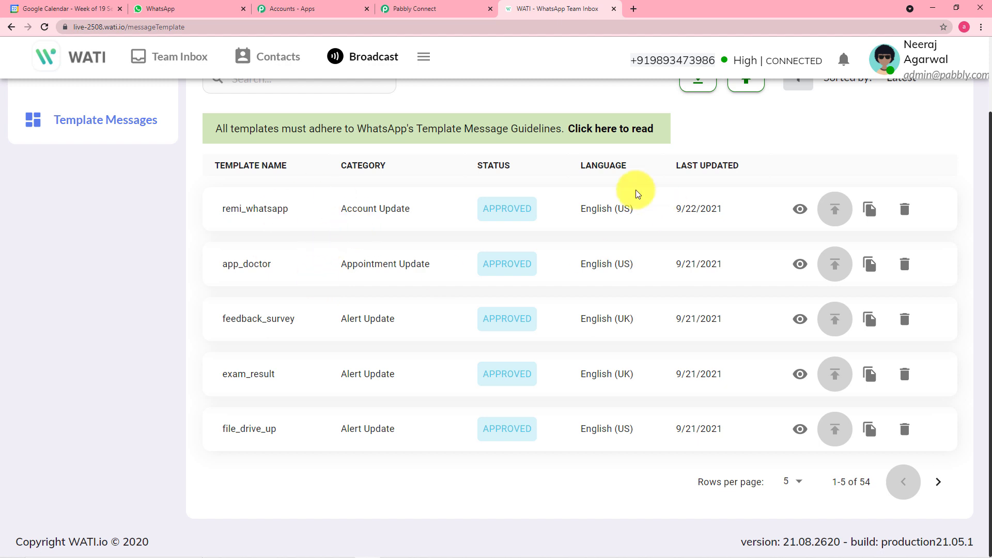
Read remi_whatsapp's full body with {{name}}, {{meeting}} and {{date}}, then close the view
{"action": "left_click", "coordinate": [802, 211]}
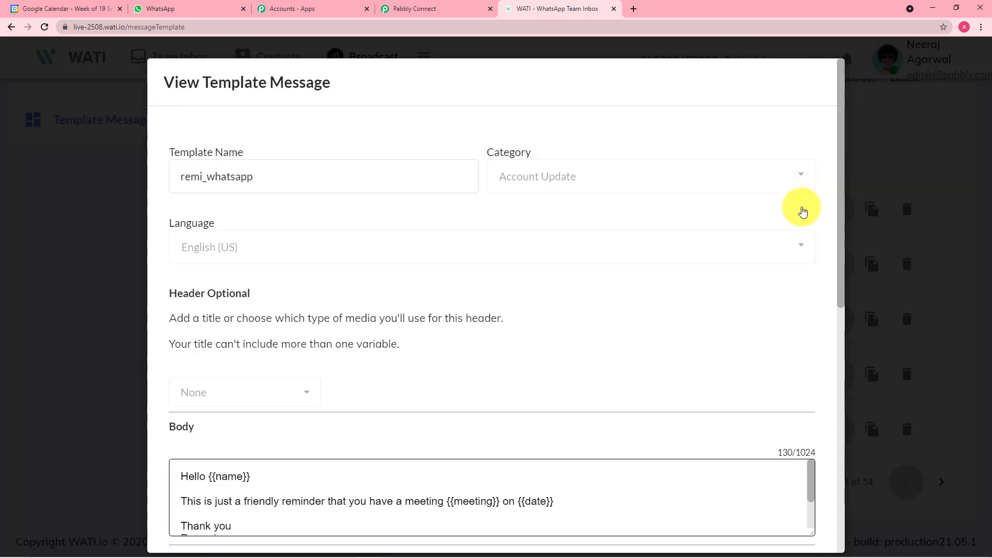
{"action": "scroll", "coordinate": [610, 274], "scroll_direction": "down", "scroll_amount": 2}
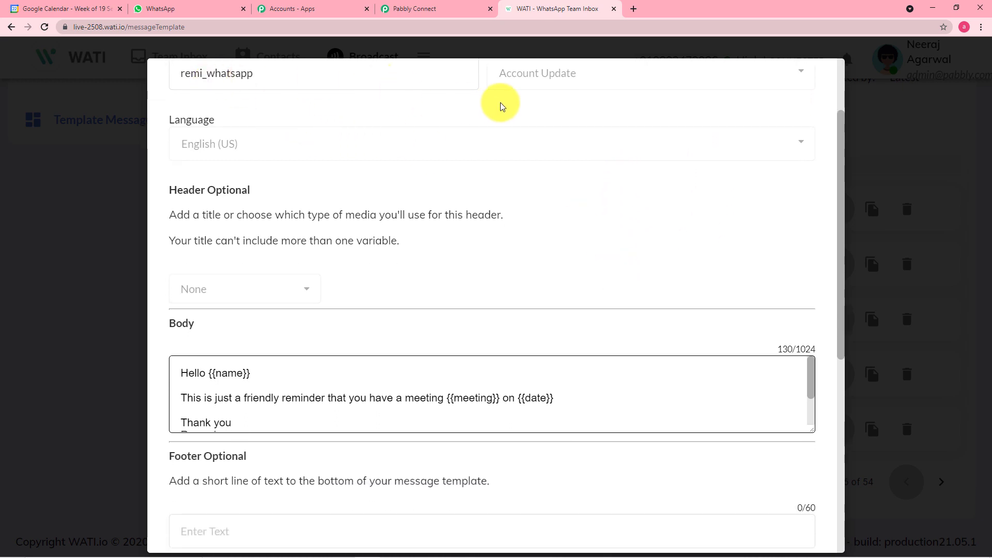
{"action": "scroll", "coordinate": [574, 119], "scroll_direction": "up", "scroll_amount": 1}
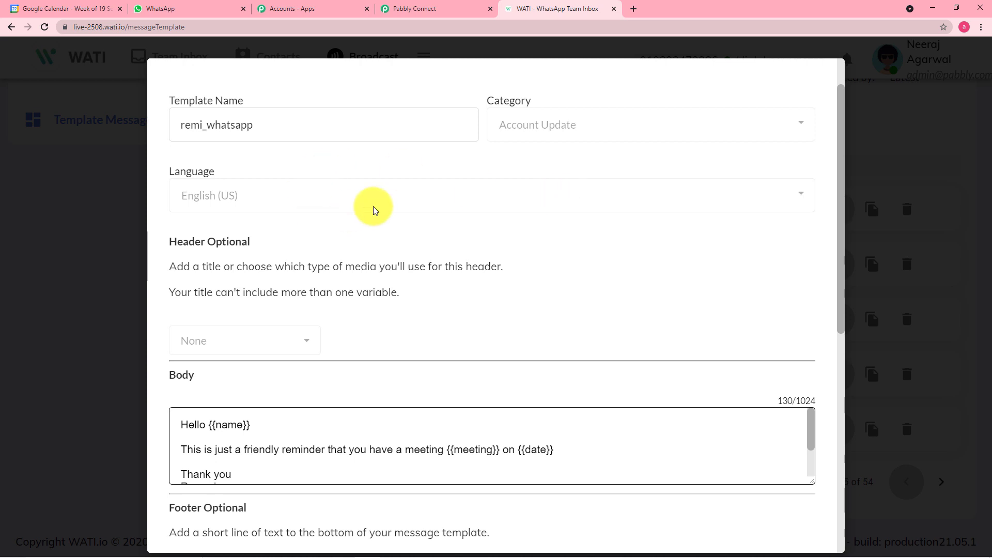
{"action": "scroll", "coordinate": [437, 225], "scroll_direction": "down", "scroll_amount": 2}
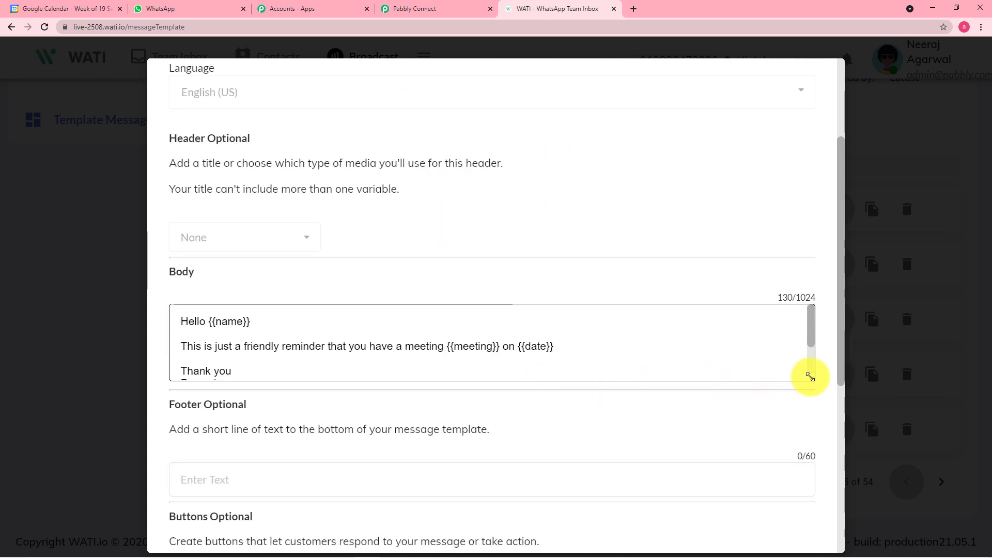
{"action": "left_click_drag", "start_coordinate": [810, 376], "coordinate": [816, 441]}
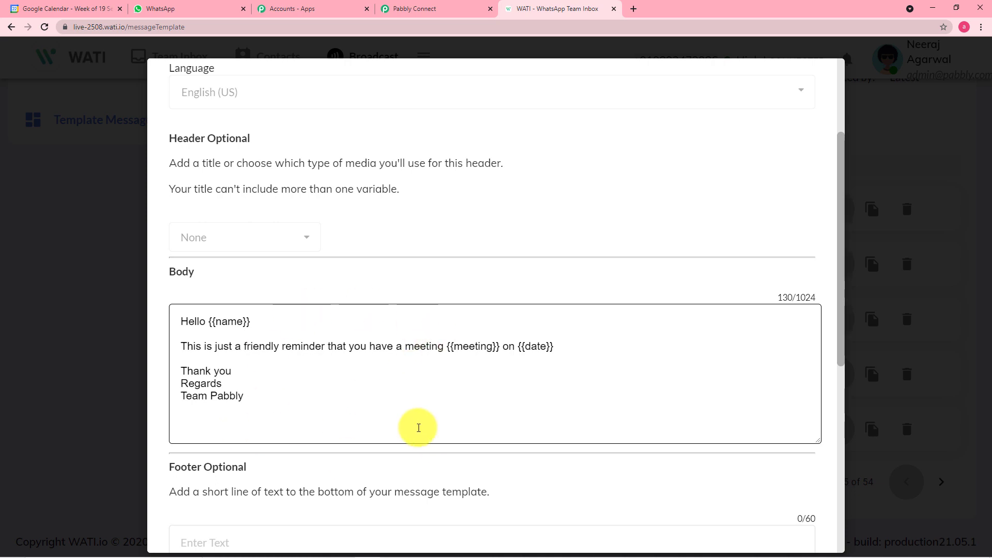
{"action": "left_click", "coordinate": [86, 352]}
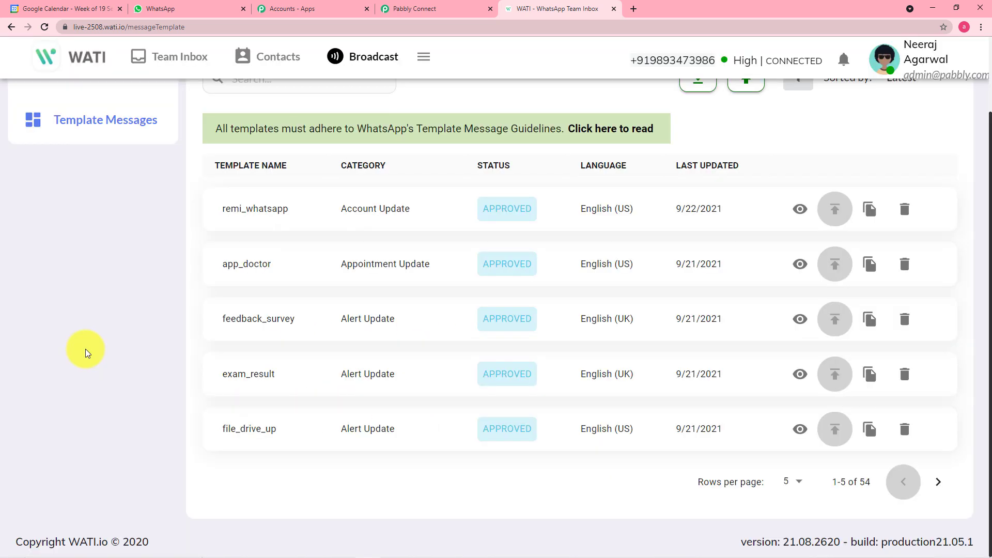
{"action": "scroll", "coordinate": [86, 352], "scroll_direction": "up", "scroll_amount": 2}
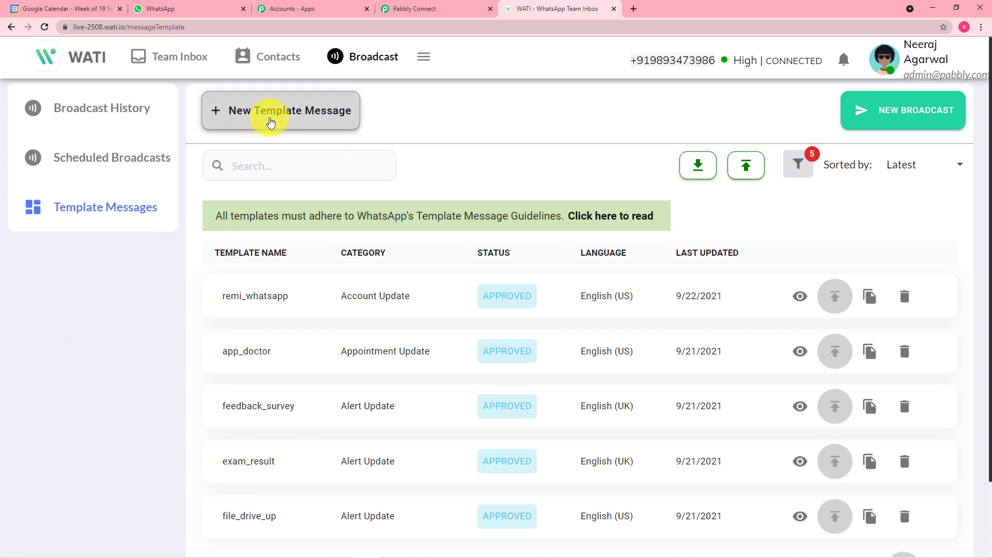
{"action": "left_click", "coordinate": [270, 123]}
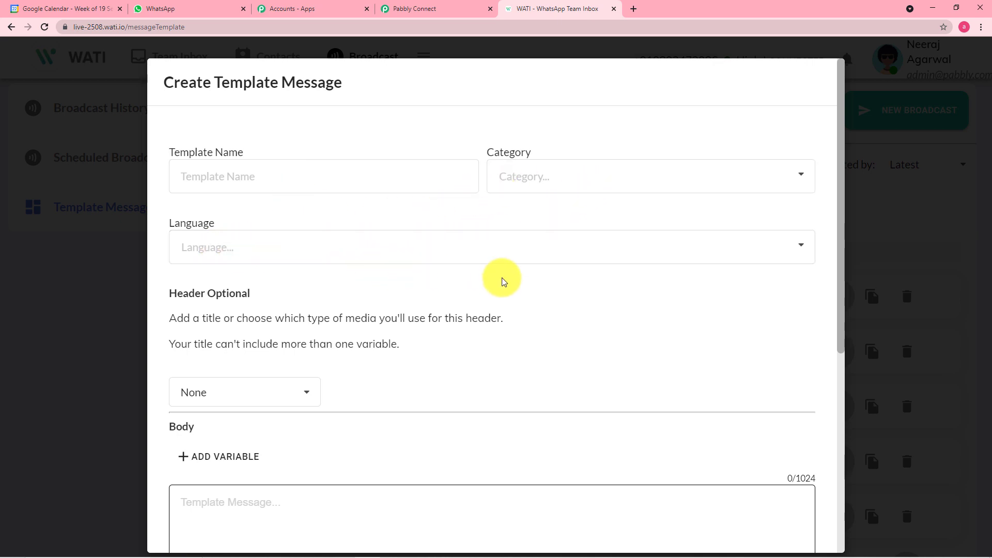
{"action": "scroll", "coordinate": [503, 279], "scroll_direction": "down", "scroll_amount": 5}
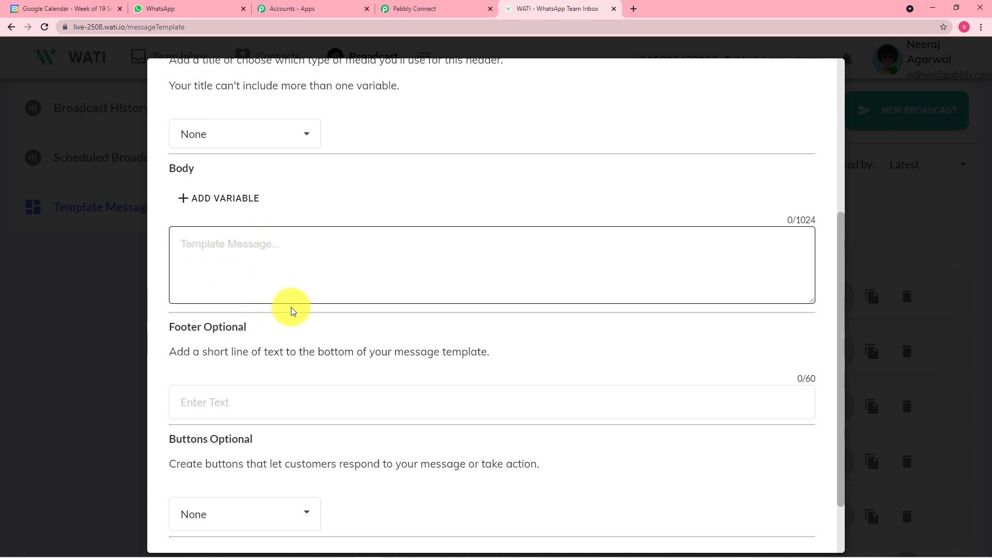
{"action": "scroll", "coordinate": [362, 307], "scroll_direction": "down", "scroll_amount": 2}
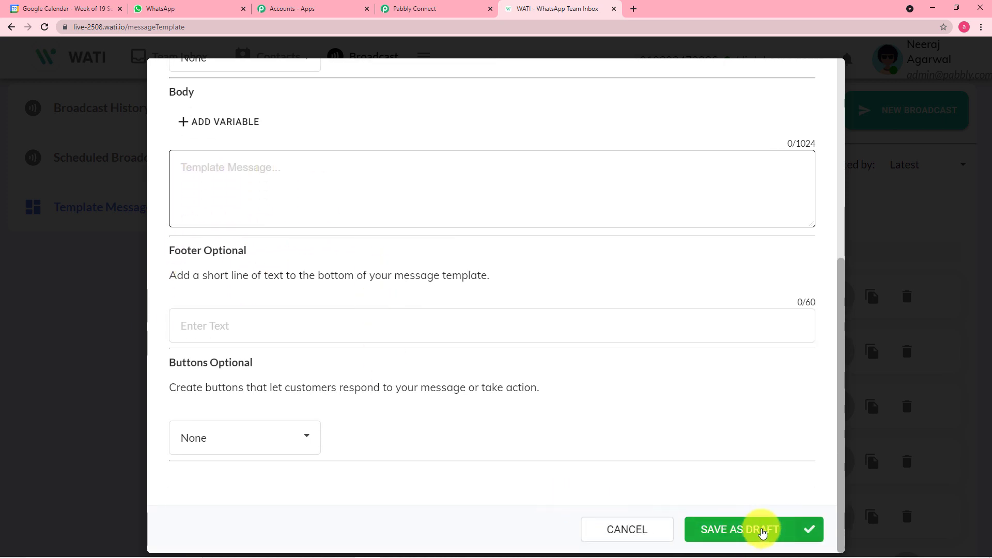
{"action": "left_click", "coordinate": [66, 409]}
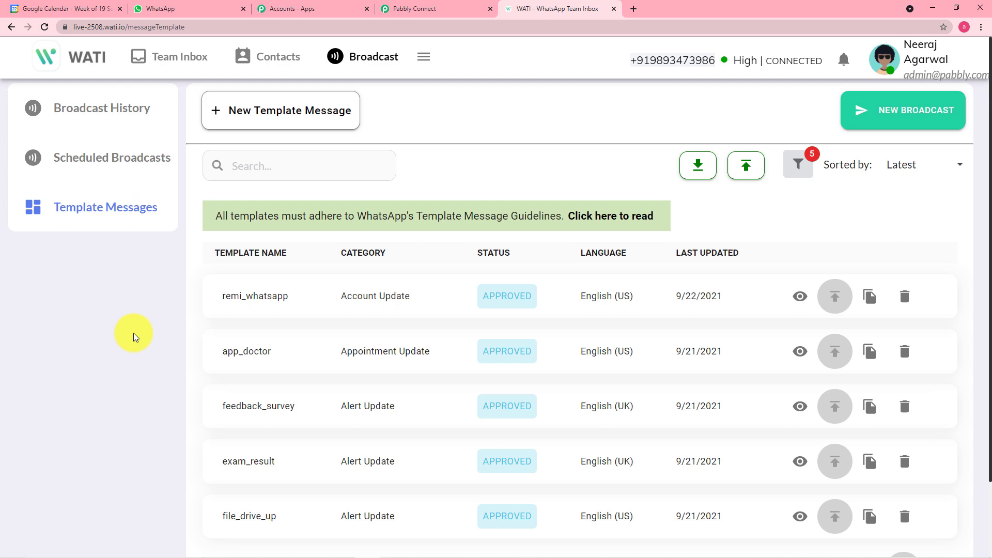
{"action": "scroll", "coordinate": [149, 359], "scroll_direction": "down", "scroll_amount": 1}
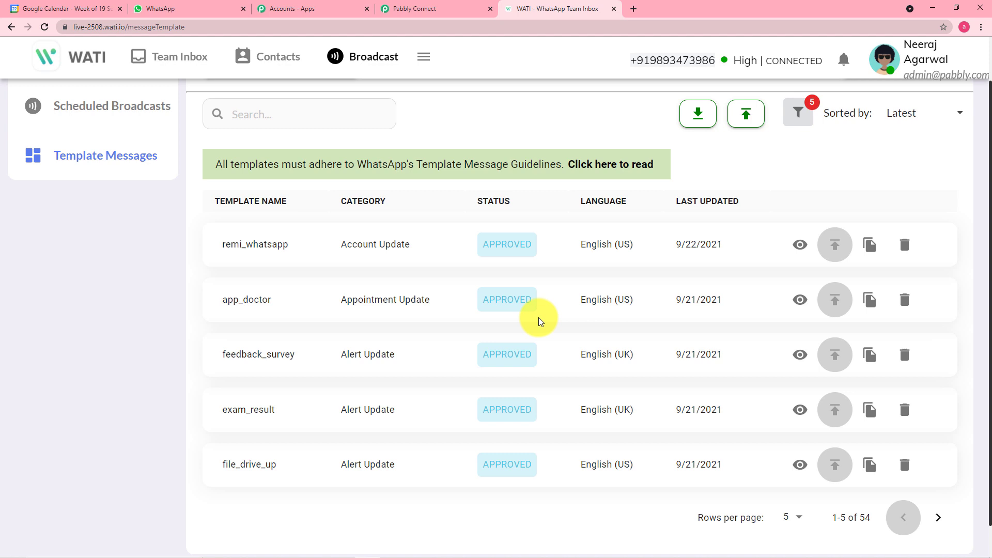
Confirm remi_whatsapp as the selected template after comparing names with WATI
{"action": "left_click", "coordinate": [417, 11]}
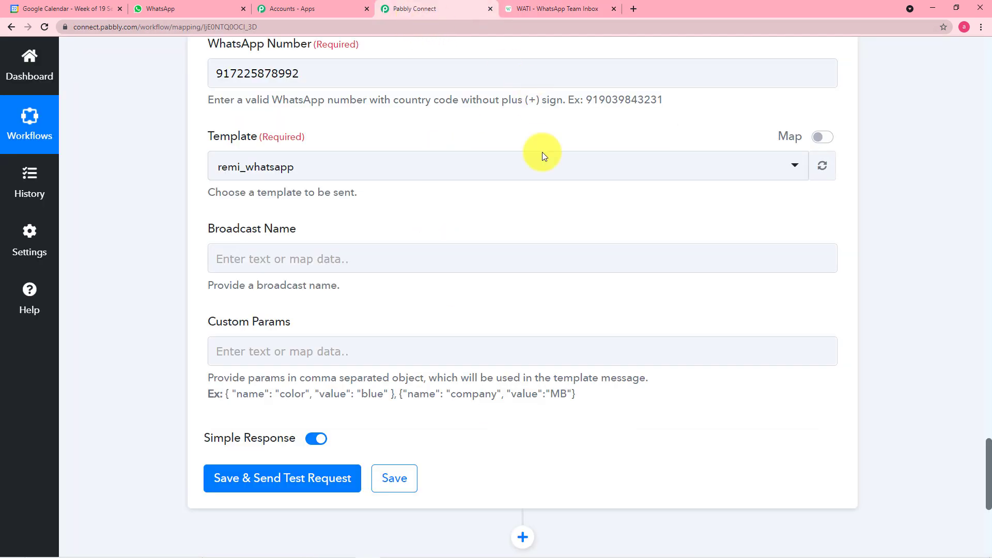
{"action": "left_click", "coordinate": [414, 175]}
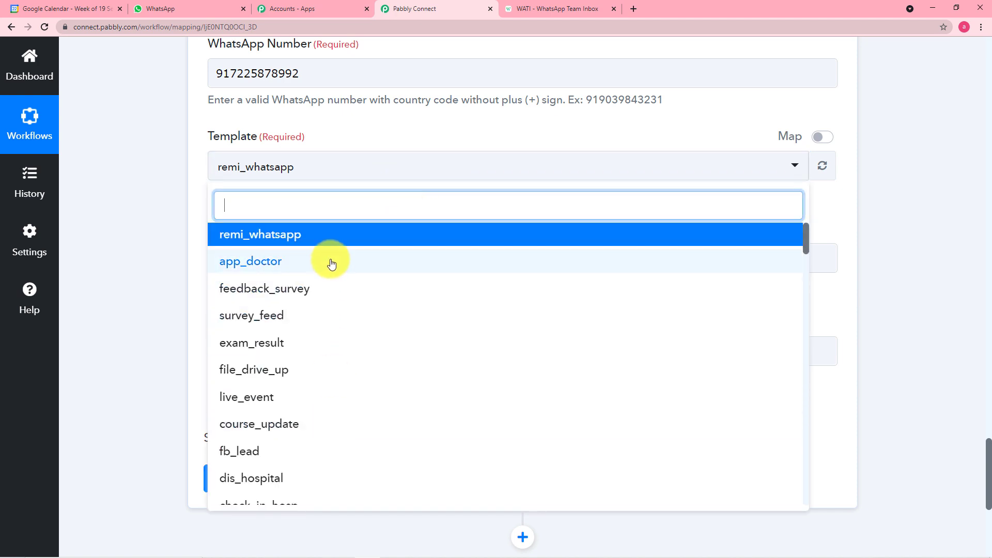
{"action": "left_click", "coordinate": [545, 9]}
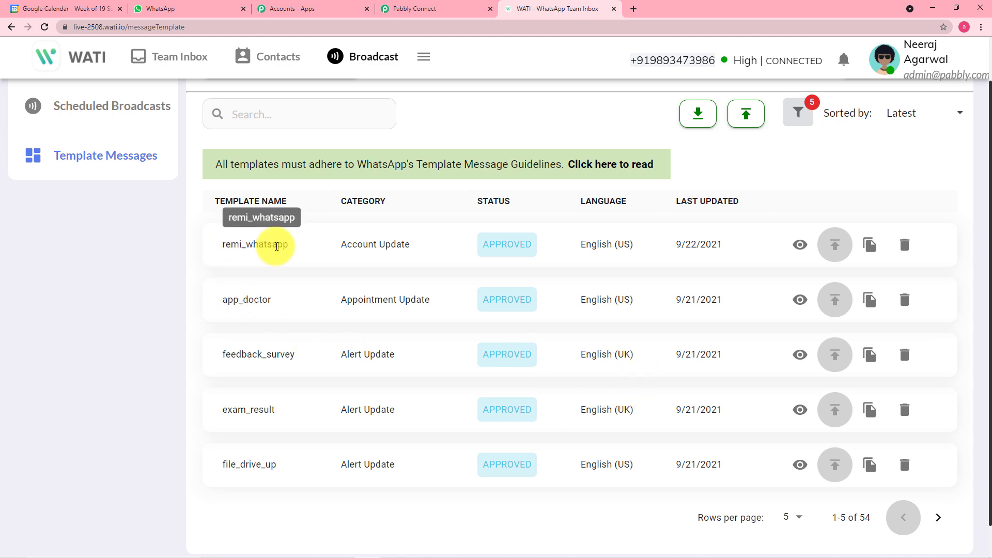
{"action": "left_click", "coordinate": [414, 4]}
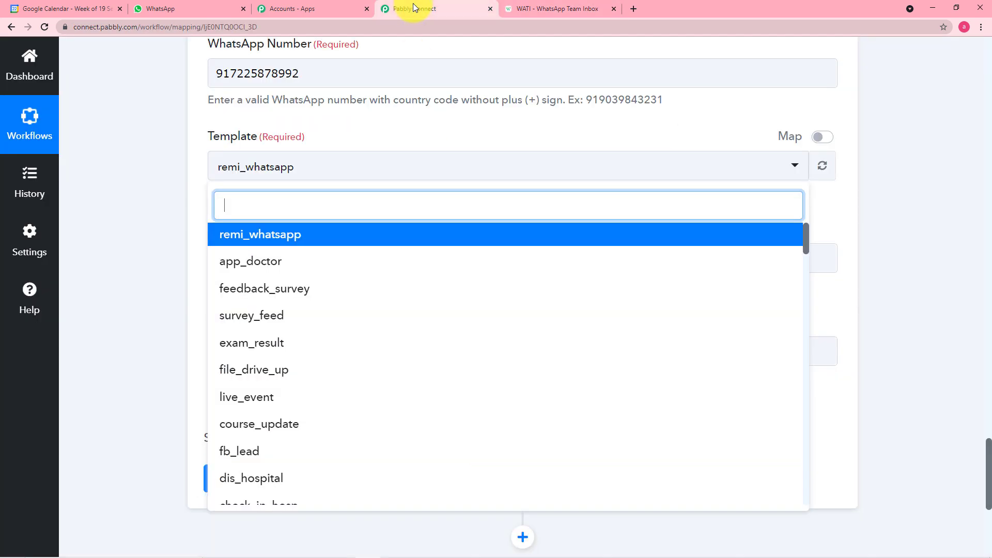
{"action": "left_click", "coordinate": [243, 235]}
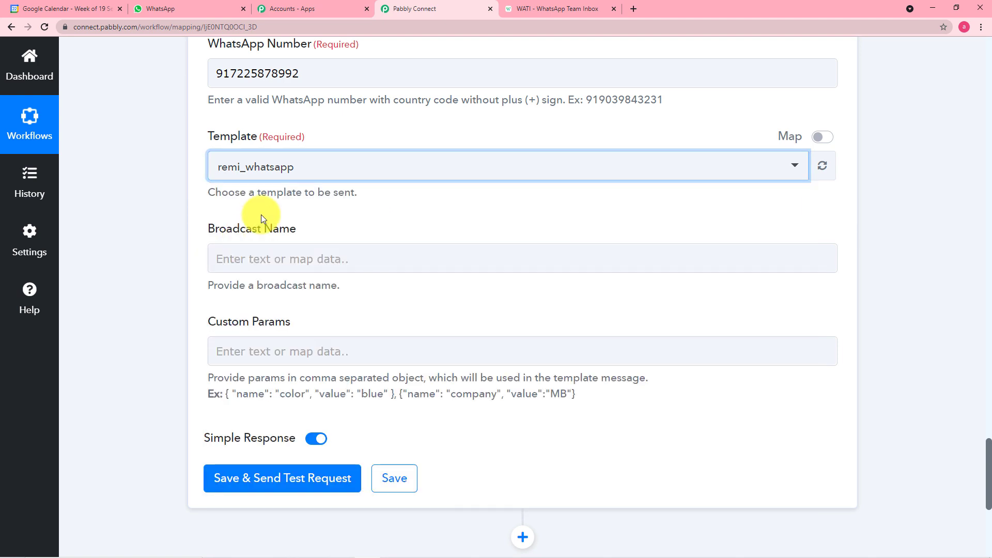
{"action": "left_click", "coordinate": [291, 238]}
Set the broadcast name to Reminder
{"action": "left_click", "coordinate": [316, 257]}
{"action": "type", "text": "Remind"}
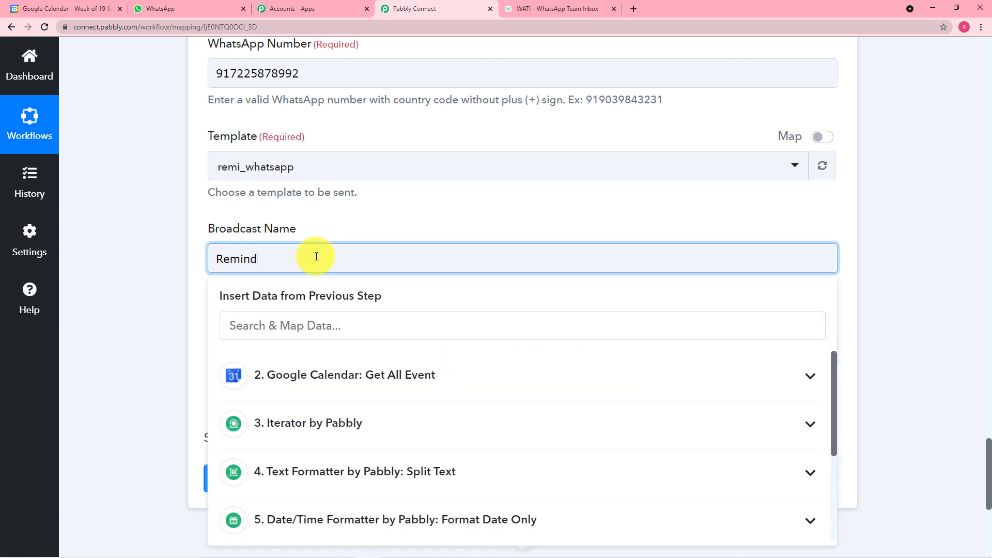
{"action": "left_click", "coordinate": [167, 281]}
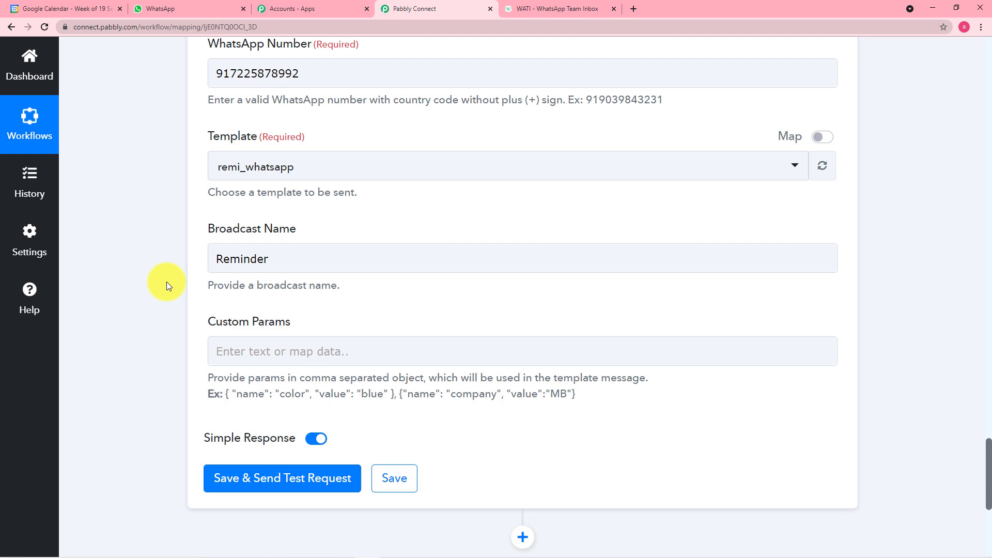
{"action": "scroll", "coordinate": [167, 281], "scroll_direction": "down", "scroll_amount": 3}
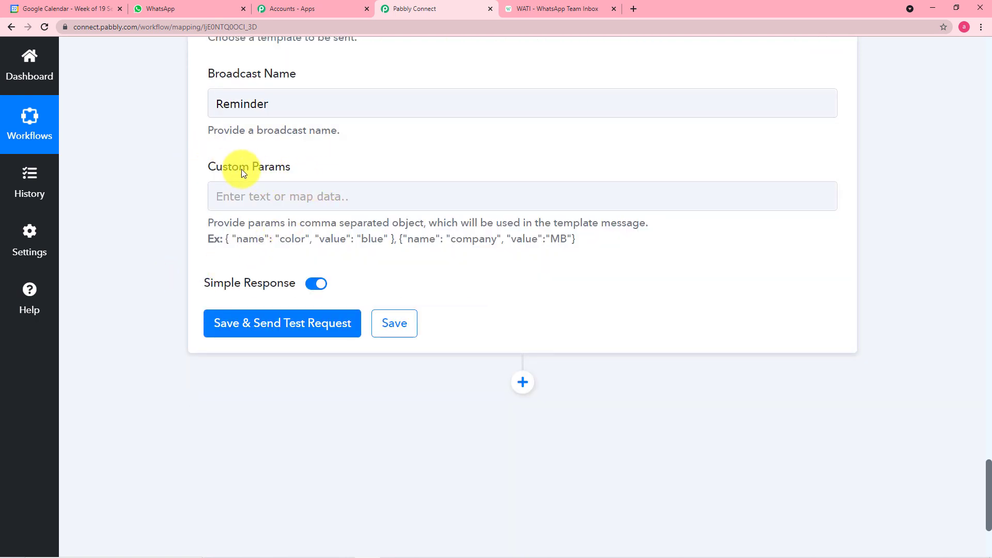
{"action": "left_click", "coordinate": [532, 11]}
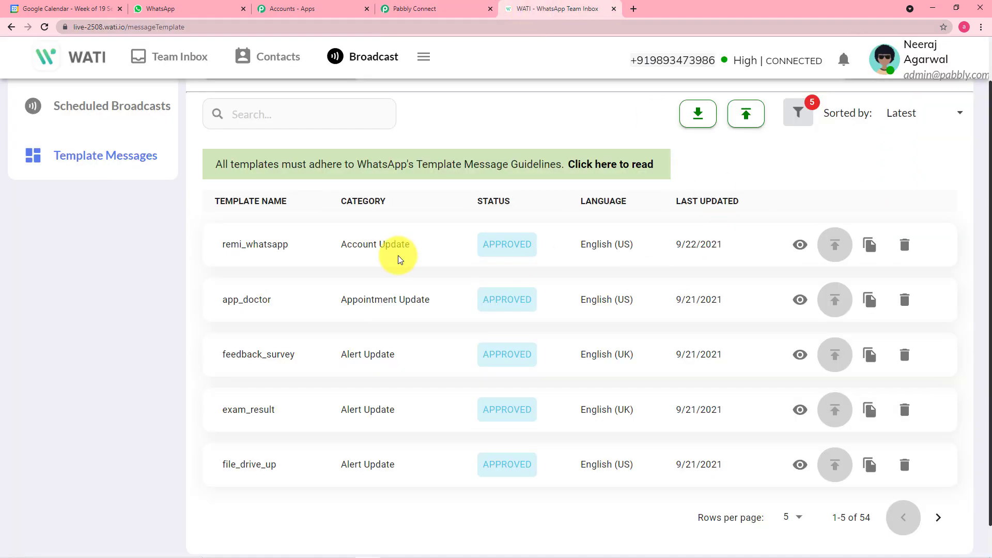
Reopen remi_whatsapp and enlarge its body to reread the {{name}}, {{meeting}}, {{date}} variables
{"action": "left_click", "coordinate": [800, 244]}
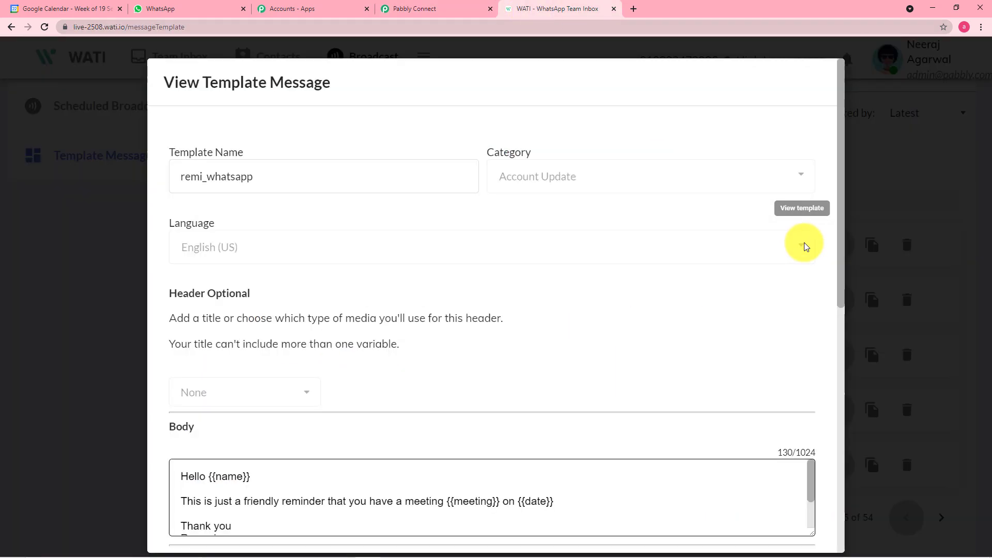
{"action": "scroll", "coordinate": [554, 252], "scroll_direction": "down", "scroll_amount": 4}
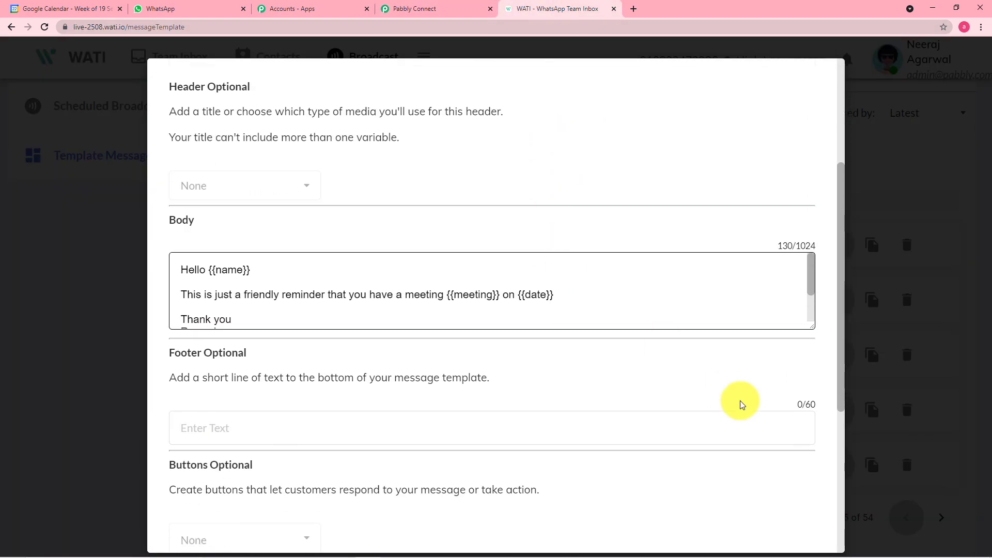
{"action": "left_click_drag", "start_coordinate": [808, 321], "coordinate": [828, 408]}
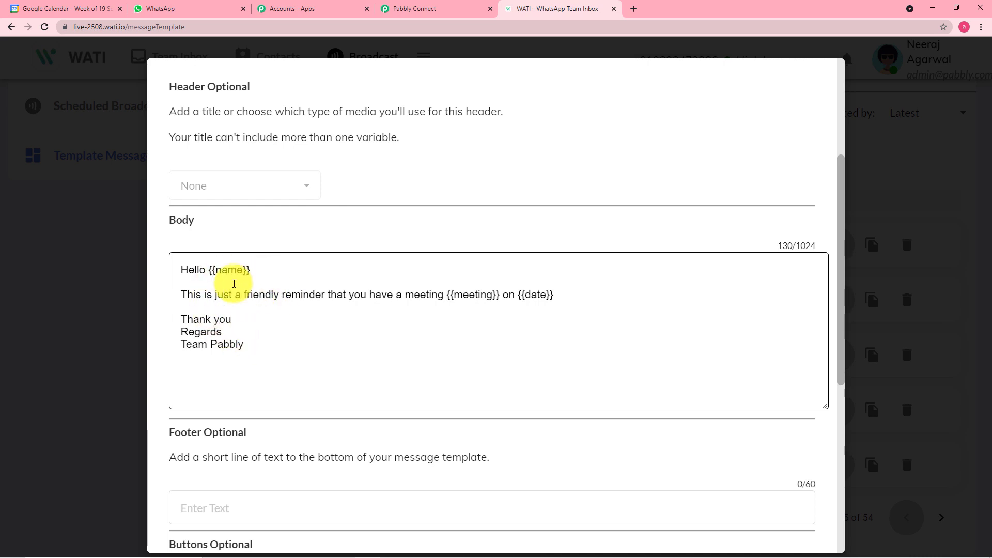
{"action": "left_click", "coordinate": [423, 11]}
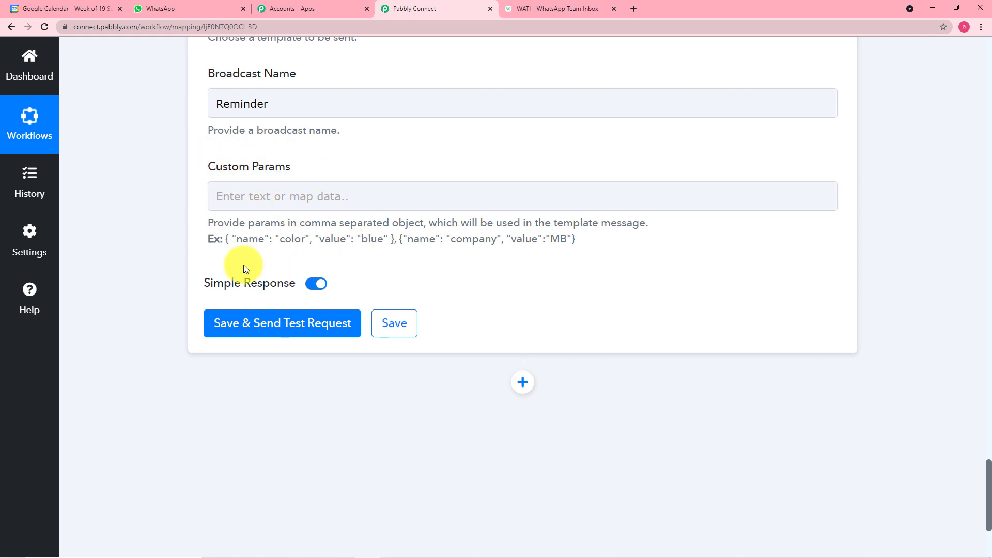
Fill Custom Params with three copies of the example parameter object
{"action": "left_click_drag", "start_coordinate": [225, 239], "coordinate": [403, 240]}
{"action": "key", "text": "ctrl+c"}
{"action": "right_click", "coordinate": [372, 243]}
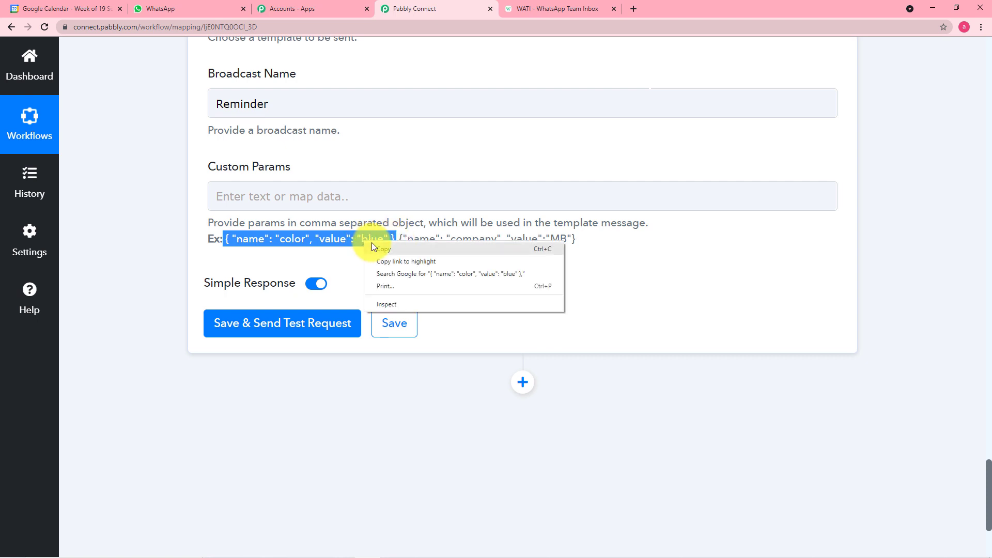
{"action": "left_click", "coordinate": [371, 243]}
{"action": "right_click", "coordinate": [279, 193]}
{"action": "left_click", "coordinate": [309, 272]}
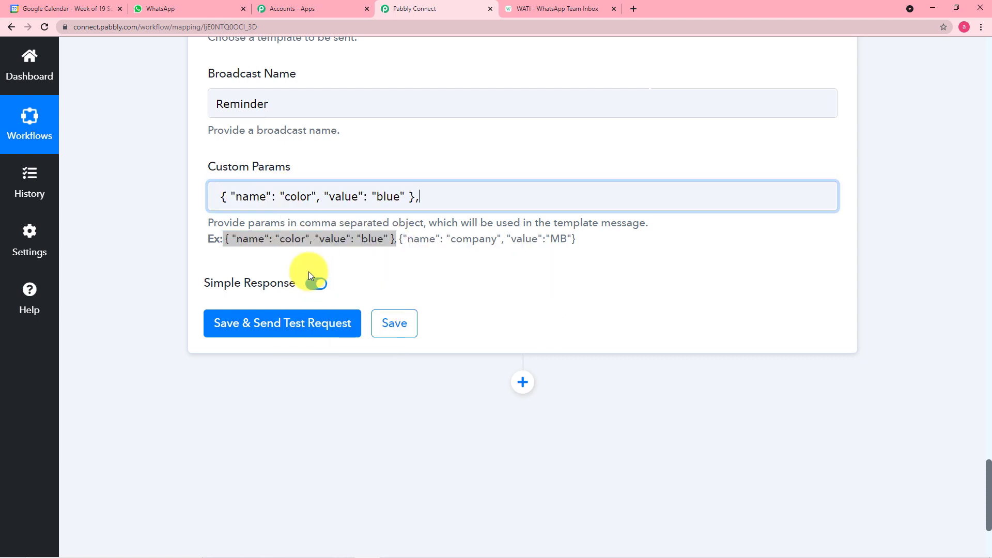
{"action": "left_click", "coordinate": [567, 7]}
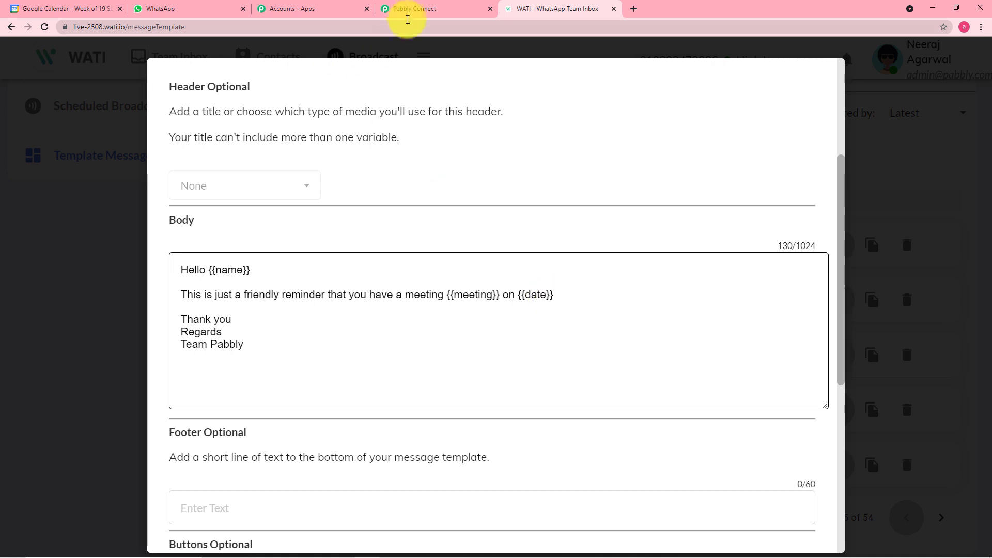
{"action": "left_click", "coordinate": [408, 15]}
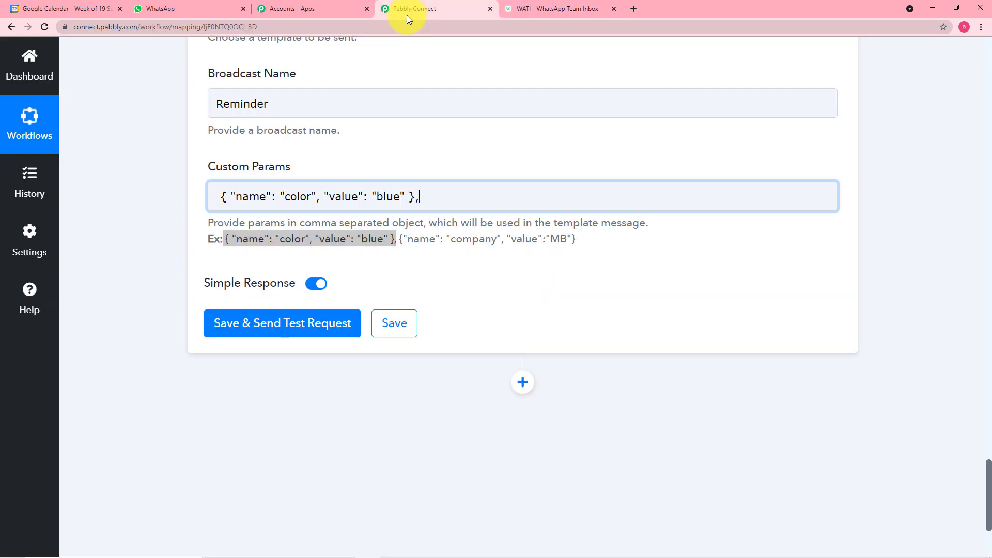
{"action": "key", "text": "ctrl+v"}
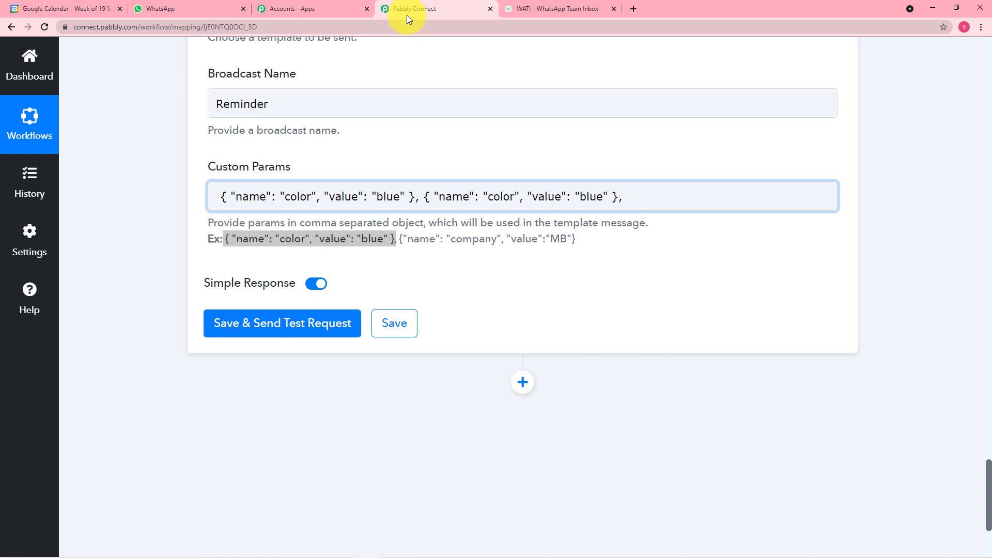
{"action": "key", "text": "ctrl+v"}
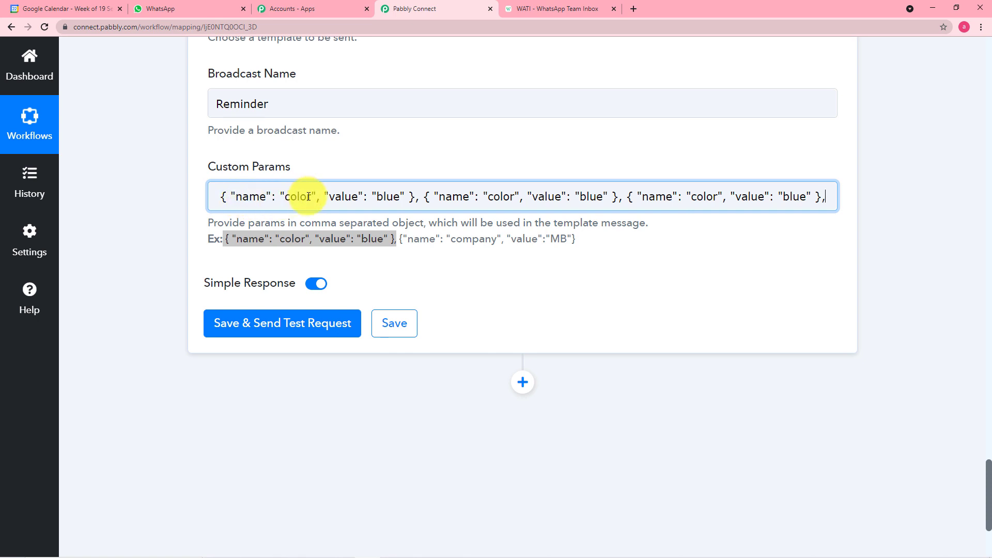
Rename the first parameter from color to name, copied from WATI's {{name}} variable
{"action": "left_click", "coordinate": [311, 198]}
{"action": "key", "text": "BackSpace"}
{"action": "key", "text": "BackSpace"}
{"action": "key", "text": "BackSpace"}
{"action": "key", "text": "BackSpace"}
{"action": "key", "text": "BackSpace"}
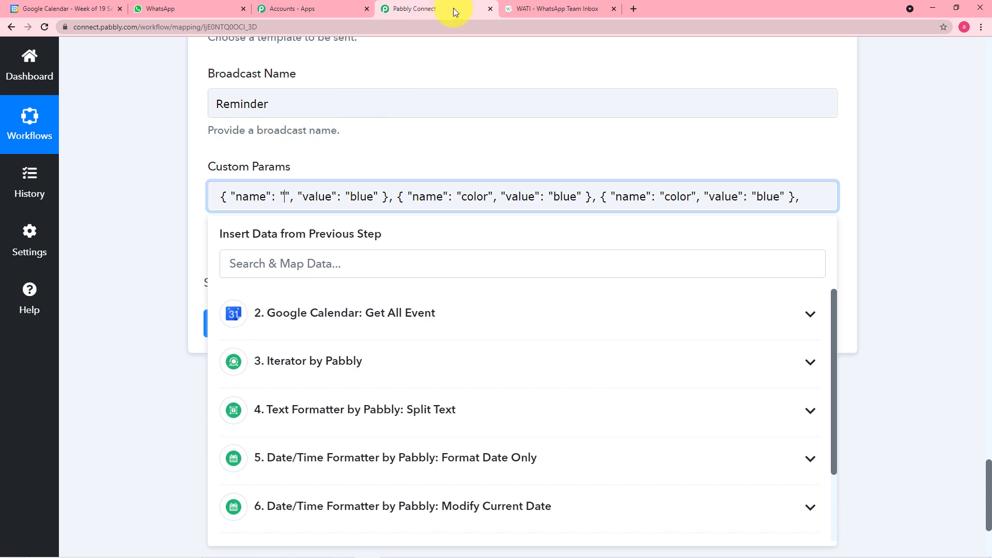
{"action": "left_click", "coordinate": [534, 9]}
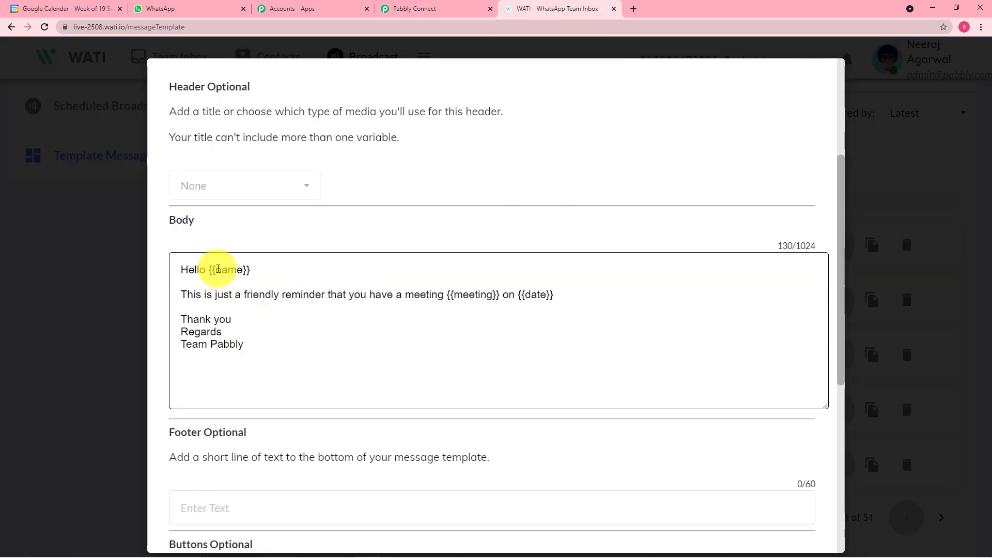
{"action": "double_click", "coordinate": [231, 270]}
{"action": "right_click", "coordinate": [232, 271]}
{"action": "left_click", "coordinate": [248, 282]}
{"action": "left_click", "coordinate": [413, 9]}
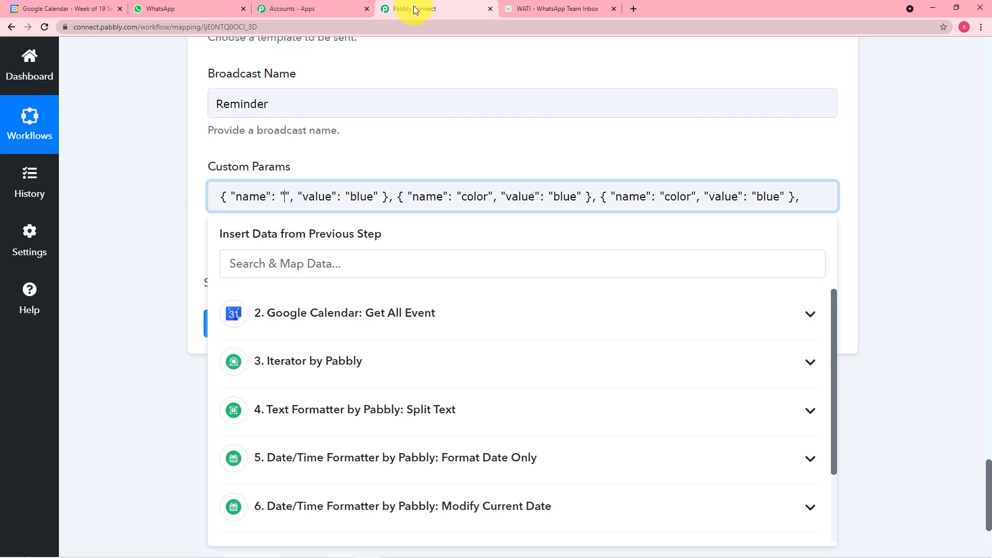
{"action": "key", "text": "ctrl+v"}
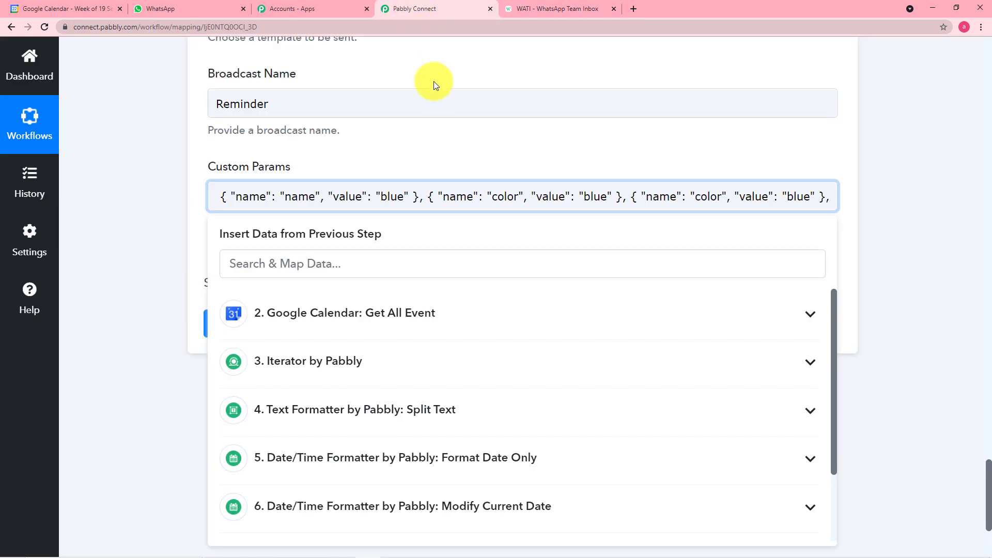
Clear the blue placeholder value and expand 3. Iterator by Pabbly's data fields
{"action": "double_click", "coordinate": [406, 197]}
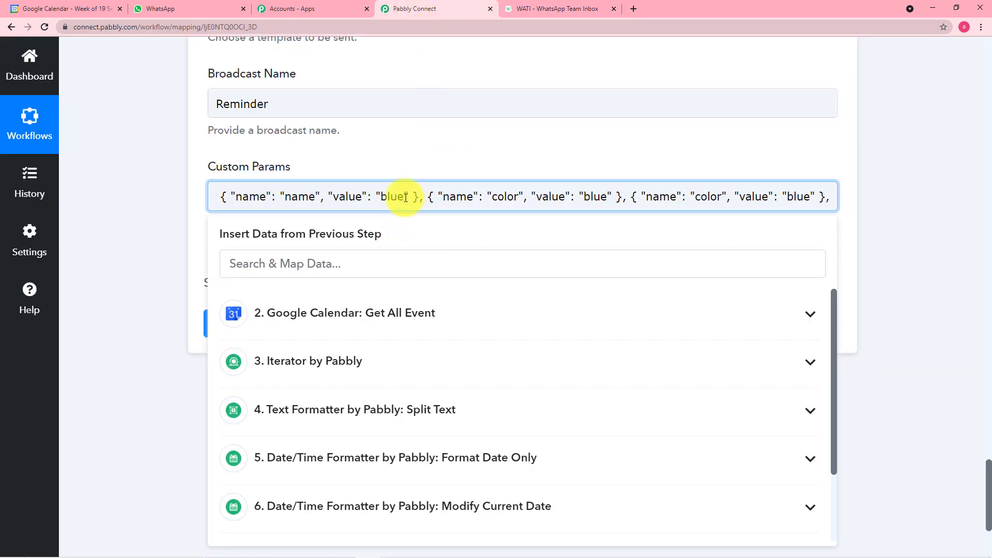
{"action": "key", "text": "BackSpace"}
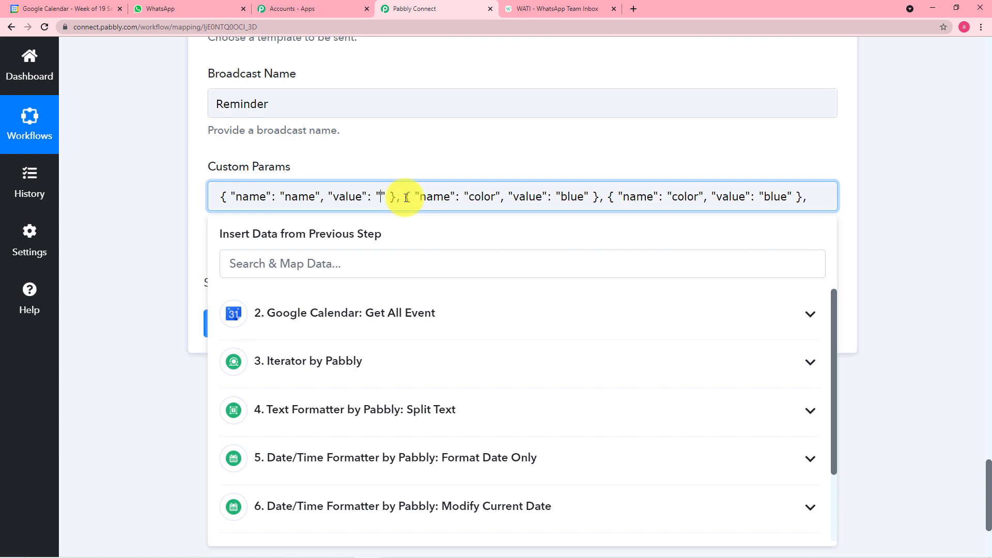
{"action": "scroll", "coordinate": [399, 419], "scroll_direction": "down", "scroll_amount": 1}
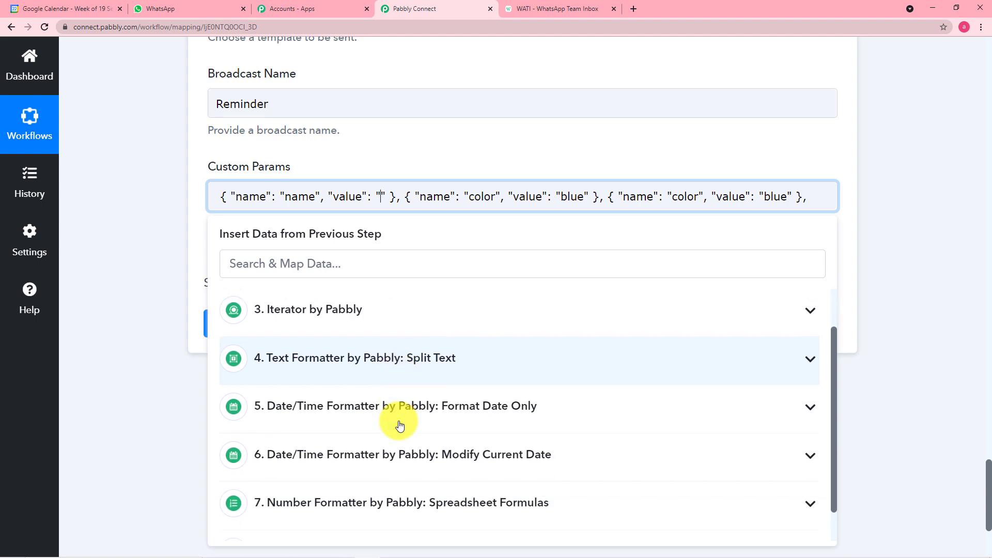
{"action": "left_click", "coordinate": [372, 321]}
{"action": "scroll", "coordinate": [416, 383], "scroll_direction": "down", "scroll_amount": 4}
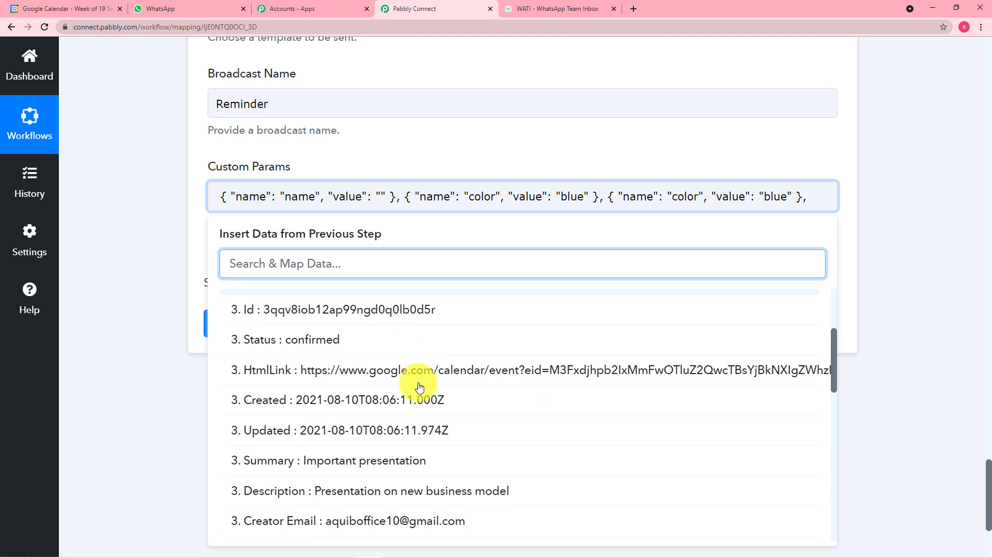
{"action": "scroll", "coordinate": [419, 387], "scroll_direction": "down", "scroll_amount": 6}
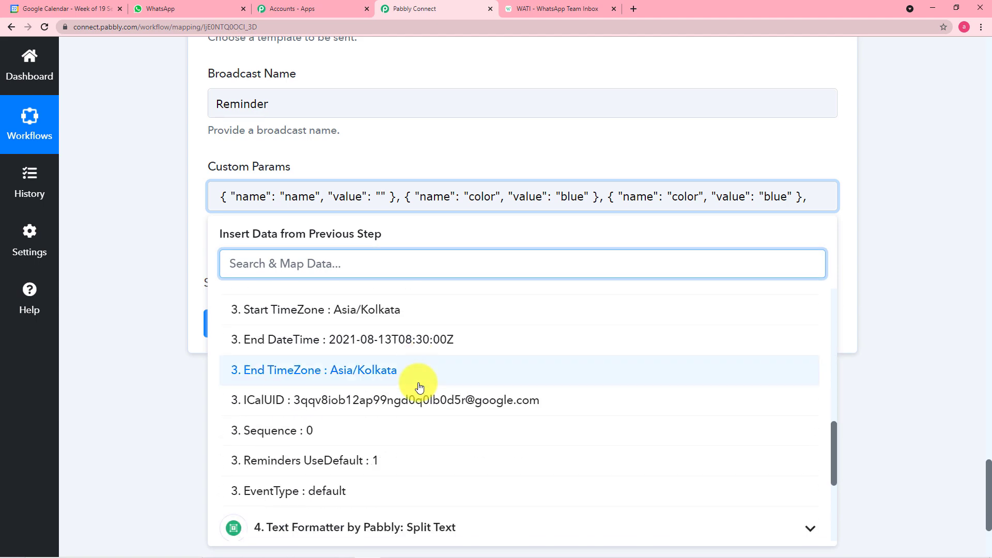
{"action": "scroll", "coordinate": [419, 388], "scroll_direction": "up", "scroll_amount": 8}
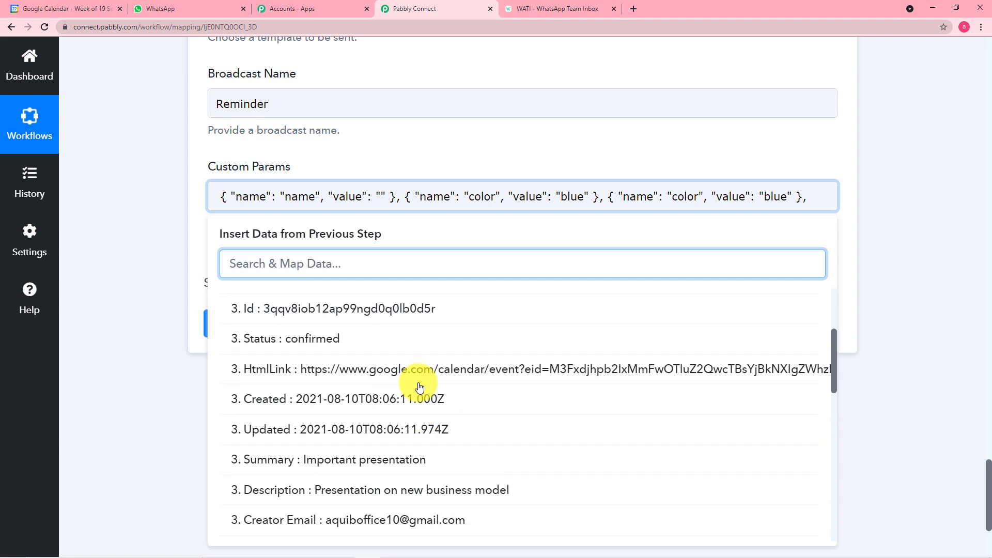
{"action": "scroll", "coordinate": [419, 388], "scroll_direction": "up", "scroll_amount": 1}
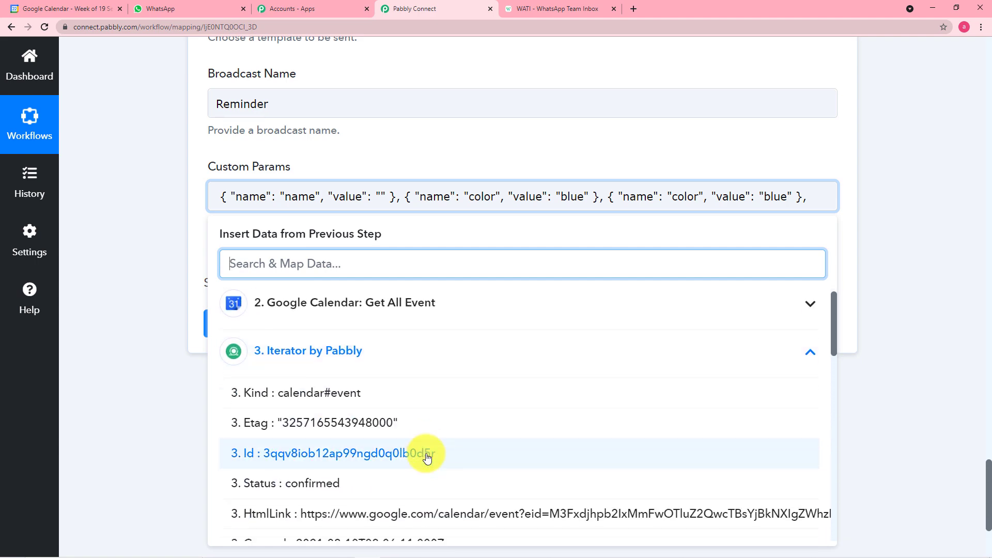
{"action": "scroll", "coordinate": [425, 457], "scroll_direction": "down", "scroll_amount": 1}
{"action": "left_click", "coordinate": [76, 10]}
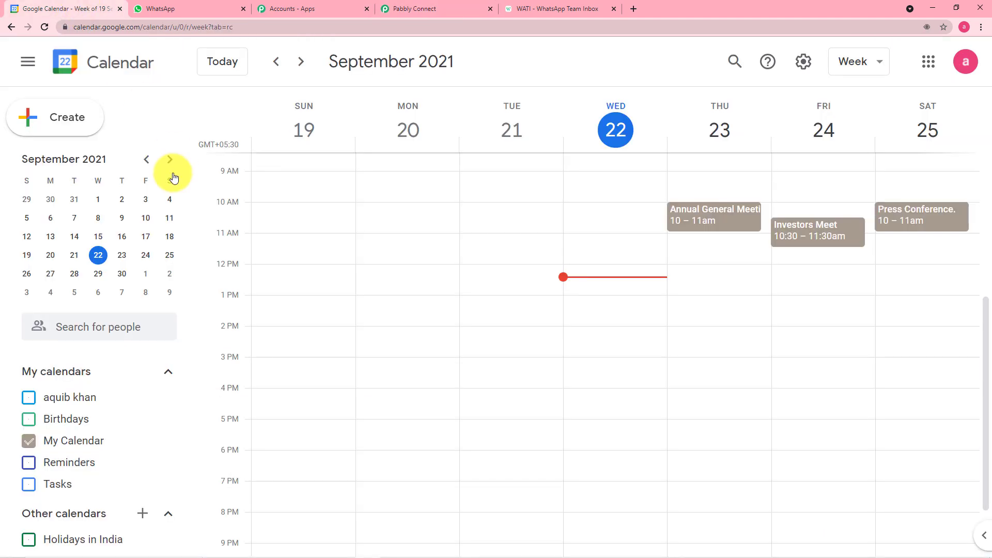
{"action": "left_click", "coordinate": [694, 220]}
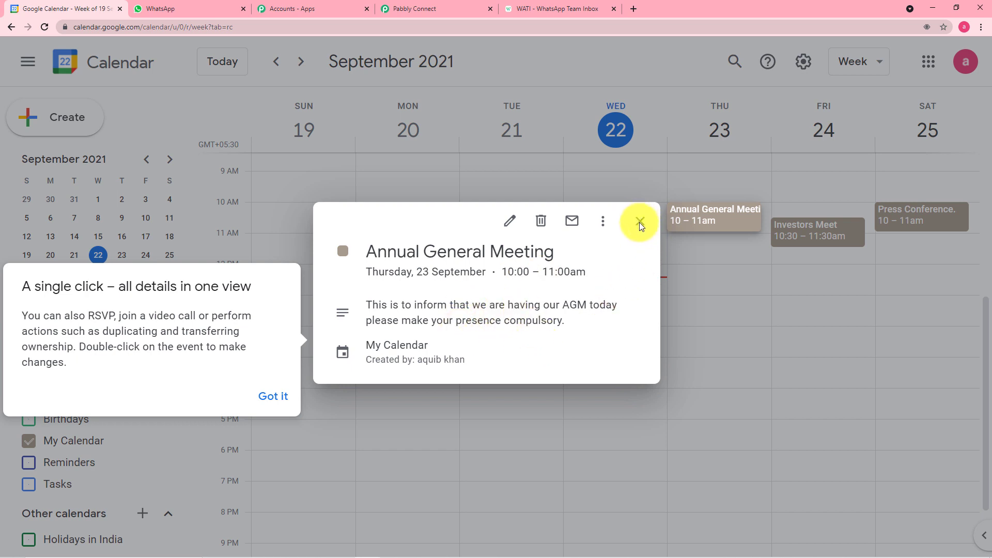
{"action": "left_click", "coordinate": [281, 396]}
{"action": "left_click", "coordinate": [436, 14]}
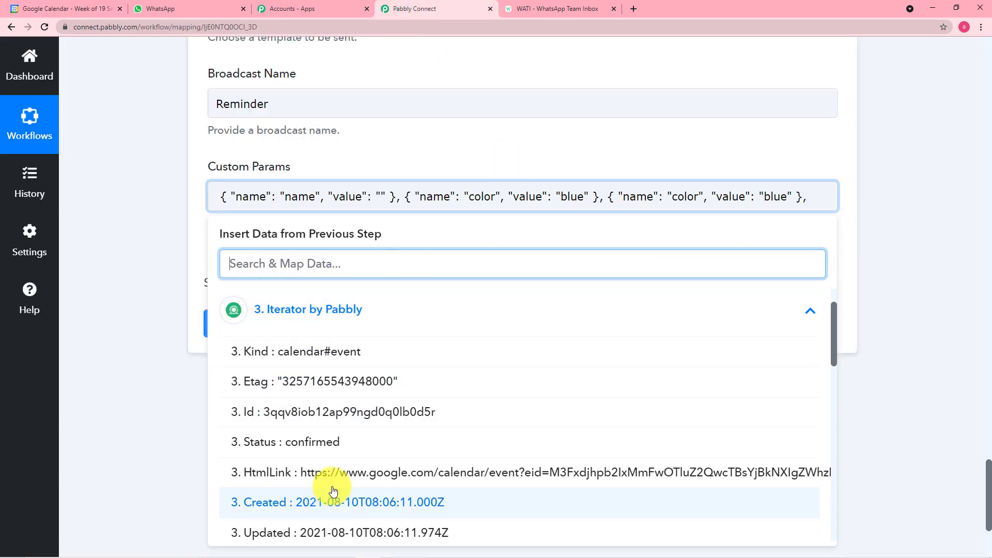
Type the contact's full name as the first parameter's value
{"action": "left_click", "coordinate": [382, 197]}
{"action": "left_click", "coordinate": [382, 197]}
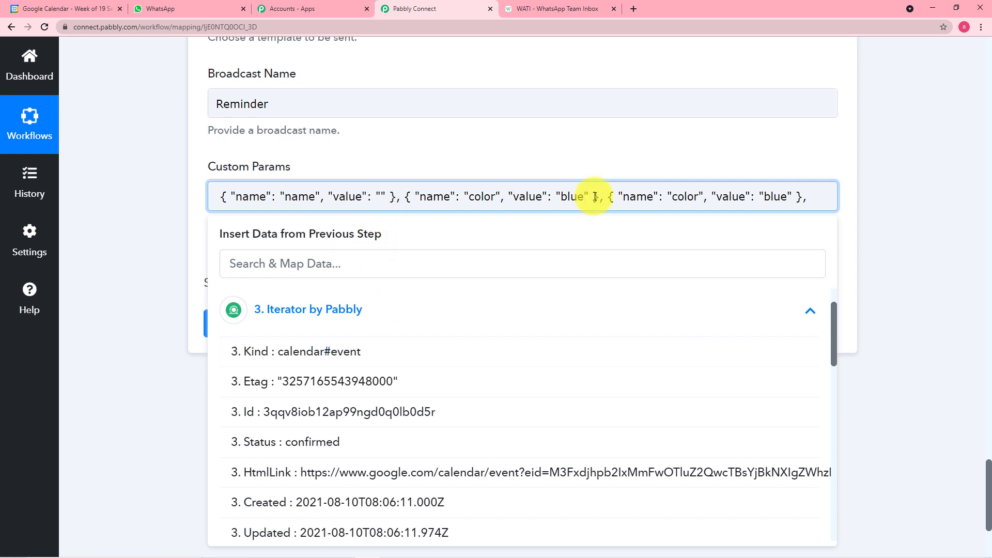
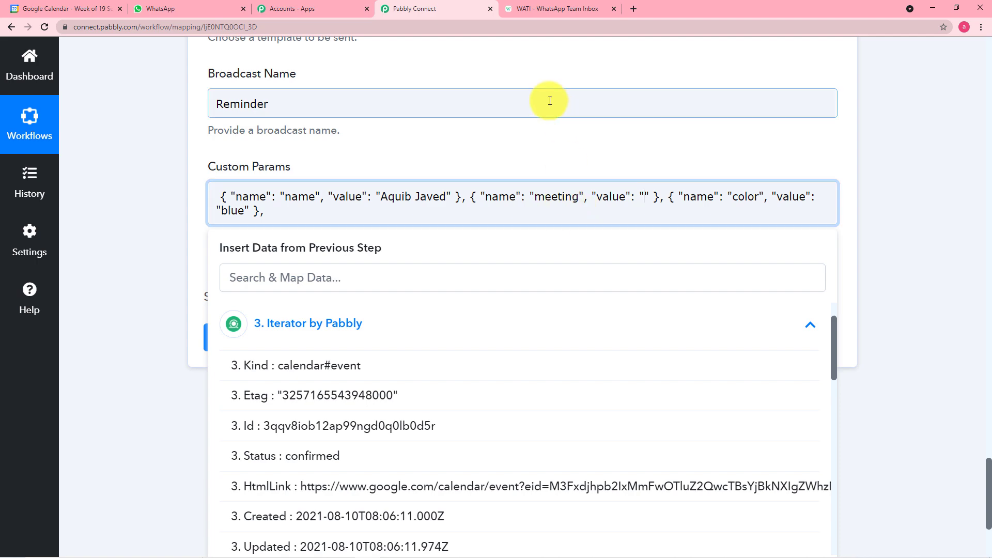
Map 3. Summary into the meeting parameter's value and erase color from the third parameter's name
{"action": "left_click", "coordinate": [551, 7]}
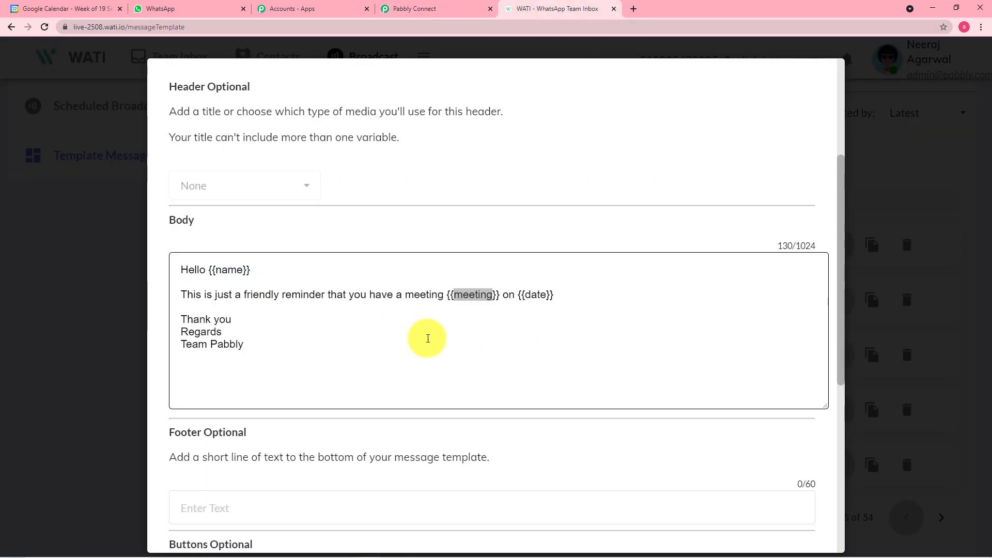
{"action": "left_click", "coordinate": [400, 8]}
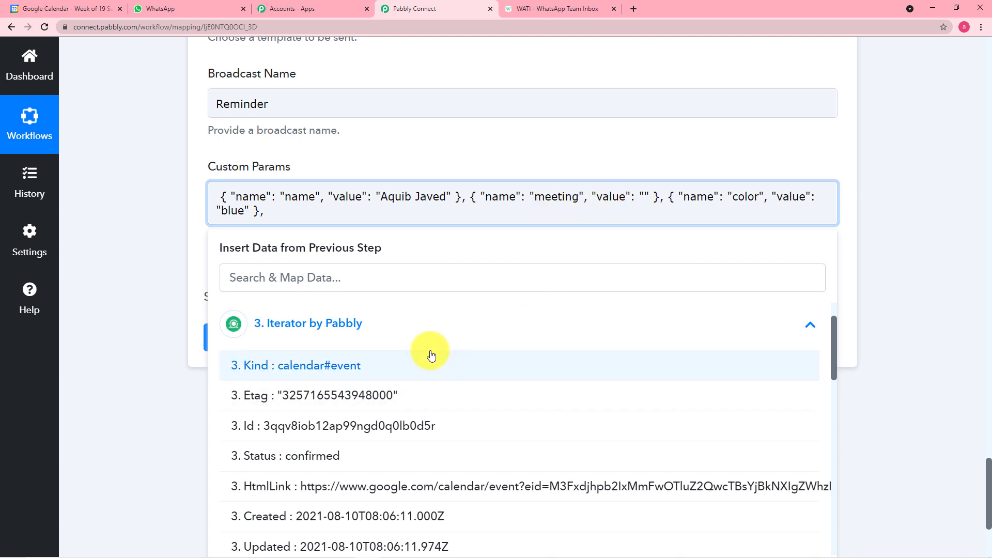
{"action": "scroll", "coordinate": [428, 353], "scroll_direction": "down", "scroll_amount": 3}
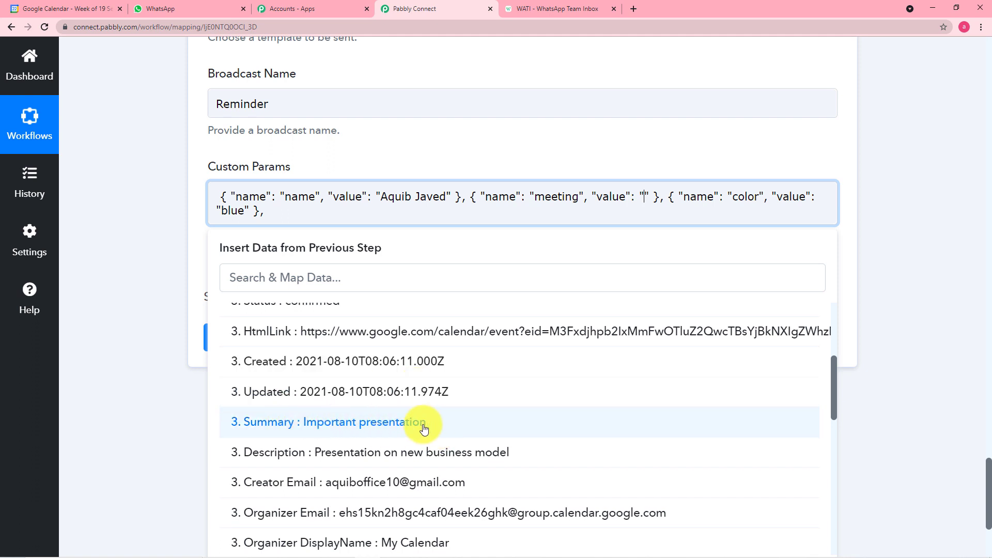
{"action": "left_click", "coordinate": [393, 428]}
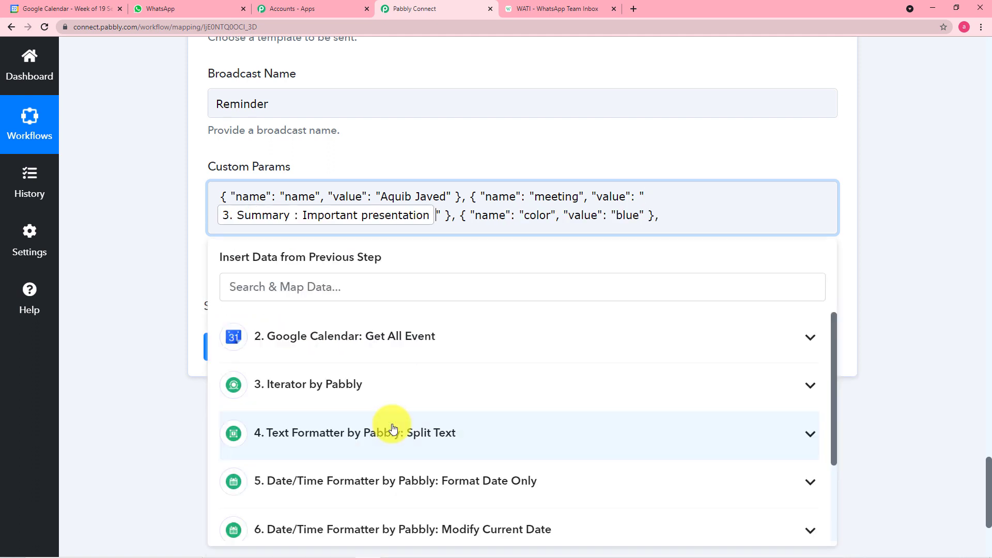
{"action": "left_click", "coordinate": [552, 217]}
{"action": "key", "text": "BackSpace"}
{"action": "key", "text": "BackSpace"}
{"action": "key", "text": "BackSpace"}
{"action": "key", "text": "BackSpace"}
{"action": "key", "text": "BackSpace"}
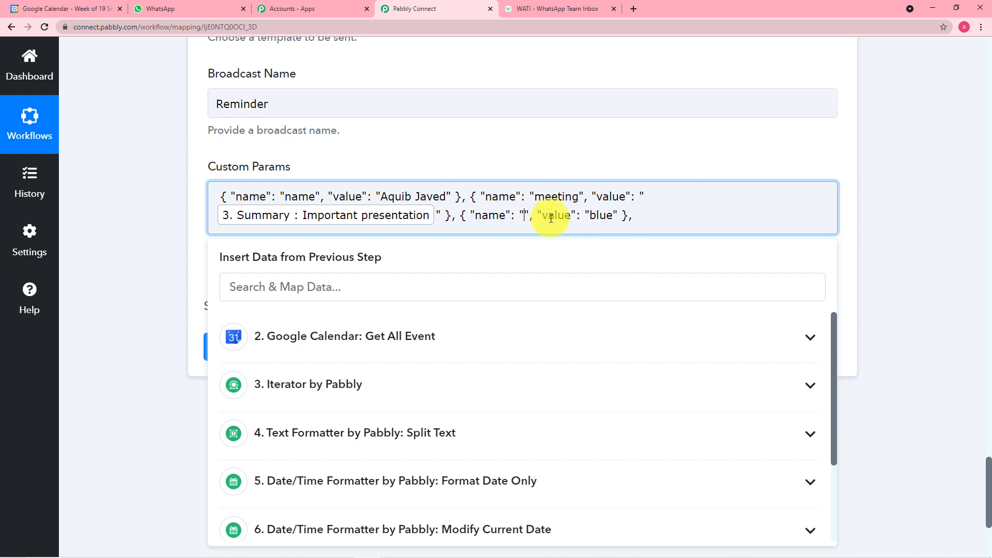
{"action": "left_click", "coordinate": [533, 8]}
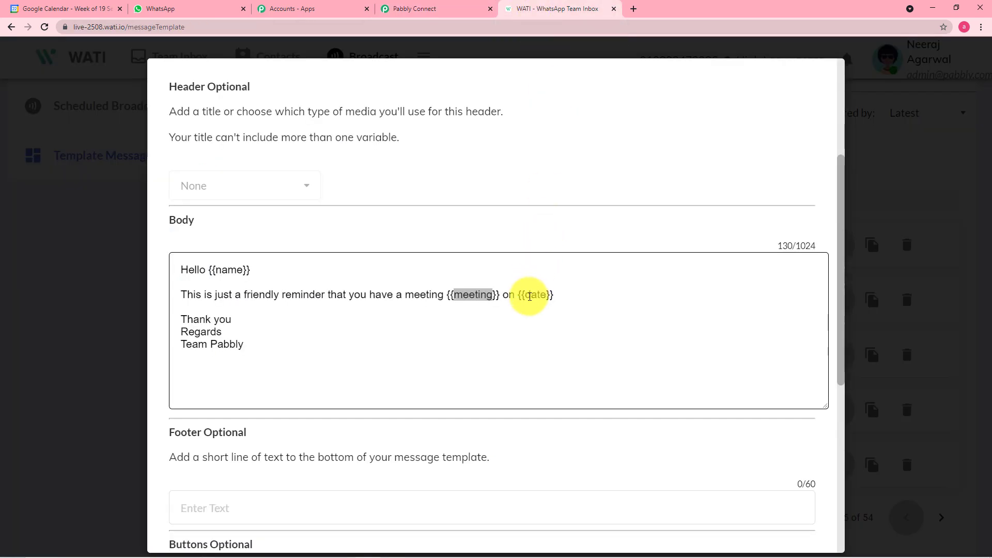
Copy the word date from WATI's {{date}} variable for the third parameter's name
{"action": "left_click_drag", "start_coordinate": [528, 297], "coordinate": [548, 297]}
{"action": "right_click", "coordinate": [539, 295]}
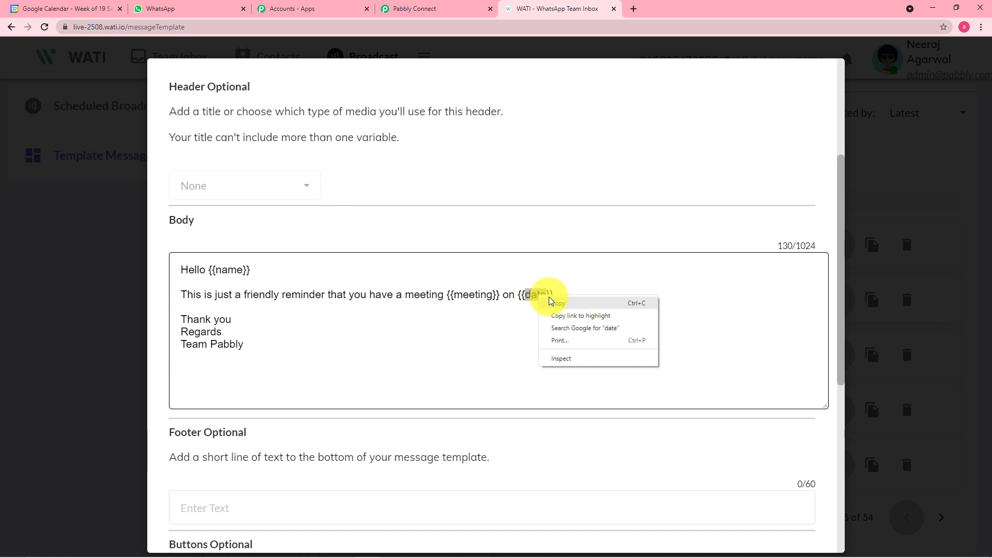
{"action": "left_click", "coordinate": [549, 302]}
{"action": "left_click", "coordinate": [398, 7]}
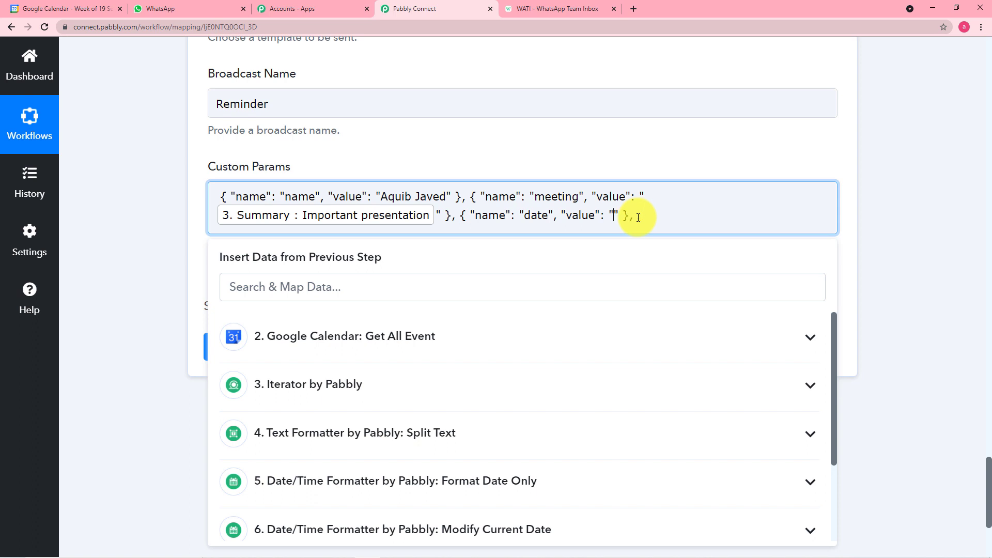
Map the Format Date Only result 08-13-2021 into the date Custom Params value
{"action": "scroll", "coordinate": [347, 378], "scroll_direction": "down", "scroll_amount": 2}
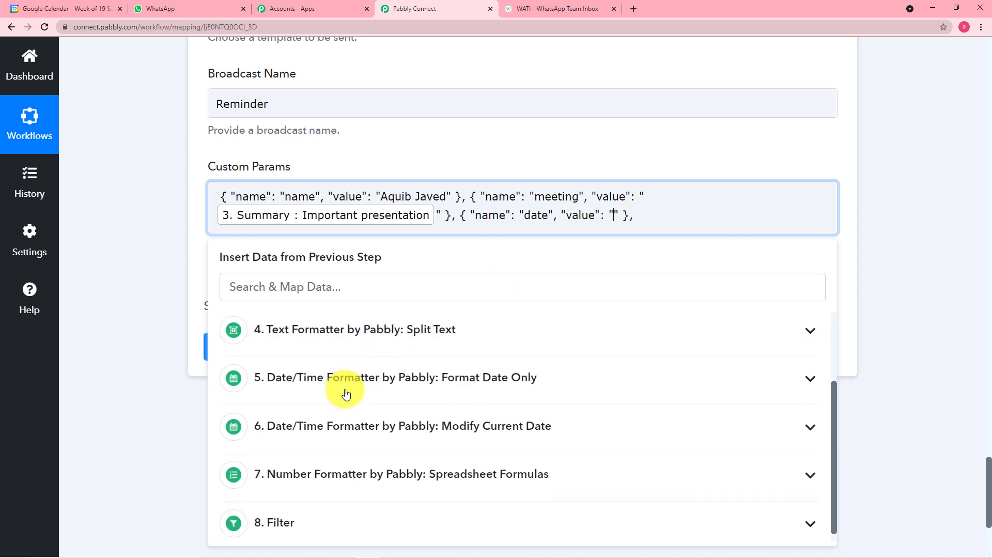
{"action": "scroll", "coordinate": [352, 356], "scroll_direction": "up", "scroll_amount": 1}
{"action": "left_click", "coordinate": [360, 350]}
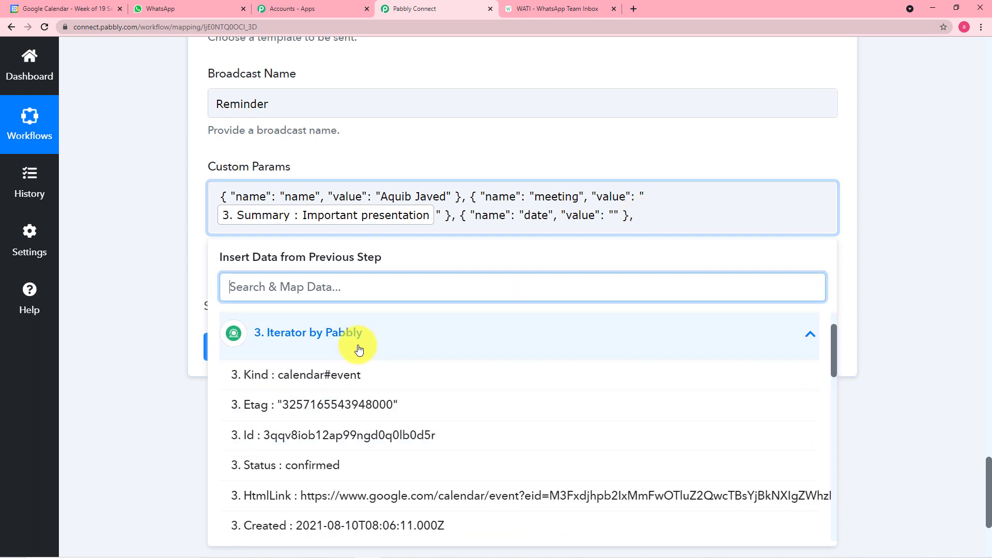
{"action": "left_click", "coordinate": [359, 350]}
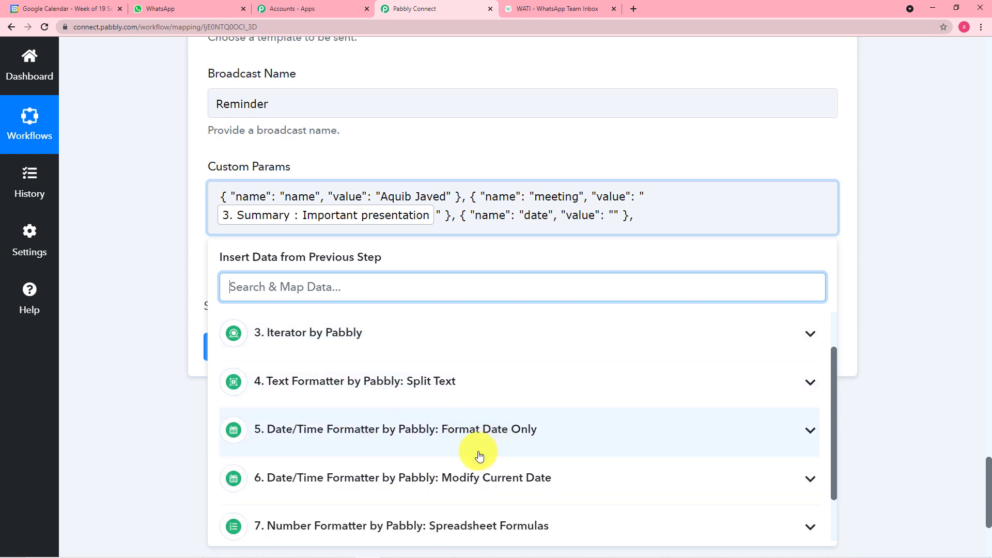
{"action": "scroll", "coordinate": [478, 456], "scroll_direction": "down", "scroll_amount": 1}
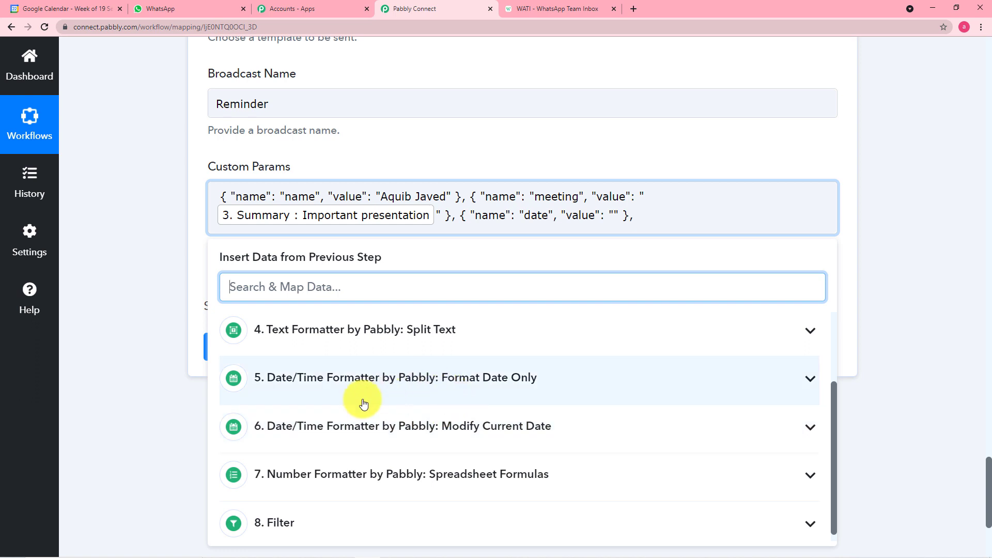
{"action": "left_click", "coordinate": [467, 387]}
{"action": "scroll", "coordinate": [356, 407], "scroll_direction": "down", "scroll_amount": 1}
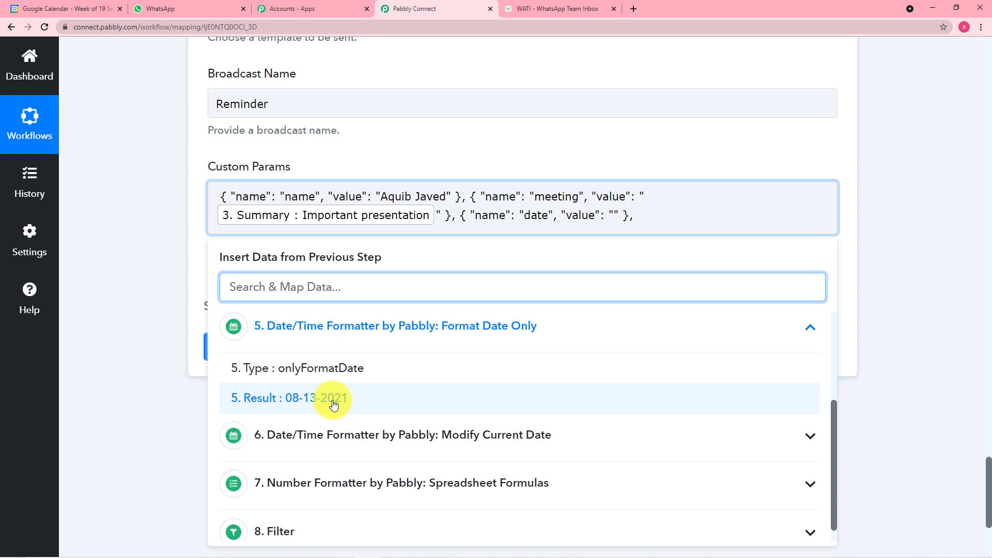
{"action": "left_click", "coordinate": [333, 402]}
{"action": "left_click", "coordinate": [122, 316]}
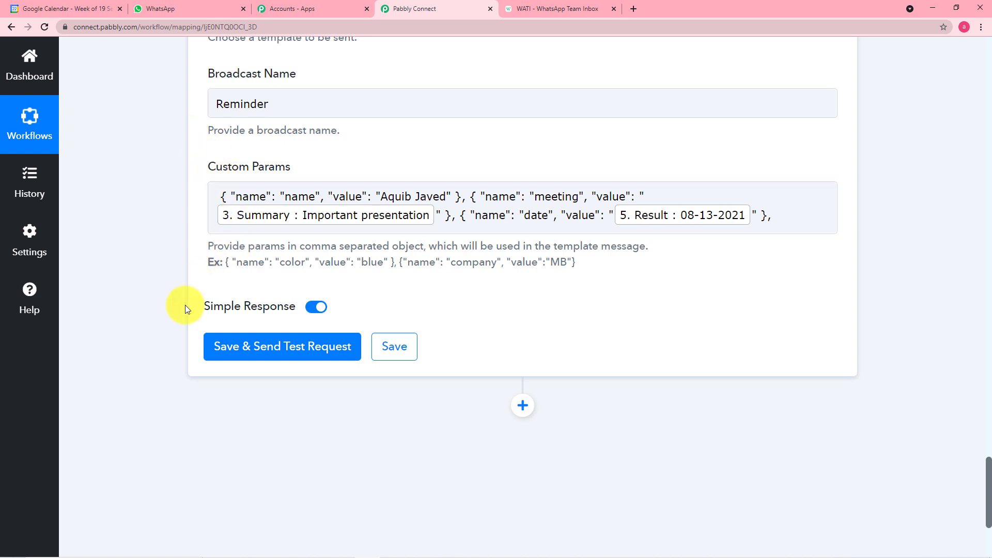
Send the test request and confirm remi_whatsapp with Important presentation and 08-13-2021 arrived in WhatsApp
{"action": "left_click", "coordinate": [290, 361]}
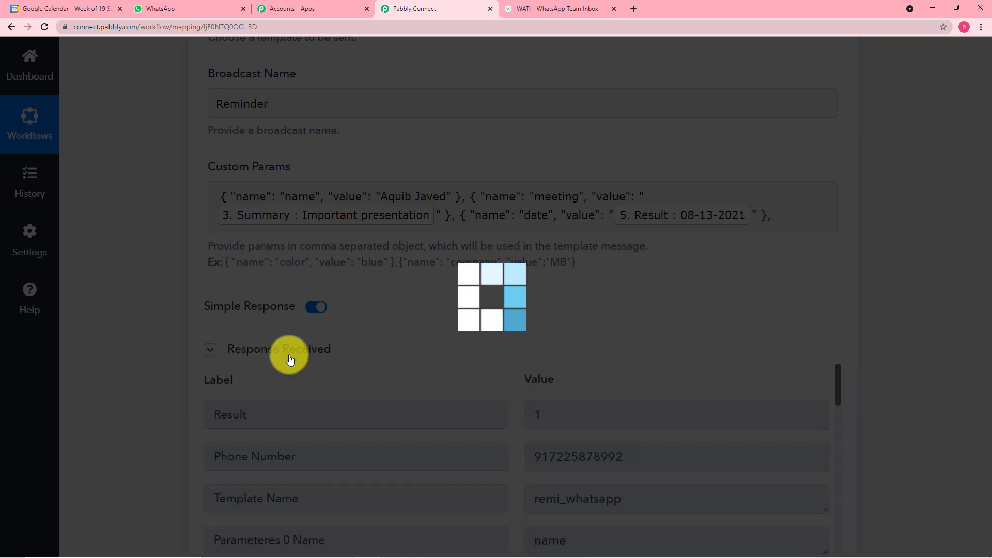
{"action": "scroll", "coordinate": [290, 360], "scroll_direction": "down", "scroll_amount": 6}
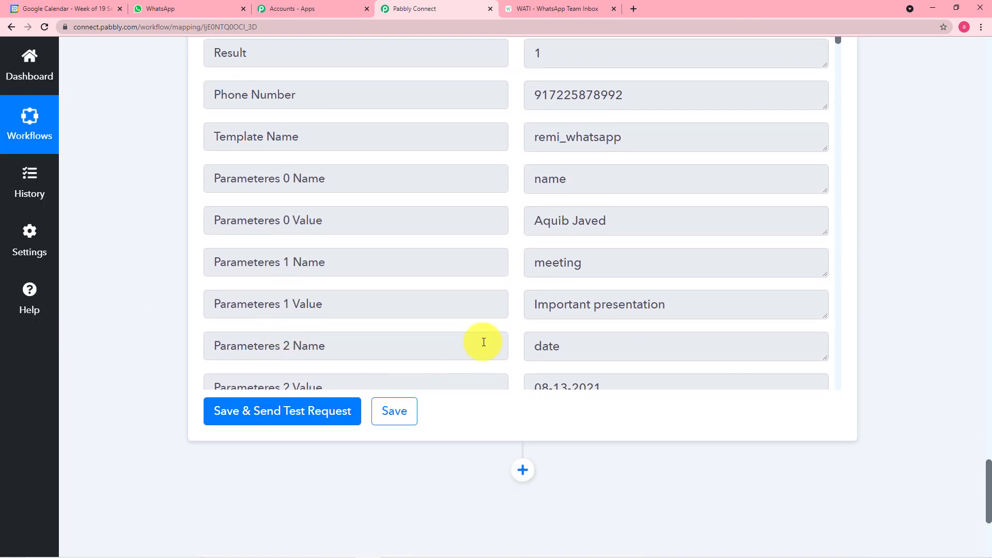
{"action": "scroll", "coordinate": [470, 250], "scroll_direction": "down", "scroll_amount": 5}
{"action": "scroll", "coordinate": [471, 251], "scroll_direction": "down", "scroll_amount": 1}
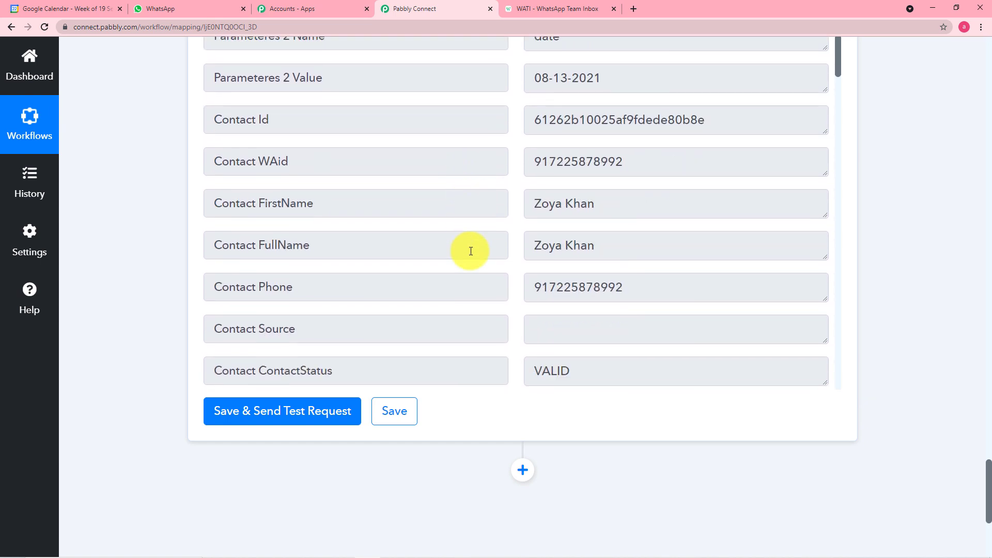
{"action": "scroll", "coordinate": [471, 252], "scroll_direction": "up", "scroll_amount": 5}
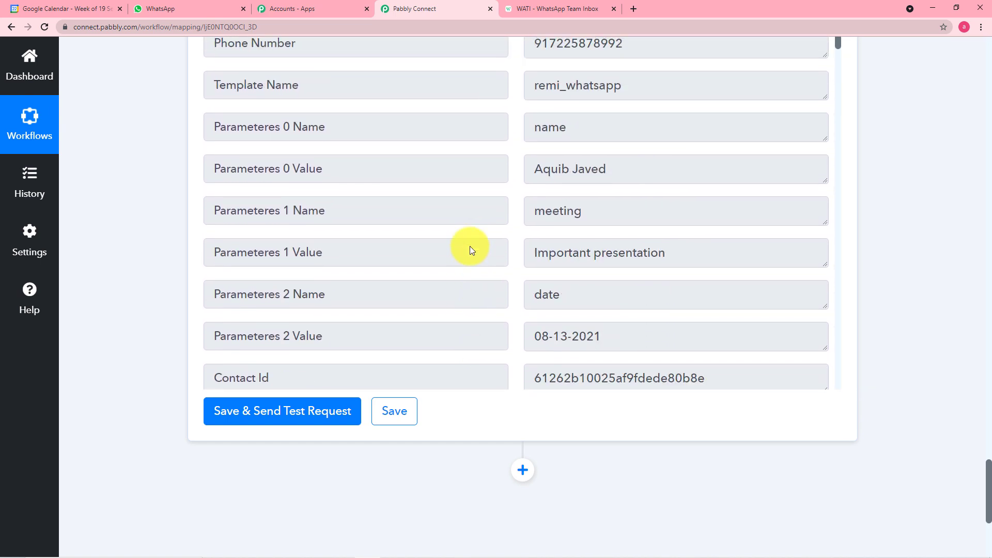
{"action": "left_click", "coordinate": [191, 10]}
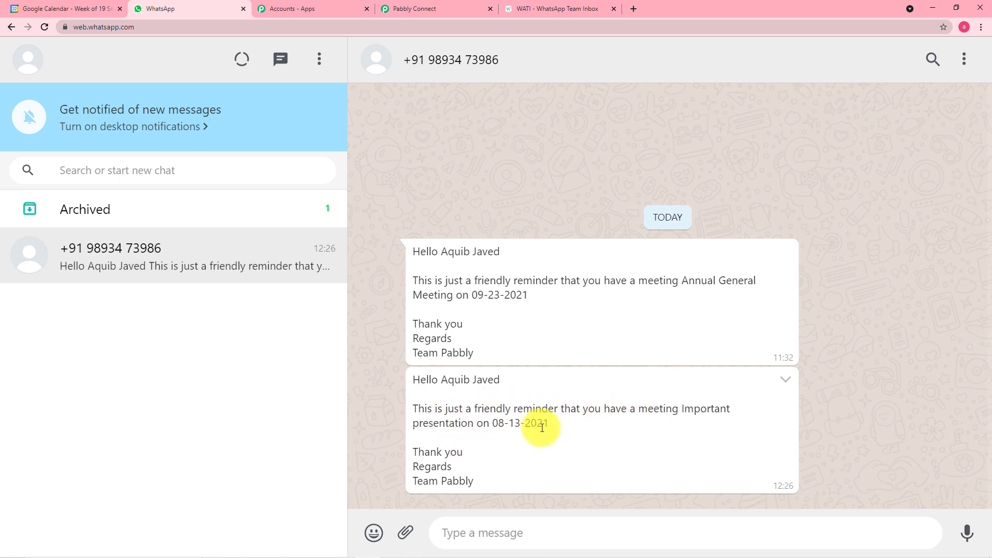
{"action": "left_click", "coordinate": [426, 11]}
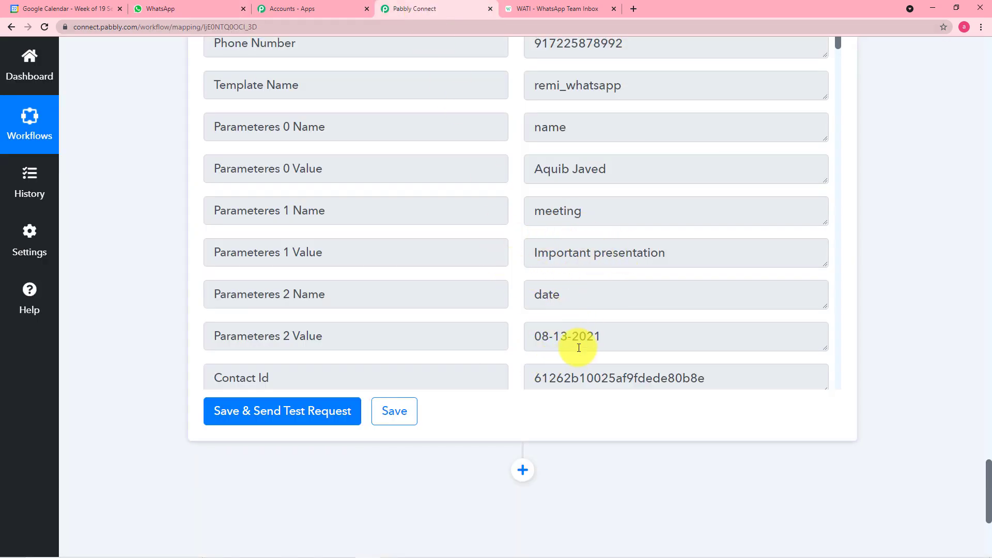
{"action": "scroll", "coordinate": [416, 187], "scroll_direction": "up", "scroll_amount": 3}
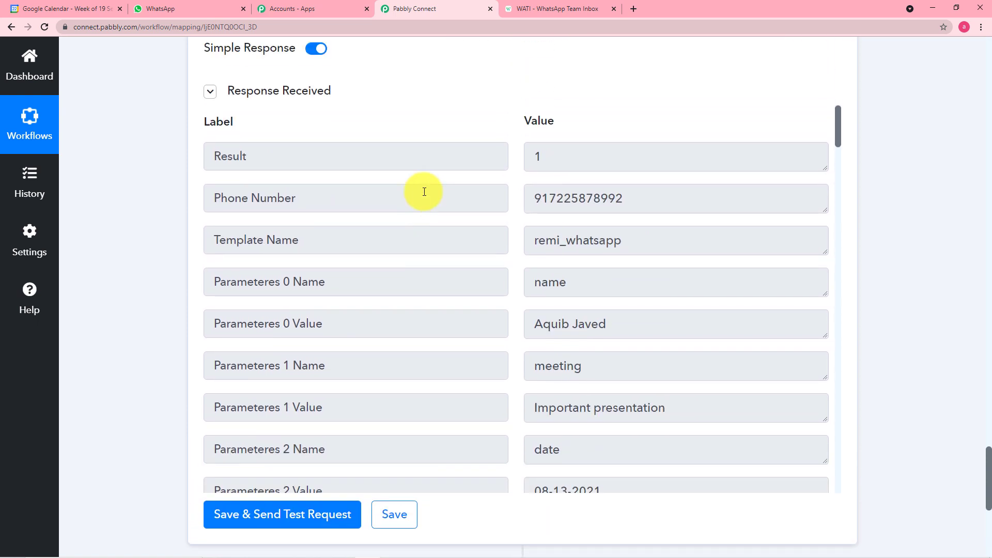
{"action": "scroll", "coordinate": [425, 192], "scroll_direction": "down", "scroll_amount": 2}
{"action": "scroll", "coordinate": [147, 309], "scroll_direction": "down", "scroll_amount": 1}
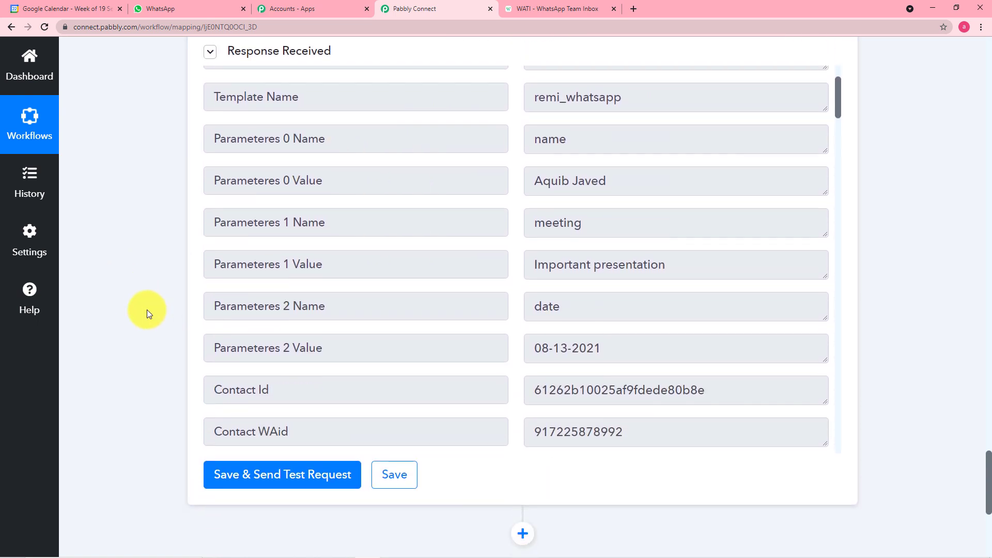
{"action": "scroll", "coordinate": [657, 277], "scroll_direction": "up", "scroll_amount": 2}
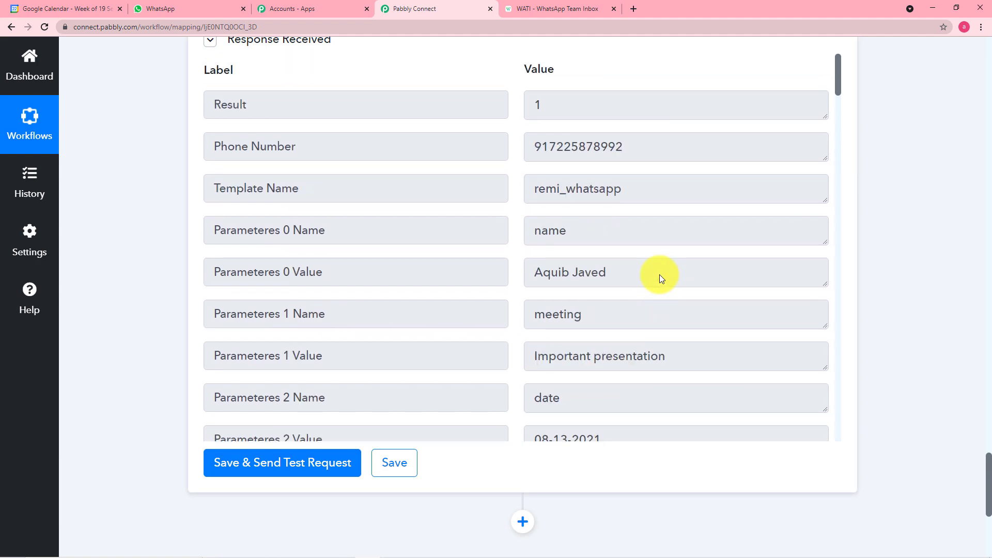
{"action": "scroll", "coordinate": [985, 321], "scroll_direction": "up", "scroll_amount": 2}
{"action": "scroll", "coordinate": [960, 343], "scroll_direction": "up", "scroll_amount": 20}
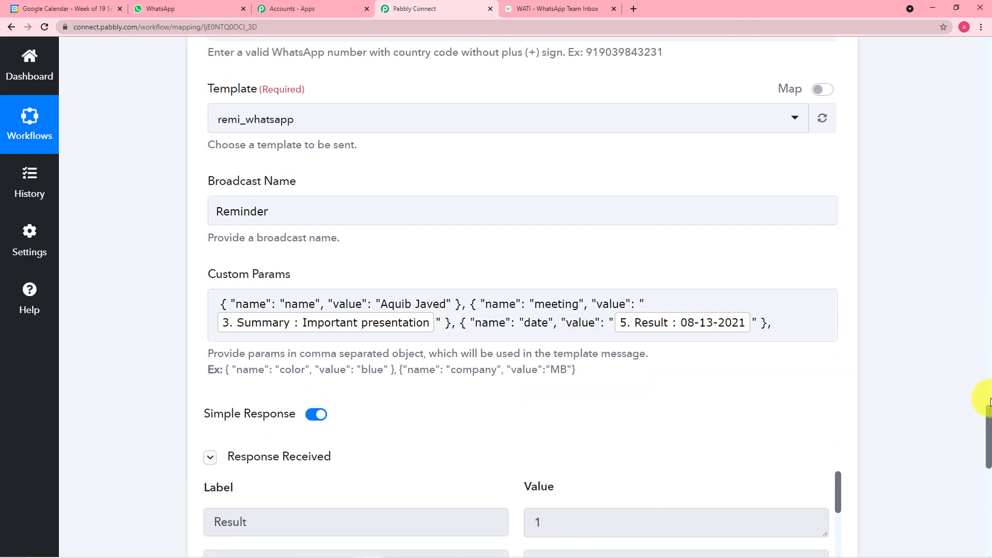
{"action": "scroll", "coordinate": [960, 342], "scroll_direction": "up", "scroll_amount": 6}
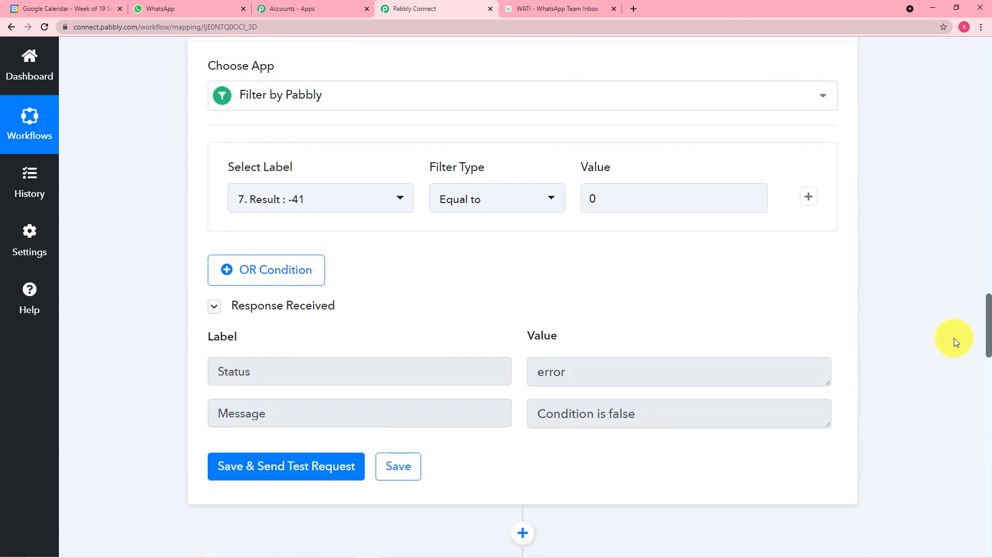
{"action": "left_click_drag", "start_coordinate": [989, 331], "coordinate": [988, 106]}
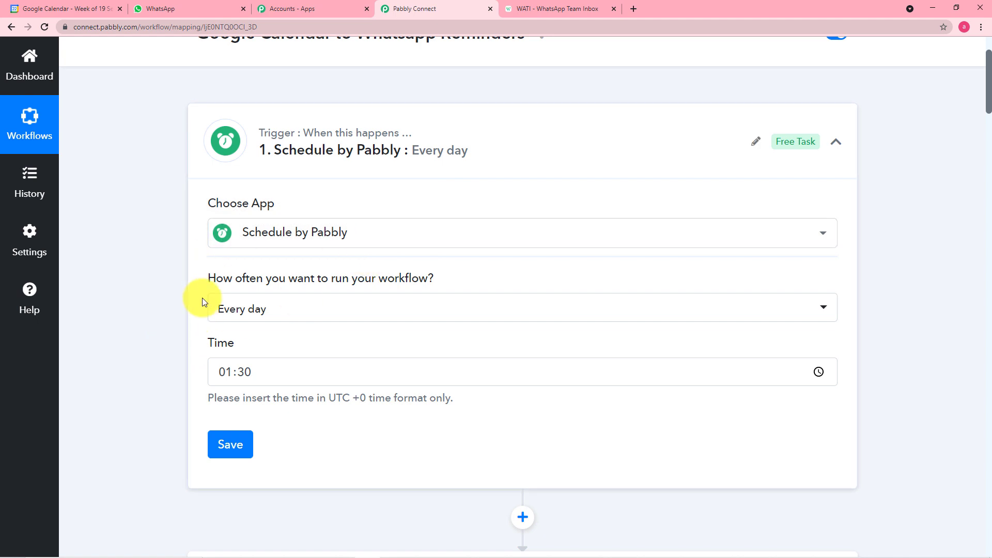
Expand the Split Text step, which splits the event Start DateTime at 'T'
{"action": "scroll", "coordinate": [176, 256], "scroll_direction": "down", "scroll_amount": 7}
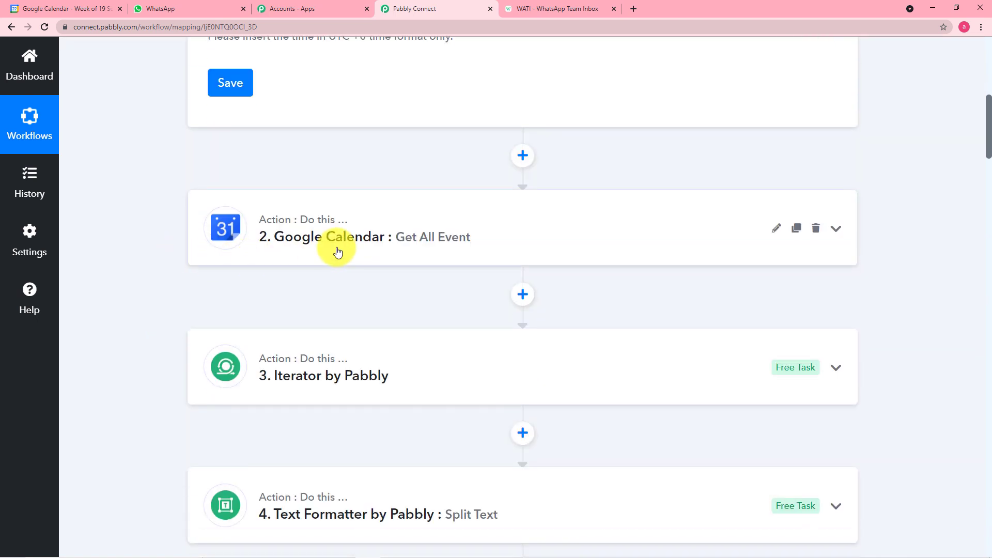
{"action": "scroll", "coordinate": [136, 294], "scroll_direction": "down", "scroll_amount": 2}
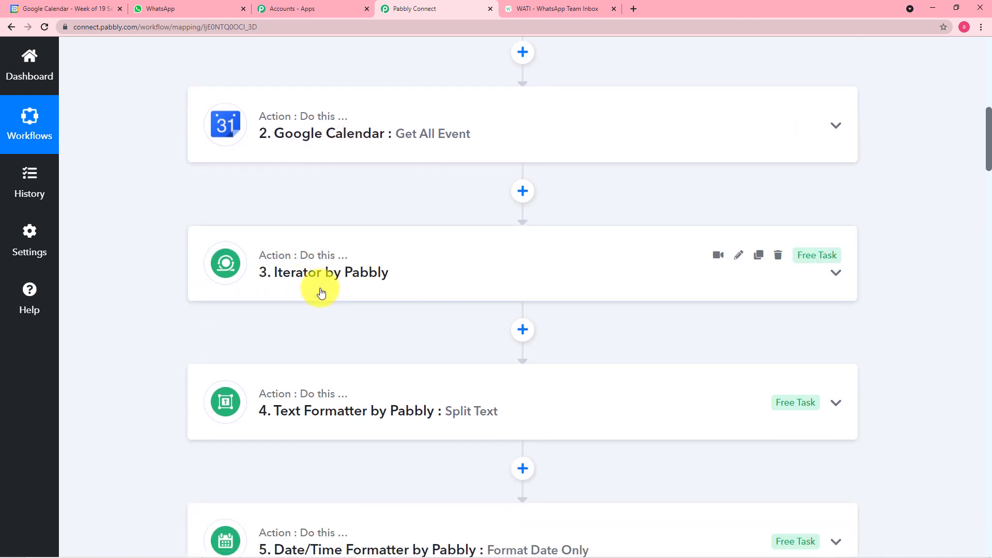
{"action": "scroll", "coordinate": [321, 293], "scroll_direction": "down", "scroll_amount": 3}
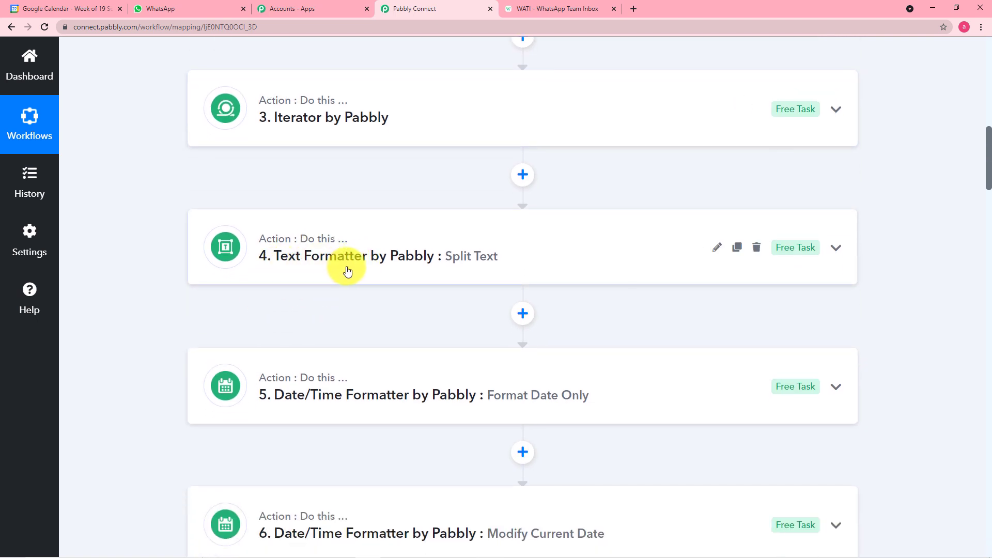
{"action": "scroll", "coordinate": [362, 243], "scroll_direction": "down", "scroll_amount": 1}
{"action": "left_click", "coordinate": [383, 217]}
{"action": "scroll", "coordinate": [520, 333], "scroll_direction": "down", "scroll_amount": 5}
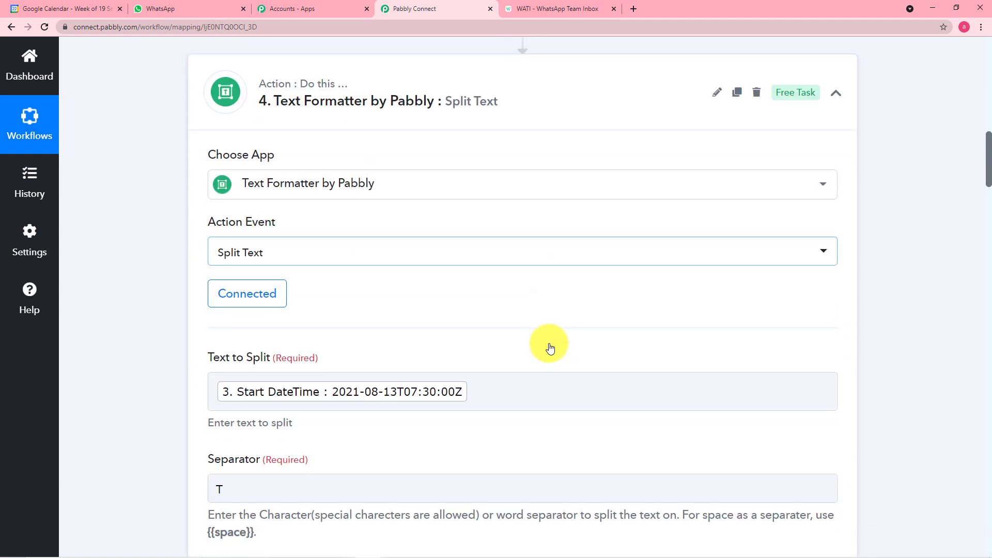
{"action": "scroll", "coordinate": [551, 348], "scroll_direction": "down", "scroll_amount": 6}
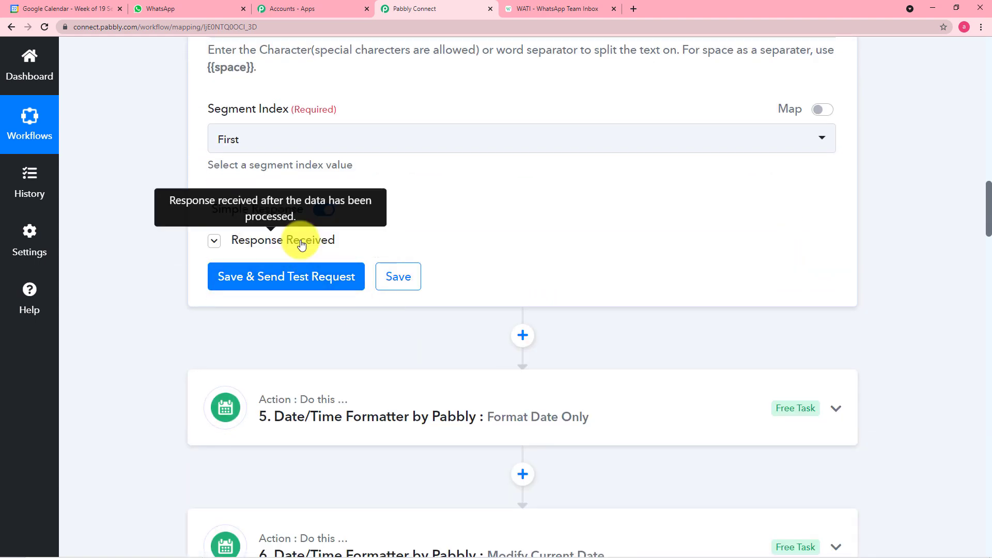
Review the Split Text response showing 2021-08-13 as the first segment
{"action": "left_click", "coordinate": [288, 240]}
{"action": "scroll", "coordinate": [547, 221], "scroll_direction": "up", "scroll_amount": 5}
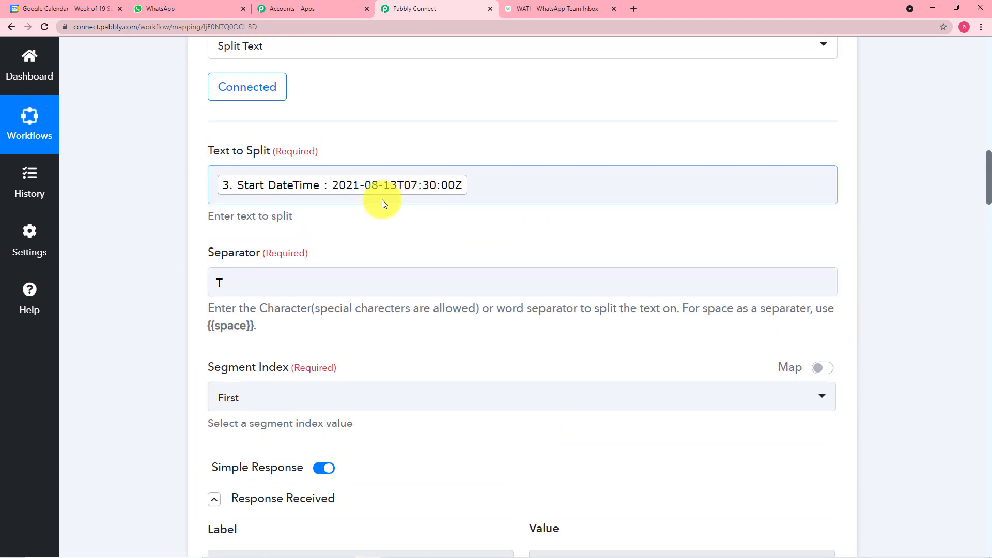
{"action": "scroll", "coordinate": [470, 261], "scroll_direction": "down", "scroll_amount": 9}
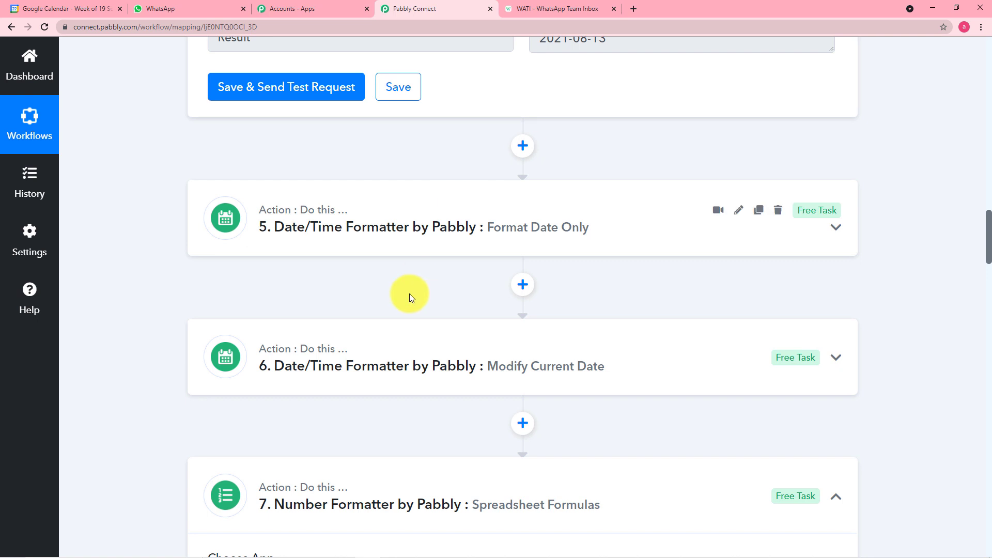
{"action": "scroll", "coordinate": [409, 293], "scroll_direction": "down", "scroll_amount": 2}
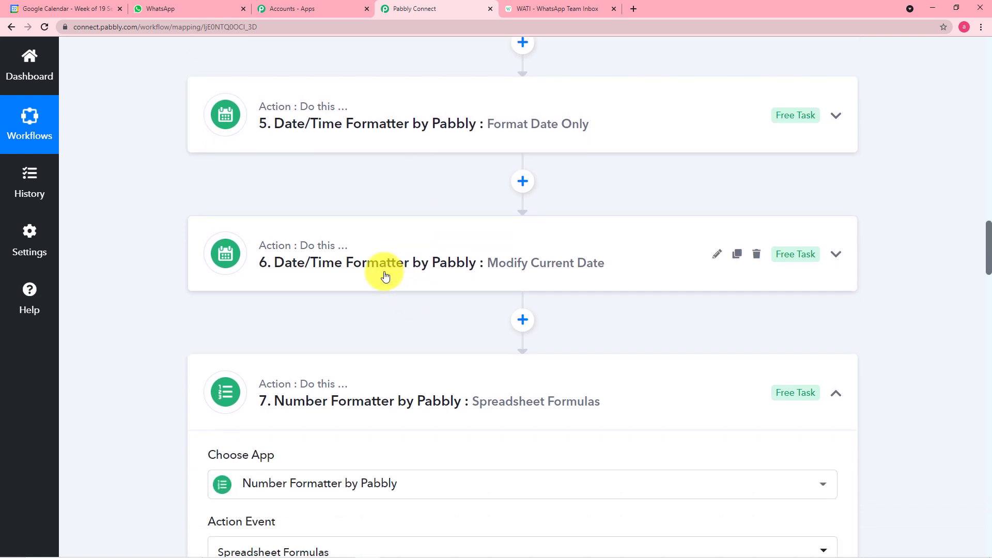
{"action": "left_click", "coordinate": [387, 281]}
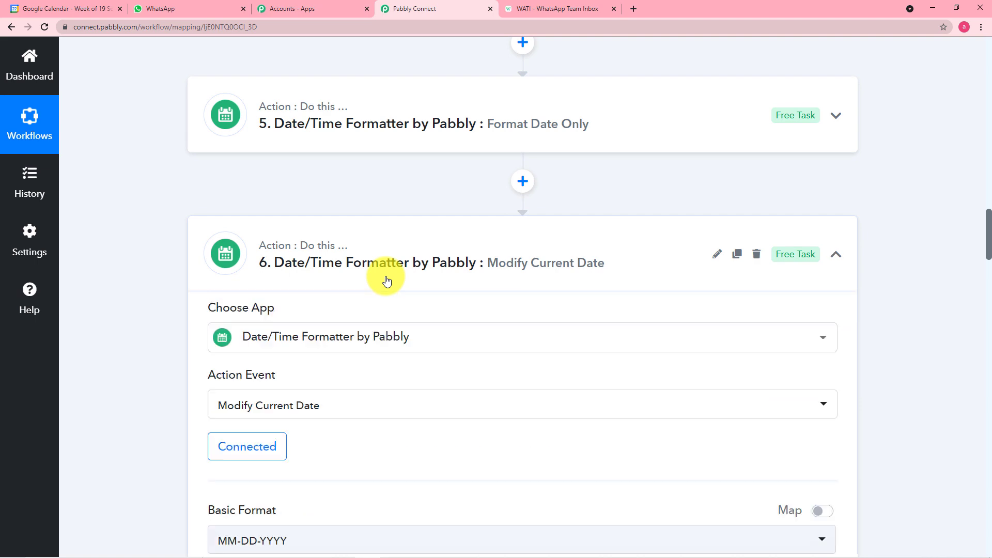
{"action": "scroll", "coordinate": [386, 281], "scroll_direction": "down", "scroll_amount": 5}
{"action": "scroll", "coordinate": [255, 412], "scroll_direction": "down", "scroll_amount": 9}
{"action": "scroll", "coordinate": [179, 404], "scroll_direction": "down", "scroll_amount": 5}
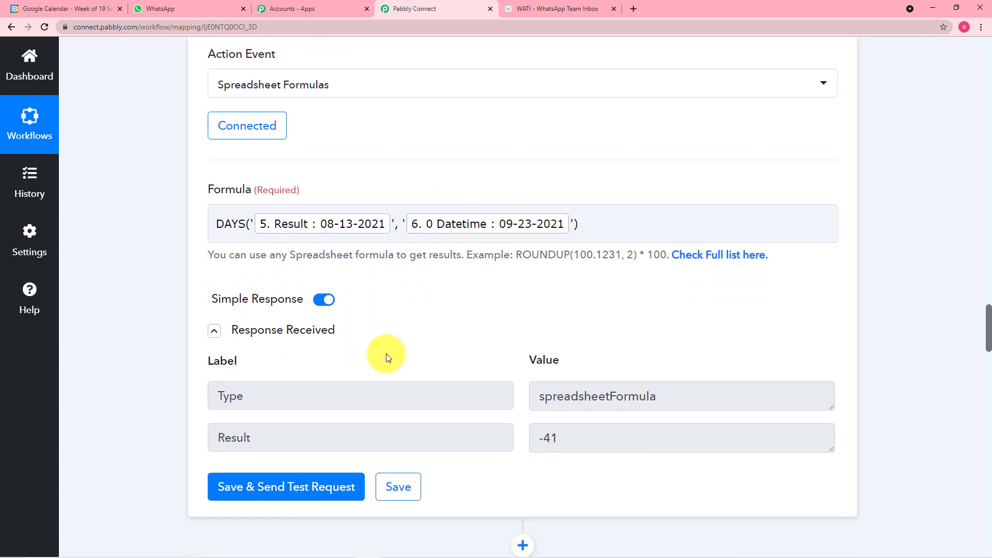
{"action": "scroll", "coordinate": [389, 358], "scroll_direction": "down", "scroll_amount": 1}
{"action": "scroll", "coordinate": [549, 408], "scroll_direction": "down", "scroll_amount": 4}
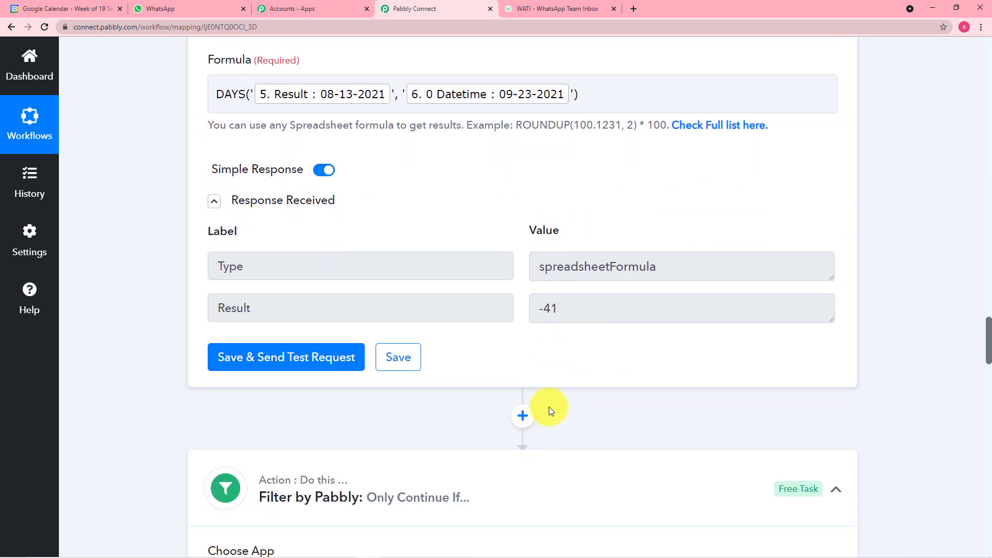
{"action": "scroll", "coordinate": [321, 478], "scroll_direction": "down", "scroll_amount": 2}
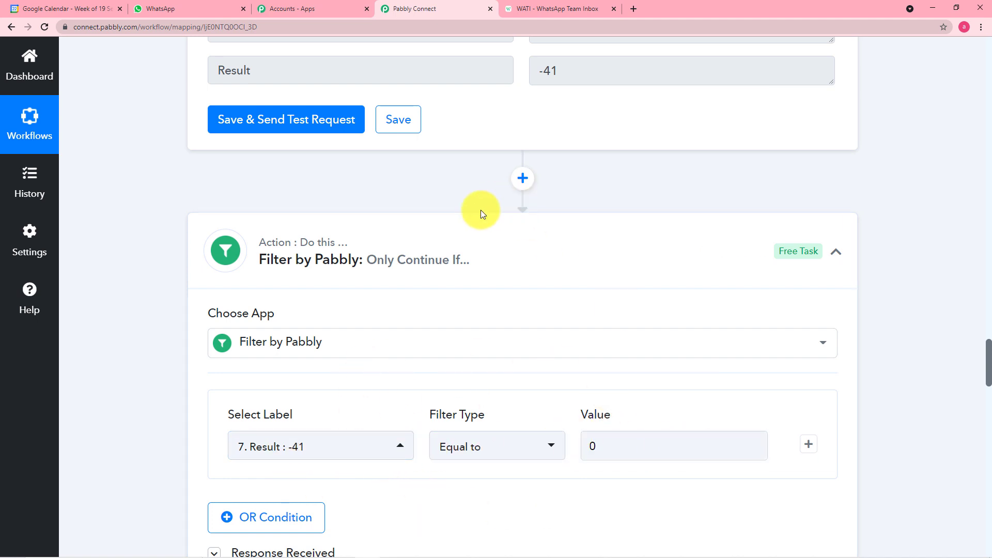
{"action": "scroll", "coordinate": [468, 155], "scroll_direction": "up", "scroll_amount": 2}
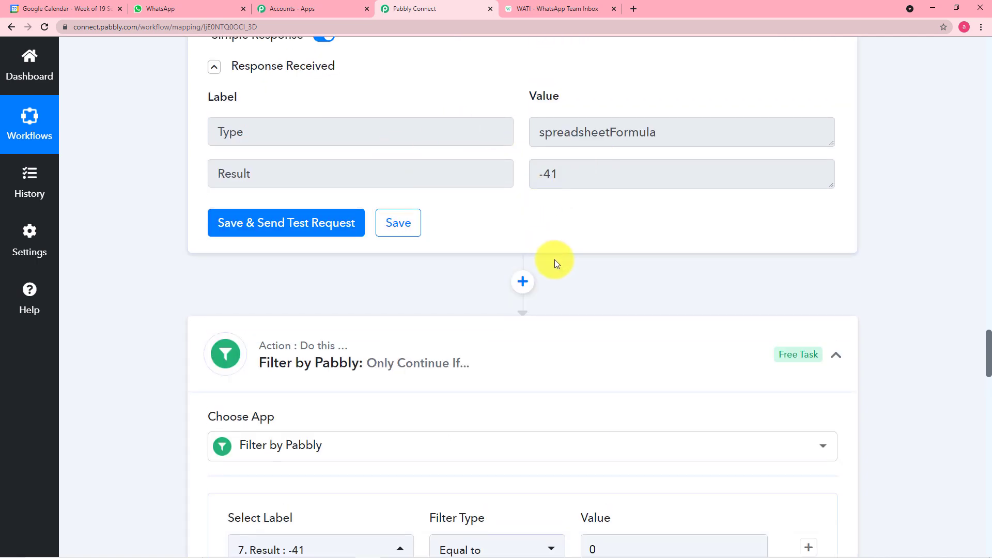
{"action": "scroll", "coordinate": [554, 260], "scroll_direction": "down", "scroll_amount": 10}
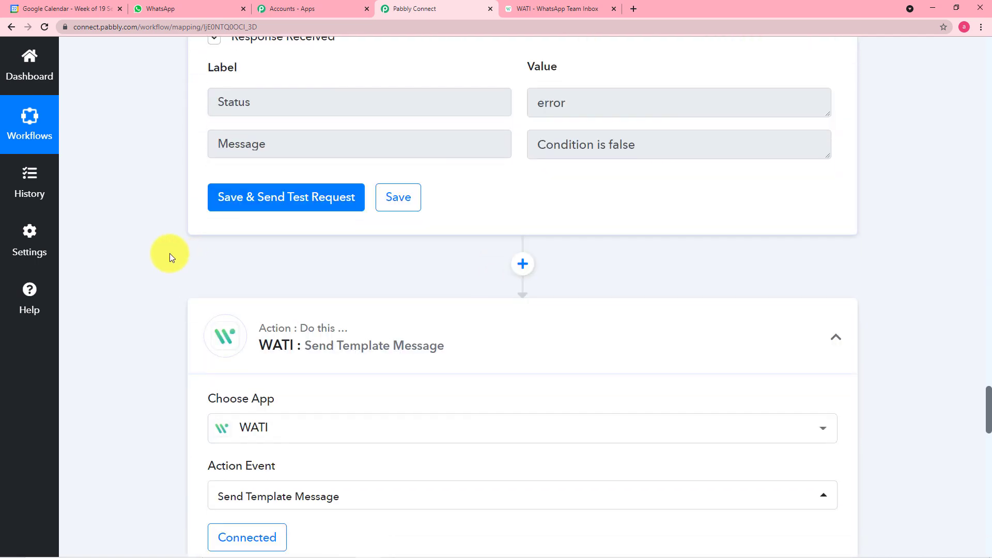
{"action": "scroll", "coordinate": [208, 337], "scroll_direction": "down", "scroll_amount": 2}
{"action": "scroll", "coordinate": [159, 293], "scroll_direction": "down", "scroll_amount": 3}
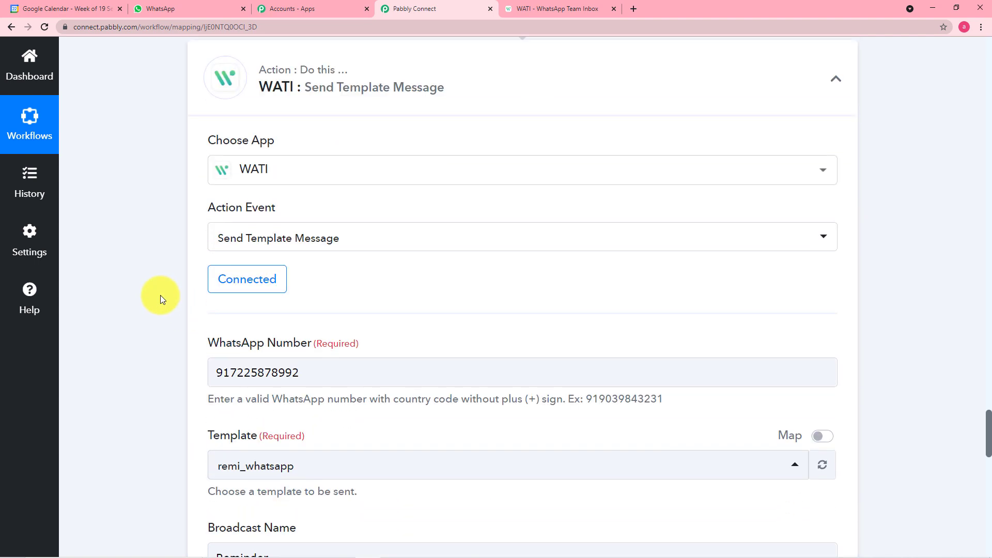
{"action": "scroll", "coordinate": [160, 296], "scroll_direction": "down", "scroll_amount": 4}
{"action": "scroll", "coordinate": [160, 296], "scroll_direction": "down", "scroll_amount": 8}
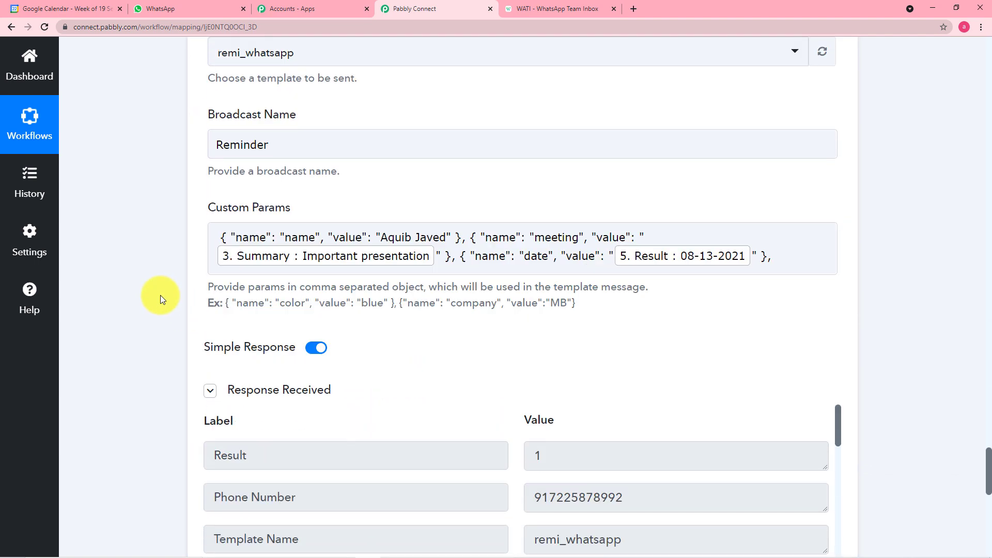
{"action": "scroll", "coordinate": [161, 296], "scroll_direction": "down", "scroll_amount": 5}
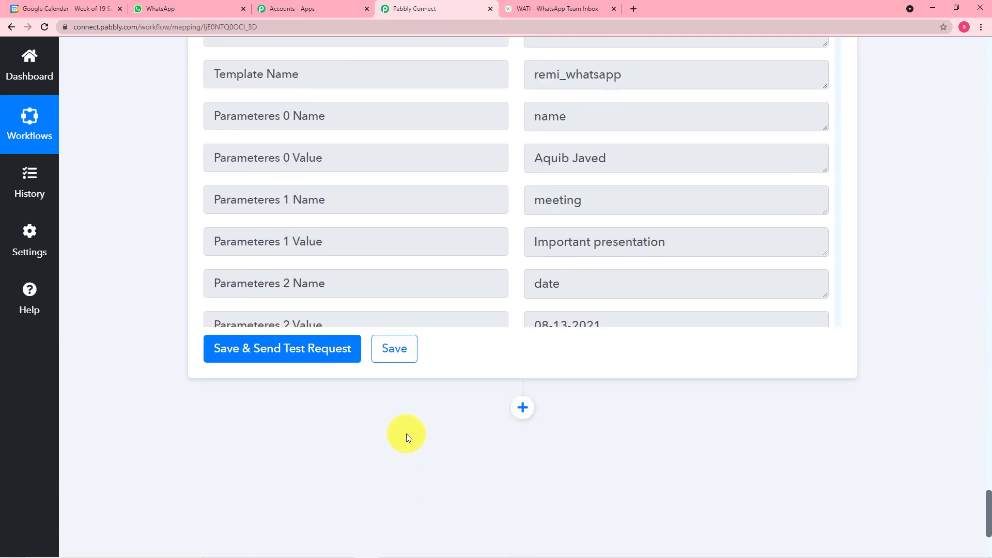